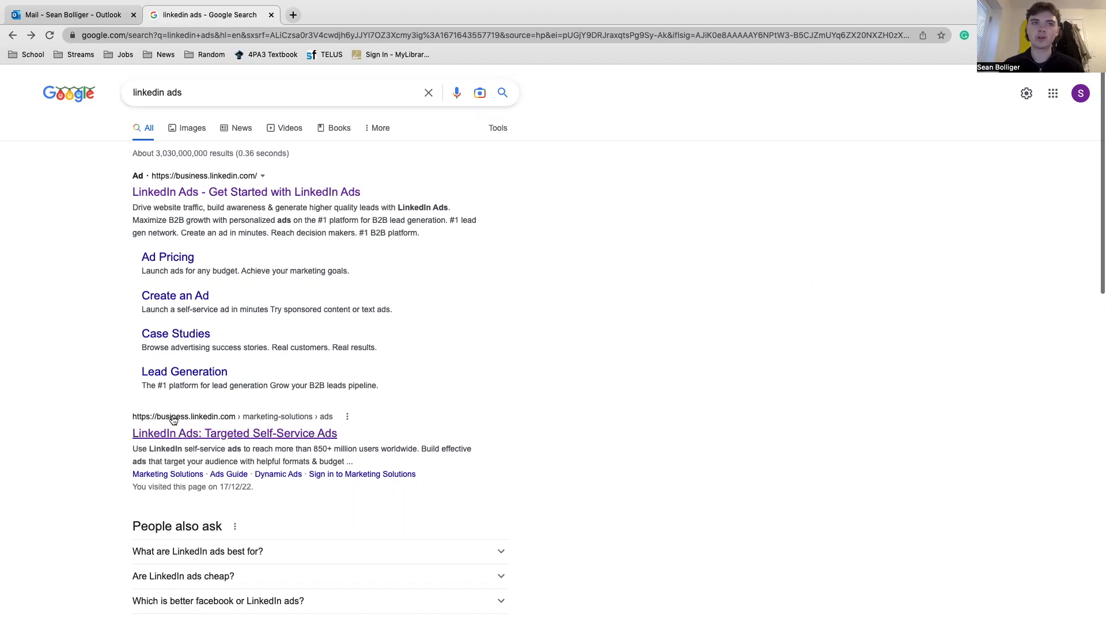
# - Open the LinkedIn Ads: Targeted Self-Service Ads result and start creating a campaign from its page
pyautogui.click(248, 438)
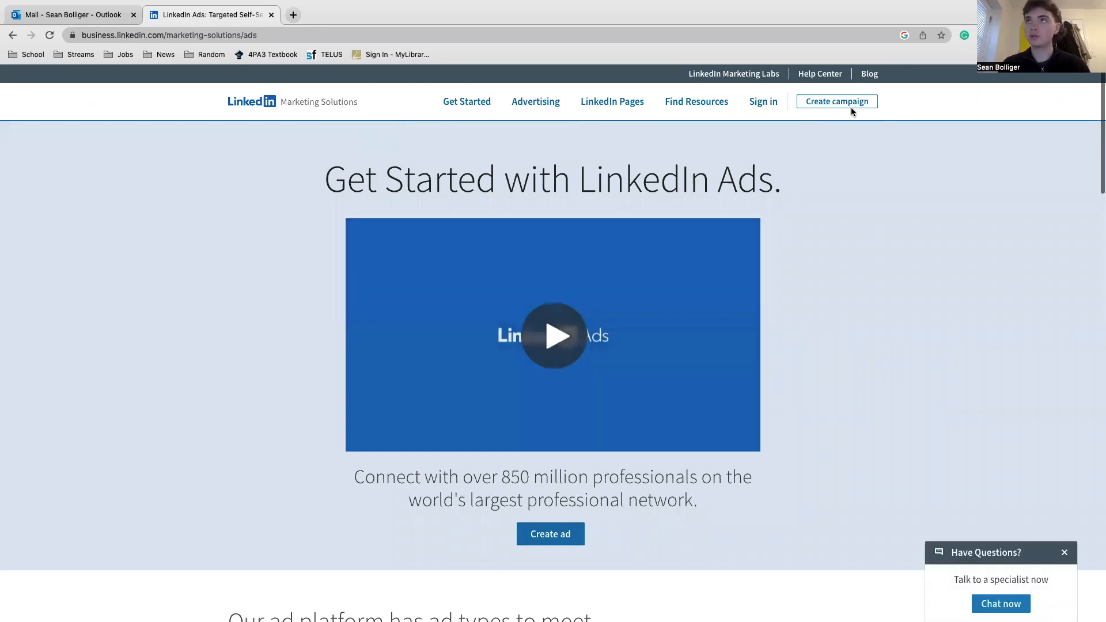
pyautogui.click(849, 108)
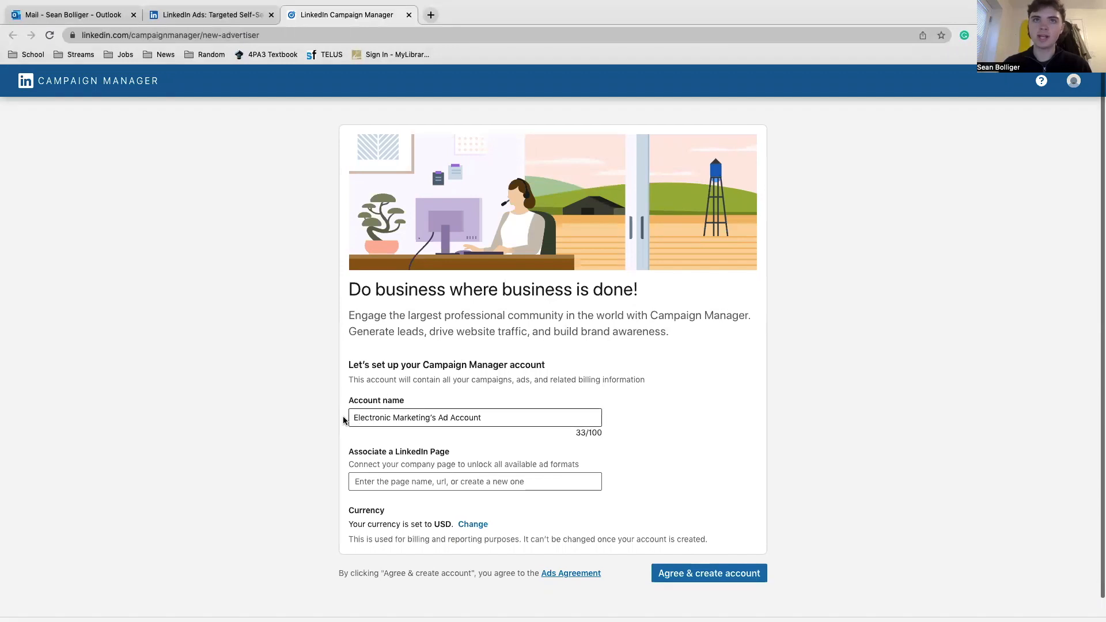
# - Set the ad account's currency to CAD, keep the suggested account name, and agree to create the account
pyautogui.click(500, 420)
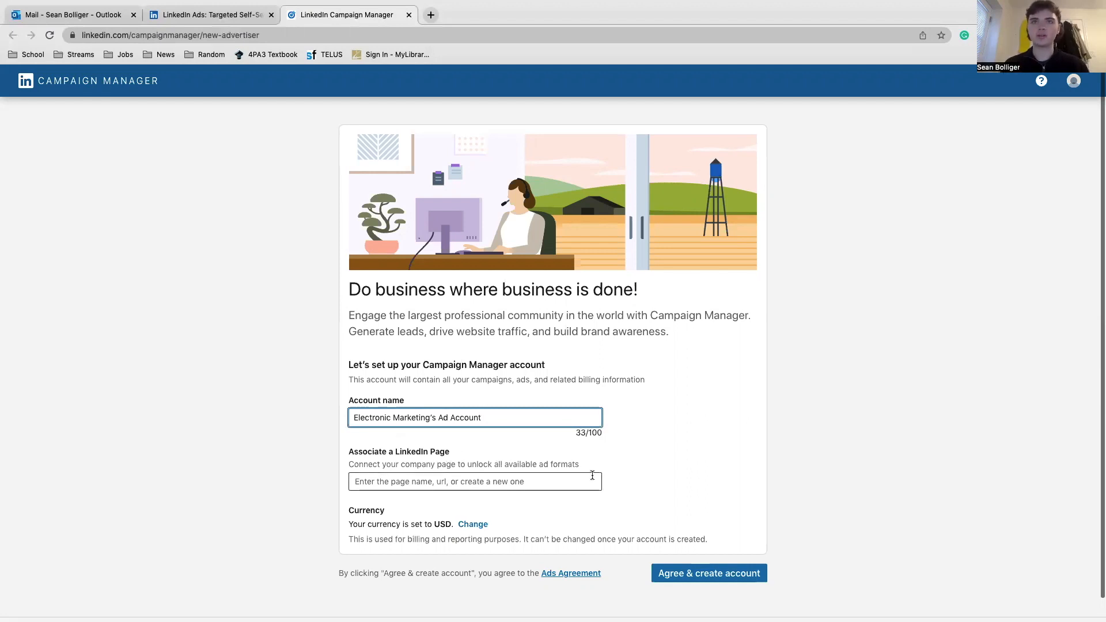
pyautogui.click(473, 526)
pyautogui.click(380, 526)
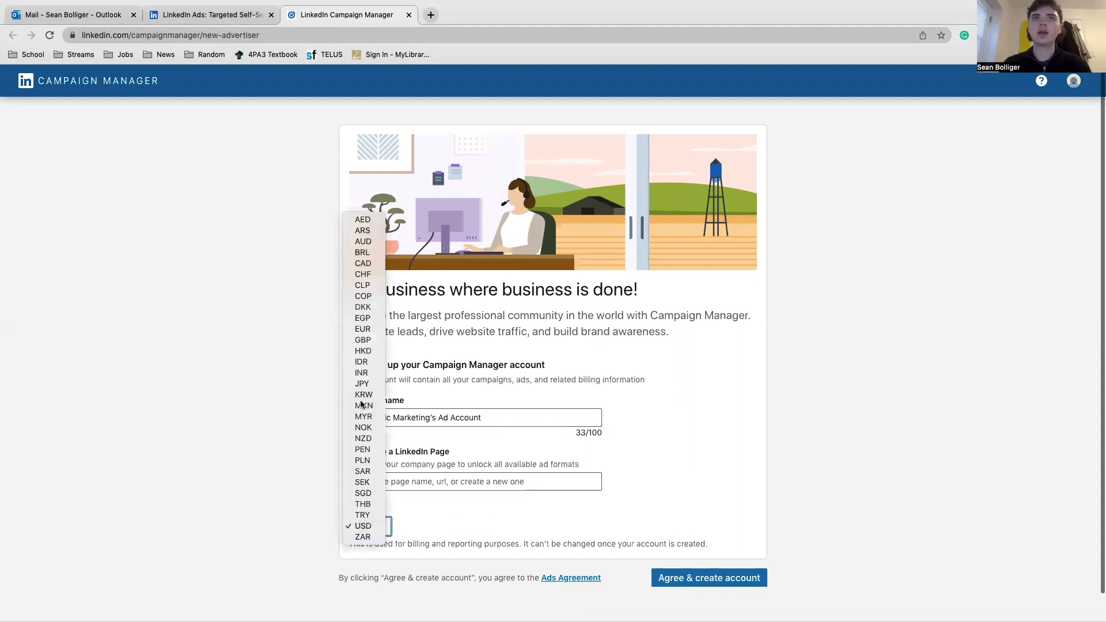
pyautogui.click(402, 530)
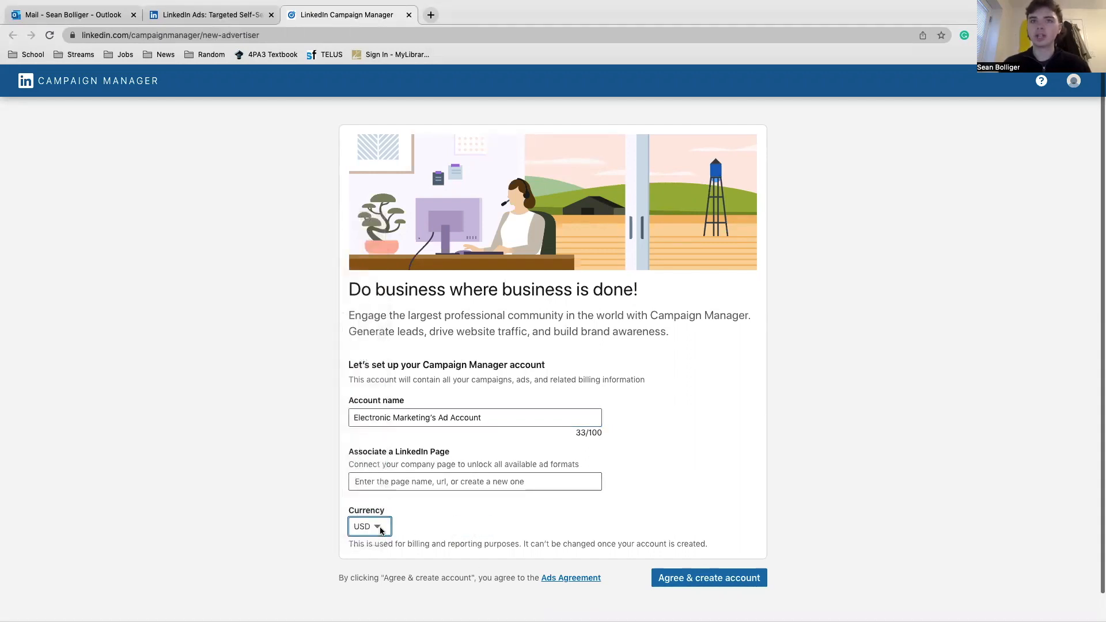
pyautogui.click(379, 526)
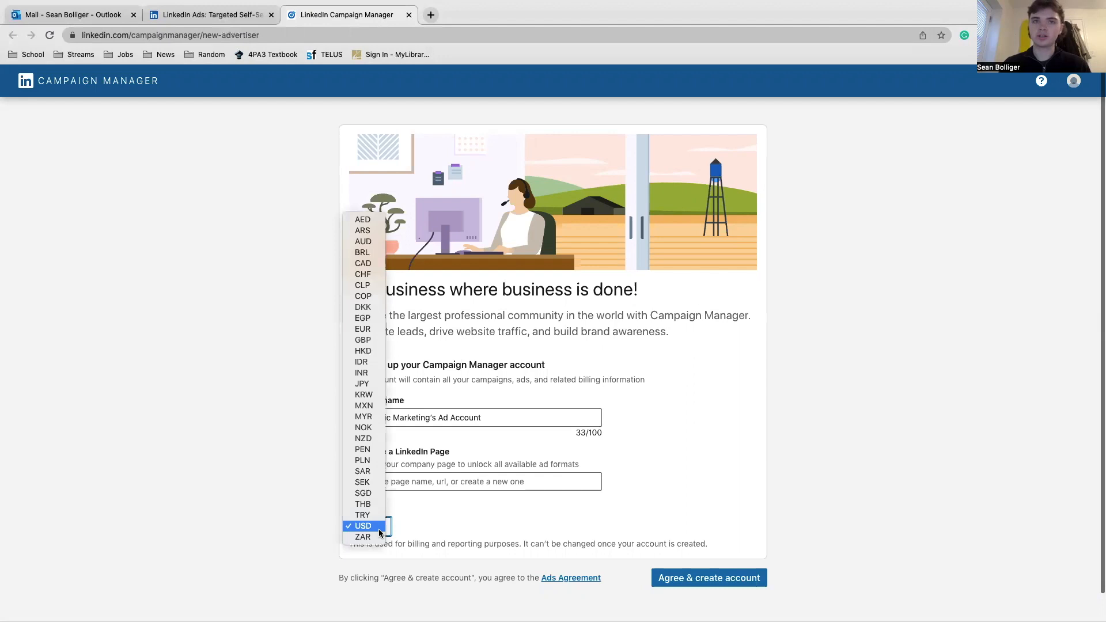
pyautogui.click(364, 263)
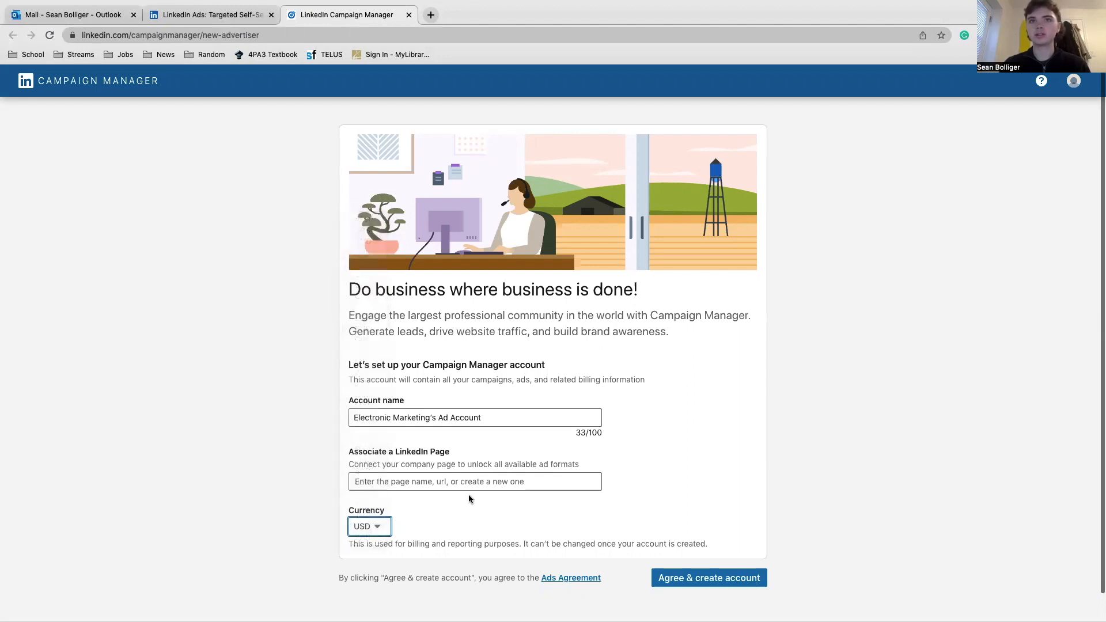
pyautogui.click(720, 579)
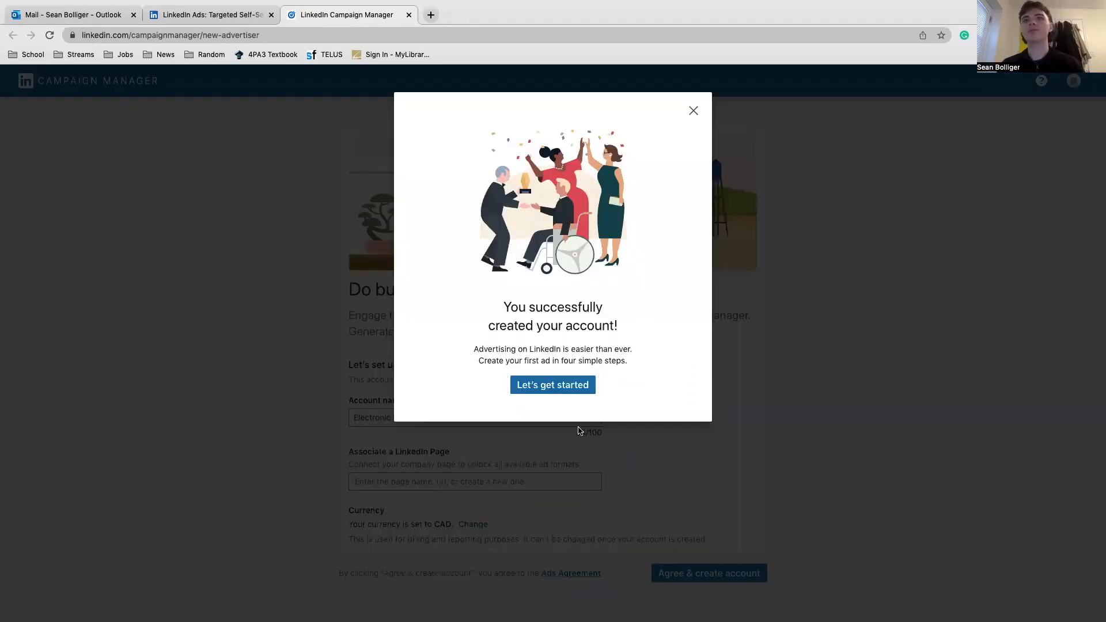
# - Get started from the account confirmation, then leave the guided campaign setup for the account's campaigns overview
pyautogui.click(555, 387)
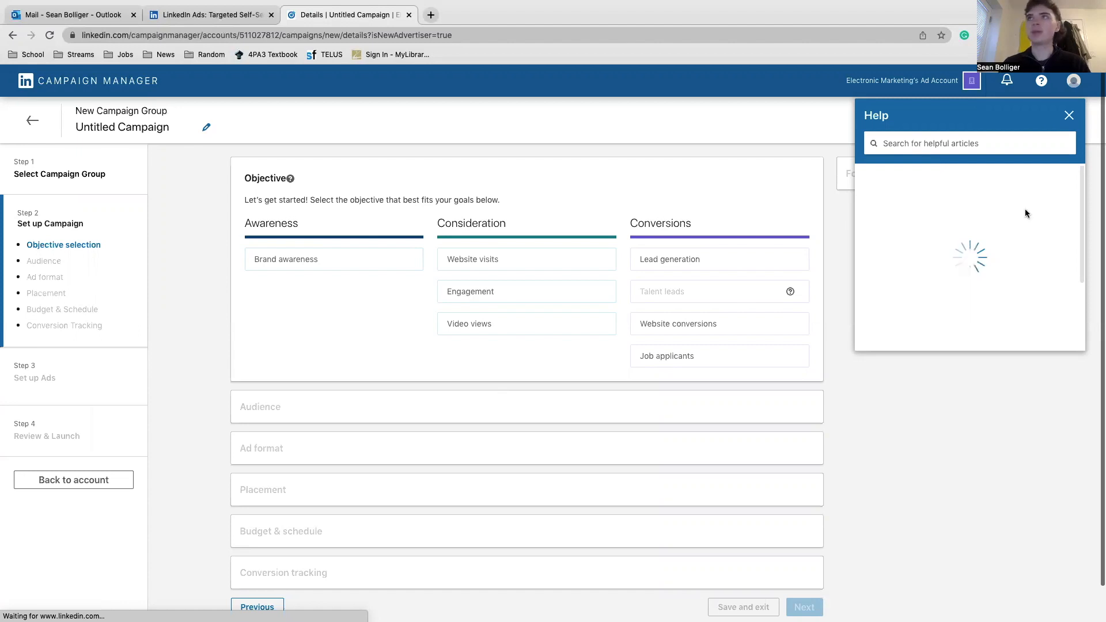
pyautogui.click(1069, 115)
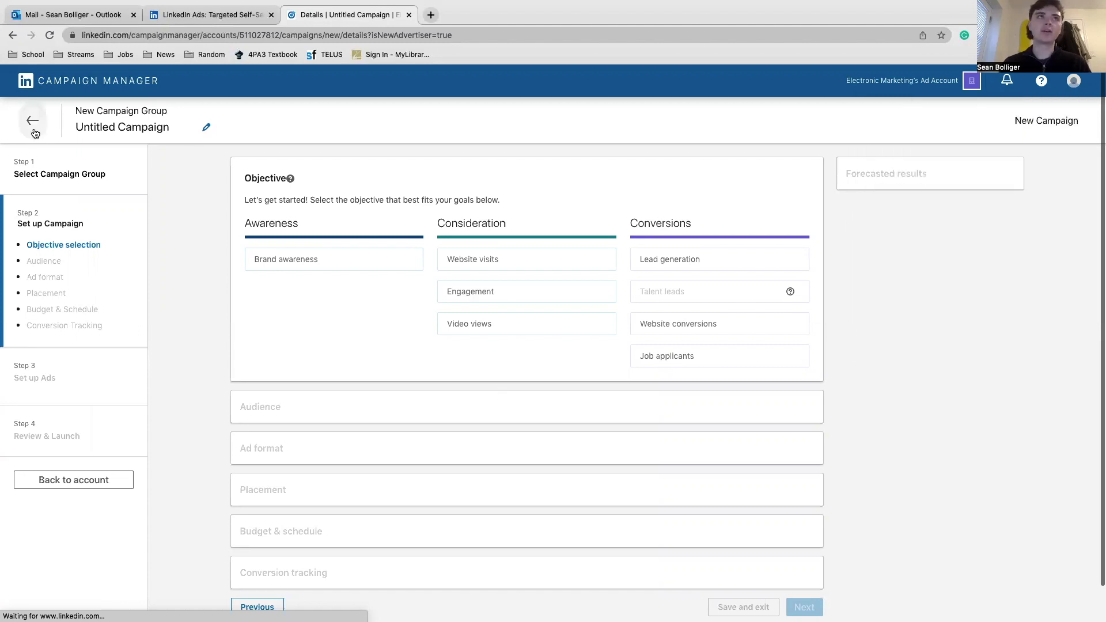
pyautogui.click(33, 128)
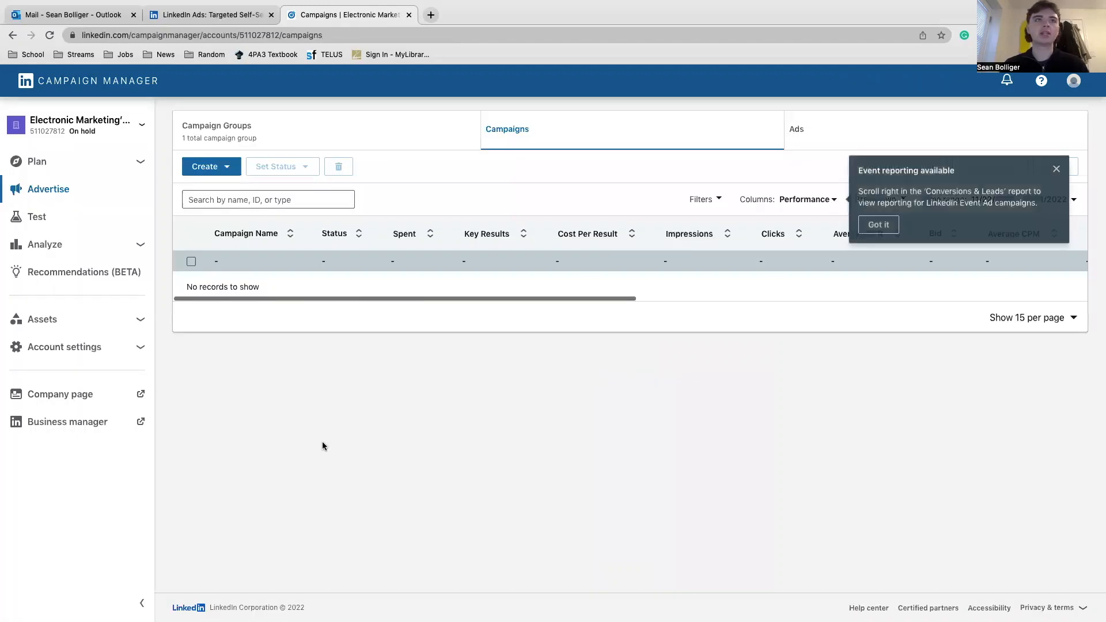
pyautogui.click(1054, 169)
# - Show the account's campaign groups and open New Campaign Group to list its campaigns
pyautogui.click(81, 189)
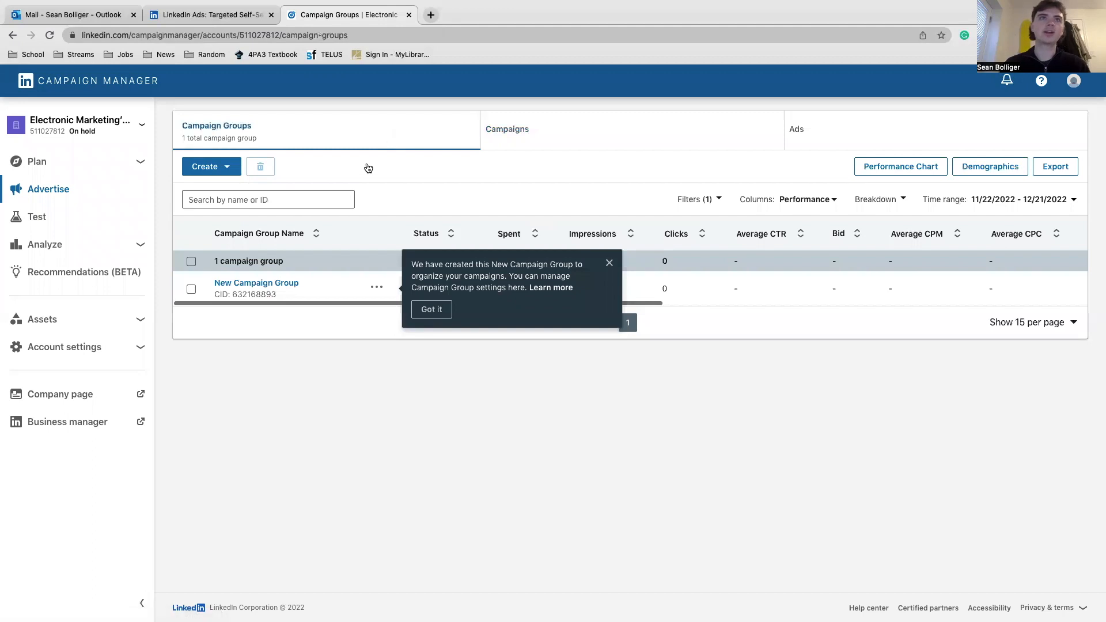
pyautogui.click(611, 264)
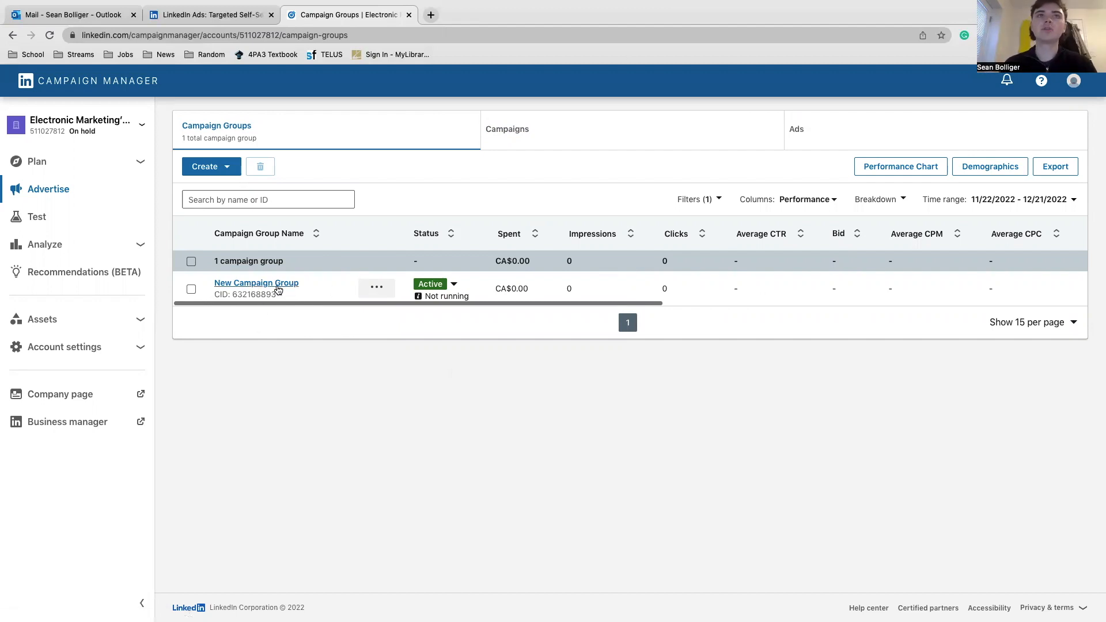
pyautogui.click(277, 288)
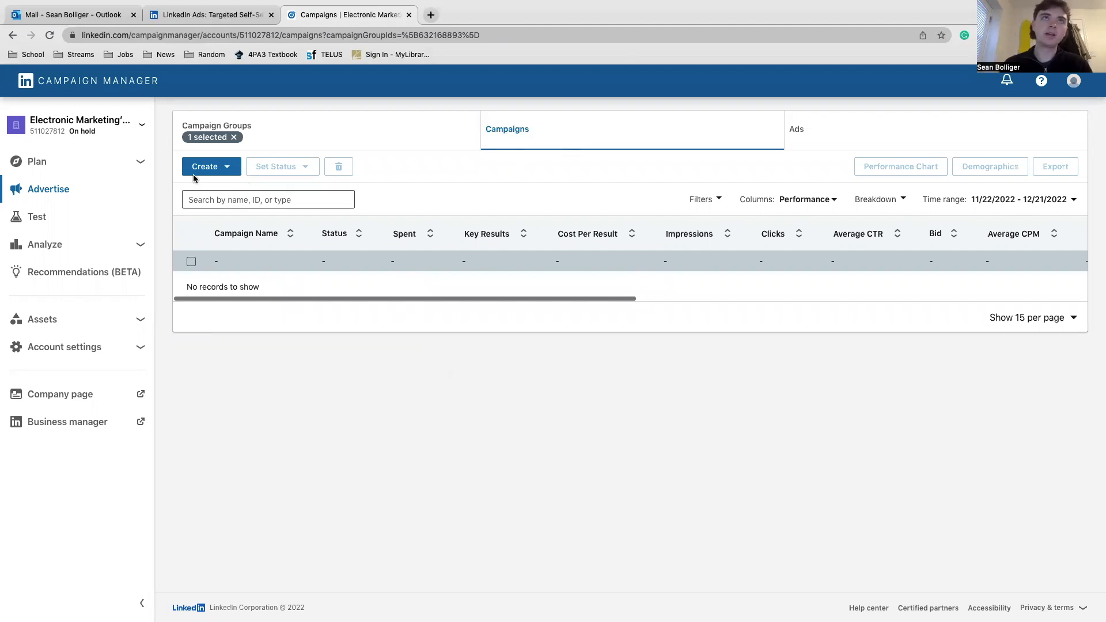
# - Create a new campaign within New Campaign Group and continue to its objective selection
pyautogui.click(223, 170)
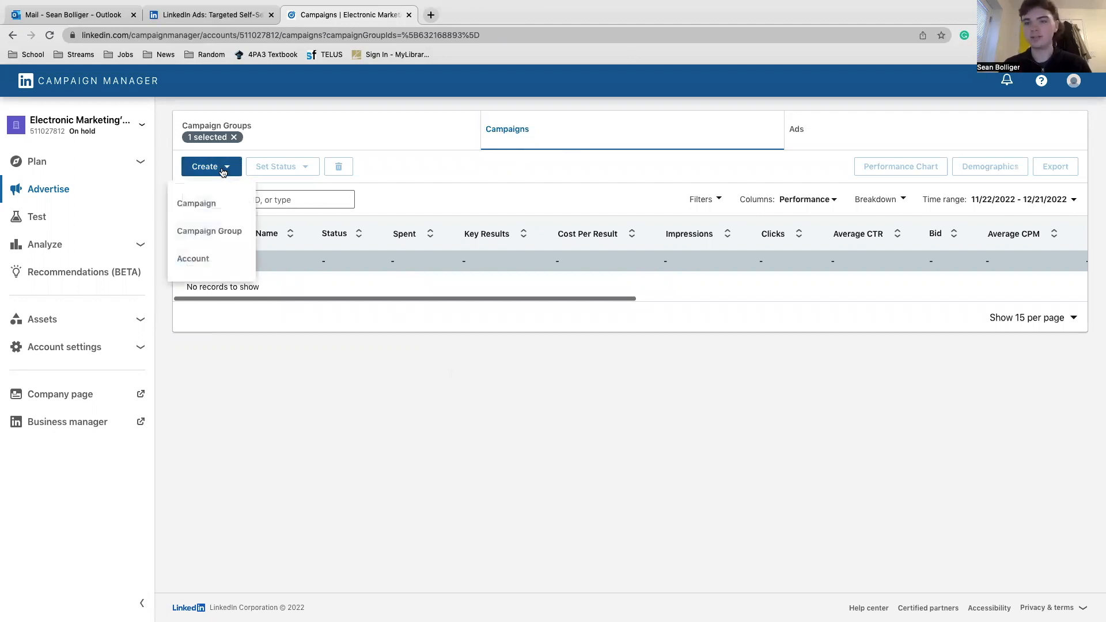
pyautogui.click(211, 204)
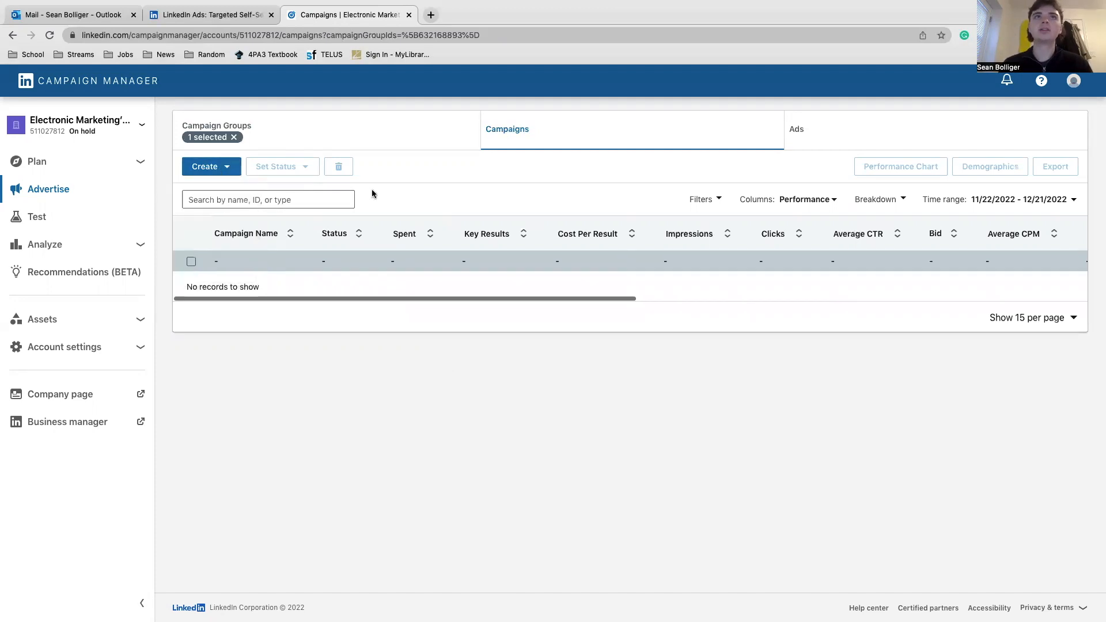
pyautogui.click(221, 168)
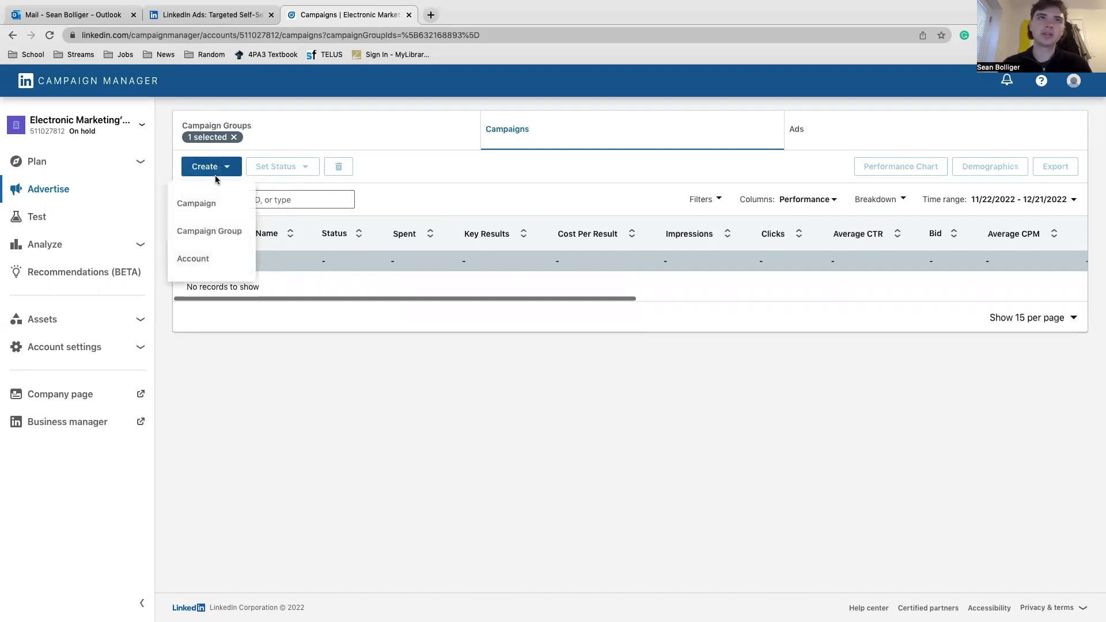
pyautogui.click(206, 205)
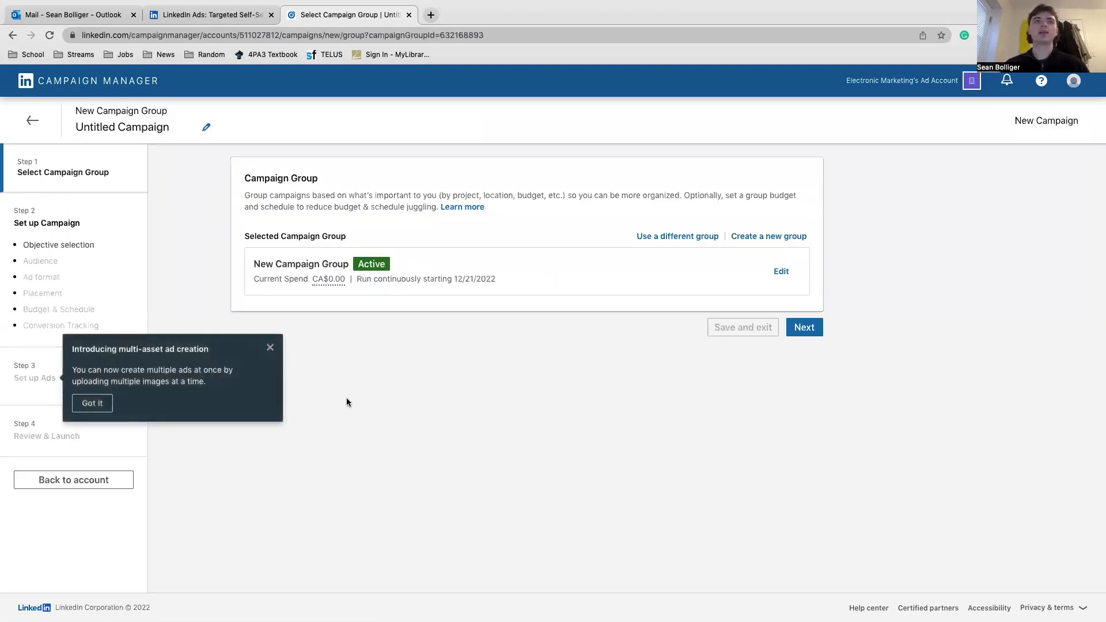
pyautogui.click(271, 347)
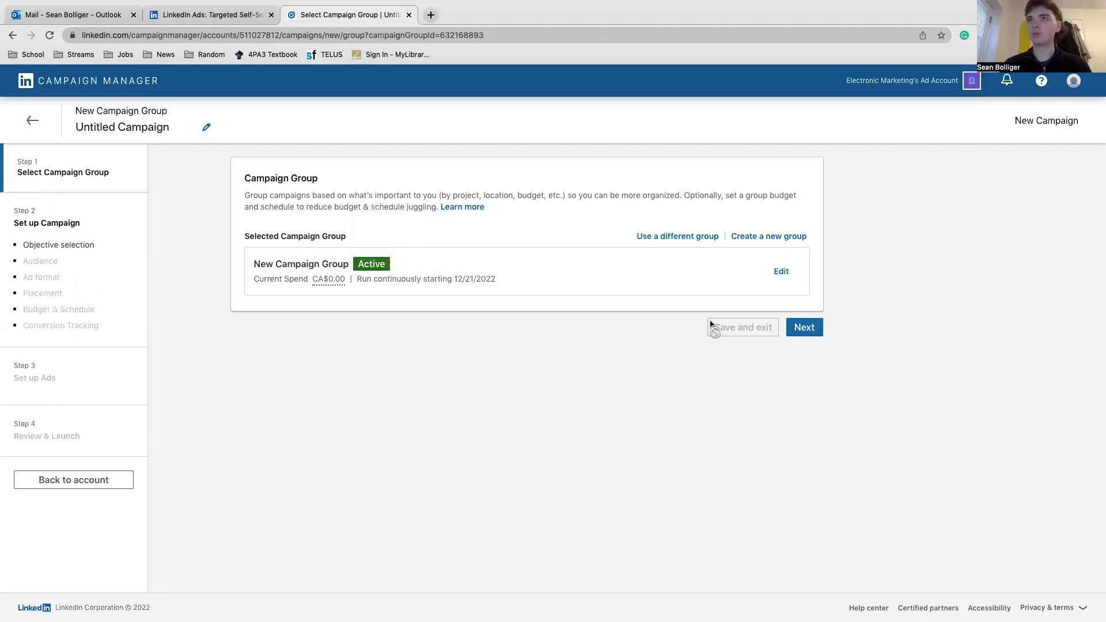
pyautogui.click(804, 328)
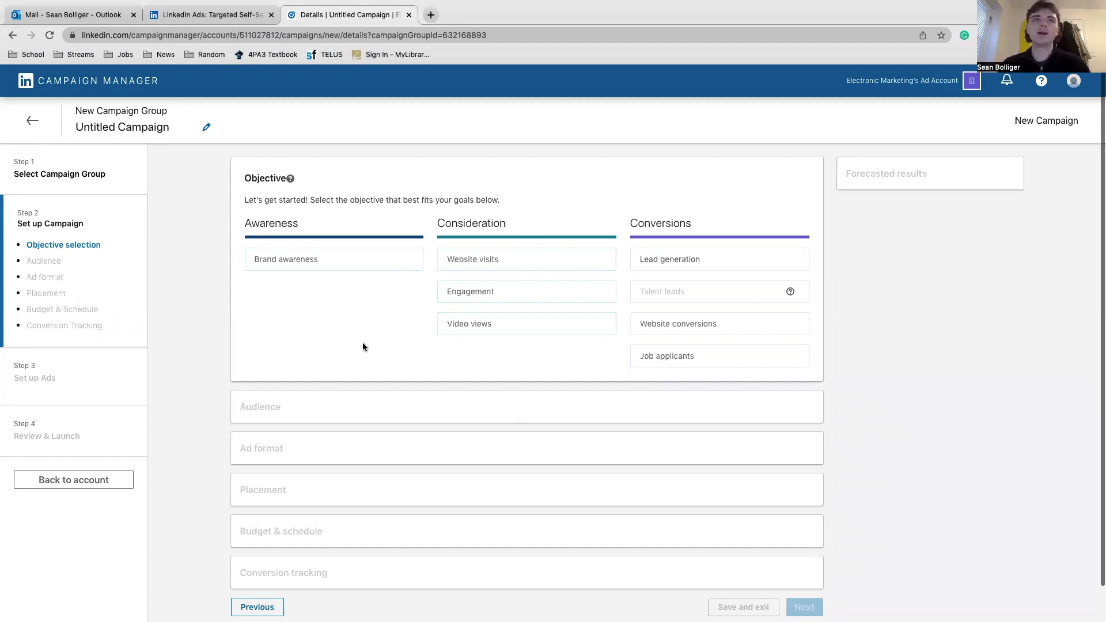
# - Choose Brand awareness as the campaign objective and dismiss the tip about forecasted results
pyautogui.moveTo(342, 264)
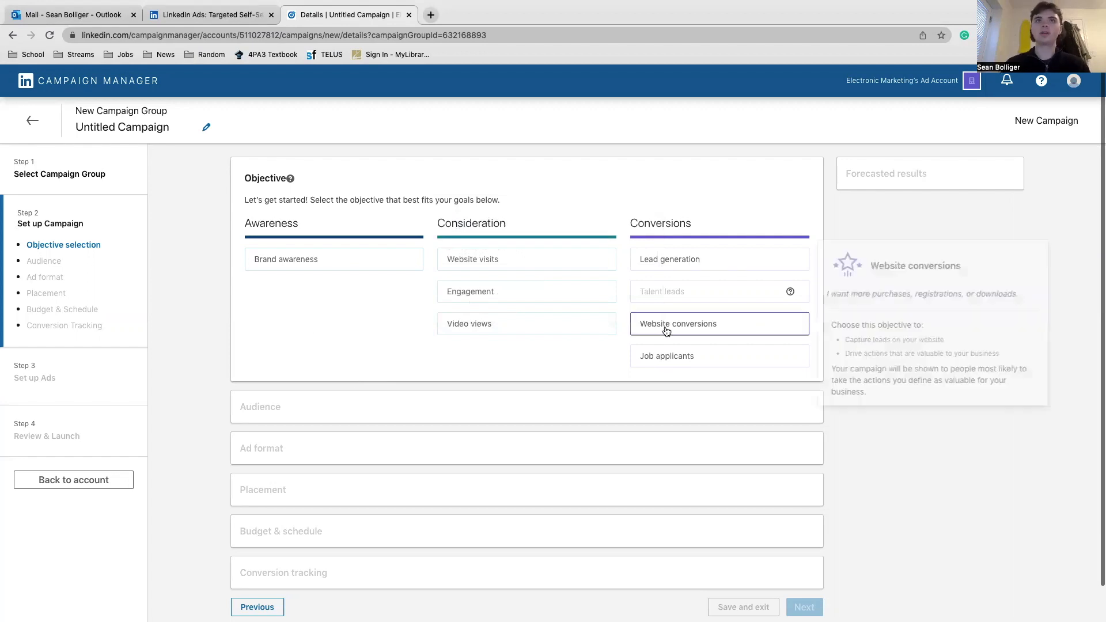
pyautogui.click(370, 261)
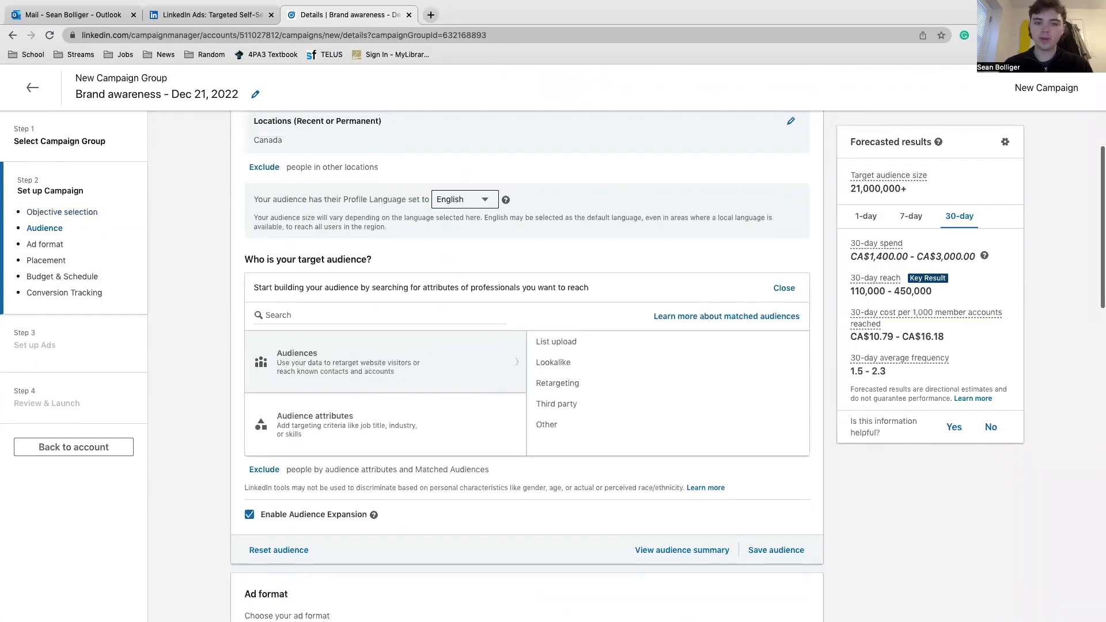
pyautogui.scroll(2, 729, 404)
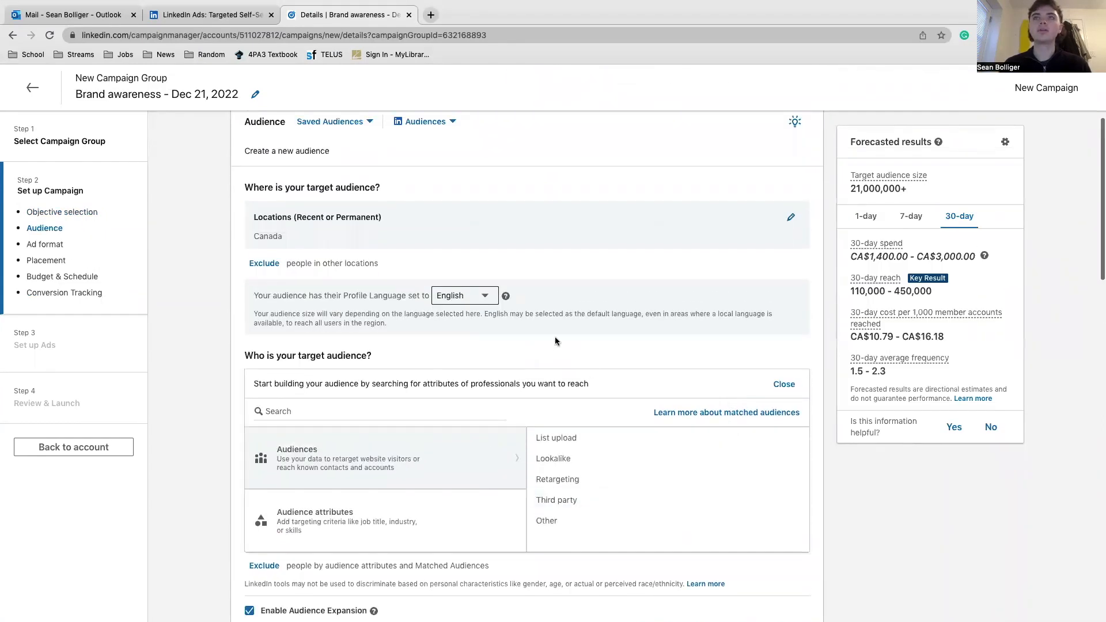
pyautogui.scroll(1, 455, 410)
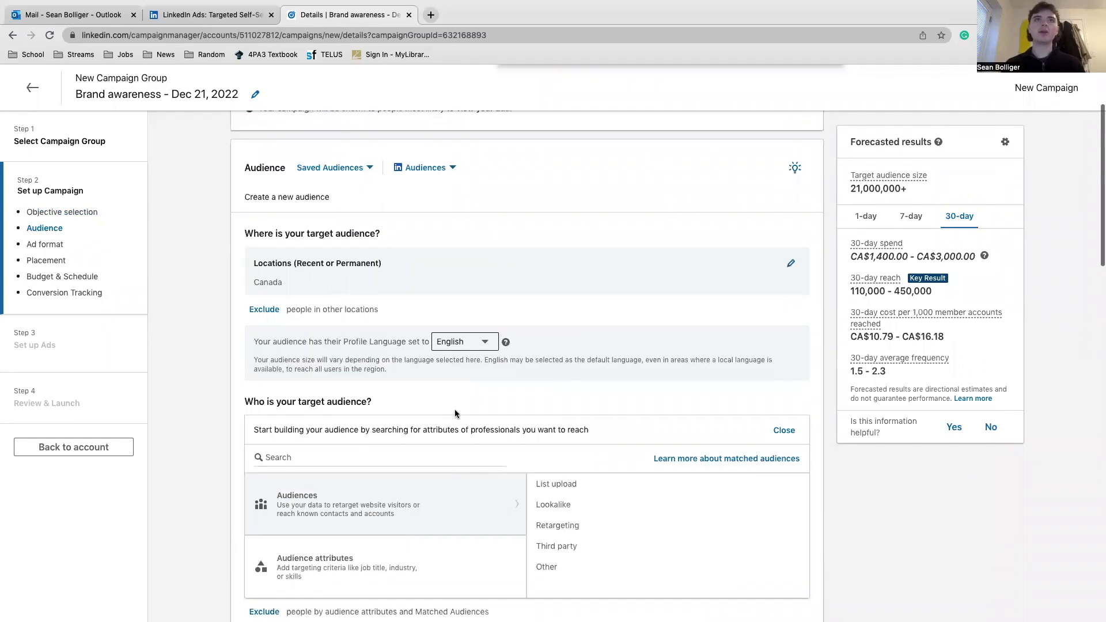
pyautogui.scroll(2, 489, 373)
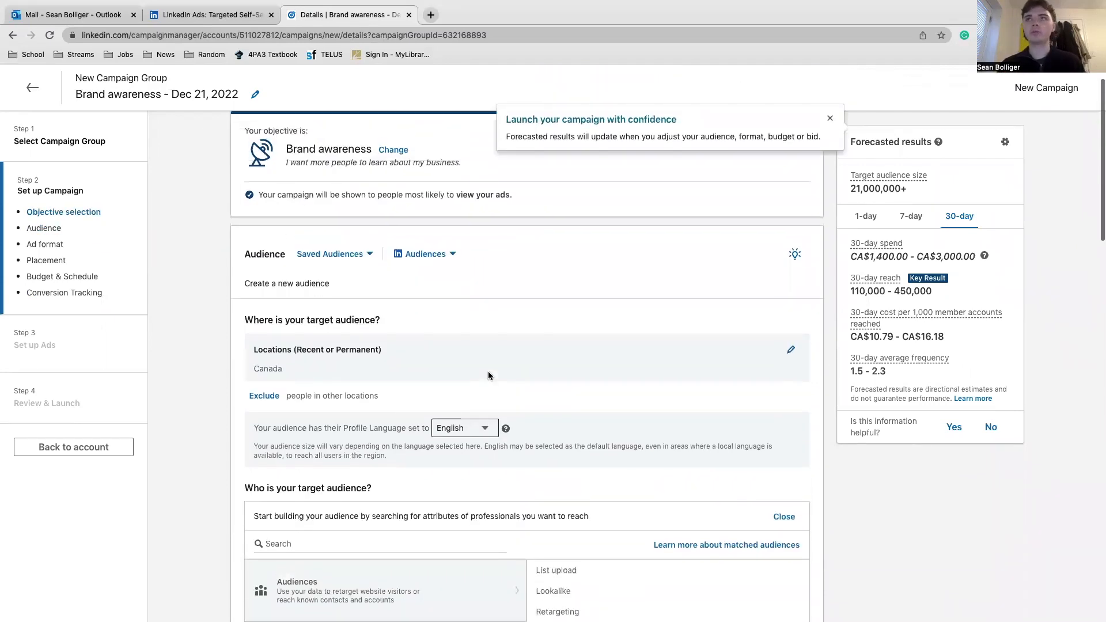
pyautogui.click(828, 119)
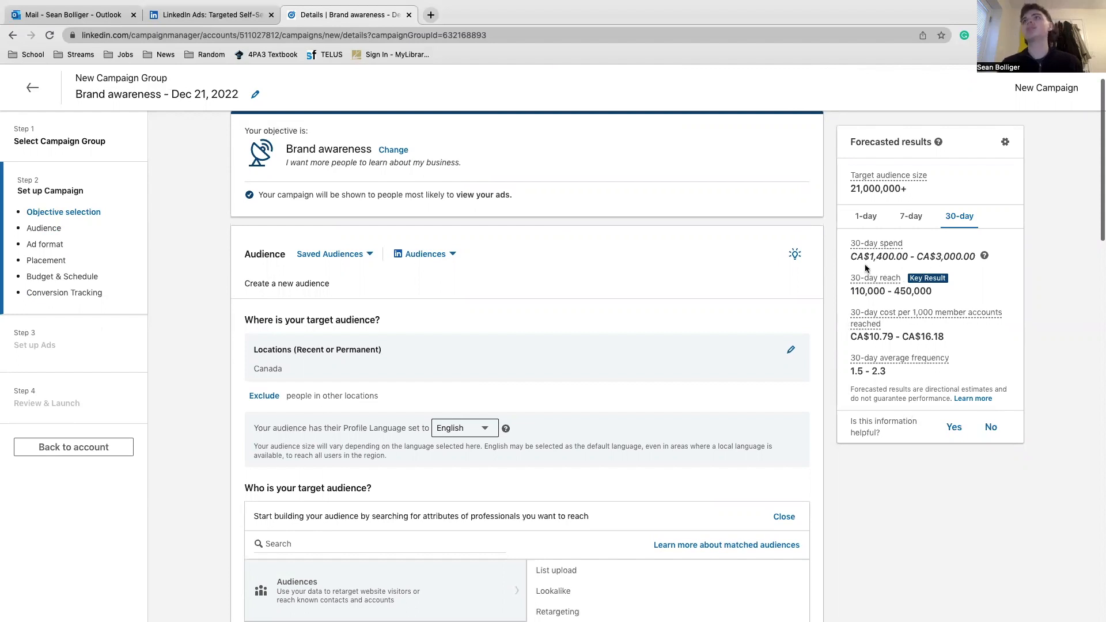
# - Review the forecasted target audience size and the 30-day spend, reach, cost per 1,000 accounts and average frequency
pyautogui.moveTo(851, 190); pyautogui.dragTo(907, 197)
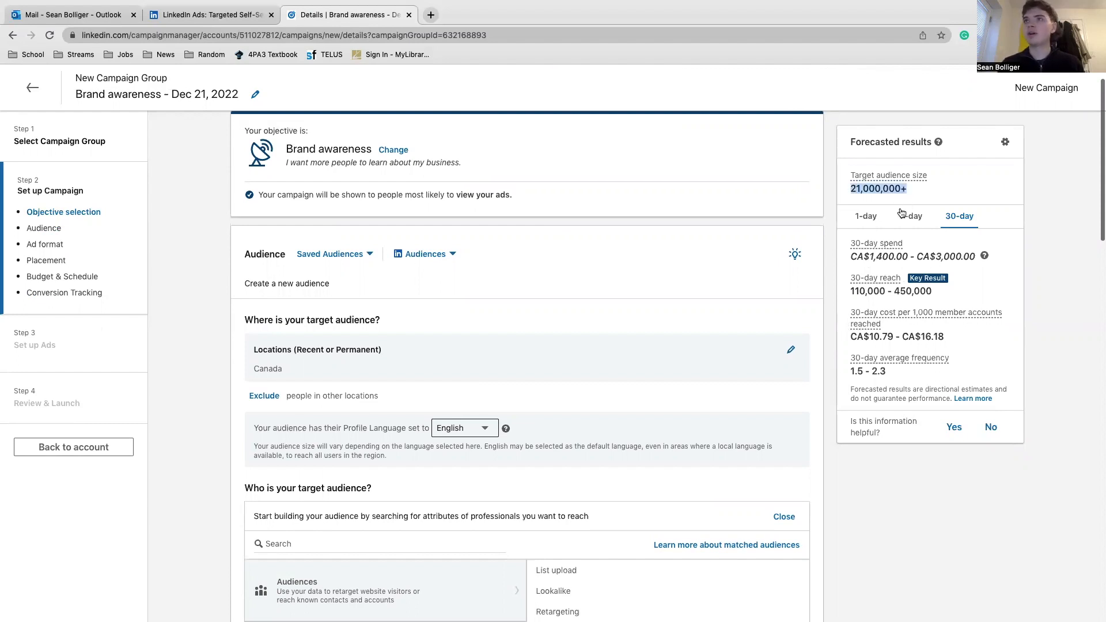
pyautogui.moveTo(851, 256); pyautogui.dragTo(972, 273)
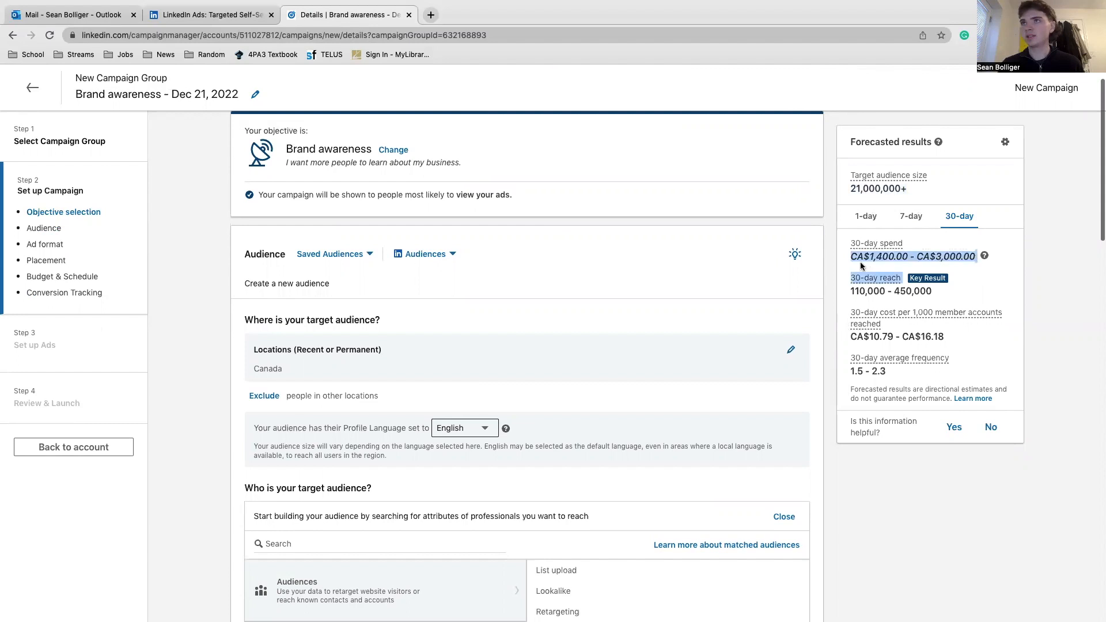
pyautogui.click(878, 259)
pyautogui.moveTo(851, 291); pyautogui.dragTo(928, 292)
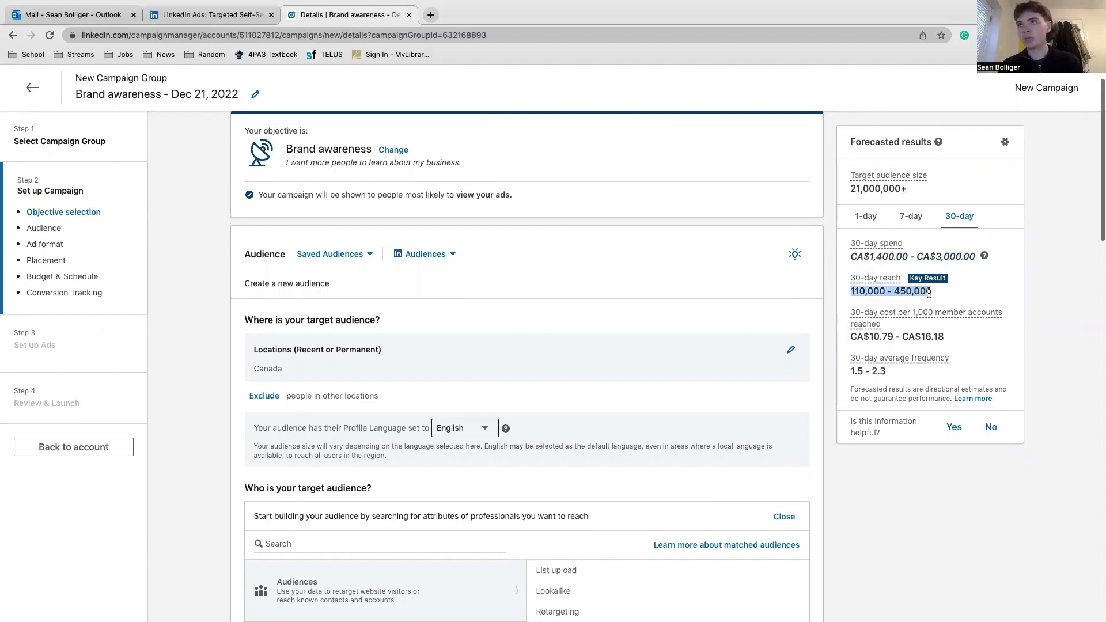
pyautogui.moveTo(864, 336); pyautogui.dragTo(930, 340)
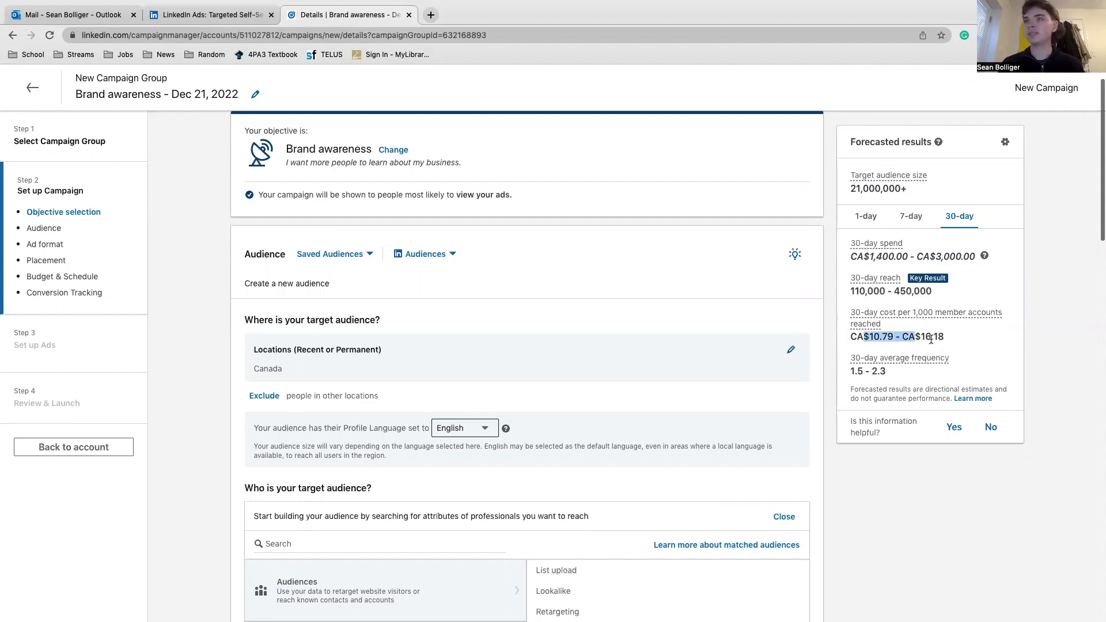
pyautogui.click(885, 372)
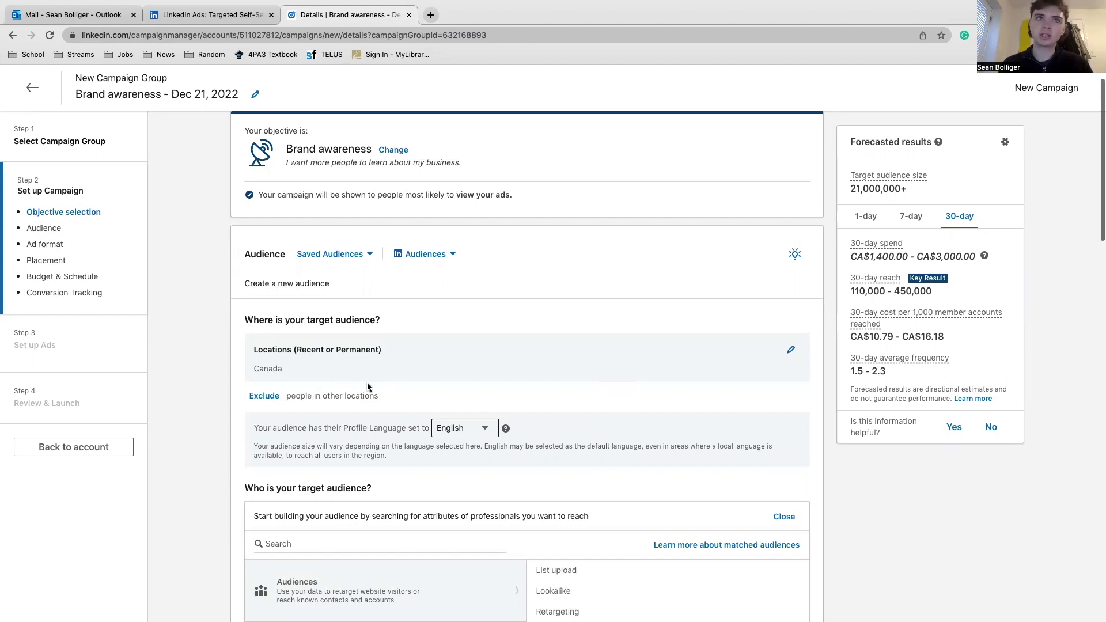
pyautogui.scroll(-1, 675, 336)
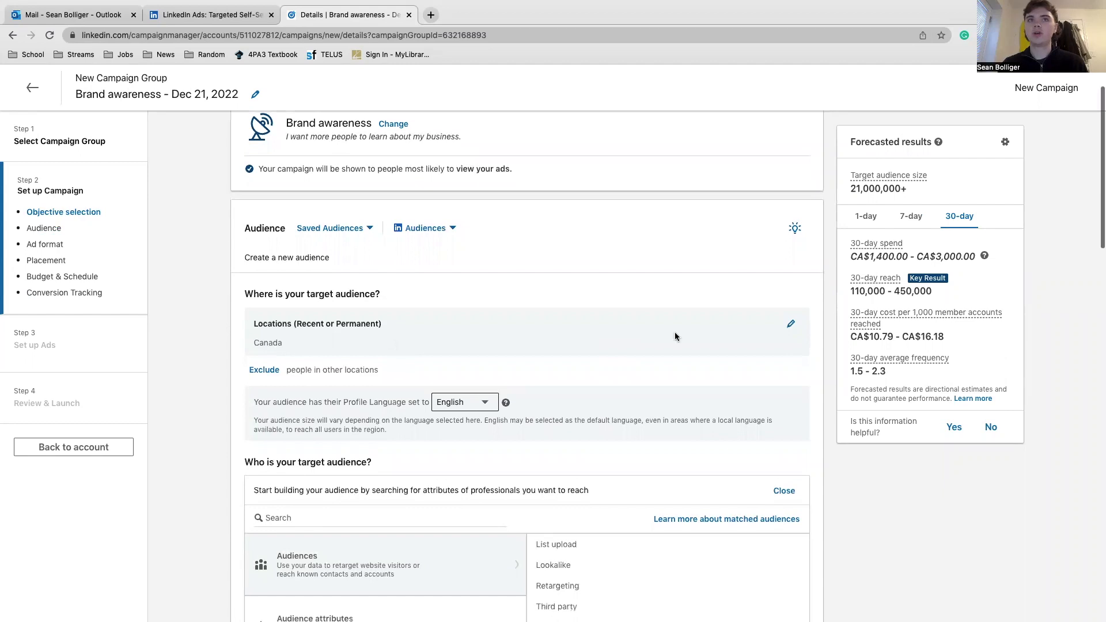
pyautogui.click(790, 324)
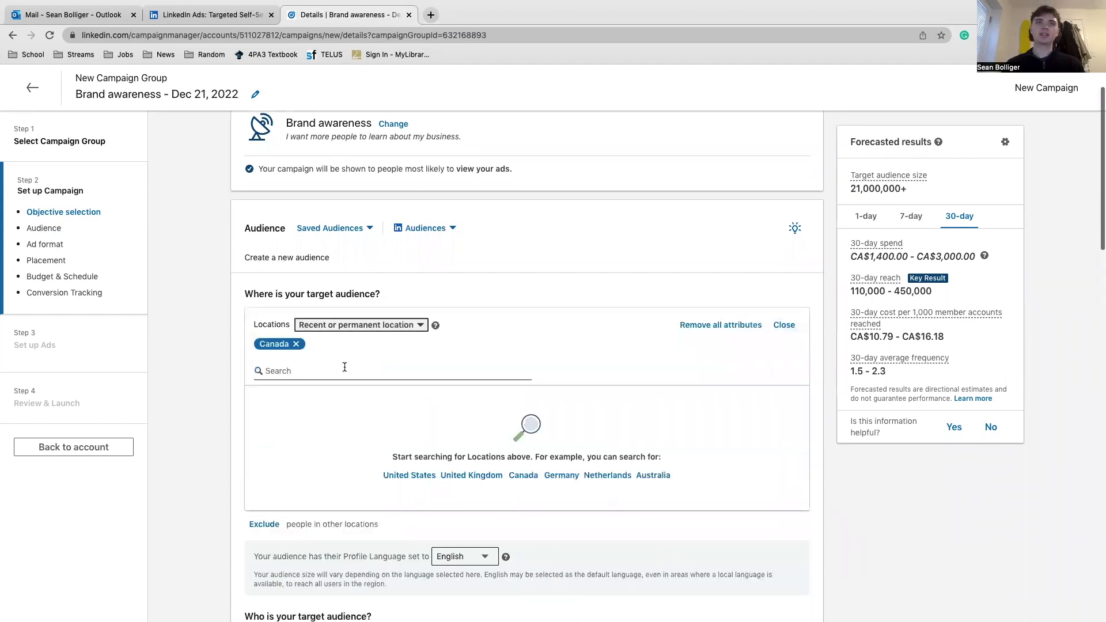
pyautogui.scroll(-2, 344, 367)
pyautogui.click(784, 274)
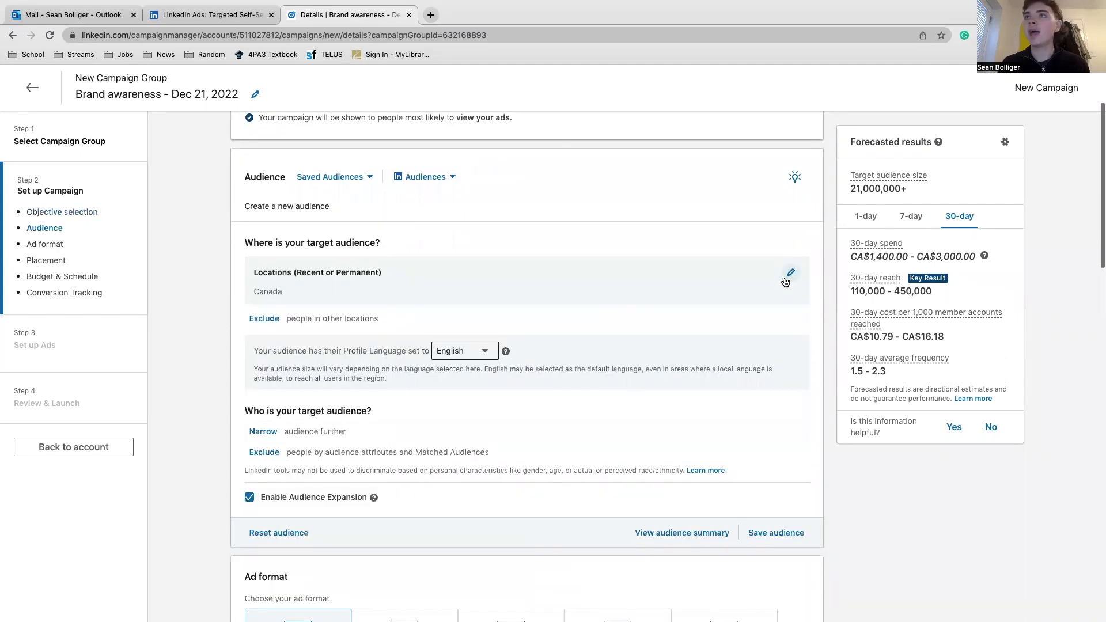
# - Replace Canada with Ontario, Canada as the audience's target location and close the location editor
pyautogui.click(791, 273)
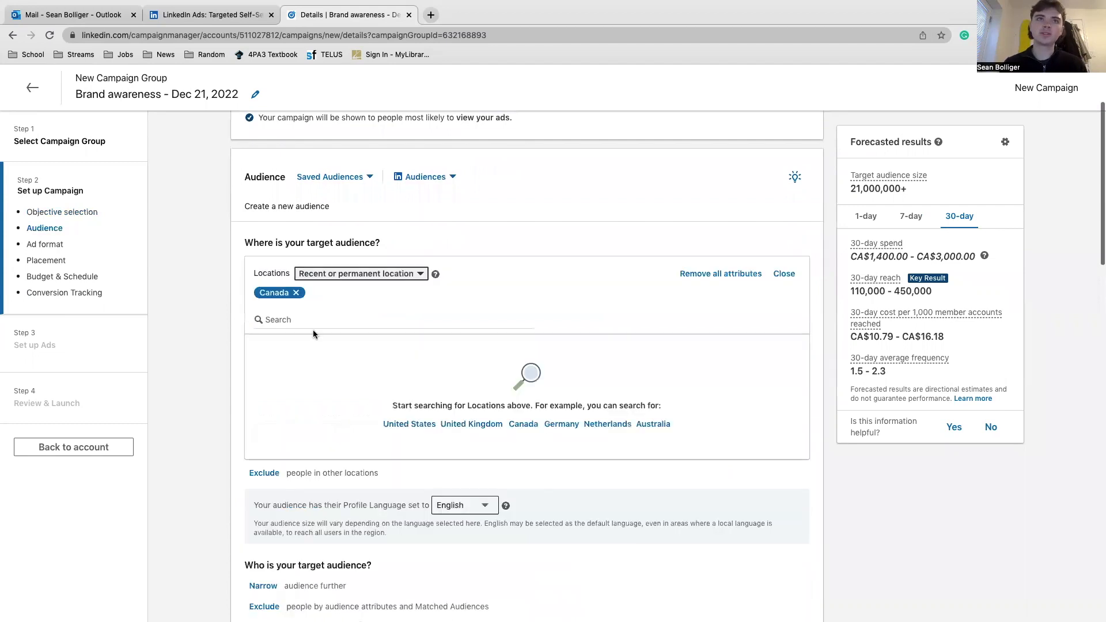
pyautogui.click(296, 292)
pyautogui.click(285, 323)
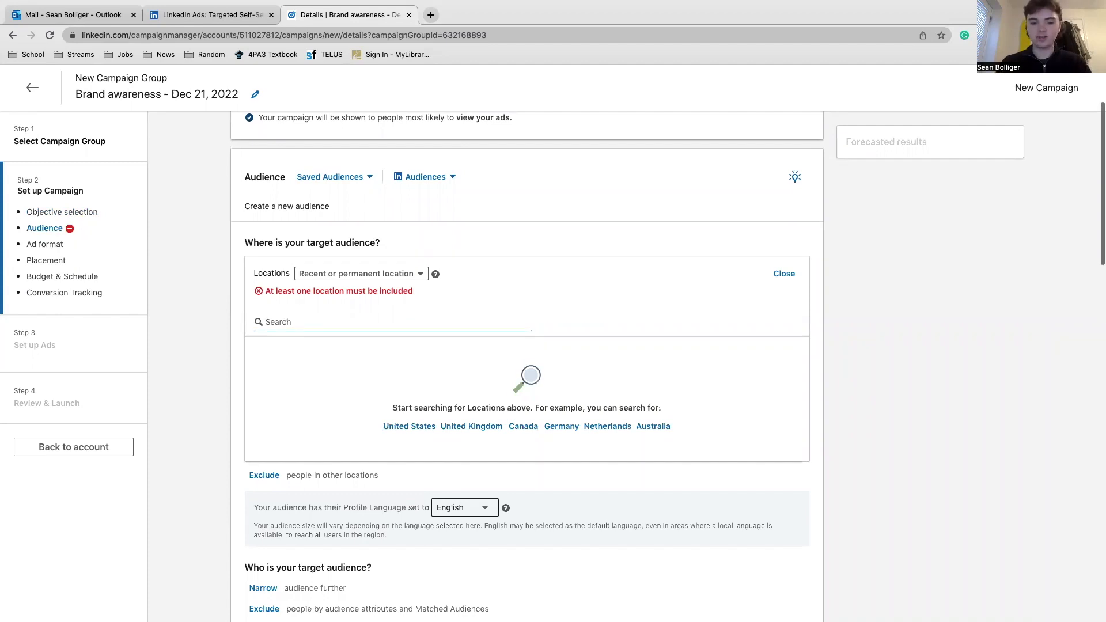
pyautogui.write('ontario')
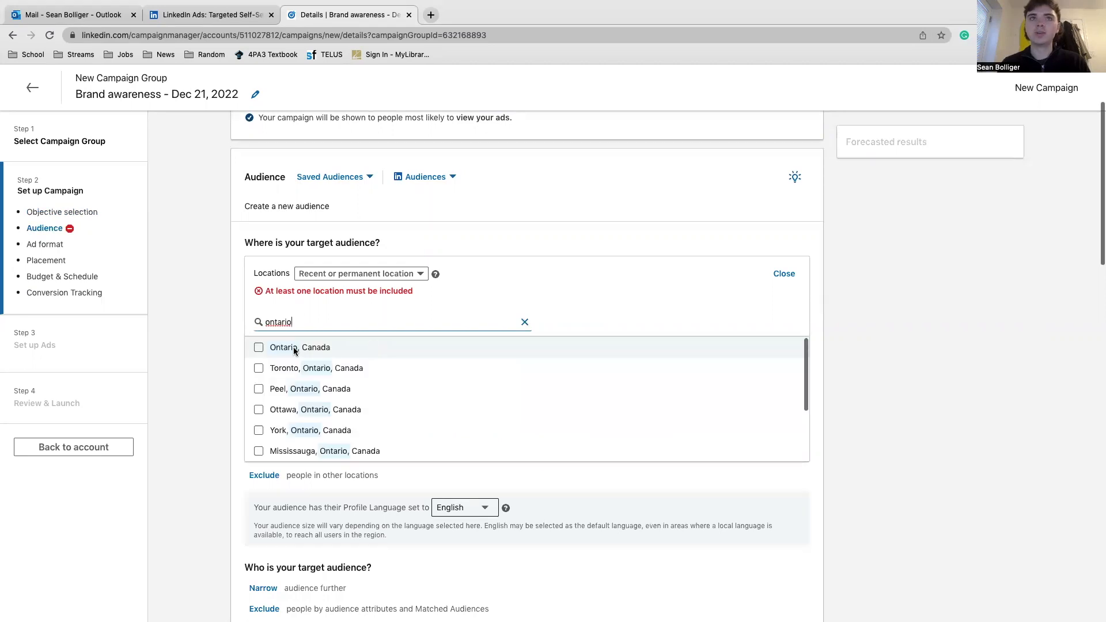
pyautogui.click(259, 347)
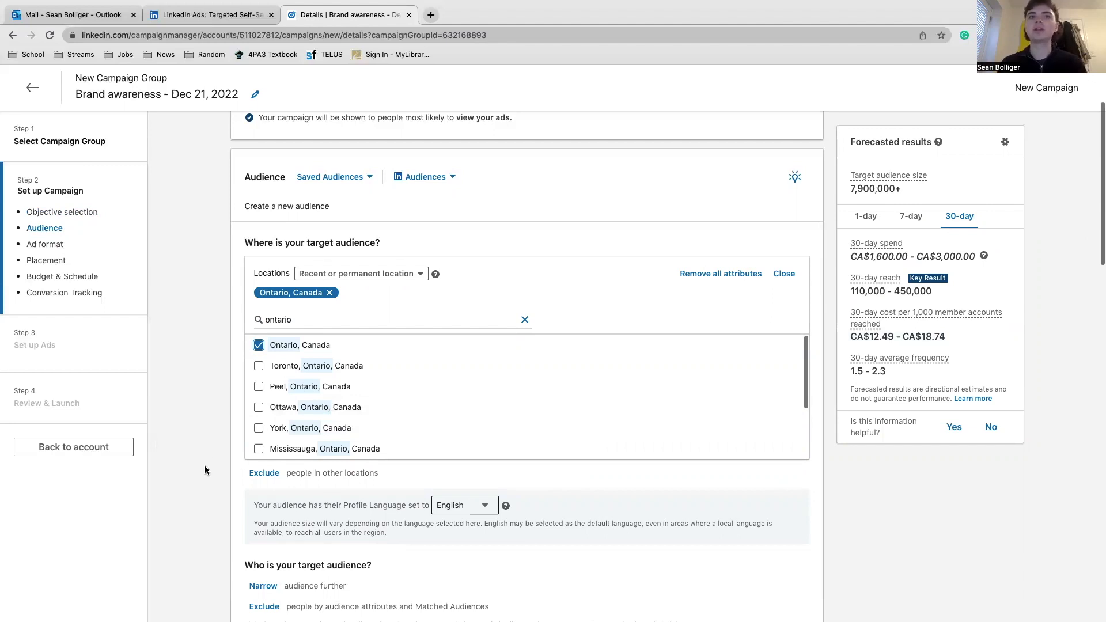
pyautogui.click(784, 274)
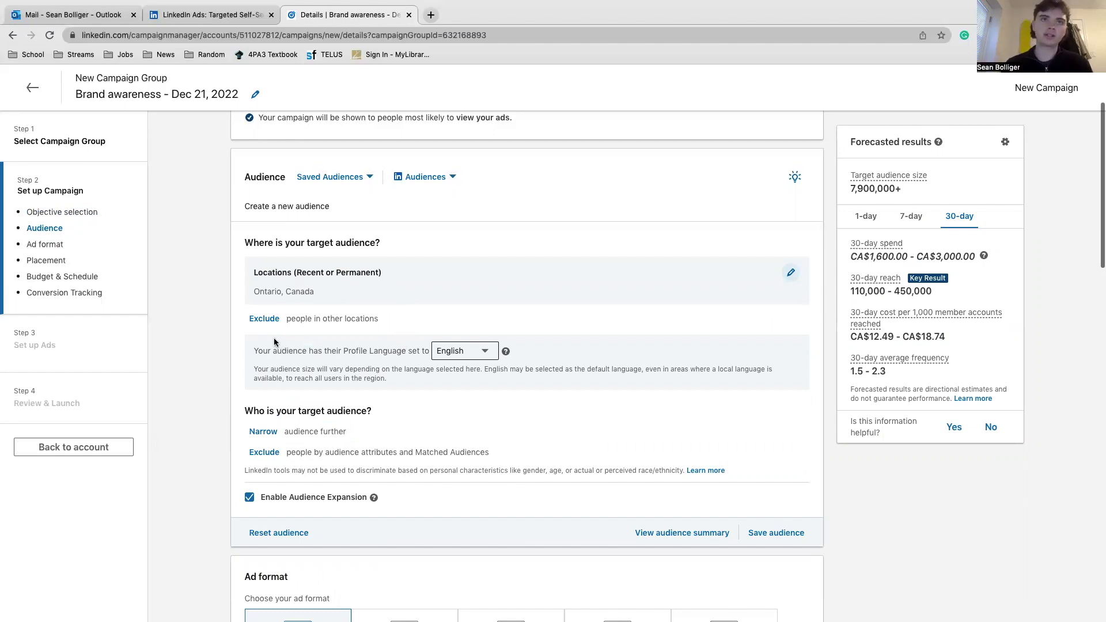
# - Exclude Ottawa, Ontario, Canada and the Greater Ottawa Metropolitan Area from the audience's locations
pyautogui.click(264, 319)
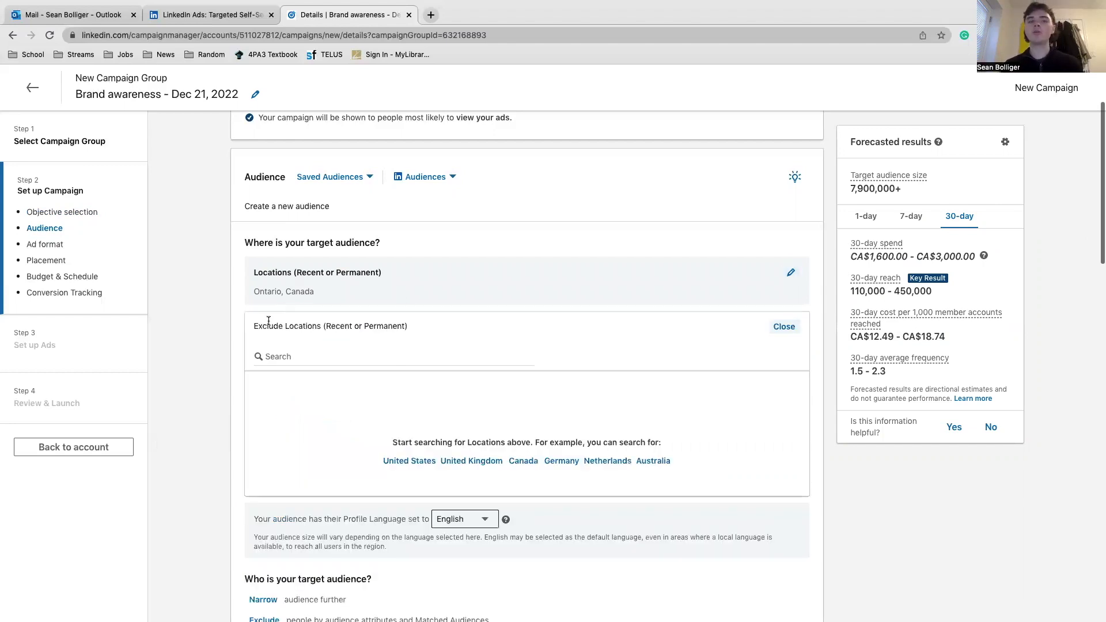
pyautogui.click(790, 327)
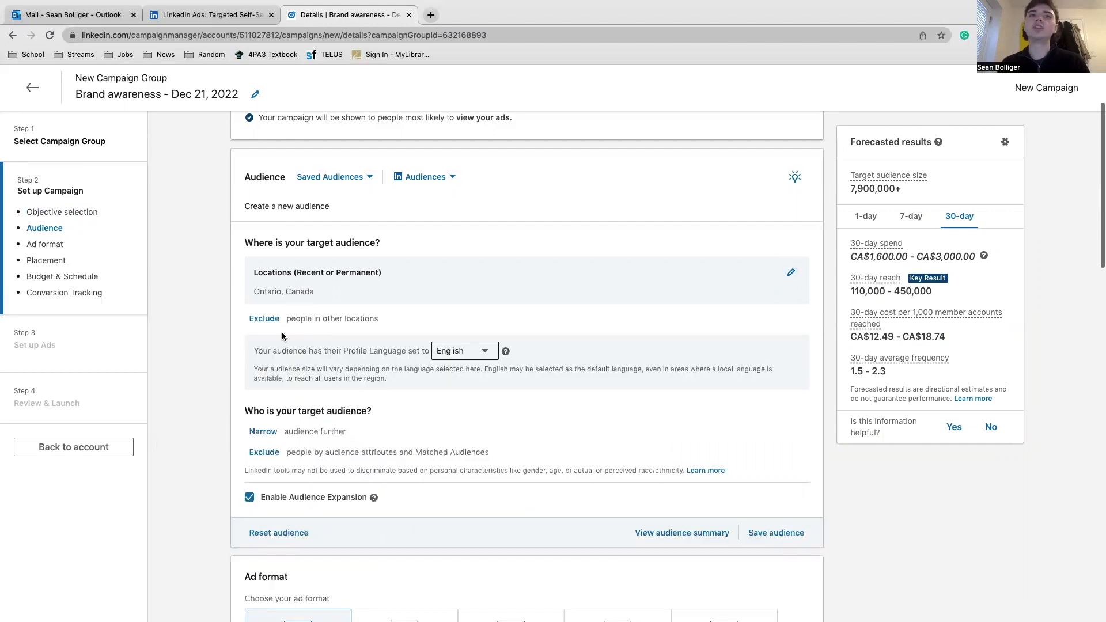
pyautogui.click(264, 322)
pyautogui.click(327, 356)
pyautogui.write('ott')
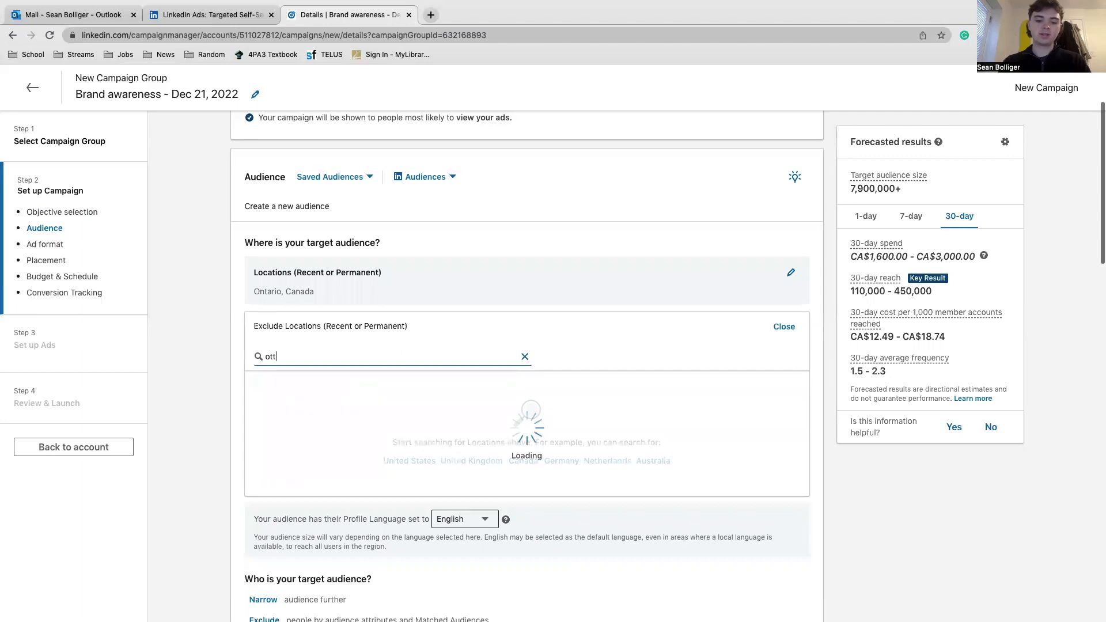
pyautogui.write('awa')
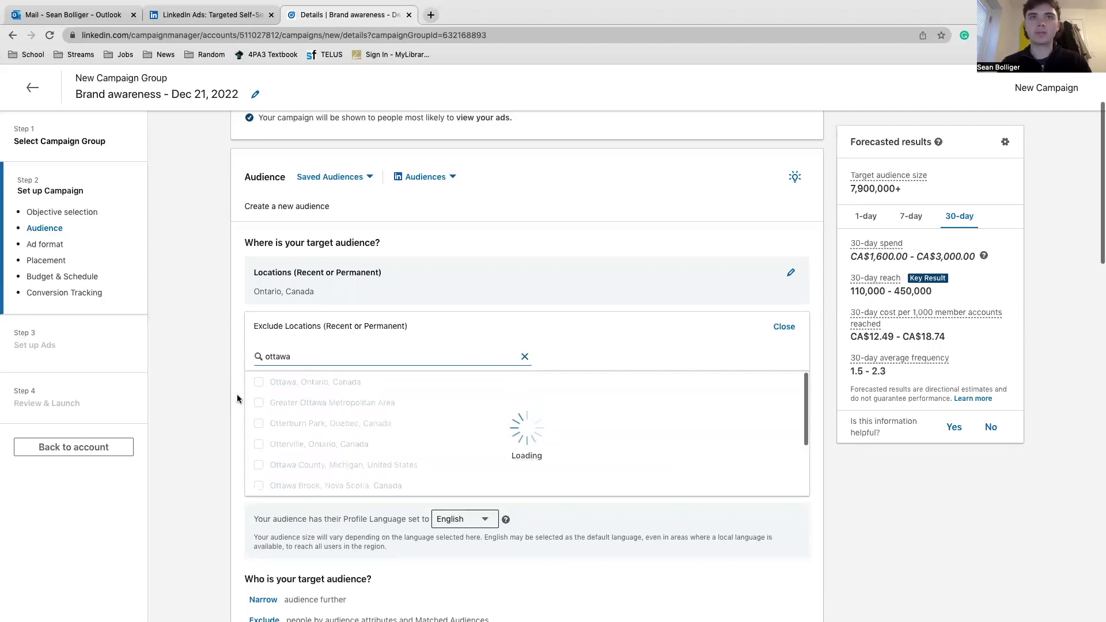
pyautogui.click(258, 382)
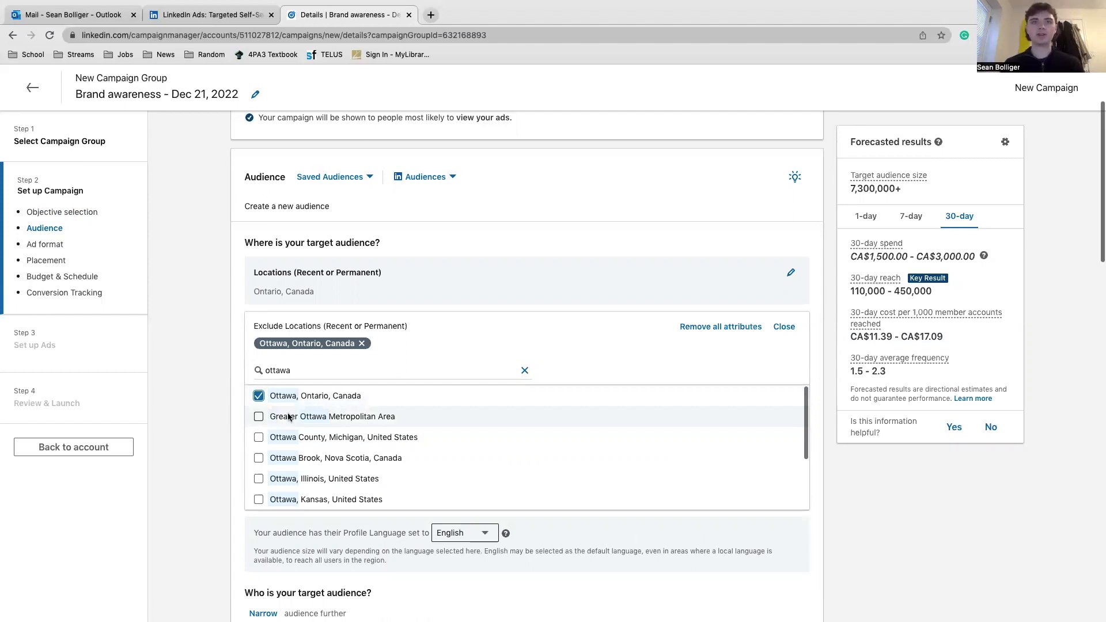
pyautogui.click(259, 416)
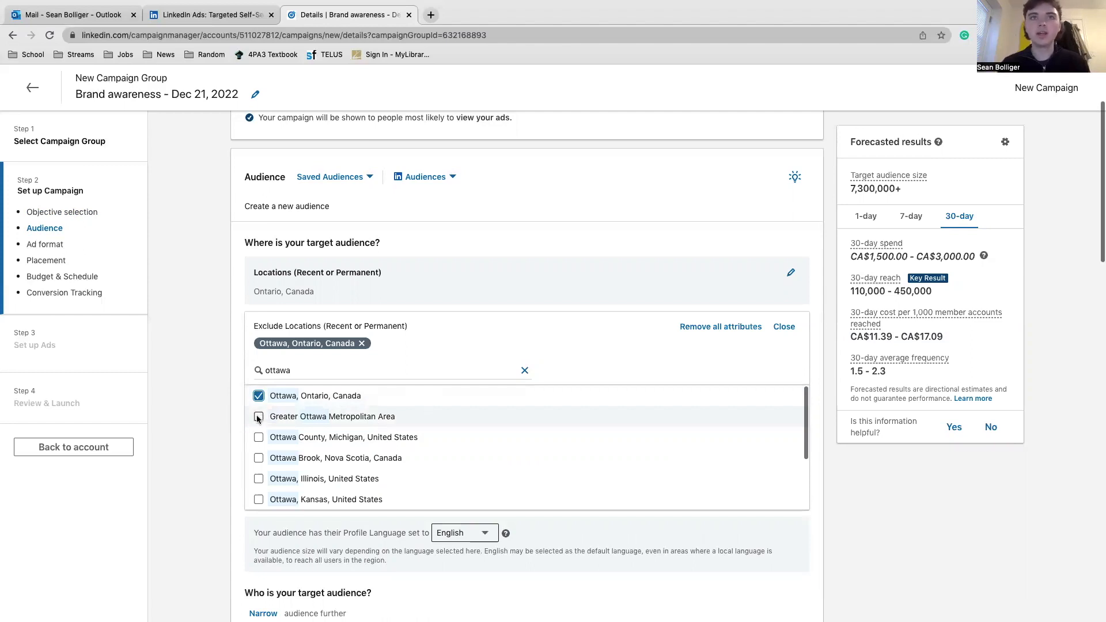
pyautogui.click(785, 327)
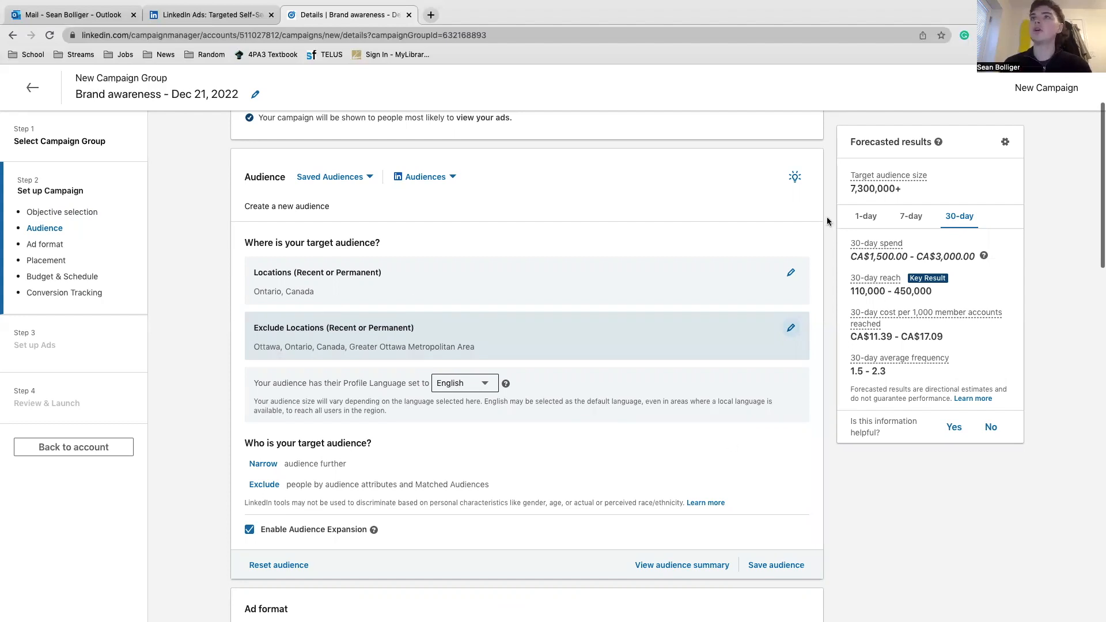
# - Try French as the audience's profile language and set it back to English
pyautogui.scroll(-1, 590, 380)
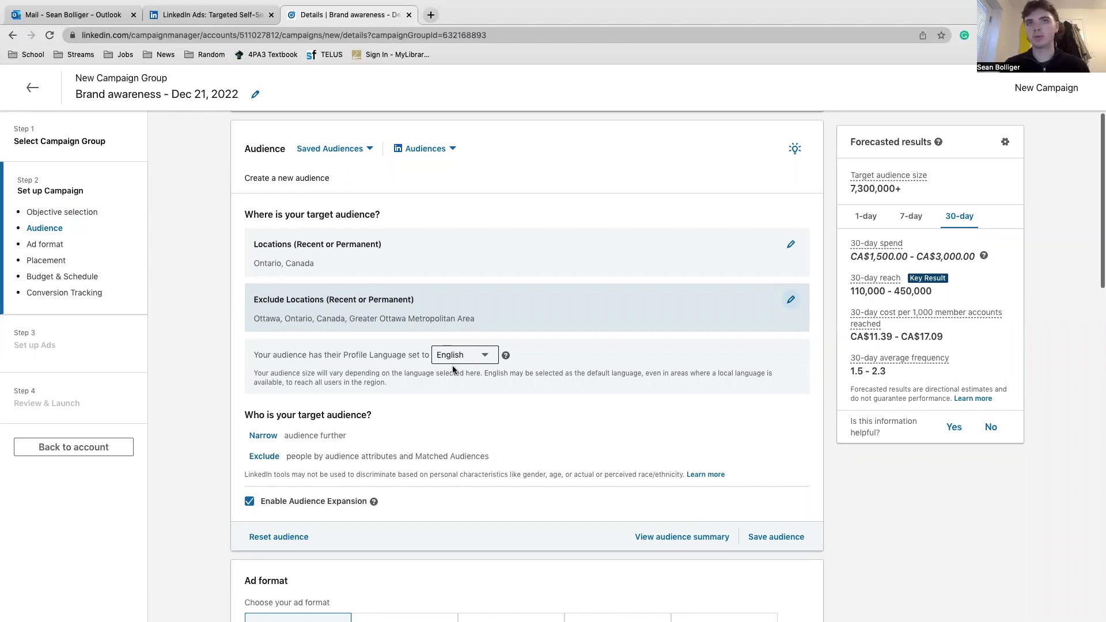
pyautogui.click(484, 358)
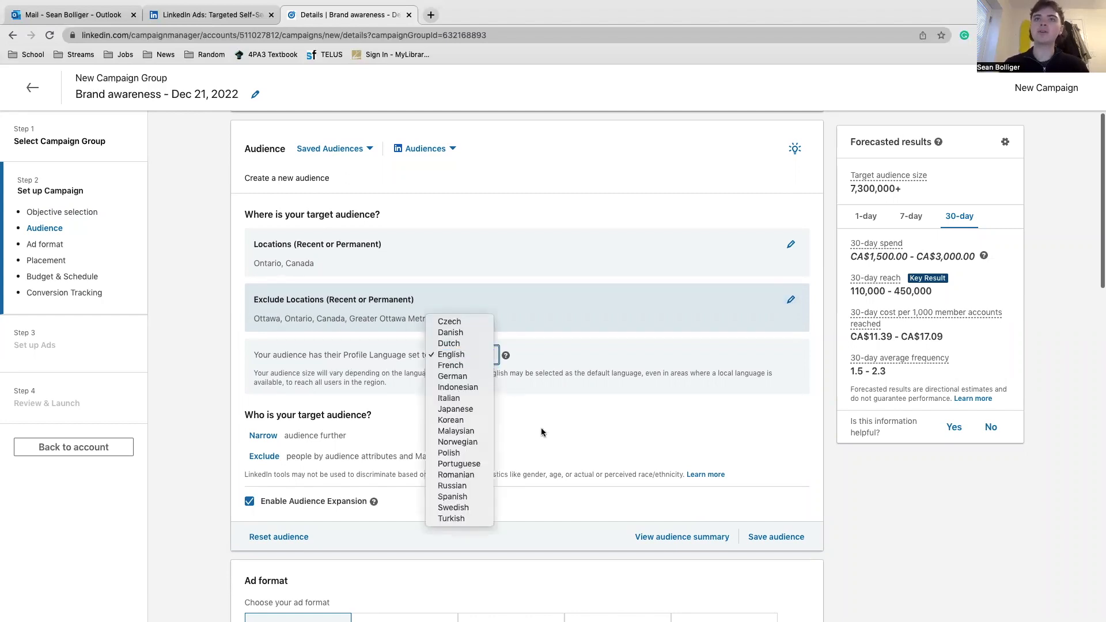
pyautogui.click(468, 364)
pyautogui.click(479, 355)
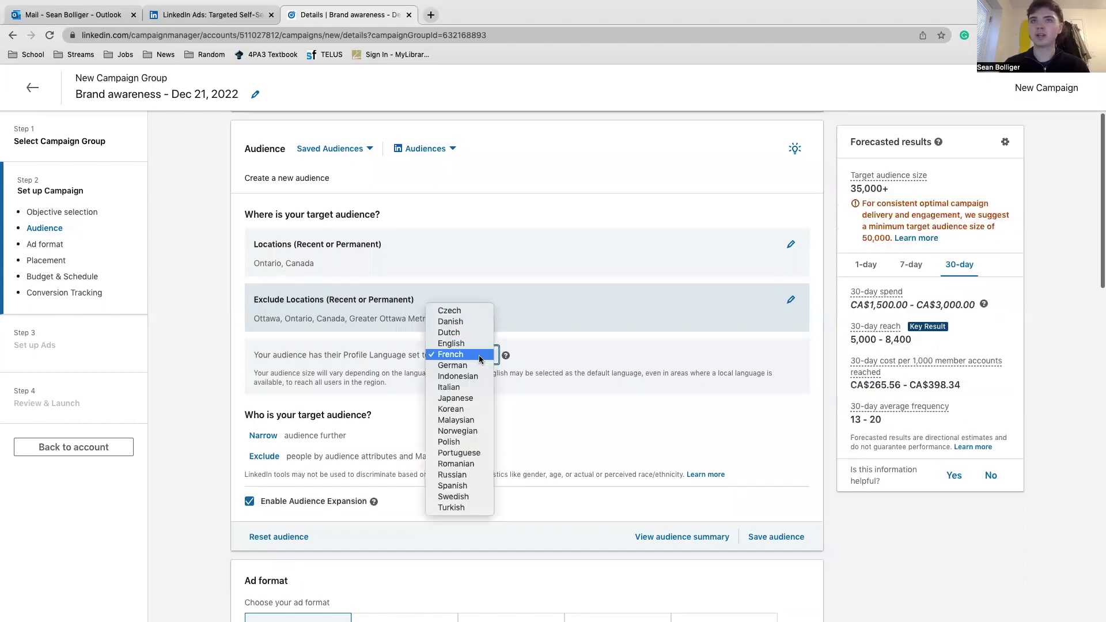
pyautogui.click(463, 345)
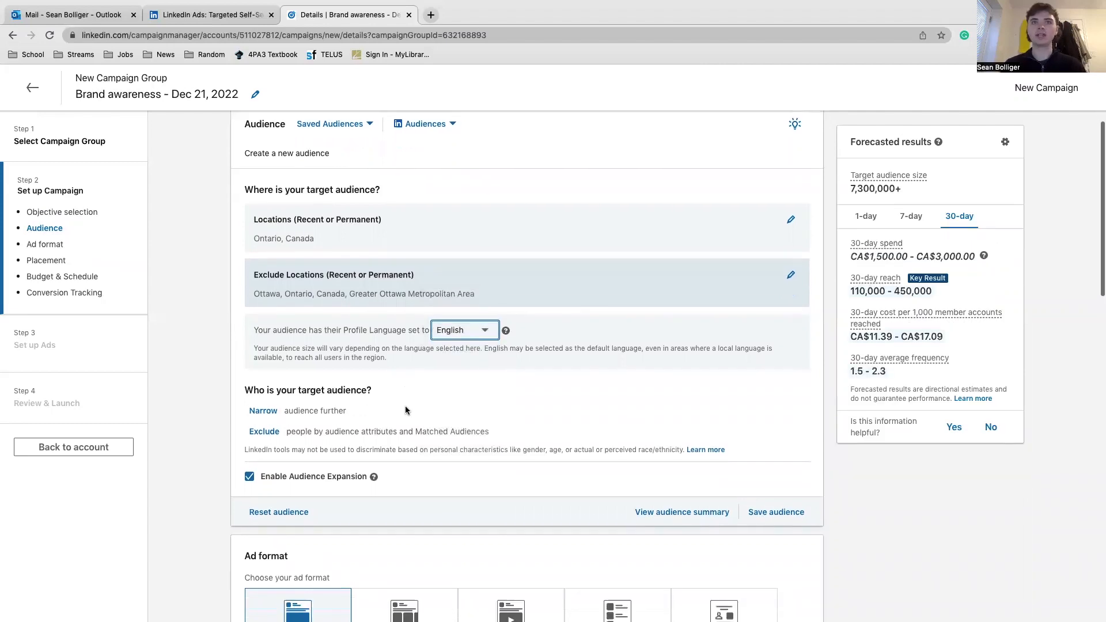
# - Start narrowing the target audience by audience attributes and open the Company attribute category
pyautogui.scroll(-3, 405, 405)
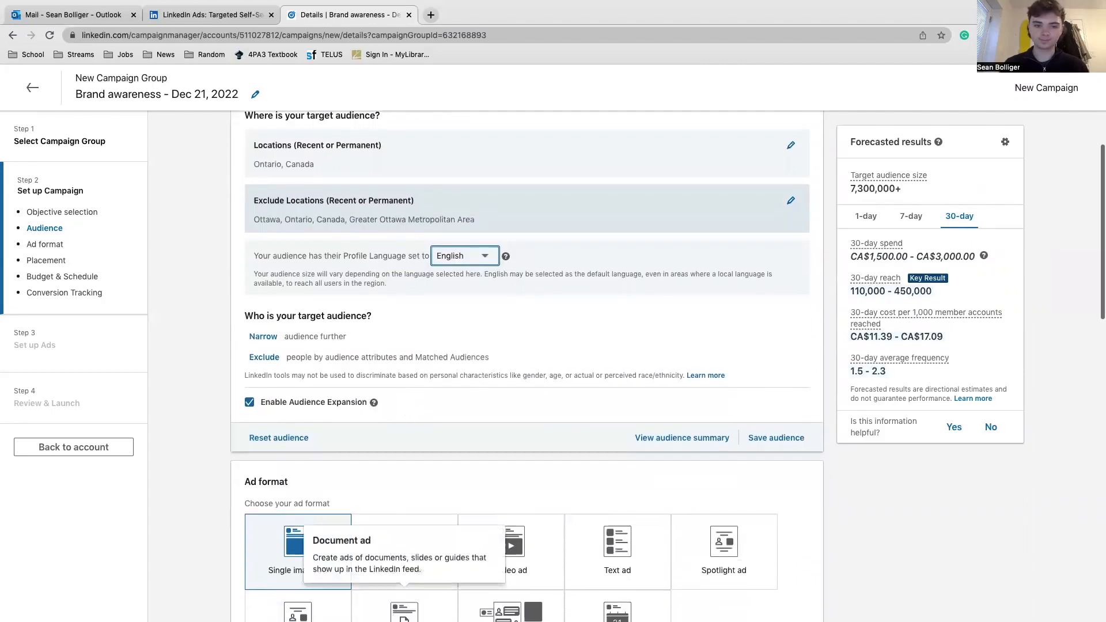
pyautogui.scroll(-1, 242, 346)
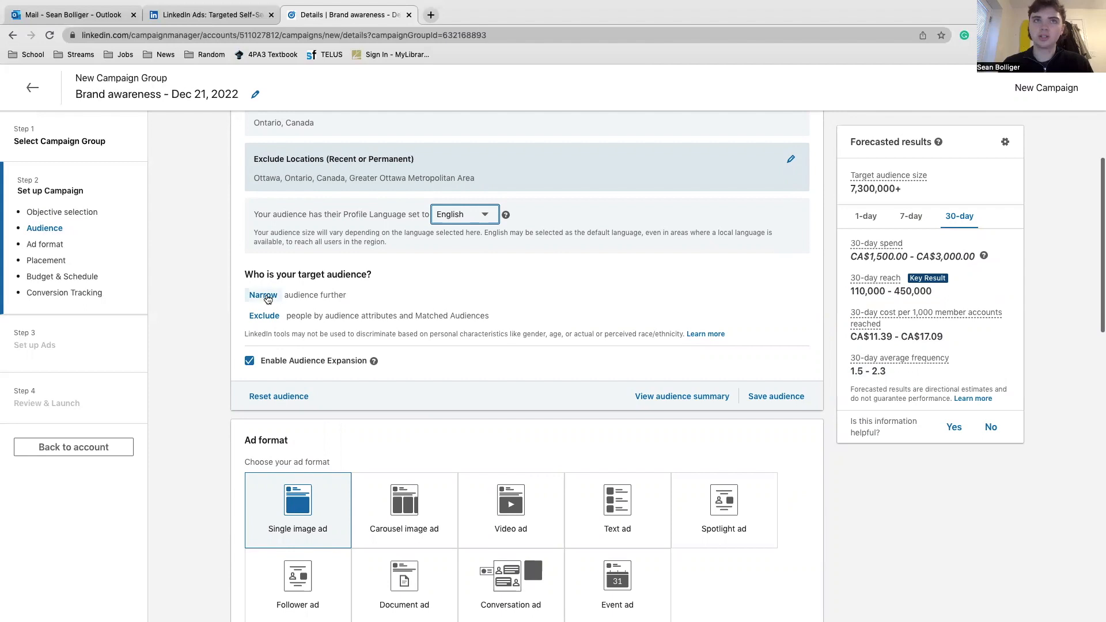
pyautogui.click(264, 296)
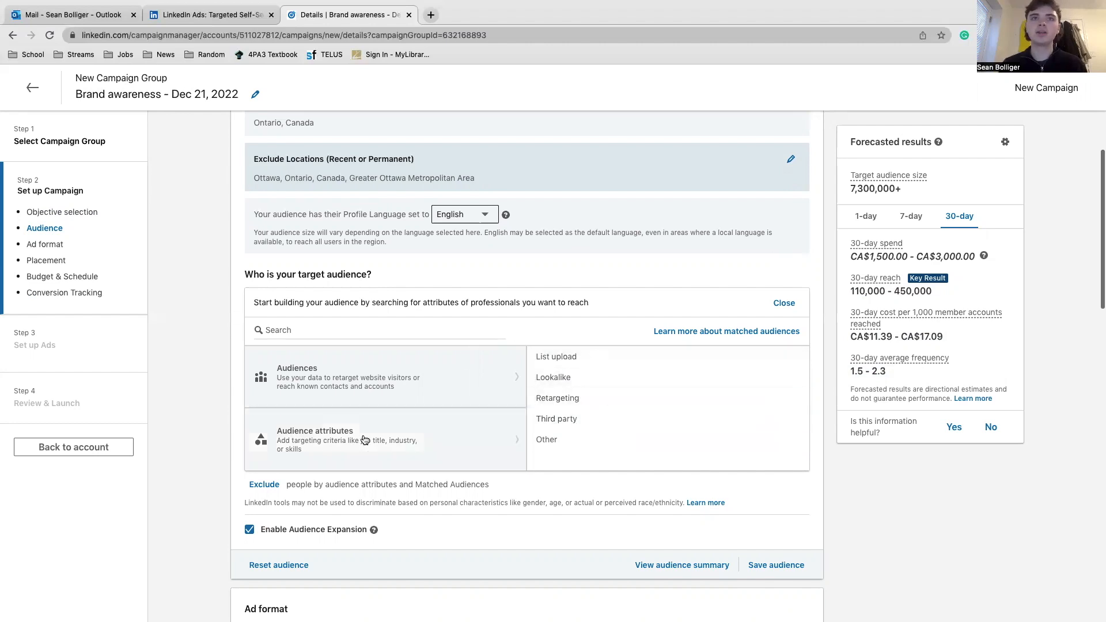
pyautogui.moveTo(370, 440)
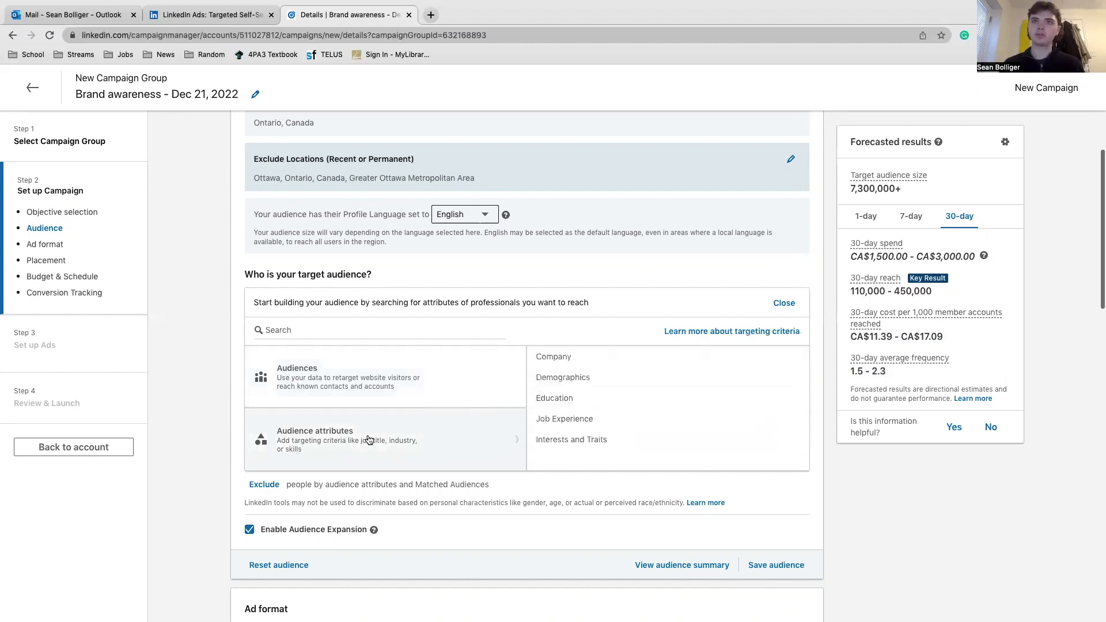
pyautogui.scroll(-1, 334, 455)
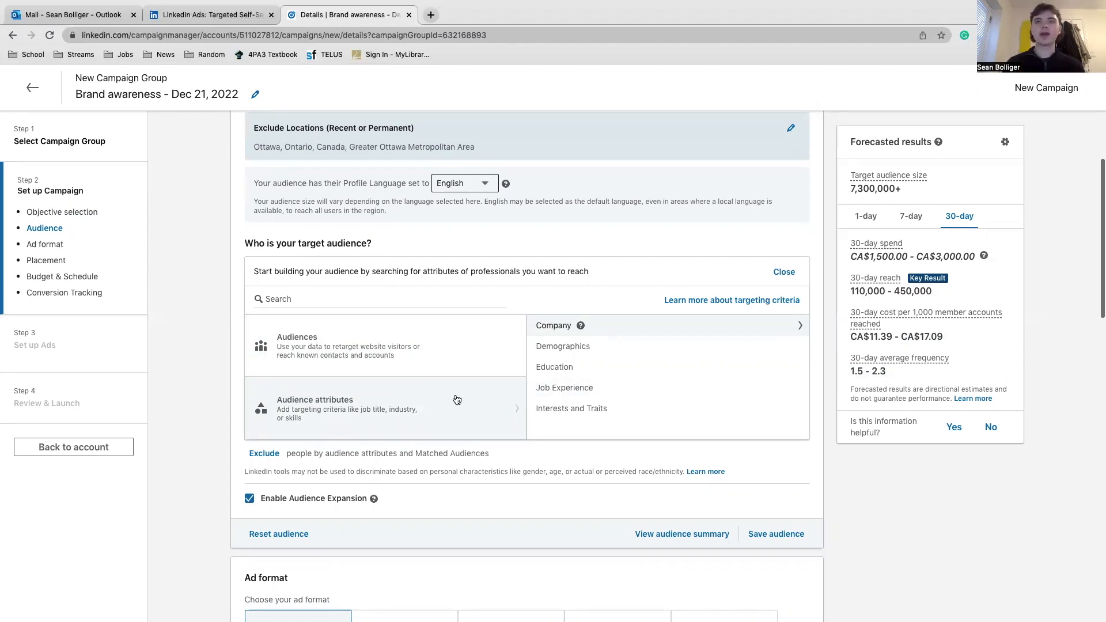
pyautogui.click(617, 326)
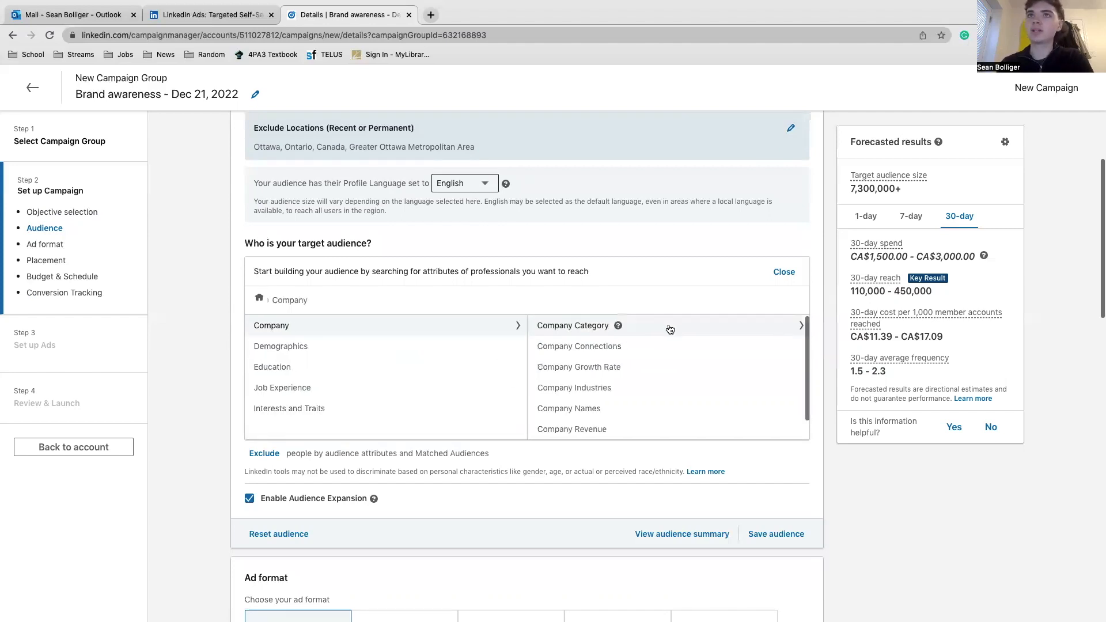
# - Add Retail and Professional Services as company industries to include in the target audience
pyautogui.scroll(-1, 660, 349)
pyautogui.scroll(1, 661, 349)
pyautogui.scroll(-1, 660, 349)
pyautogui.moveTo(622, 369)
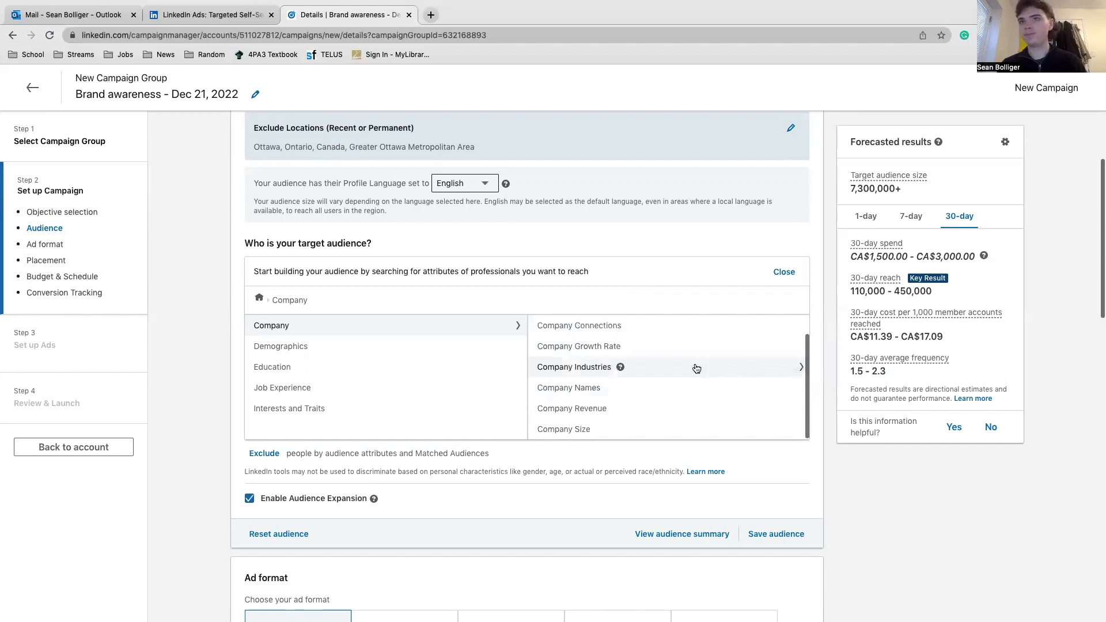
pyautogui.click(745, 374)
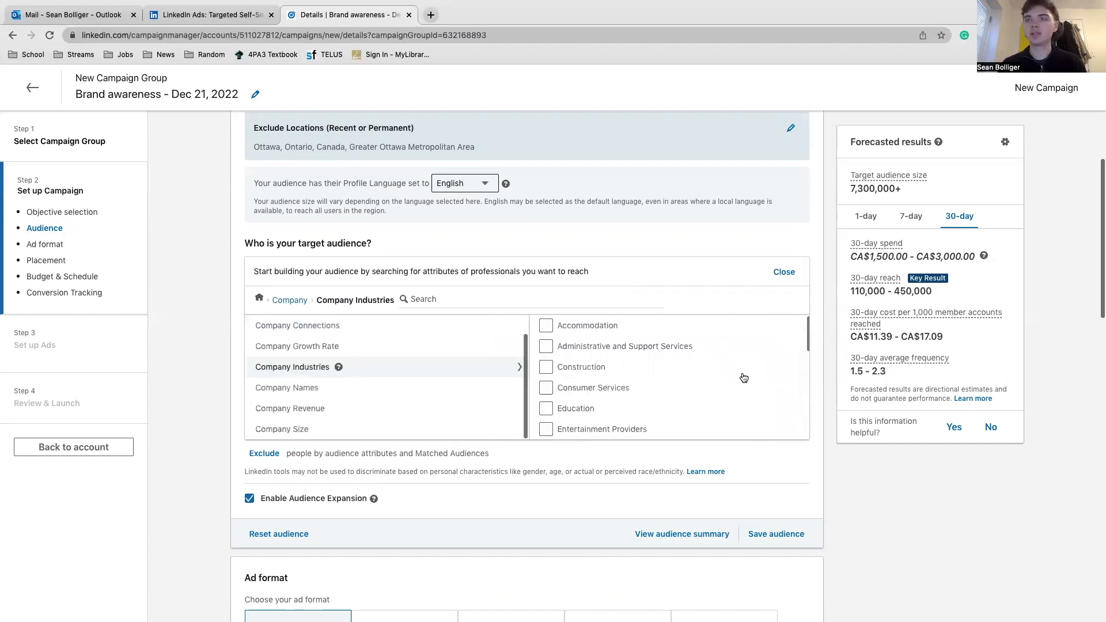
pyautogui.scroll(-5, 622, 416)
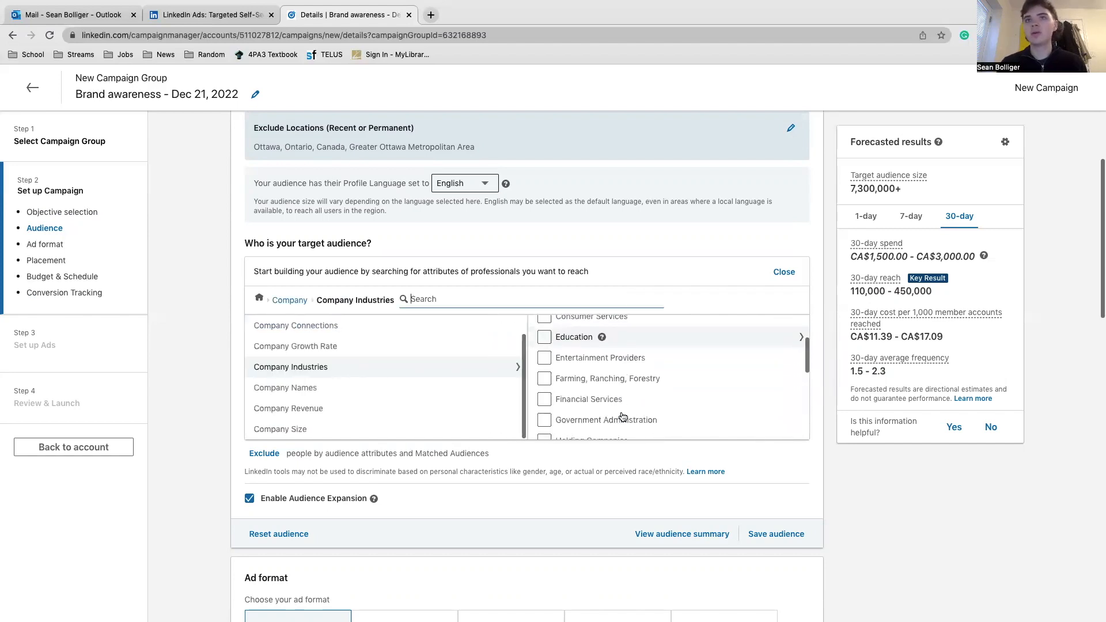
pyautogui.scroll(-5, 622, 416)
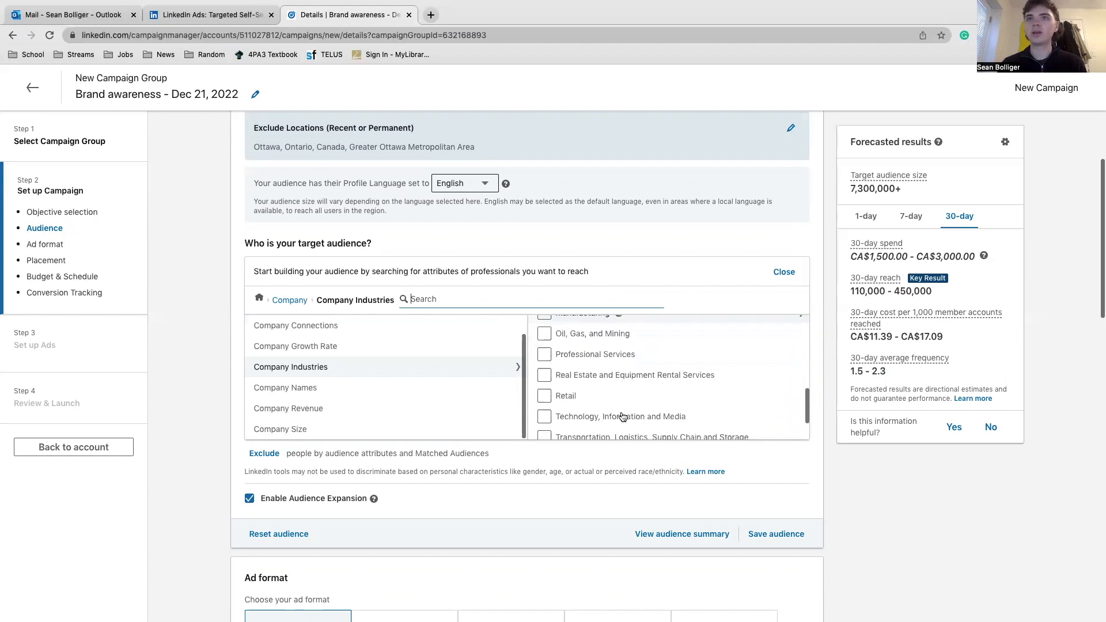
pyautogui.scroll(-2, 622, 416)
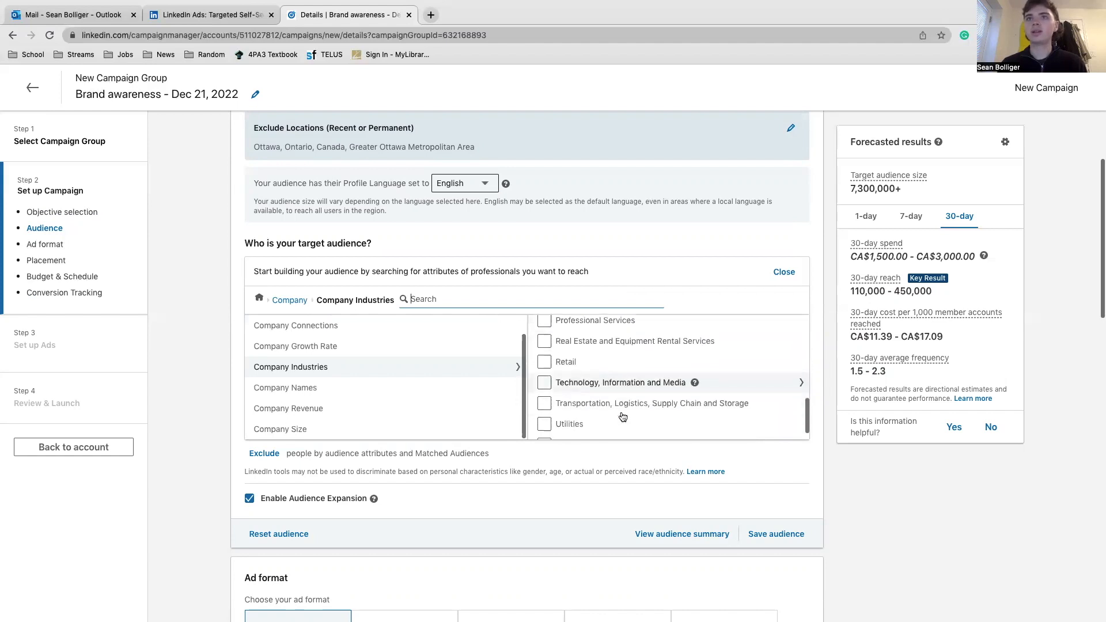
pyautogui.click(545, 362)
pyautogui.click(545, 363)
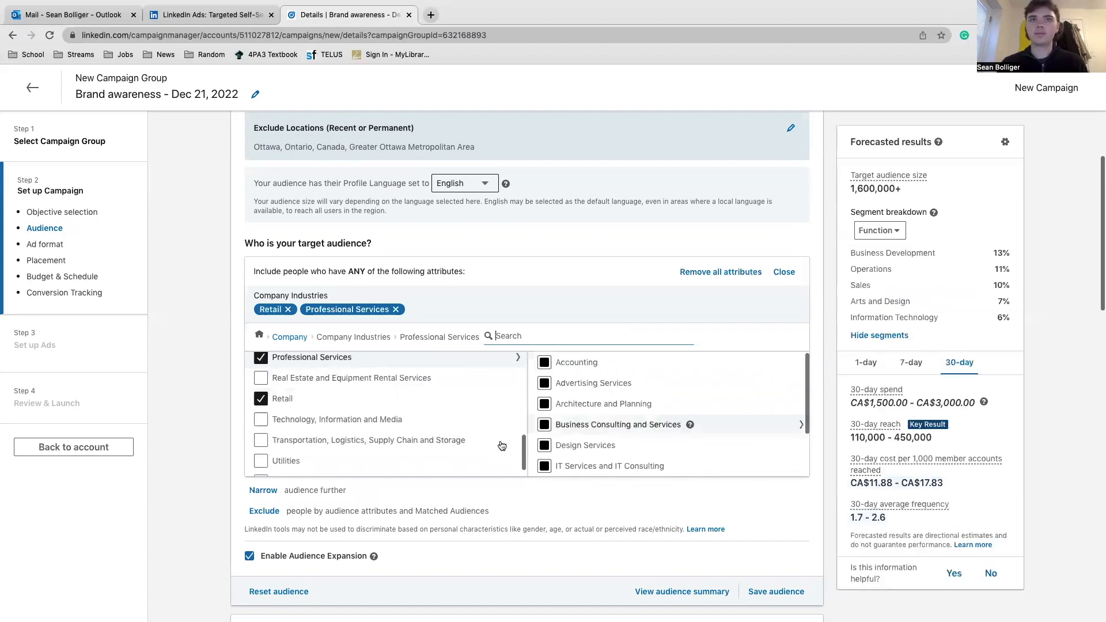
# - Add the company sizes 1001-5000, 5001-10,000 and 10,001+ employees to the included audience attributes
pyautogui.click(290, 337)
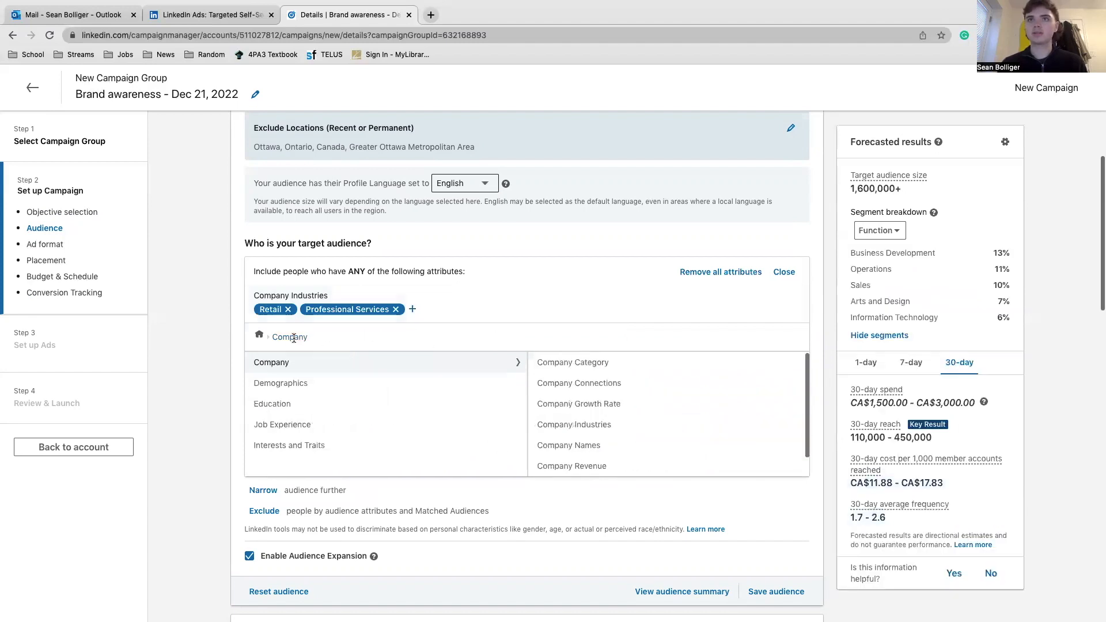
pyautogui.scroll(-1, 570, 451)
pyautogui.scroll(-1, 571, 451)
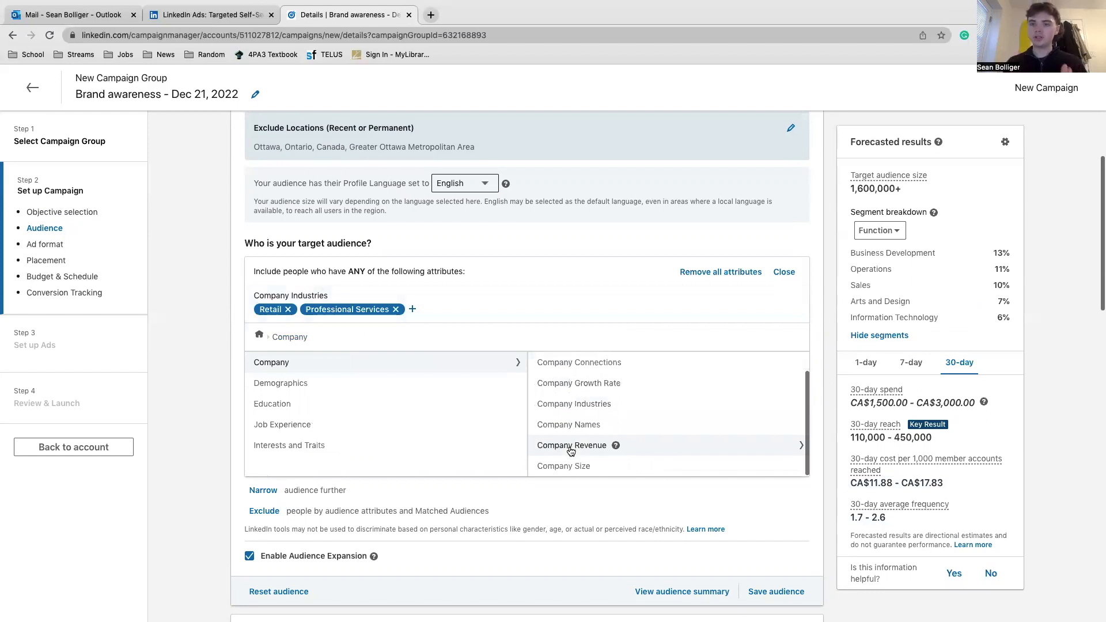
pyautogui.scroll(-1, 666, 444)
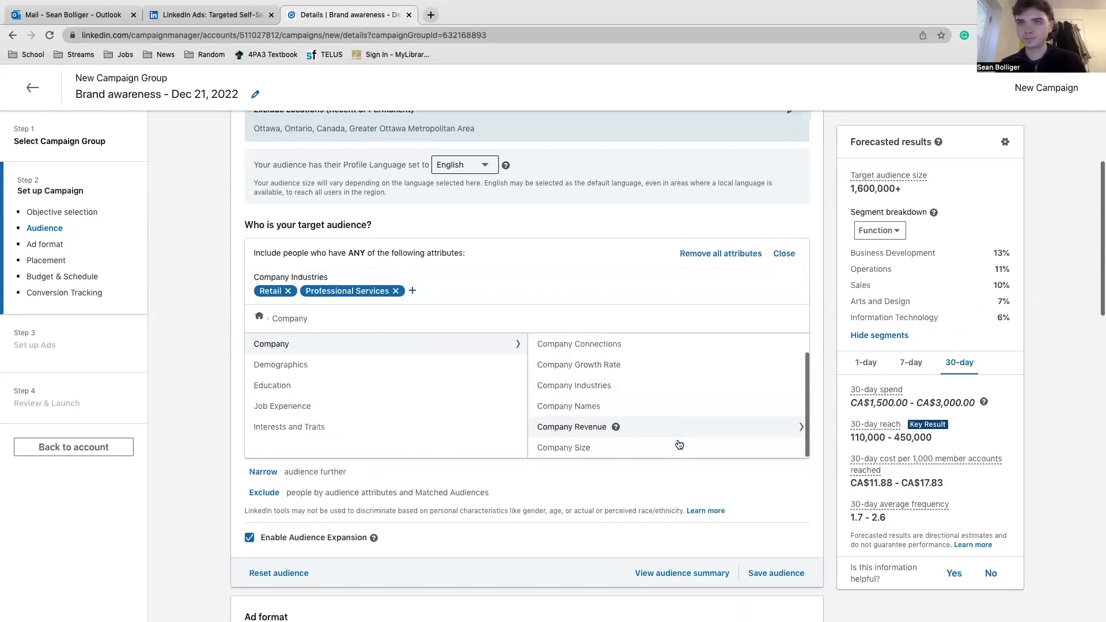
pyautogui.click(645, 451)
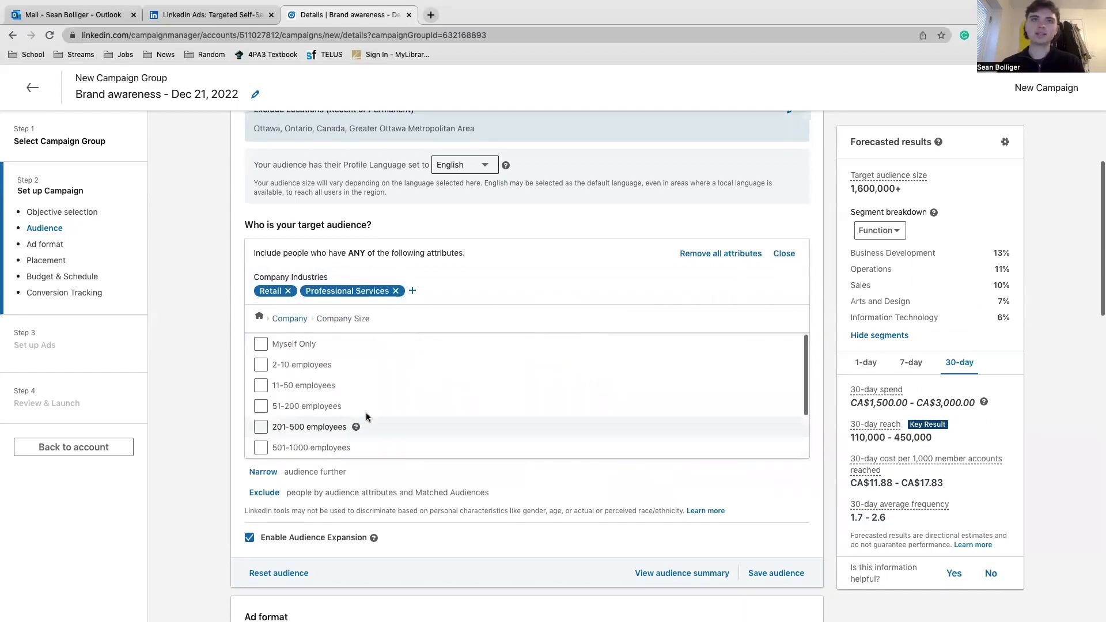
pyautogui.scroll(-1, 387, 419)
pyautogui.scroll(1, 387, 419)
pyautogui.scroll(-2, 387, 418)
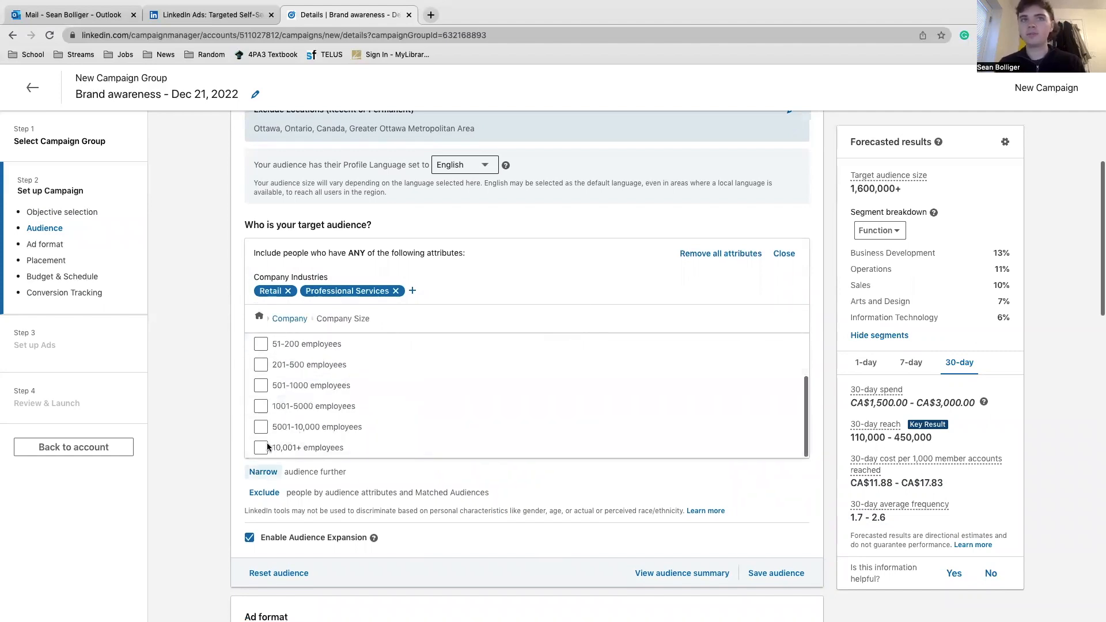
pyautogui.click(260, 407)
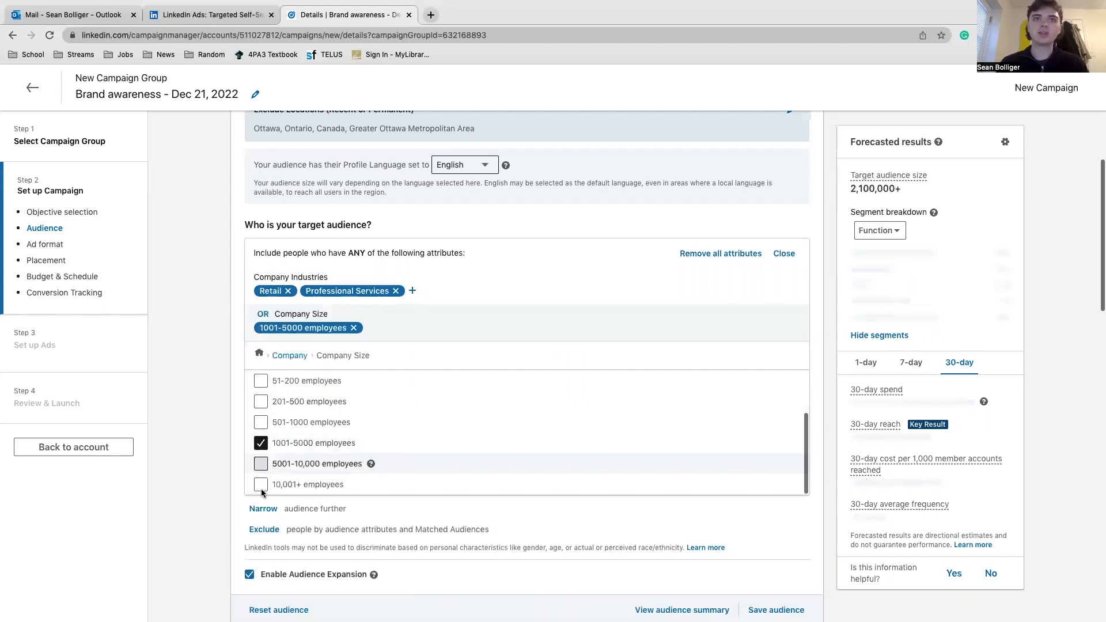
pyautogui.click(261, 463)
pyautogui.click(260, 484)
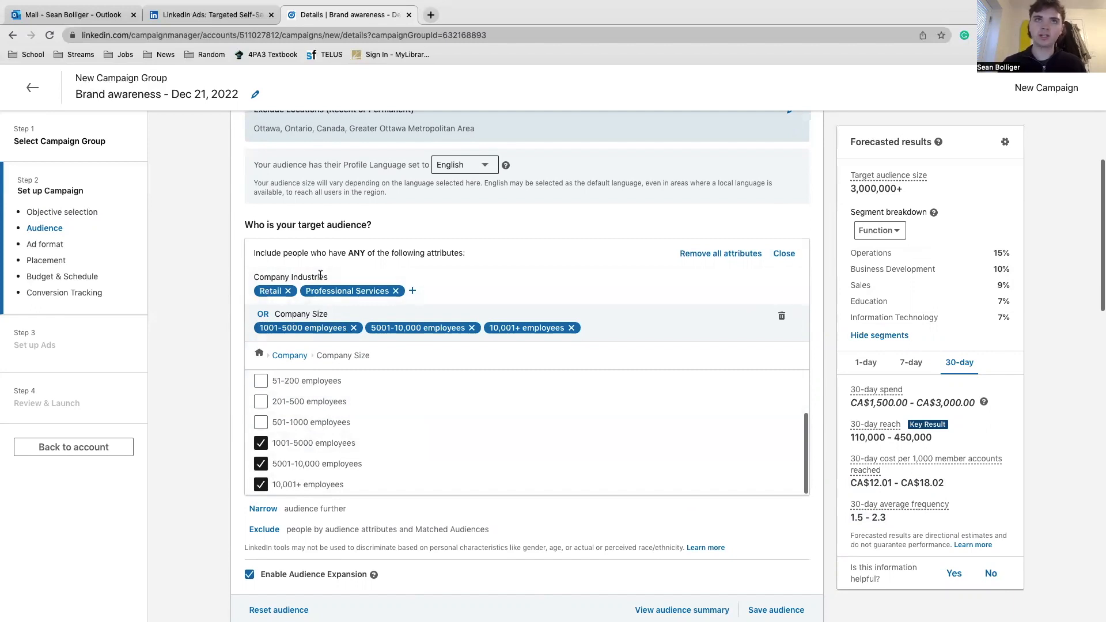
# - Remove Professional Services from the included company industries and combine the company sizes with the Retail industry using AND instead of OR
pyautogui.click(396, 291)
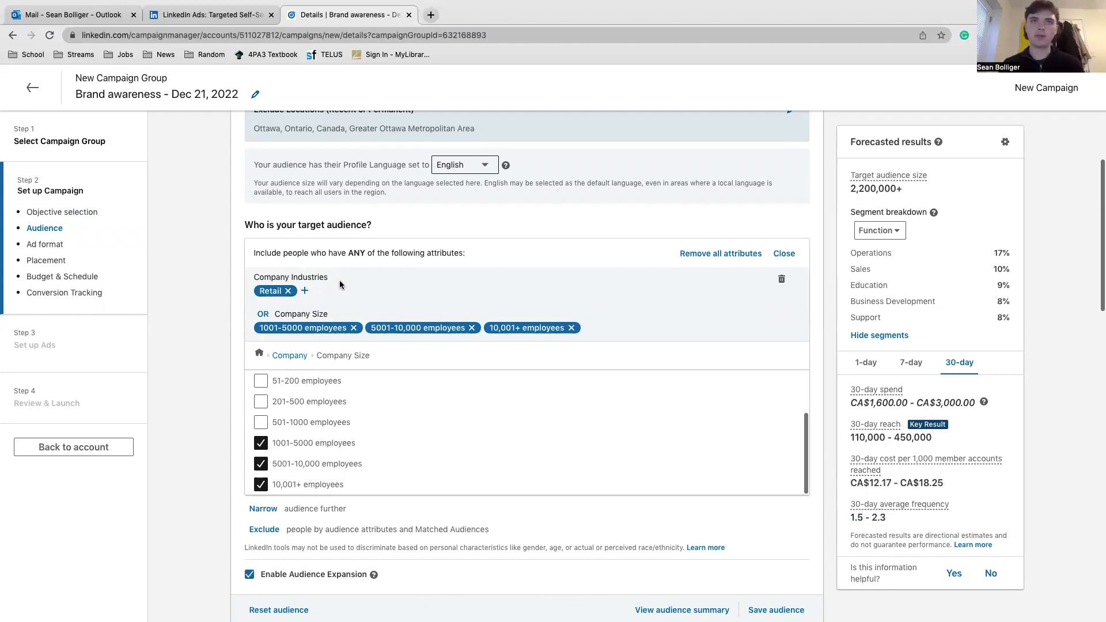
pyautogui.click(262, 314)
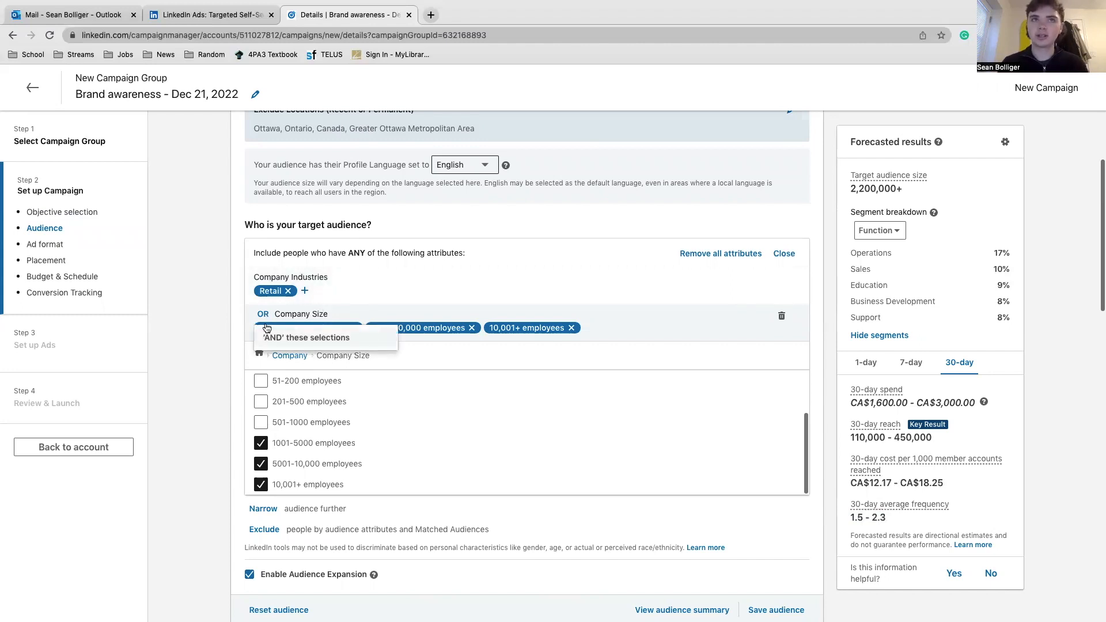
pyautogui.moveTo(298, 344); pyautogui.dragTo(299, 348)
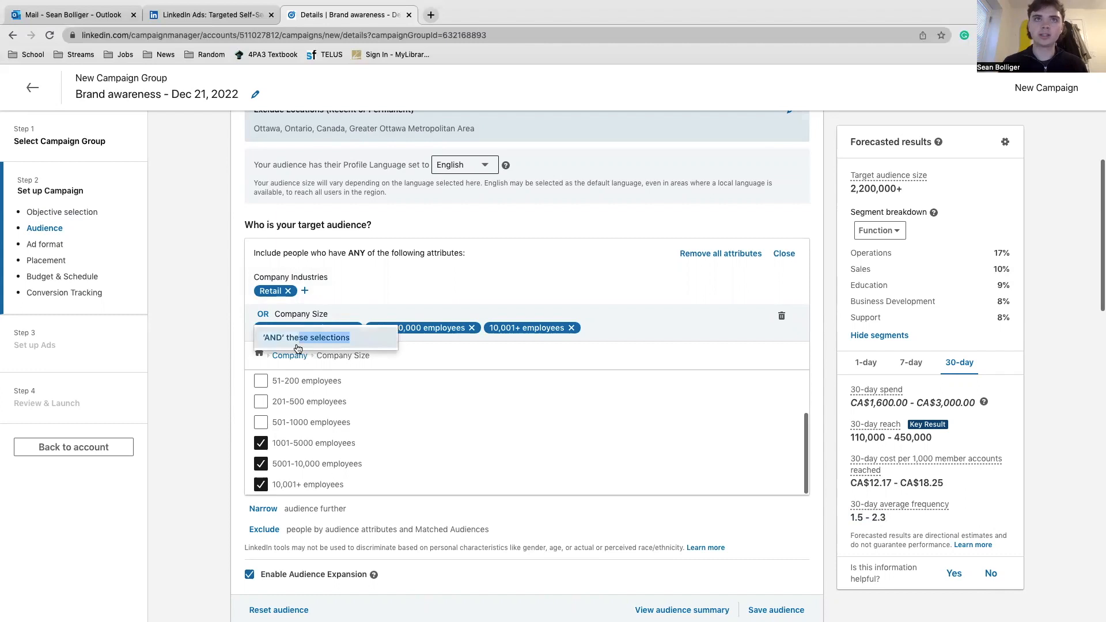
pyautogui.click(278, 340)
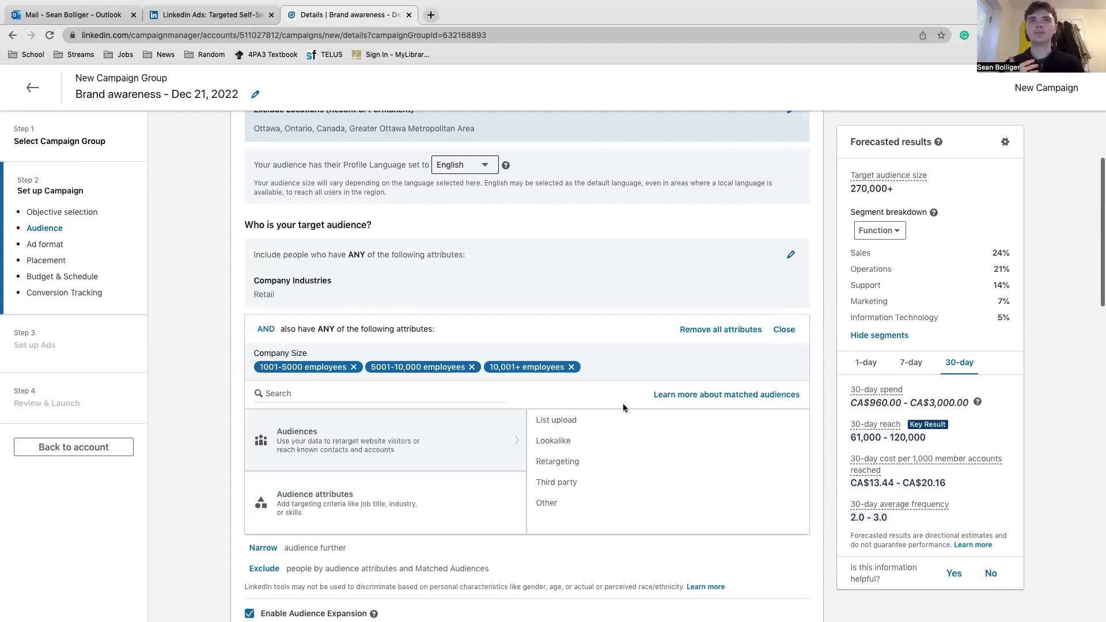
pyautogui.click(784, 329)
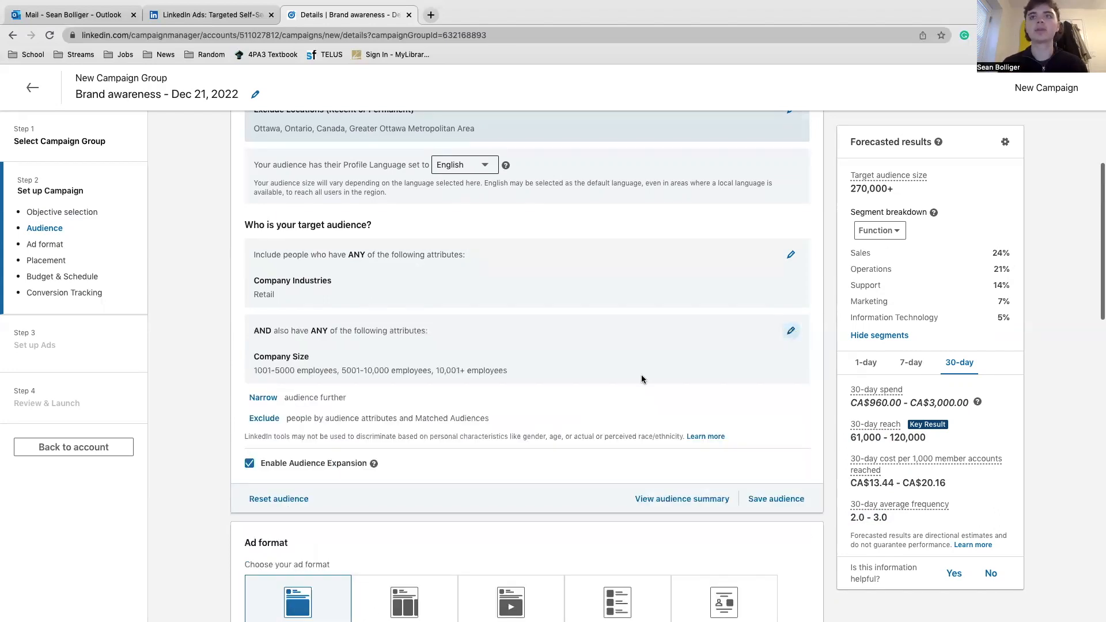
# - Start another narrowing group for the audience and look through its Demographics, Education and Job Experience attributes
pyautogui.click(271, 399)
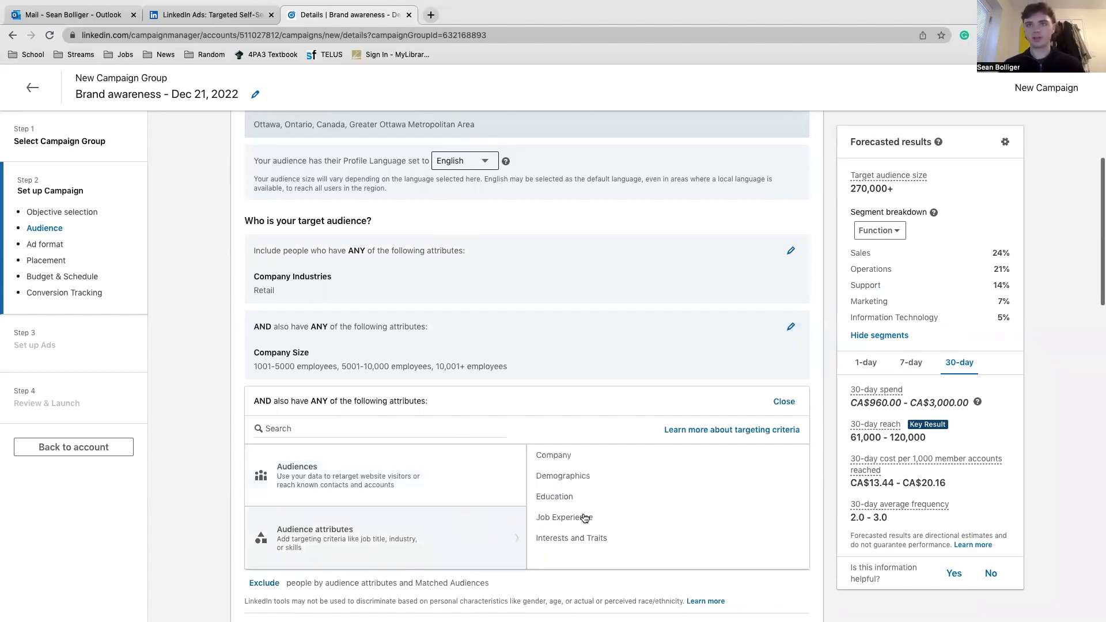
pyautogui.scroll(-1, 594, 496)
pyautogui.click(629, 455)
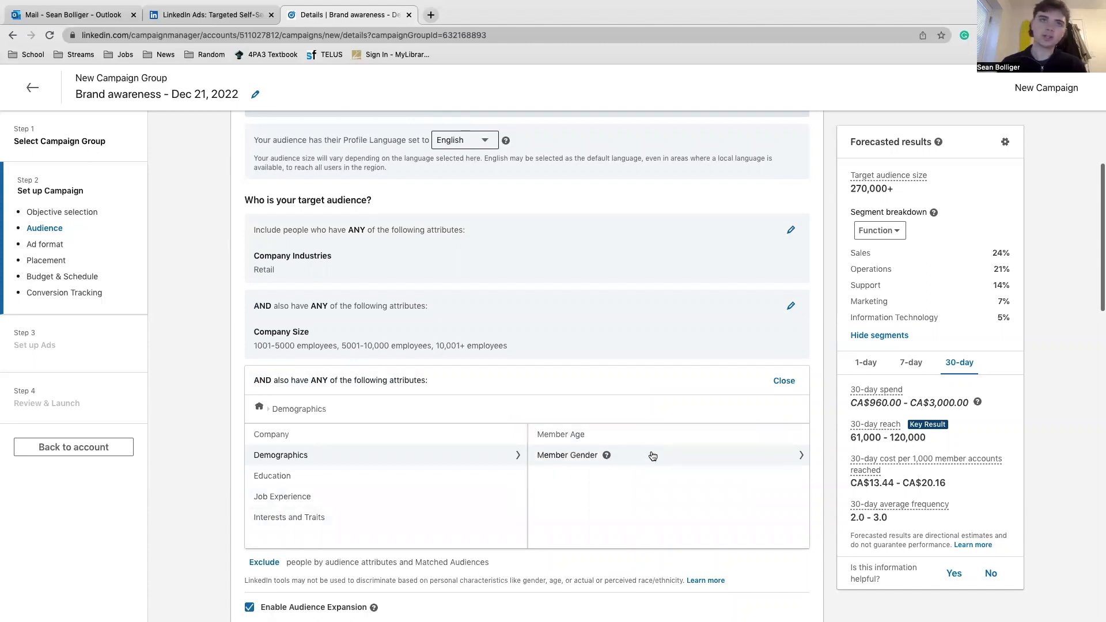
pyautogui.moveTo(300, 477)
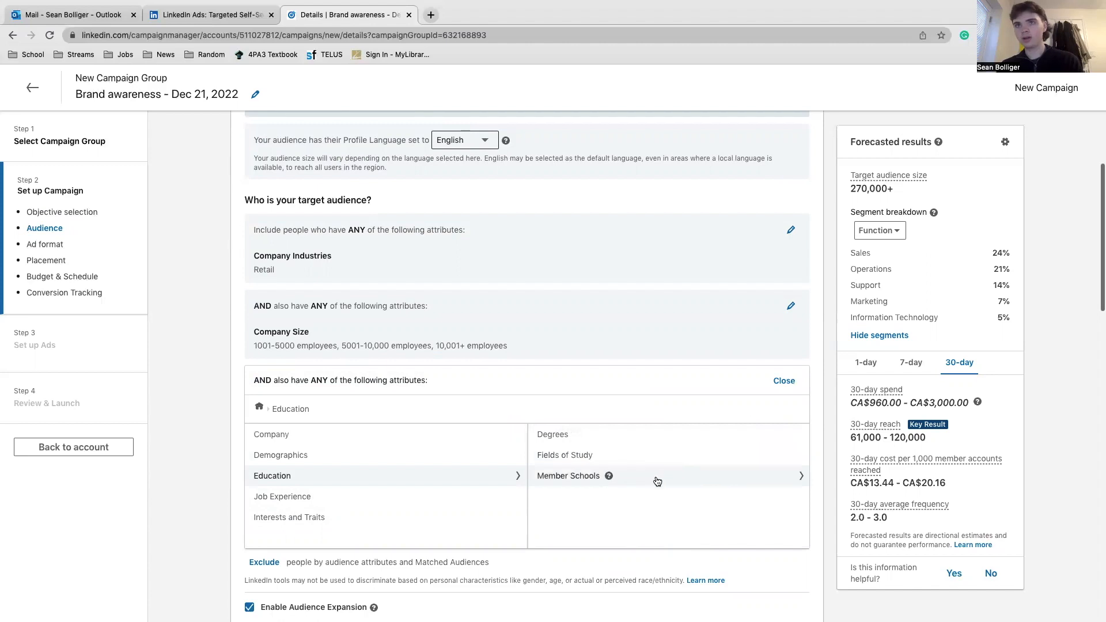
pyautogui.click(386, 503)
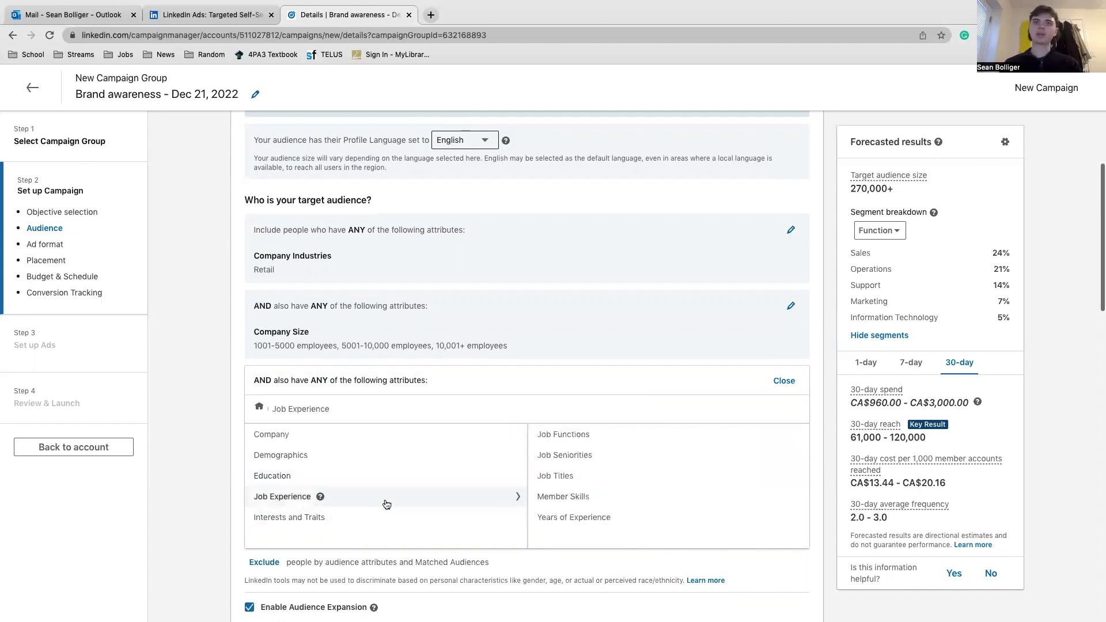
# - Add Marketing as a job function in the new narrowing group
pyautogui.click(681, 441)
pyautogui.scroll(-1, 365, 518)
pyautogui.scroll(-4, 366, 518)
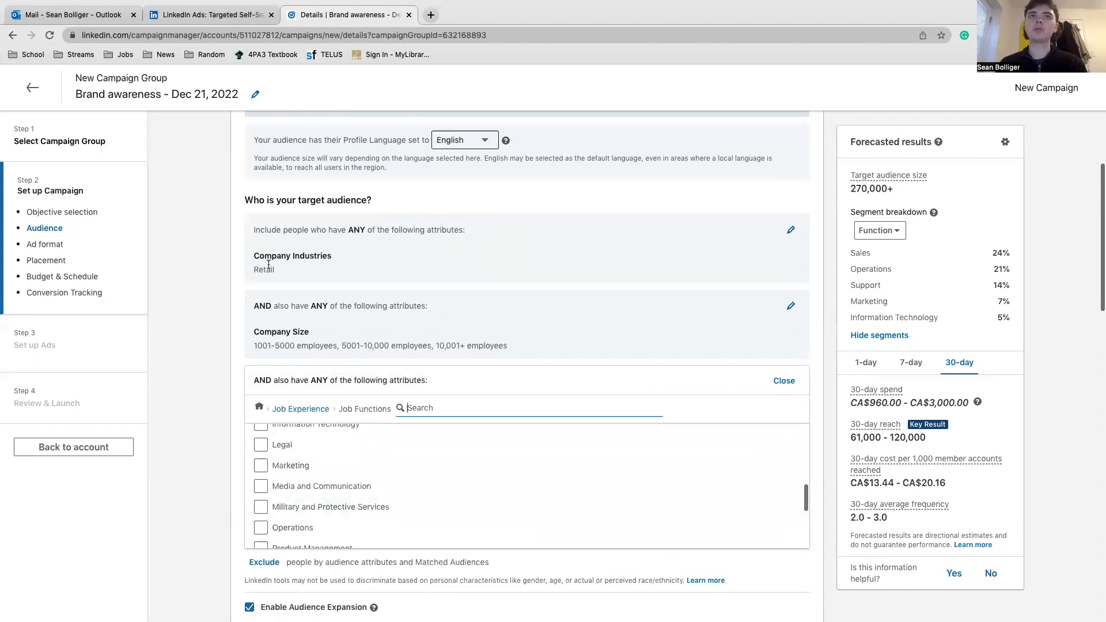
pyautogui.click(260, 466)
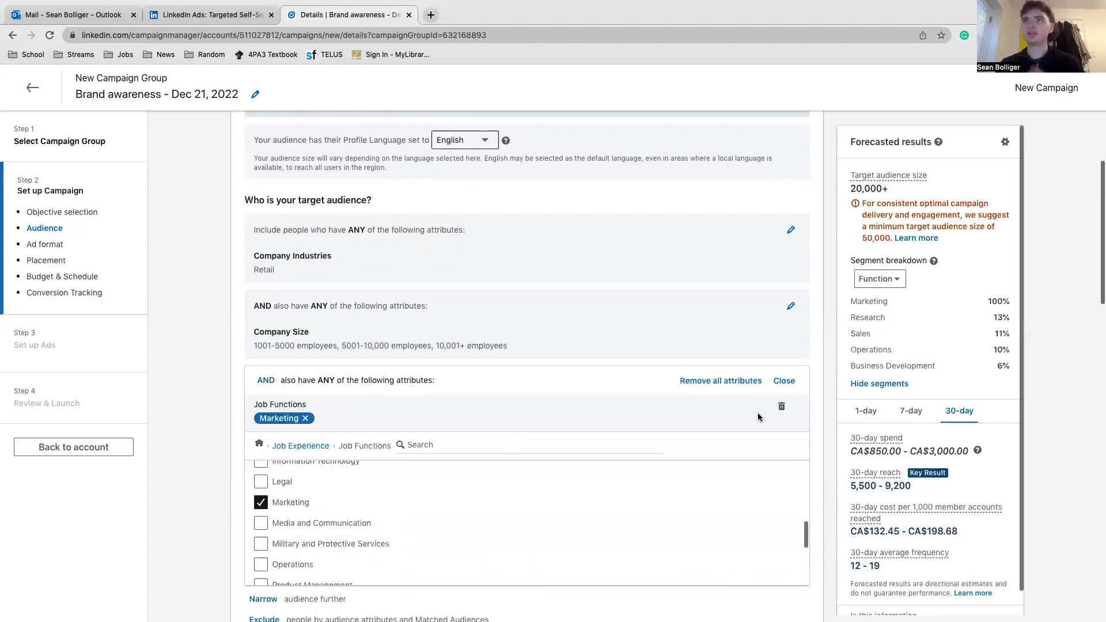
# - Search the job titles for "brand manager" and add Brand Manager as a current job title
pyautogui.click(314, 447)
pyautogui.scroll(-1, 553, 496)
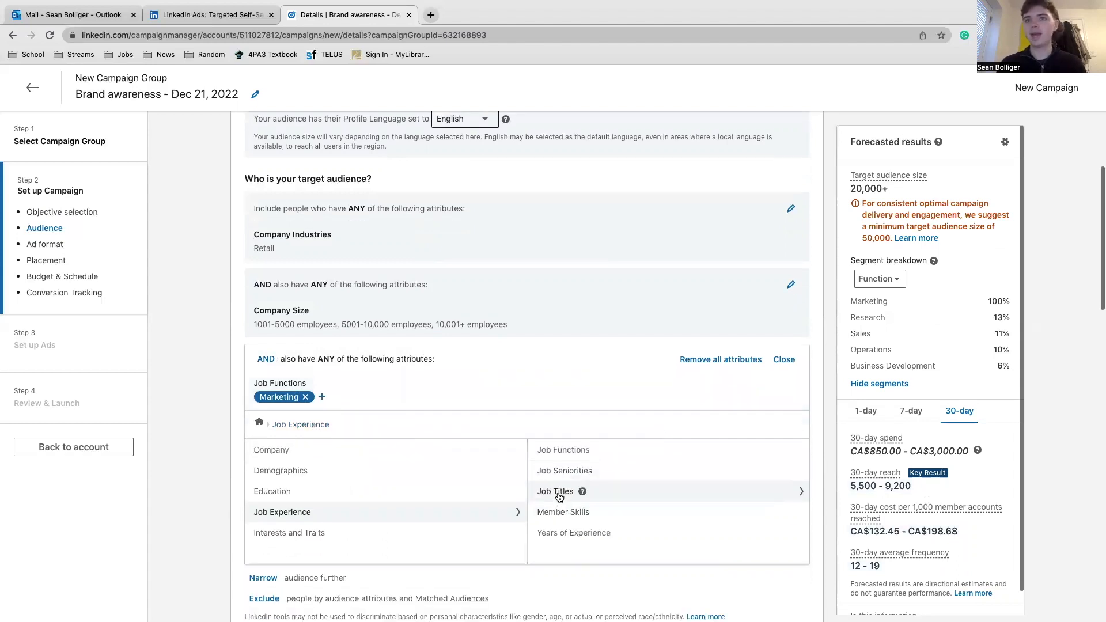
pyautogui.click(558, 493)
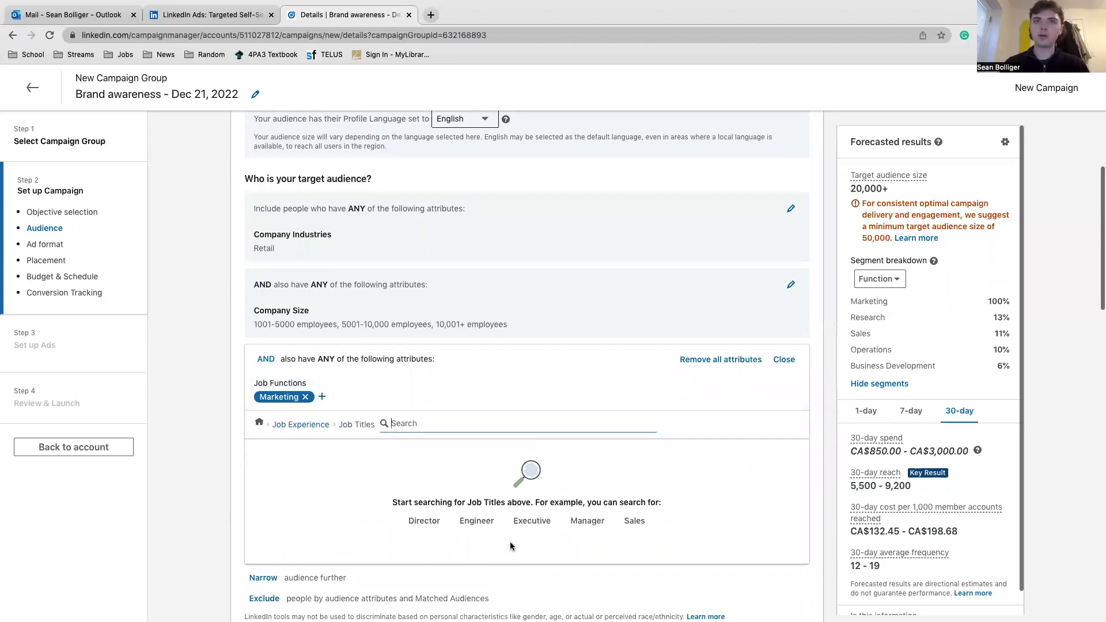
pyautogui.write('ma')
pyautogui.press('BackSpace')
pyautogui.press('BackSpace')
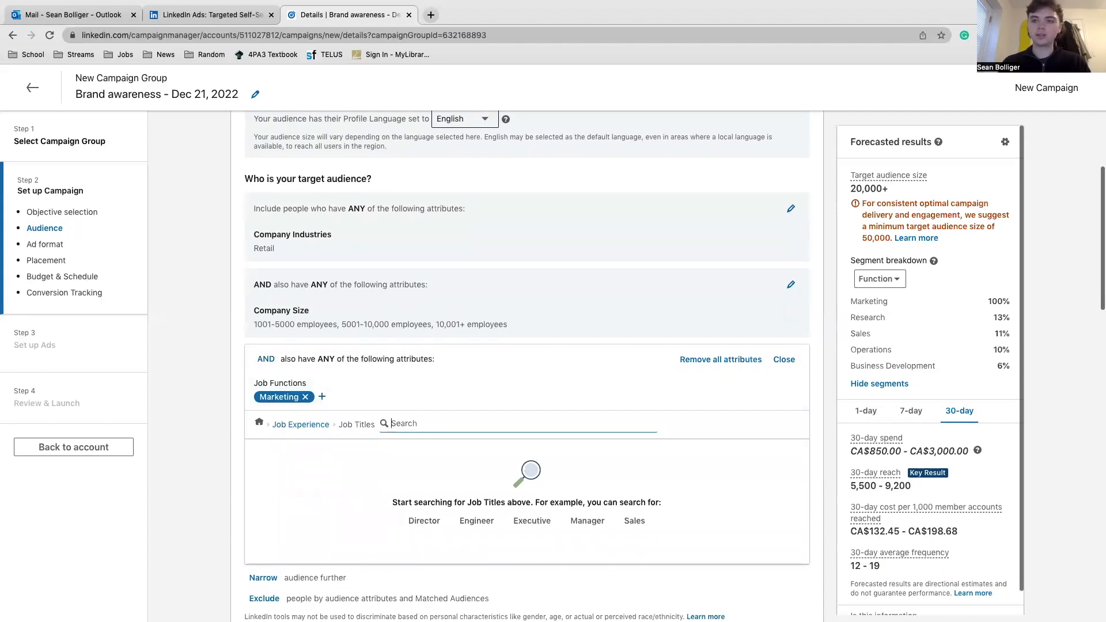
pyautogui.write('brand manager')
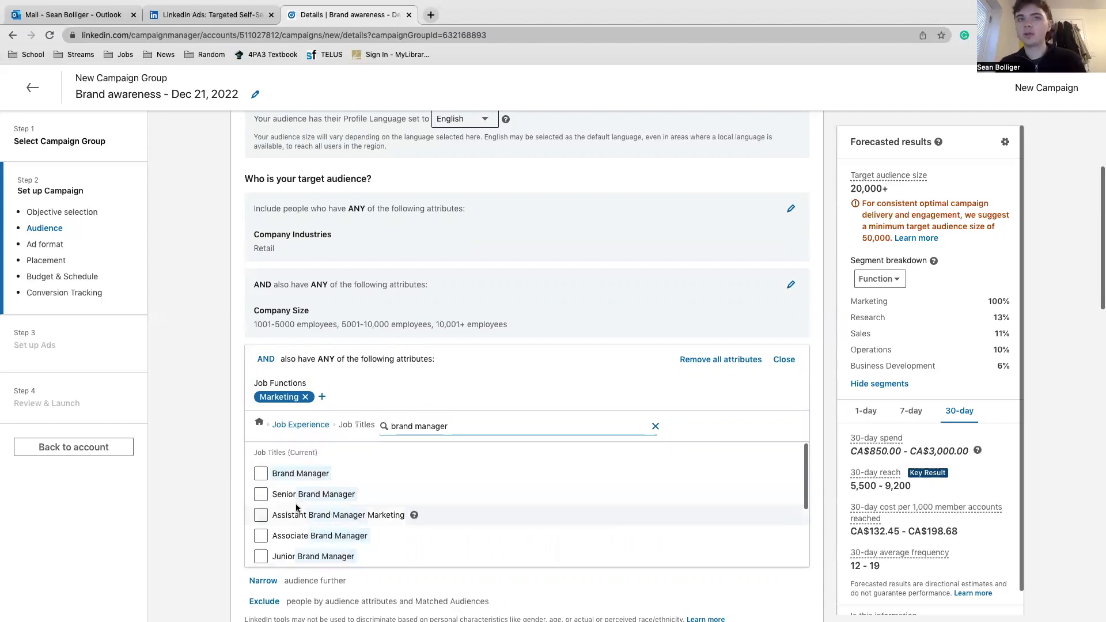
pyautogui.scroll(-1, 276, 518)
pyautogui.scroll(-1, 275, 513)
pyautogui.scroll(2, 269, 496)
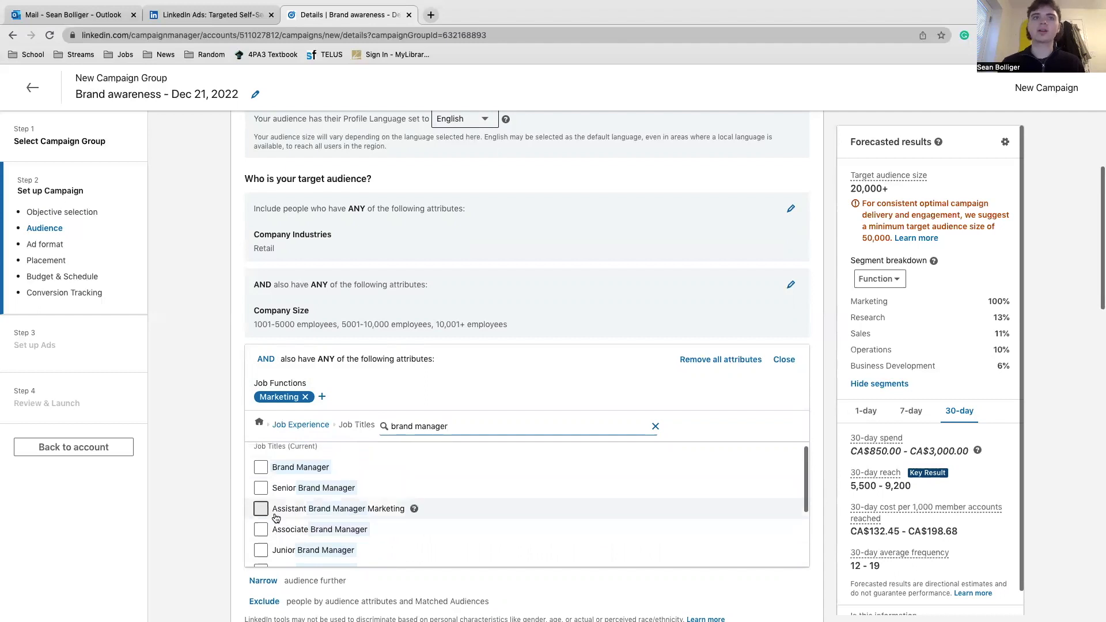
pyautogui.click(260, 467)
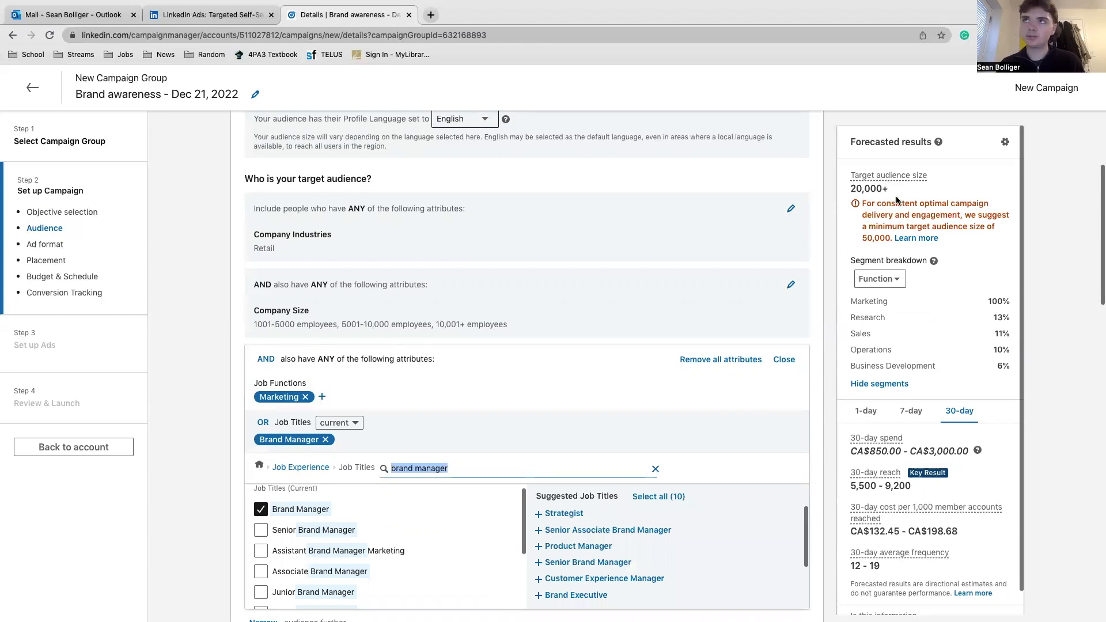
# - Check the forecasted audience size against the chosen criteria, then remove the Marketing job function and the Brand Manager job title
pyautogui.click(314, 468)
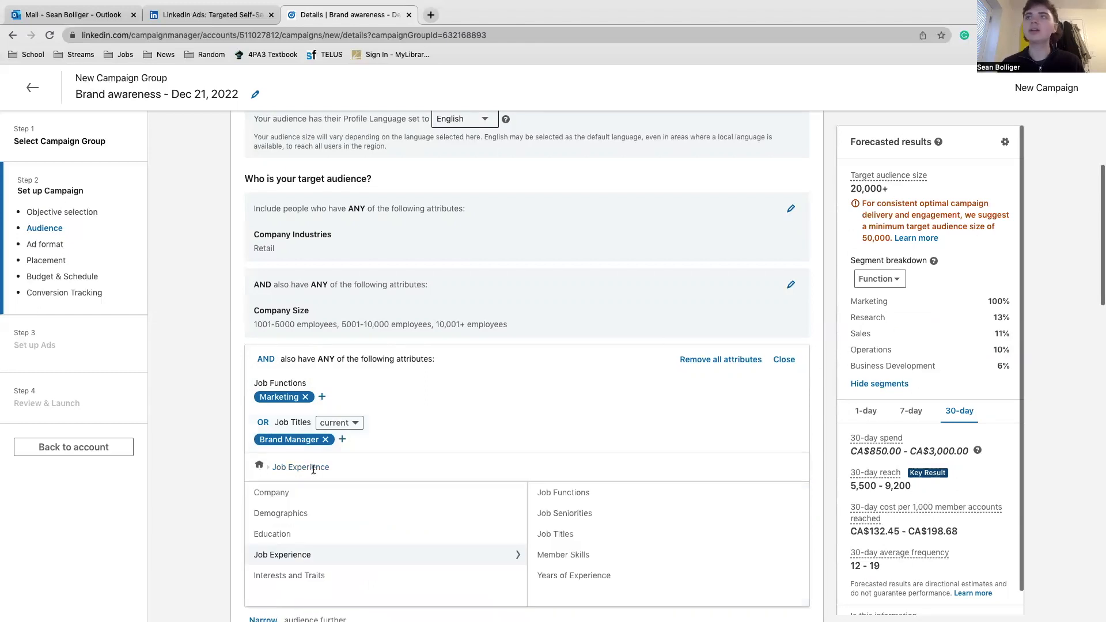
pyautogui.moveTo(893, 184); pyautogui.dragTo(851, 185)
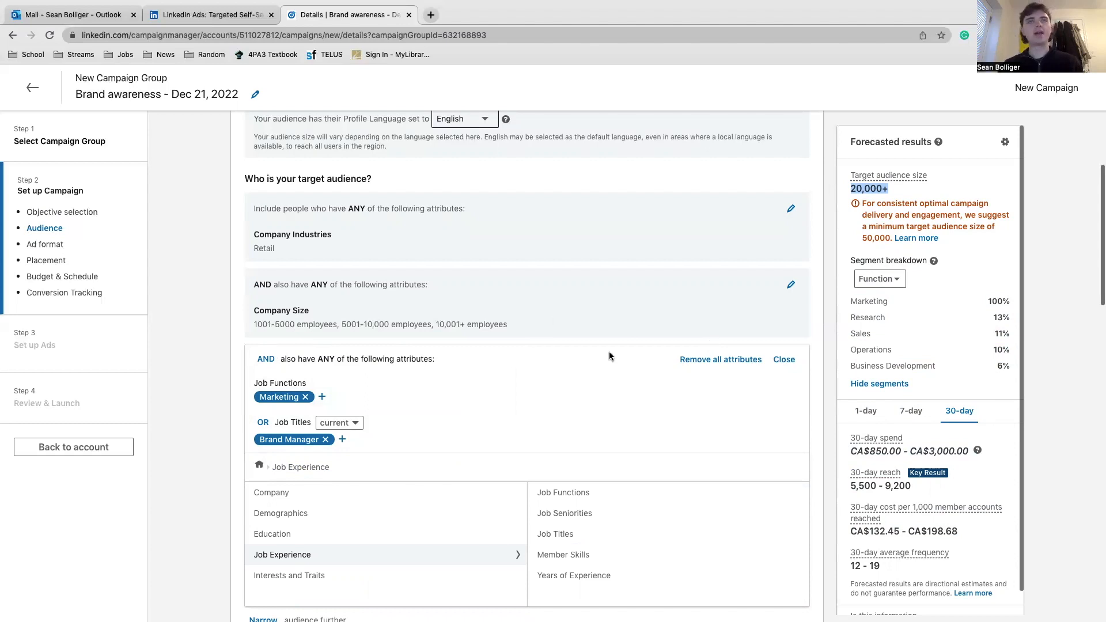
pyautogui.scroll(3, 538, 317)
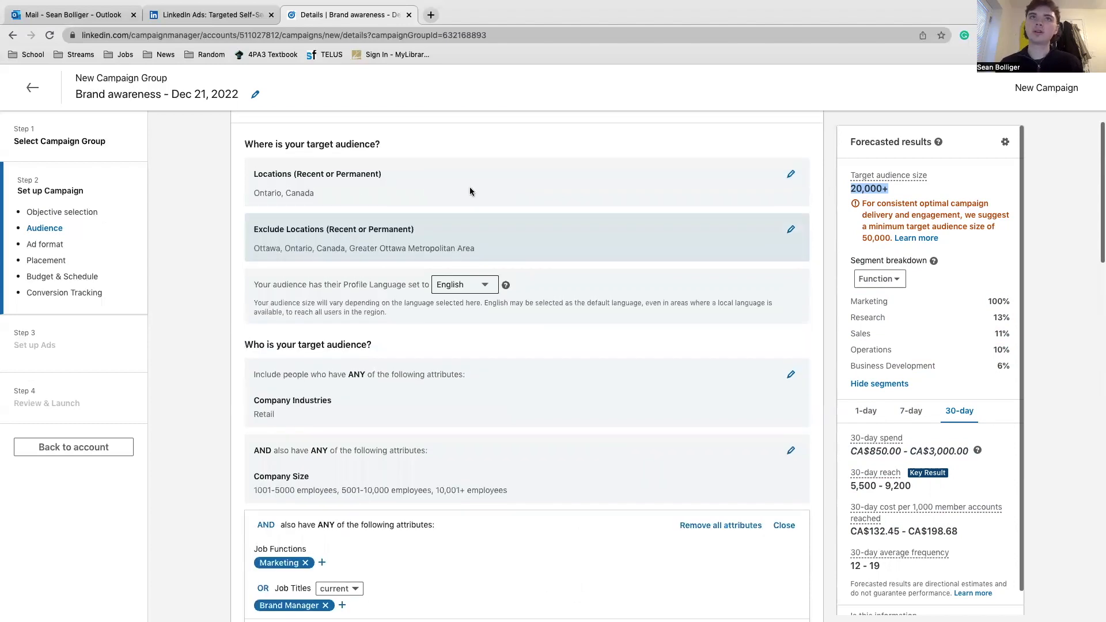
pyautogui.scroll(-2, 471, 449)
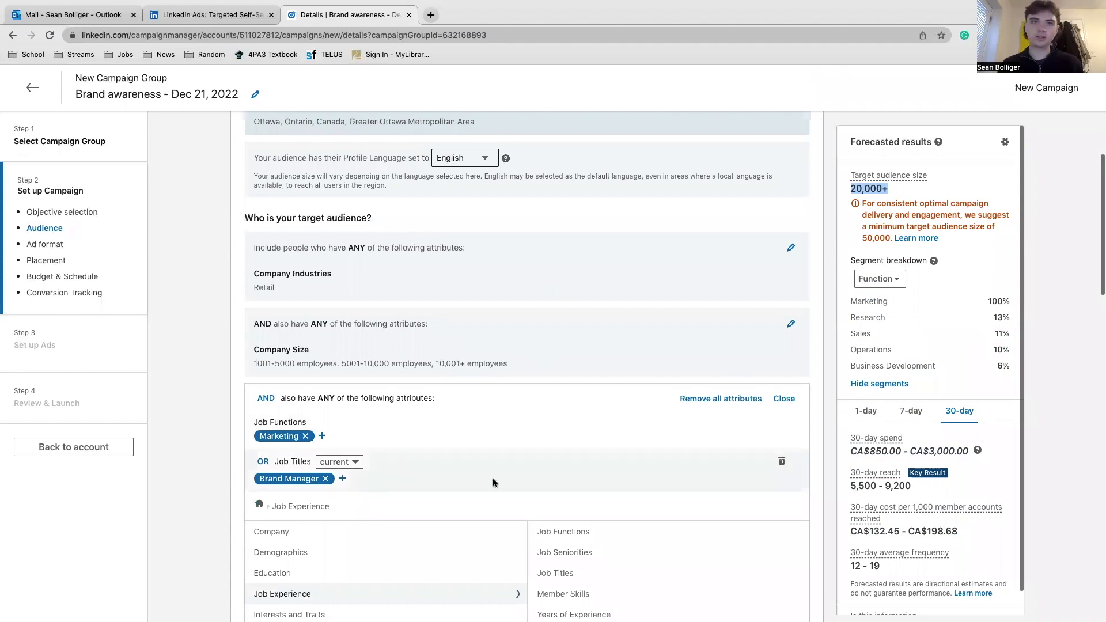
pyautogui.scroll(-1, 447, 540)
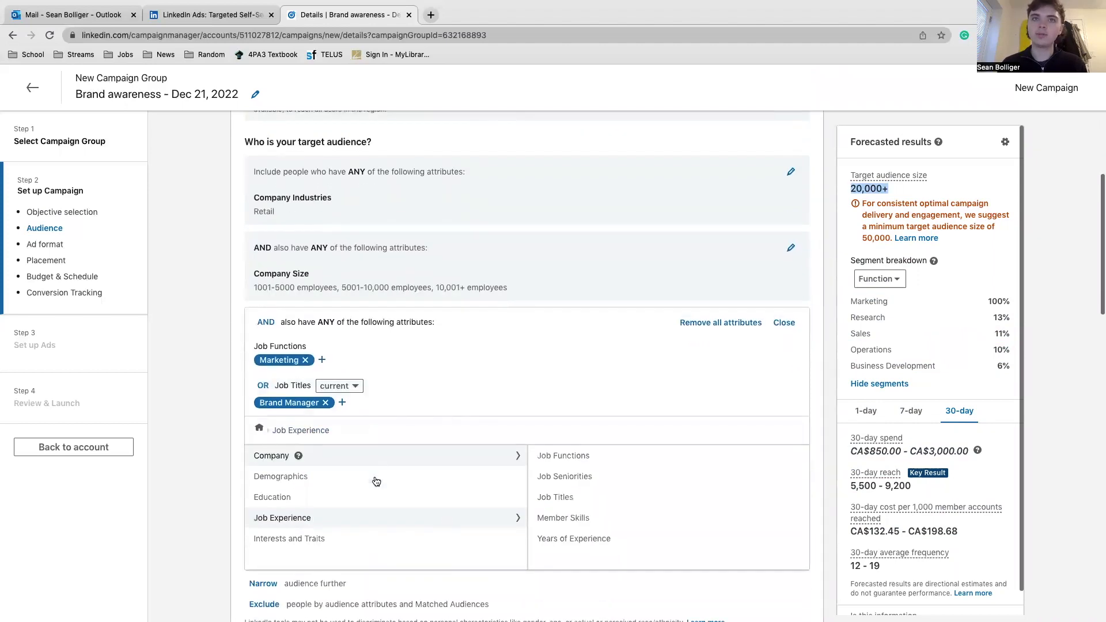
pyautogui.click(325, 401)
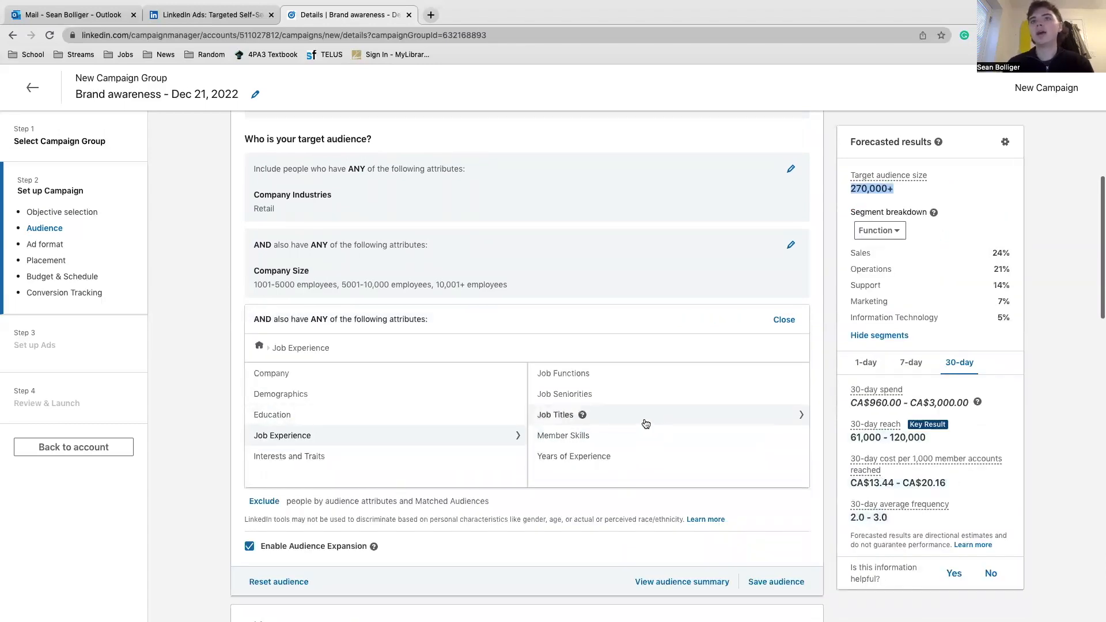
# - Look through the Member Skills and Years of Experience options and the Interests and Traits category for the narrowing group
pyautogui.click(672, 436)
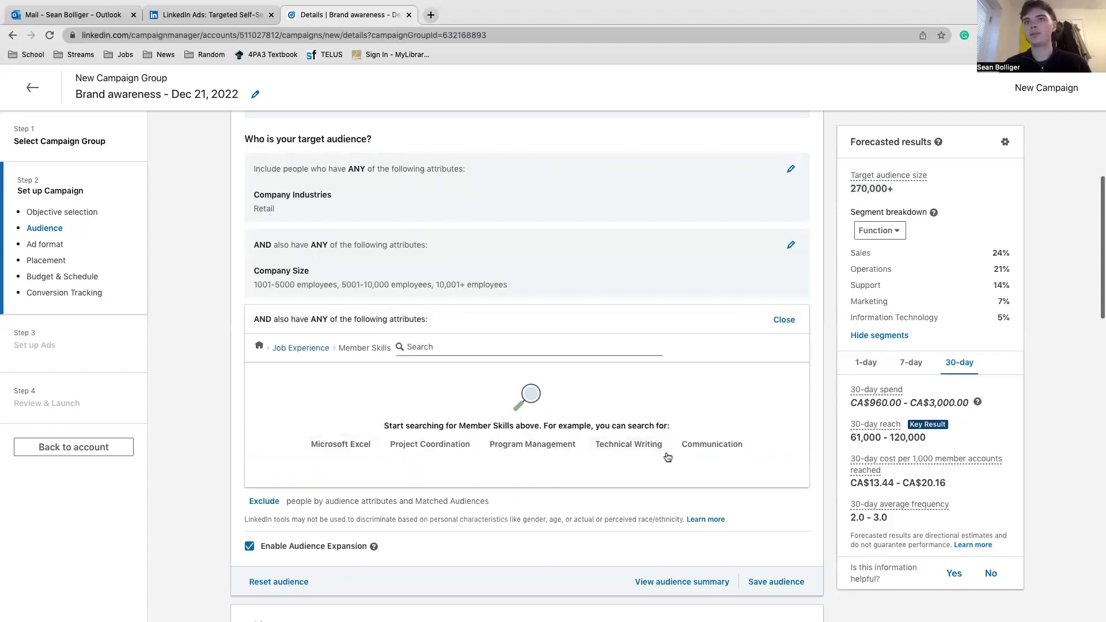
pyautogui.click(303, 348)
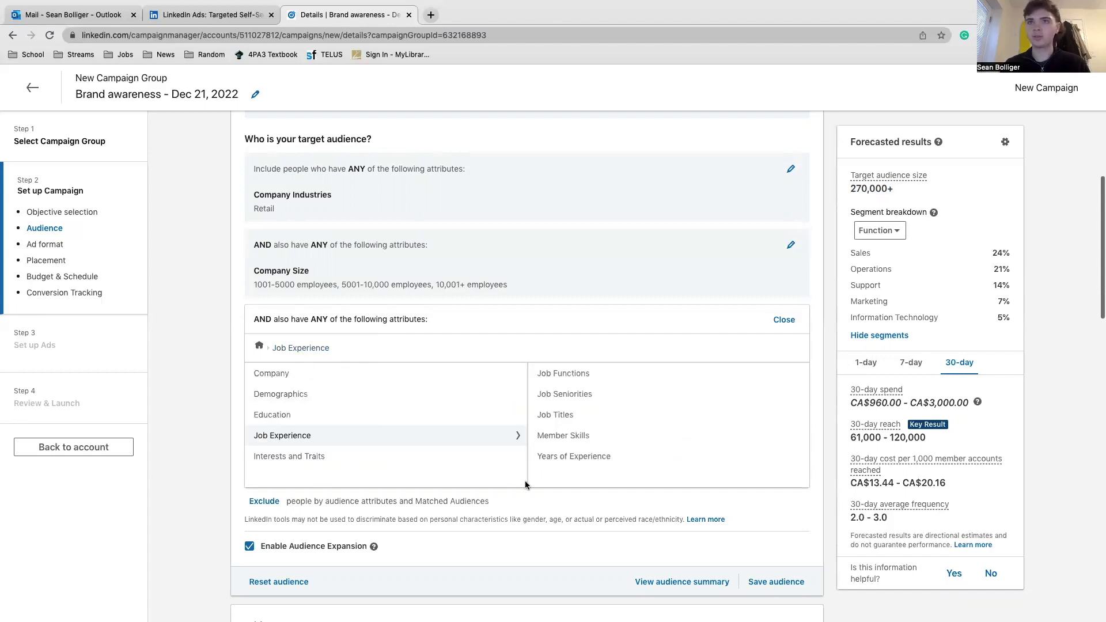
pyautogui.click(662, 459)
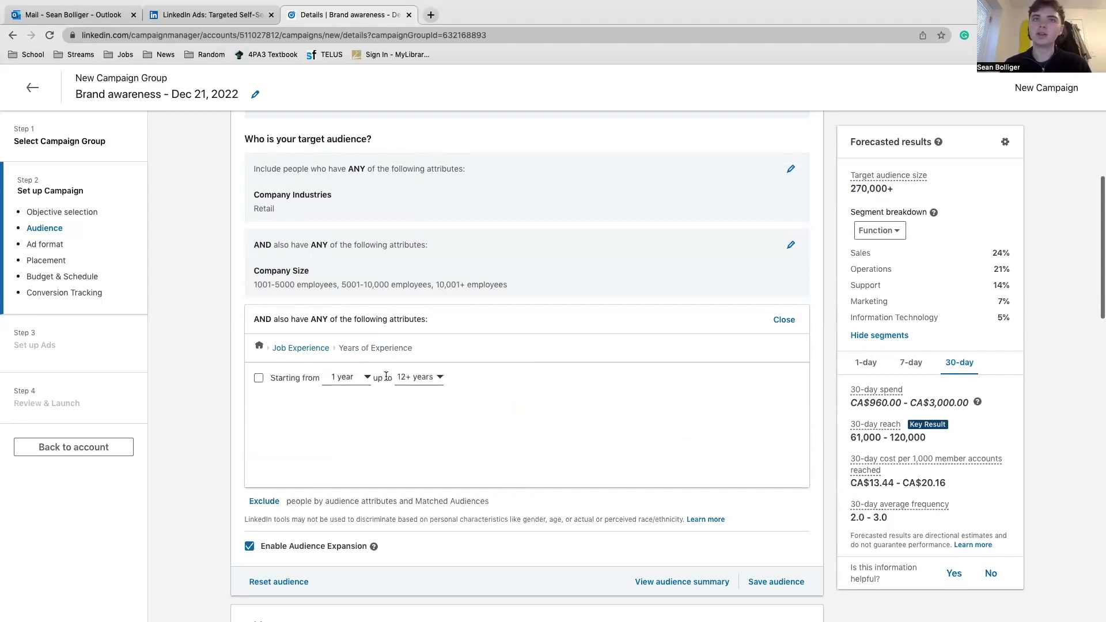
pyautogui.click(305, 348)
pyautogui.moveTo(335, 455)
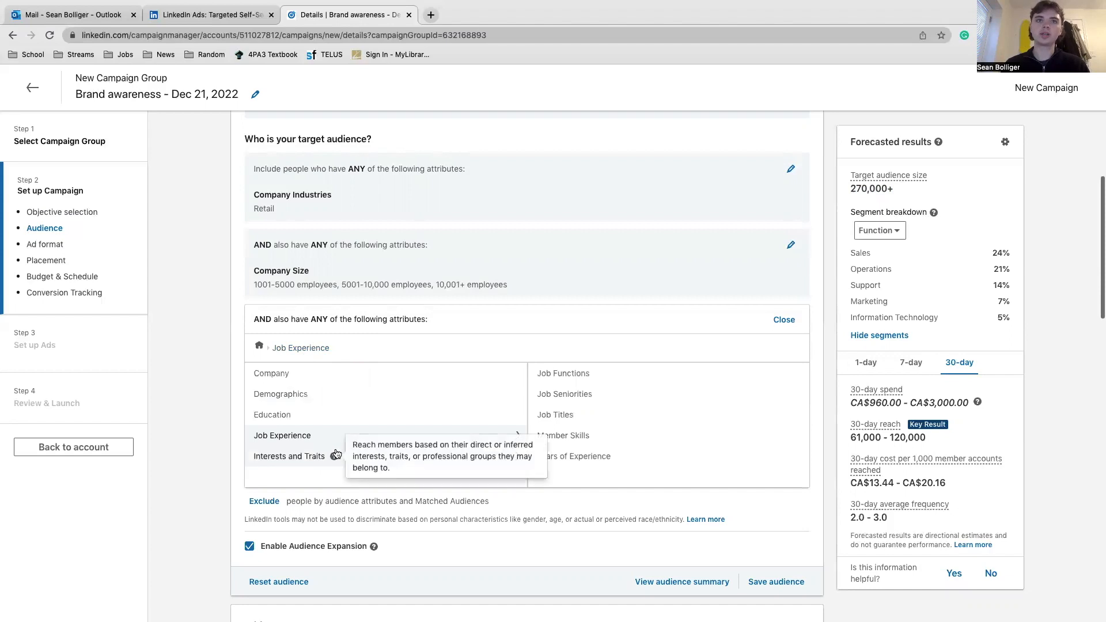
pyautogui.click(296, 455)
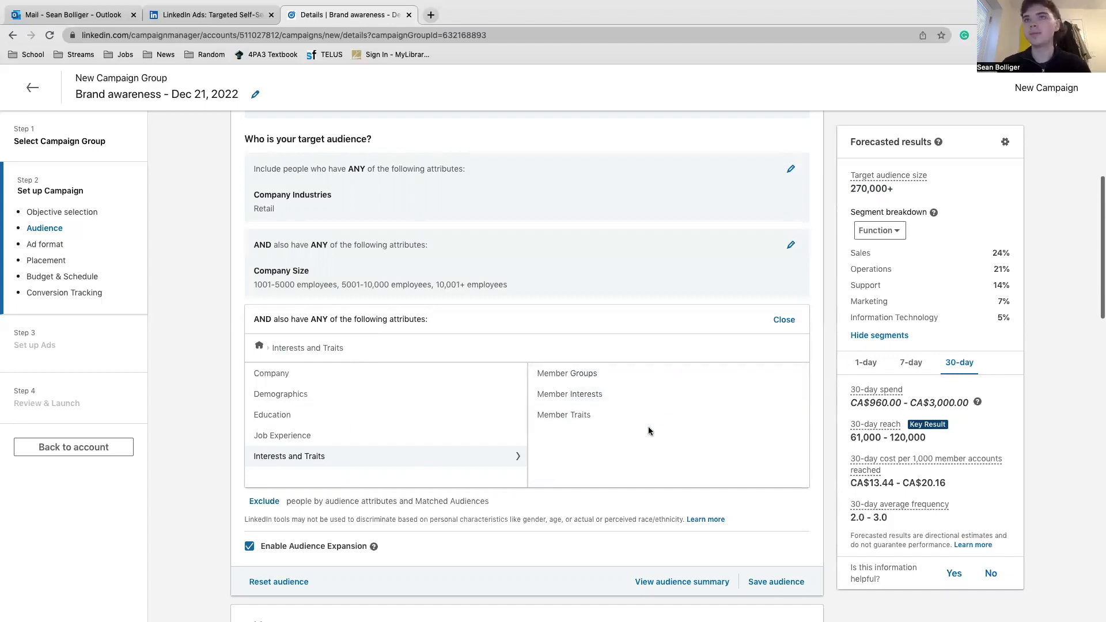
# - Look through the Marketing and Advertising options under the General Interests of Member Interests, then close the narrowing group without adding any
pyautogui.click(667, 400)
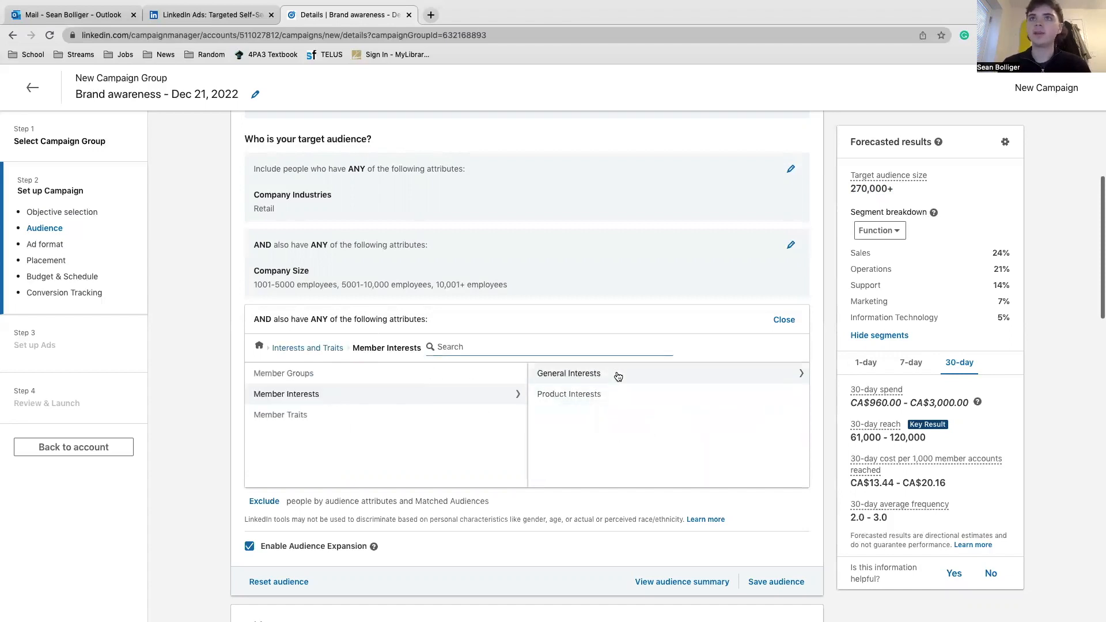
pyautogui.click(638, 382)
pyautogui.scroll(-2, 622, 434)
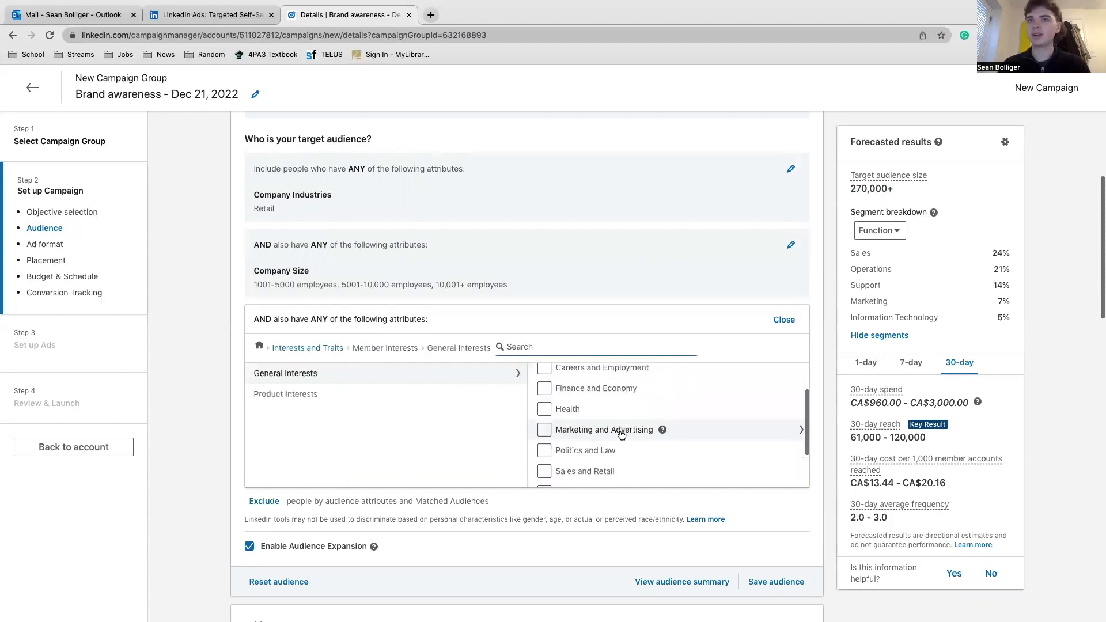
pyautogui.click(704, 439)
pyautogui.scroll(-3, 640, 420)
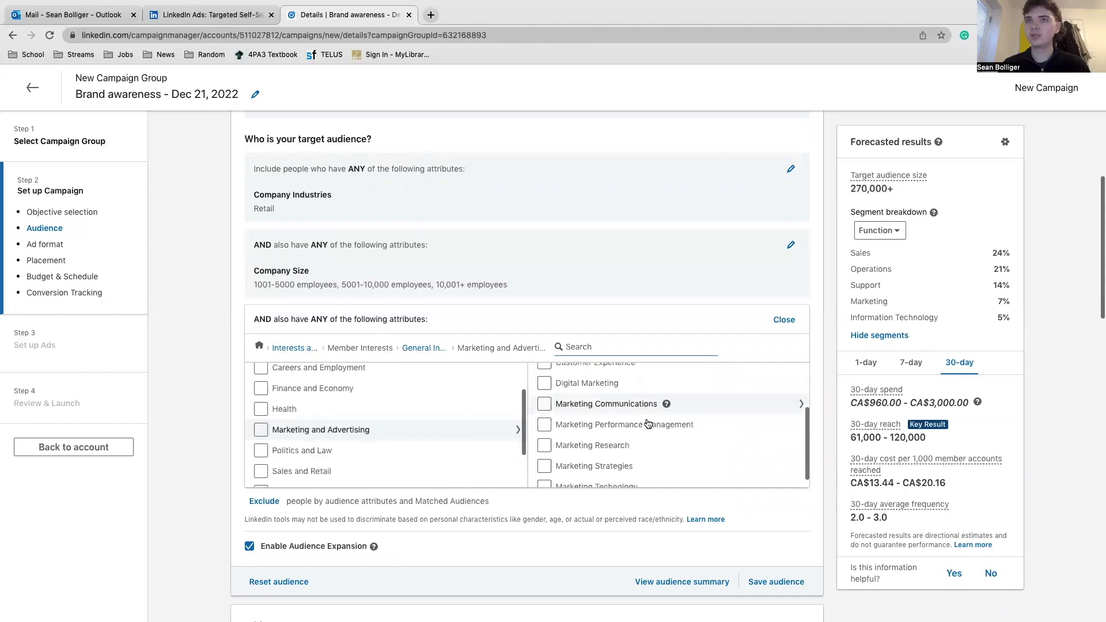
pyautogui.scroll(3, 648, 423)
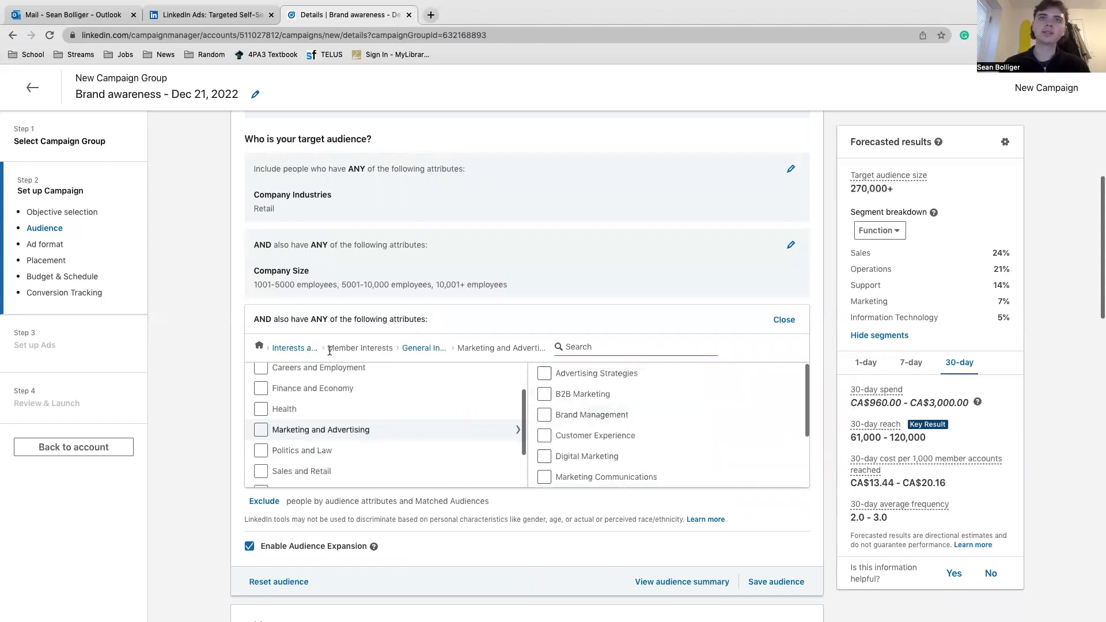
pyautogui.click(302, 349)
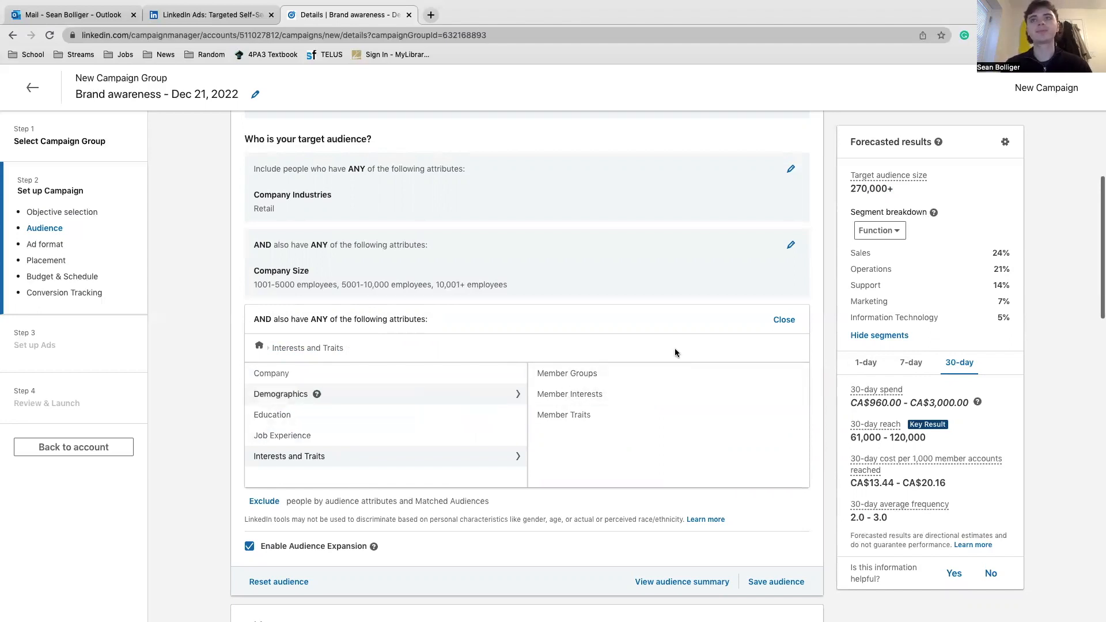
pyautogui.click(784, 319)
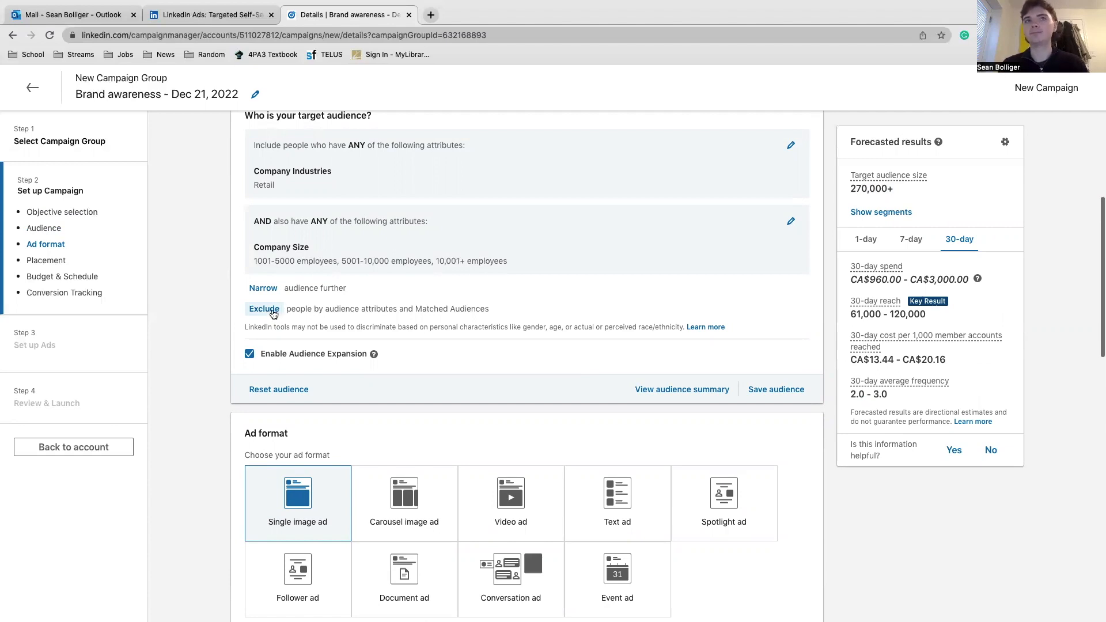
# - Exclude people in the Construction company industry from the target audience
pyautogui.click(274, 311)
pyautogui.click(385, 469)
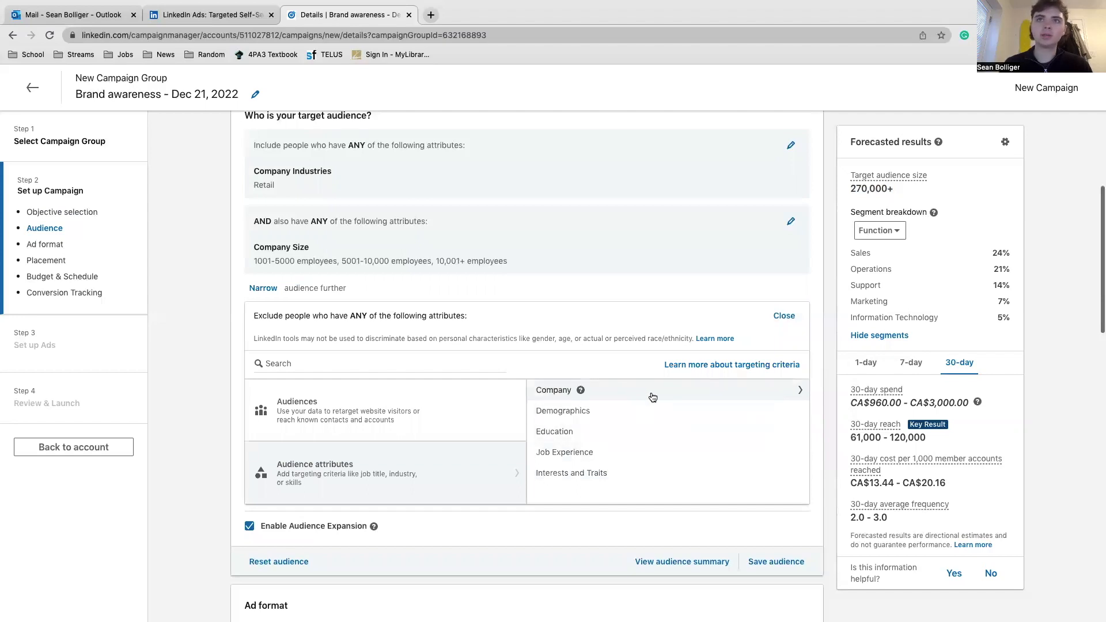
pyautogui.click(652, 397)
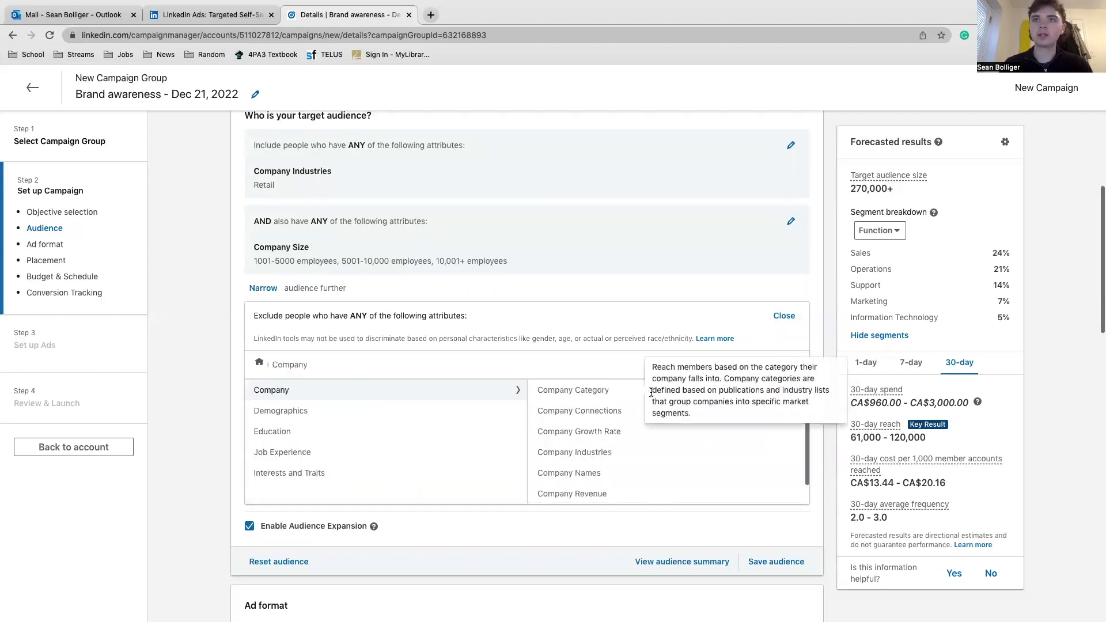
pyautogui.click(643, 447)
pyautogui.scroll(1, 634, 472)
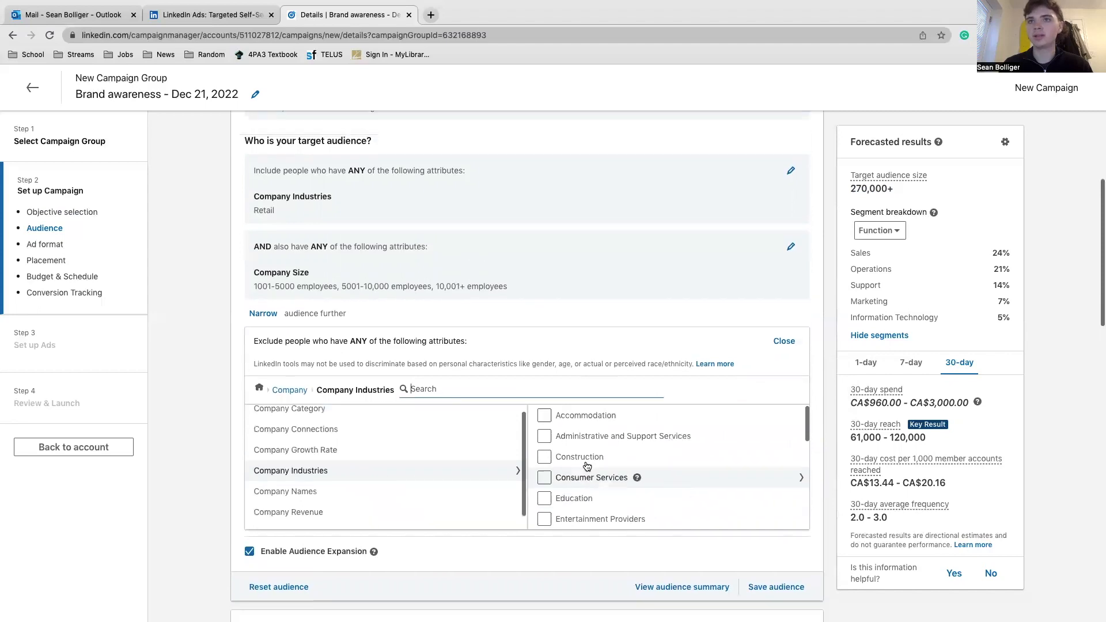
pyautogui.click(545, 455)
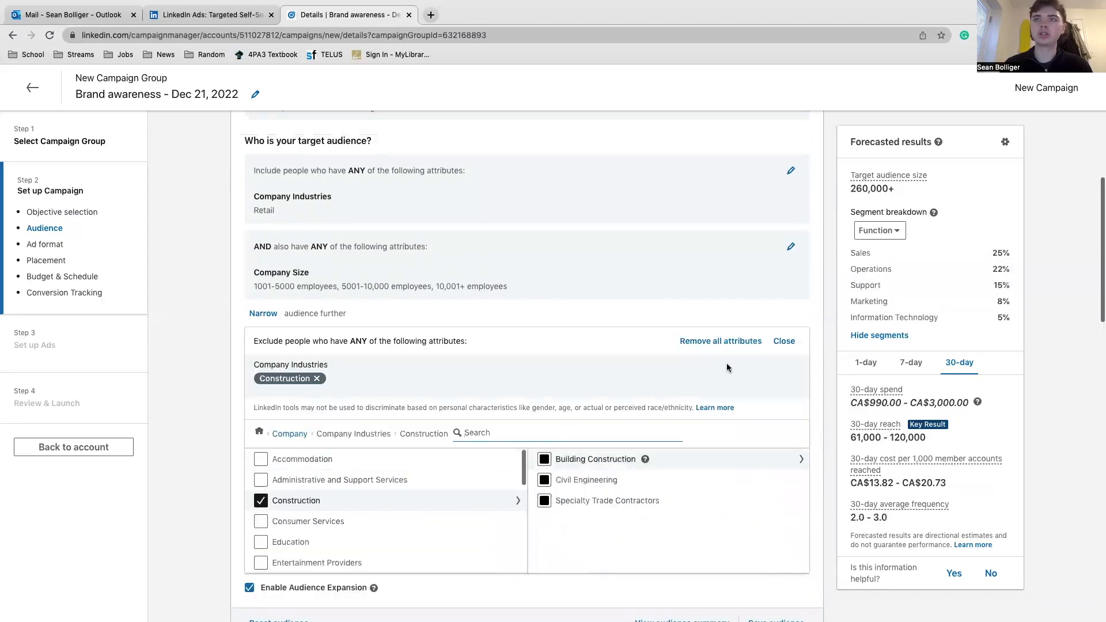
pyautogui.click(784, 342)
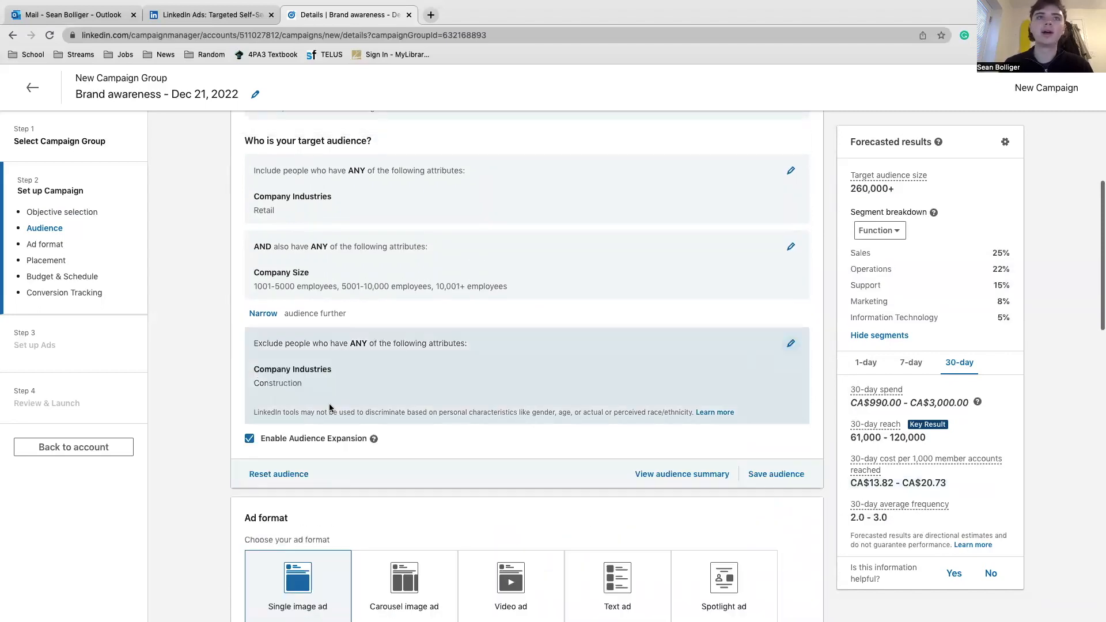
# - Read the explanation of Audience Expansion and review the location, language, inclusion and exclusion criteria of the audience
pyautogui.scroll(-1, 302, 394)
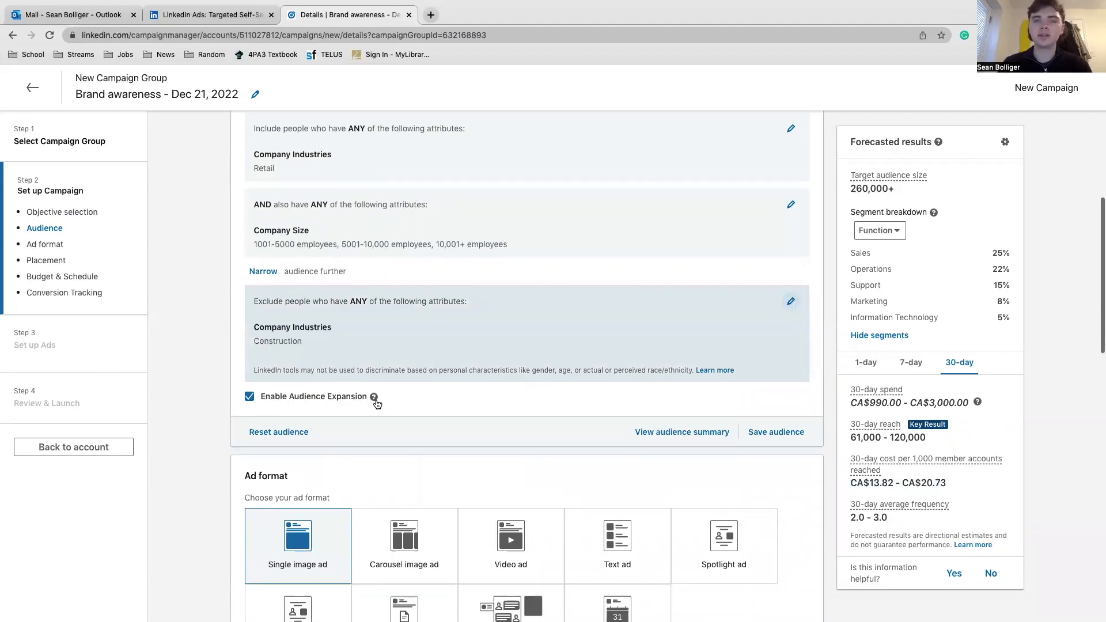
pyautogui.moveTo(377, 401)
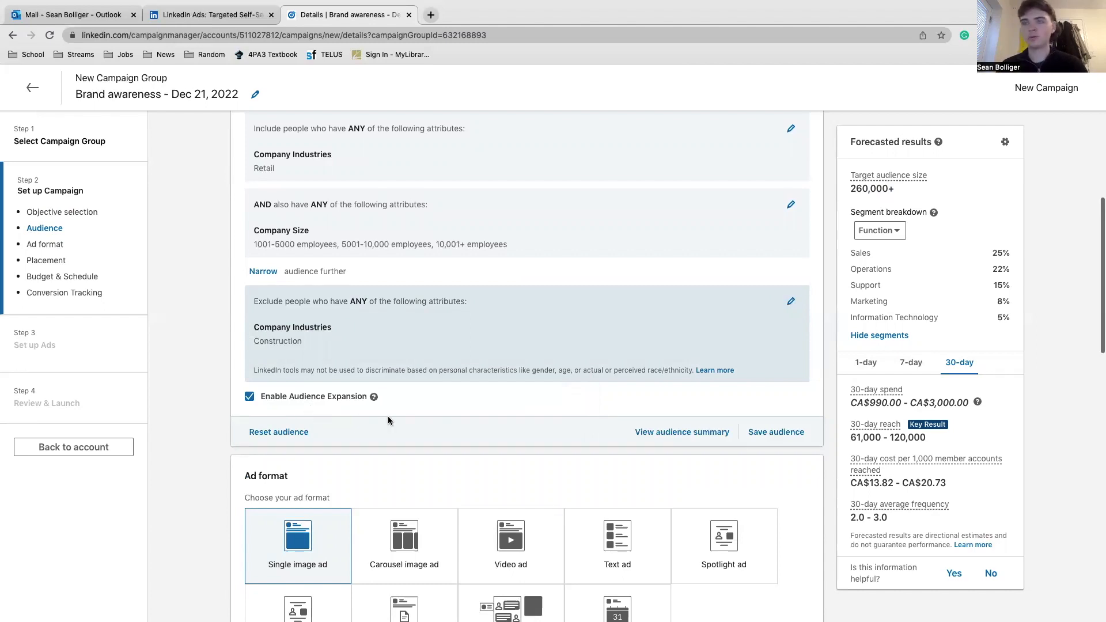
pyautogui.scroll(-1, 492, 424)
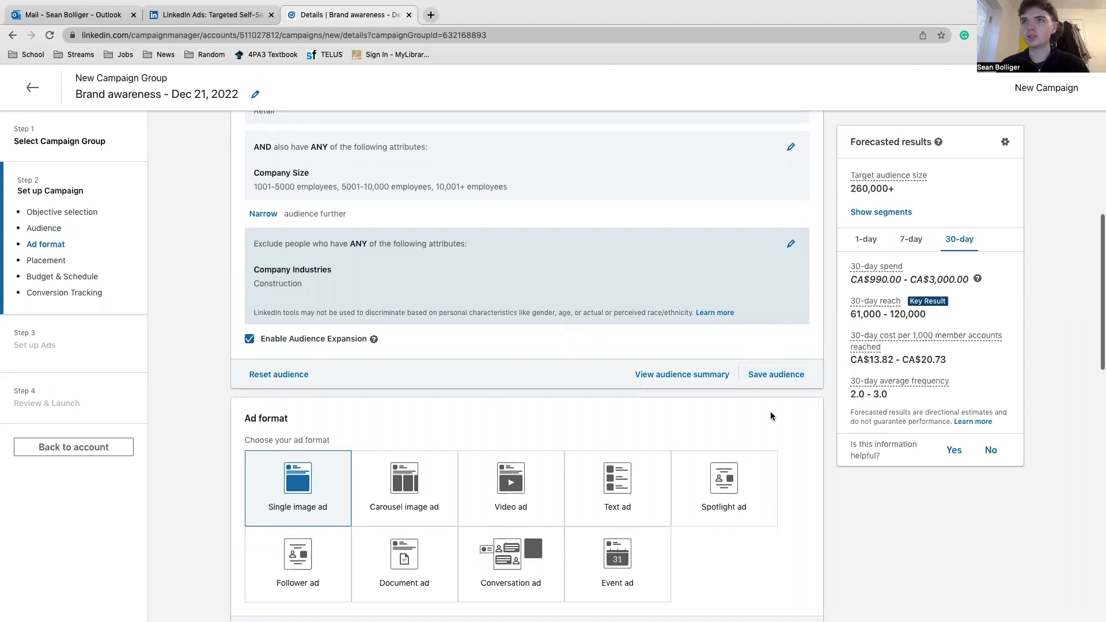
pyautogui.scroll(1, 781, 383)
pyautogui.scroll(5, 781, 383)
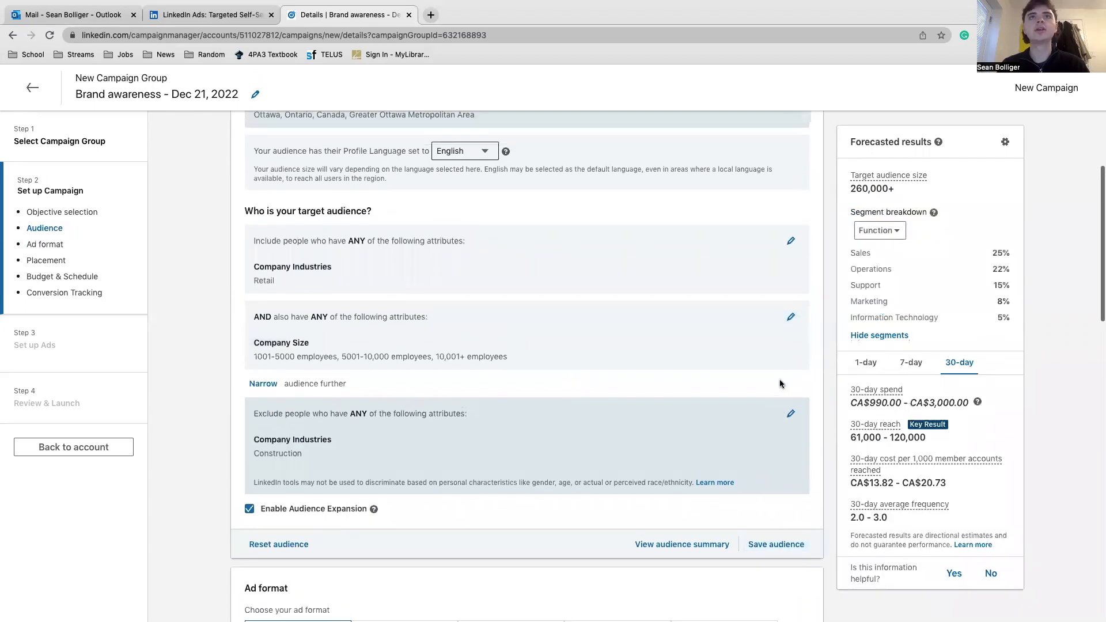
pyautogui.scroll(2, 578, 388)
pyautogui.scroll(-2, 579, 387)
pyautogui.scroll(-3, 580, 387)
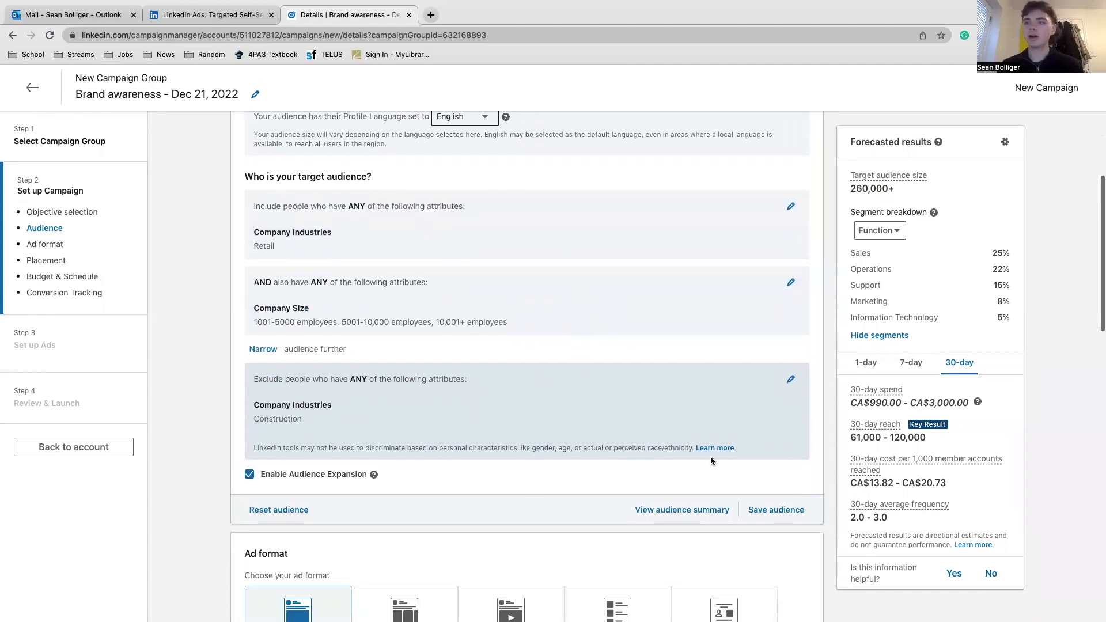
# - Start saving the target audience and name it "Retail Professionals"
pyautogui.click(777, 511)
pyautogui.click(497, 162)
pyautogui.write('Retail')
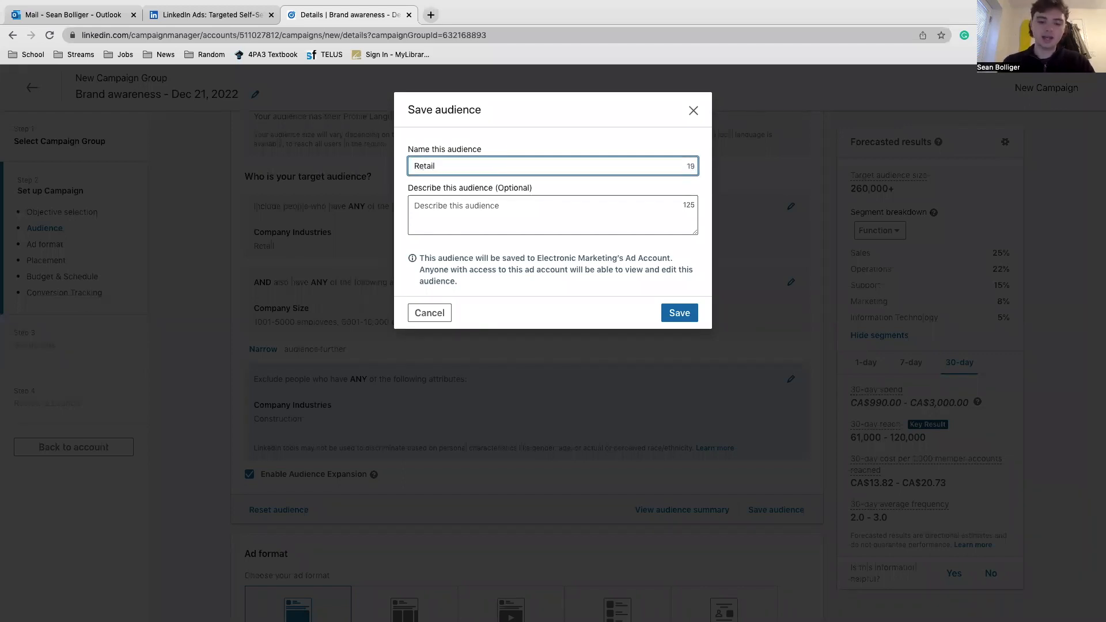
pyautogui.write(' Produ')
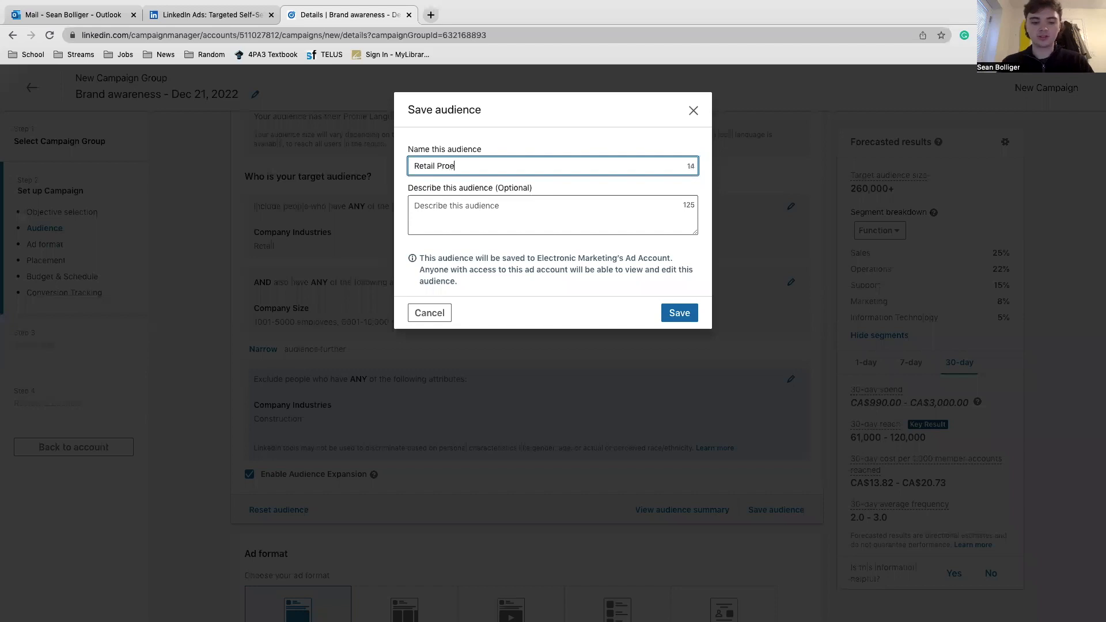
pyautogui.press('BackSpace')
pyautogui.press('BackSpace')
pyautogui.write('fessionals')
# - Describe the audience as "Retail individuals in large companies" and save it
pyautogui.click(466, 213)
pyautogui.write('Re')
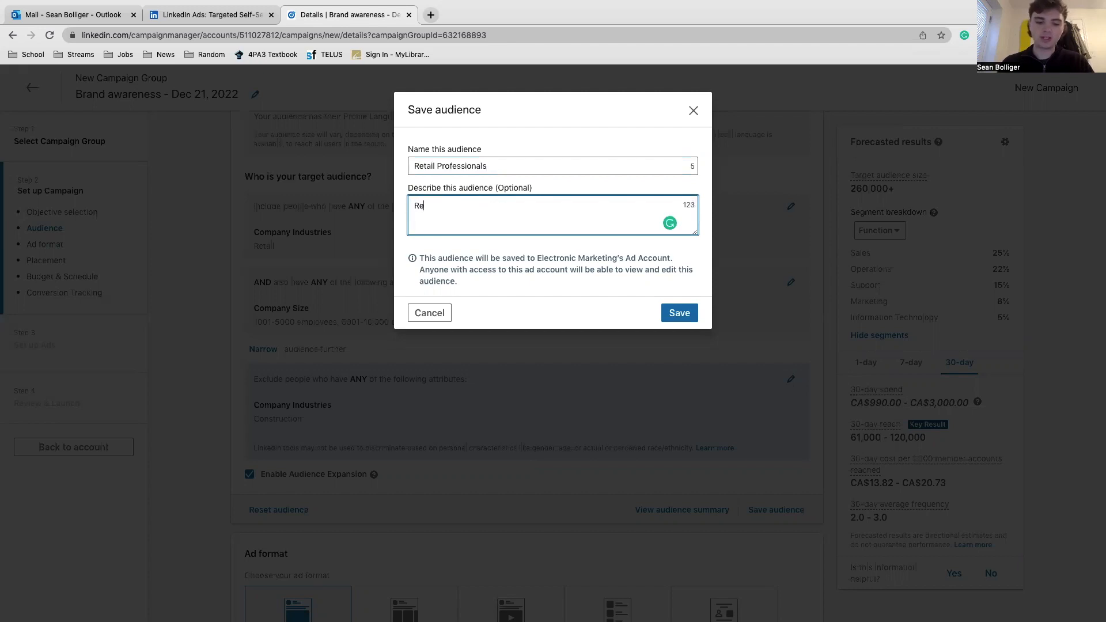
pyautogui.write('tail ')
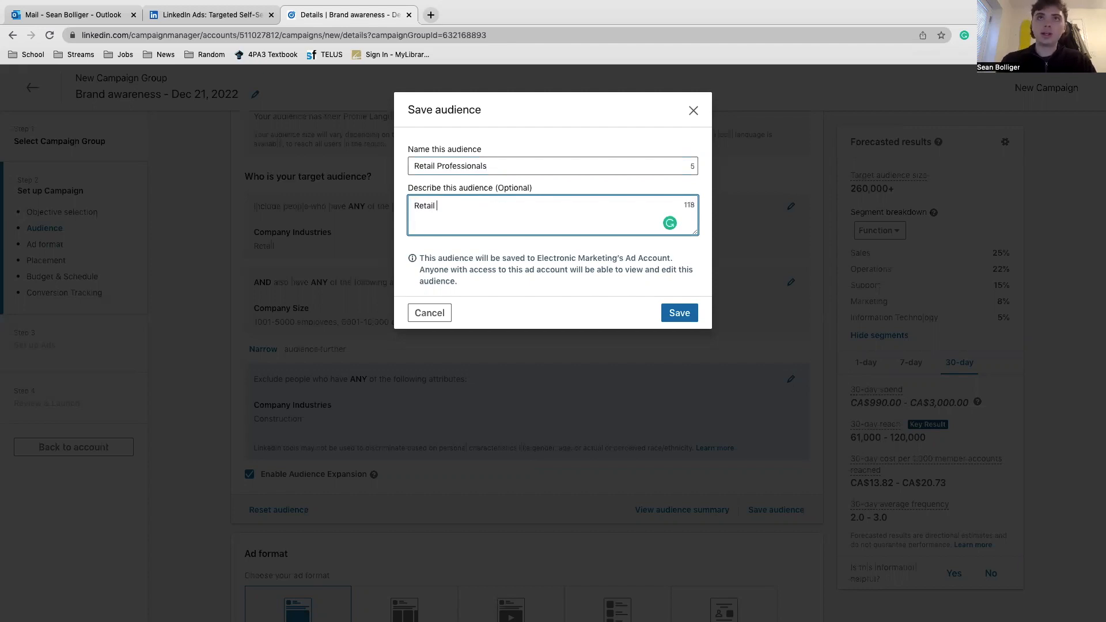
pyautogui.write('individ')
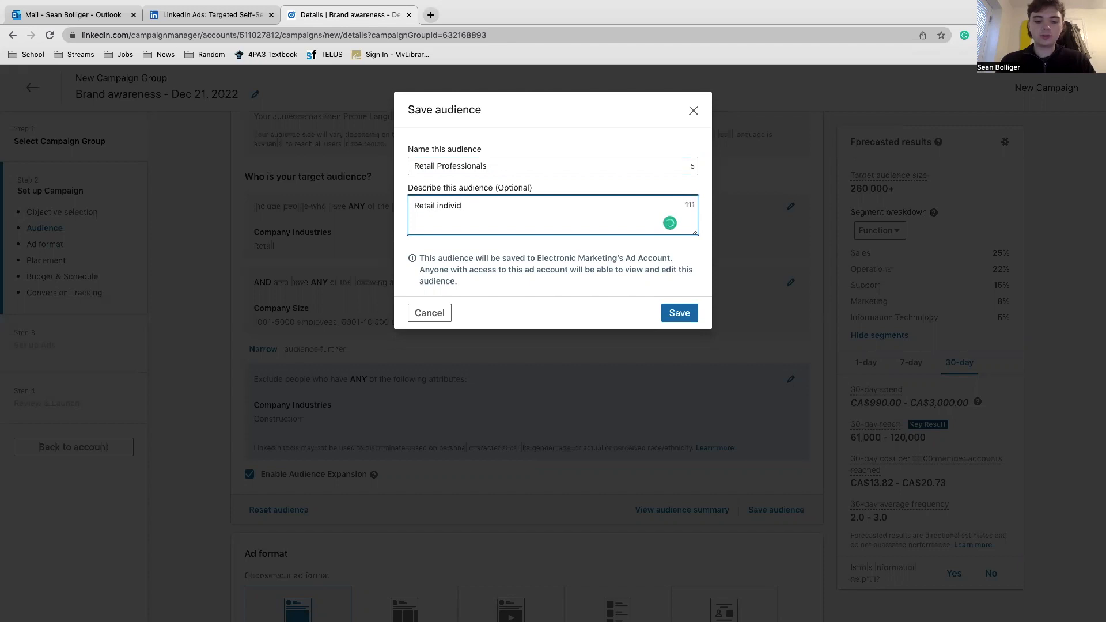
pyautogui.write('uals in la')
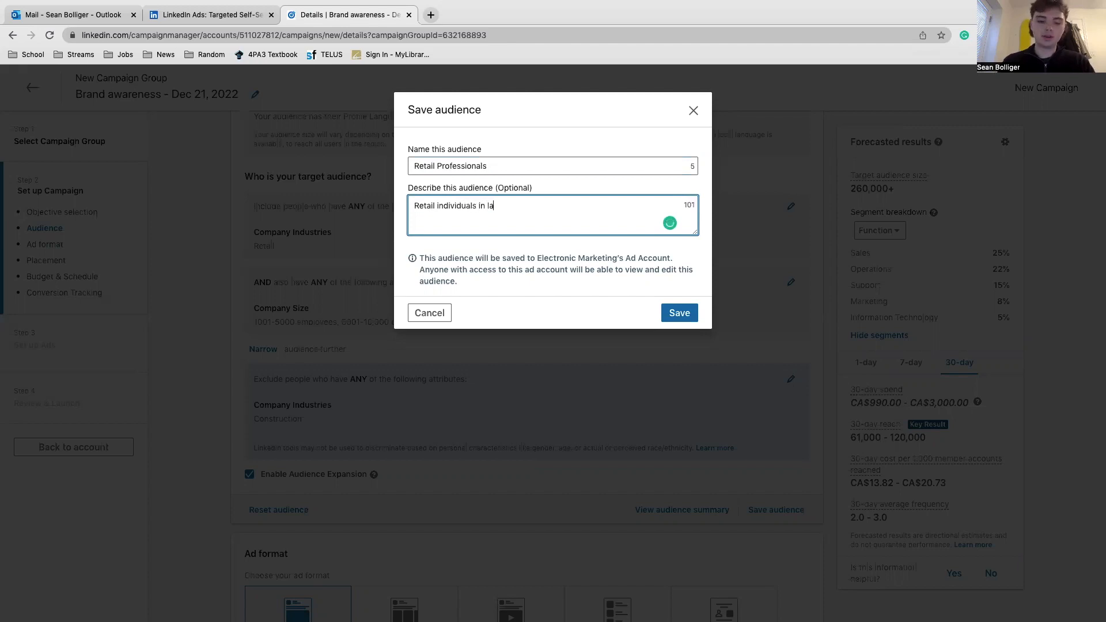
pyautogui.write('rge companies')
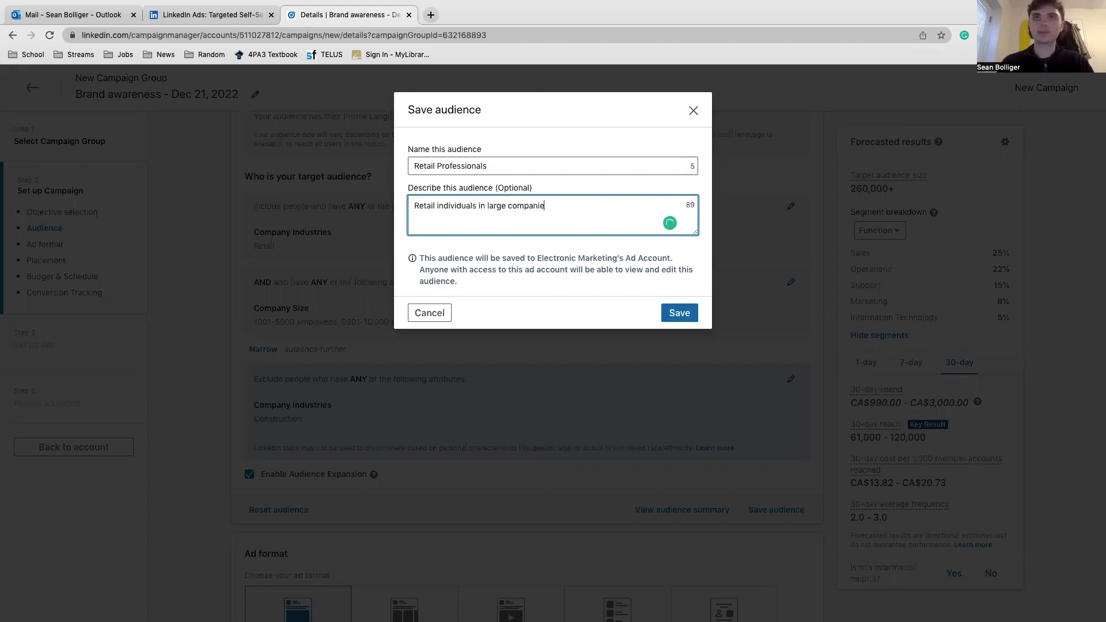
pyautogui.click(675, 311)
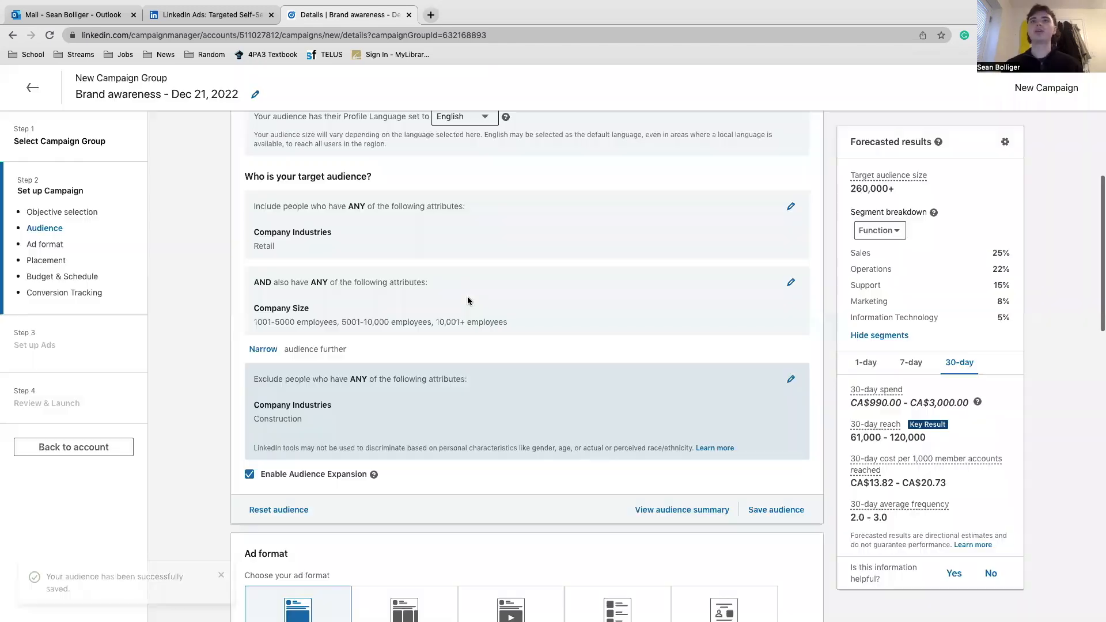
# - Review the saved audience's locations, profile language, company industry, company size and exclusion settings
pyautogui.scroll(1, 490, 346)
pyautogui.scroll(2, 476, 346)
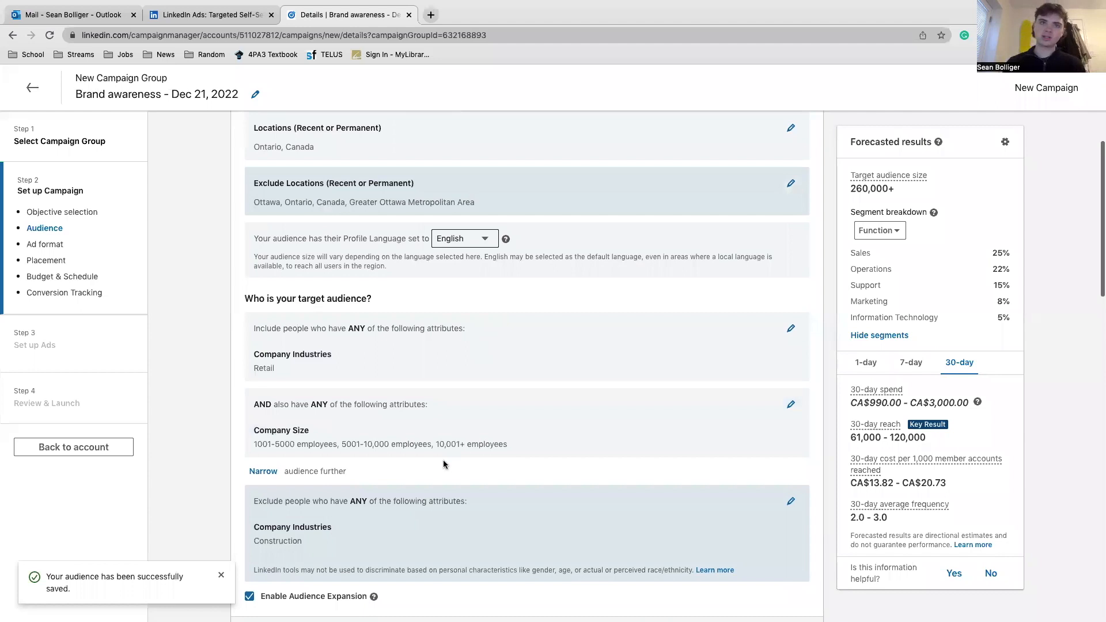
pyautogui.scroll(-5, 502, 420)
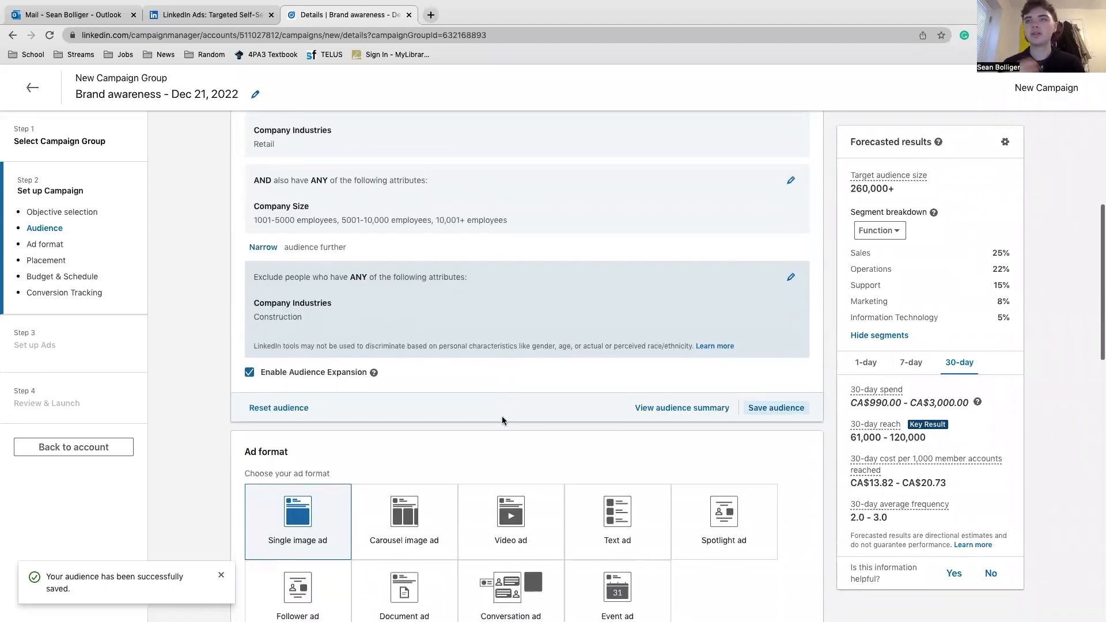
pyautogui.scroll(2, 495, 363)
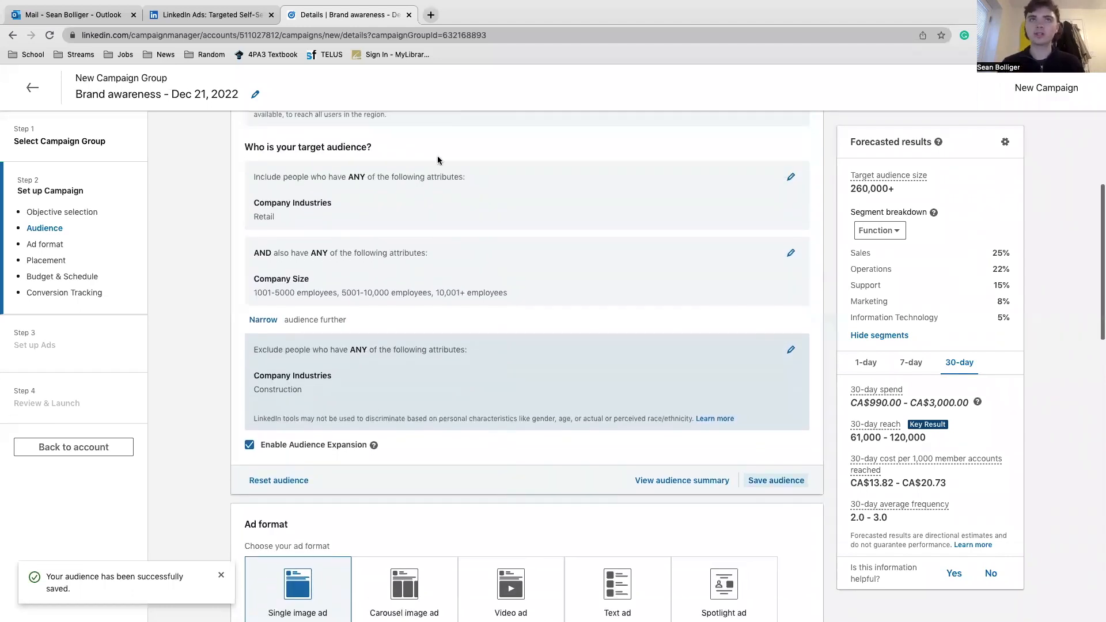
pyautogui.scroll(3, 538, 254)
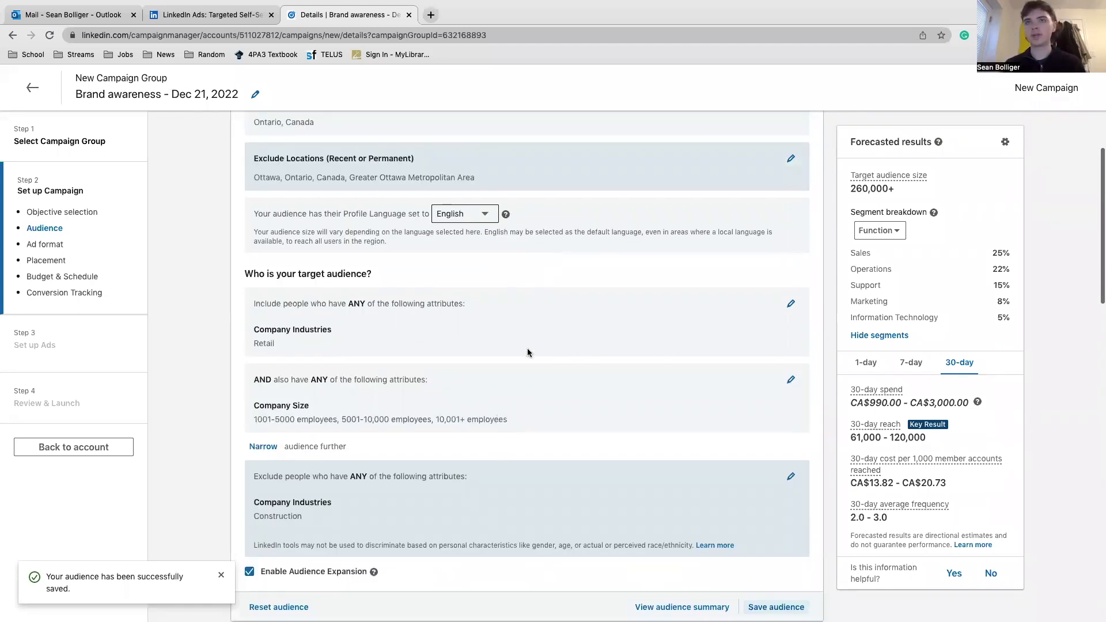
# - Examine the available ad formats, the Company Page association requirement and the placement options
pyautogui.scroll(-8, 540, 378)
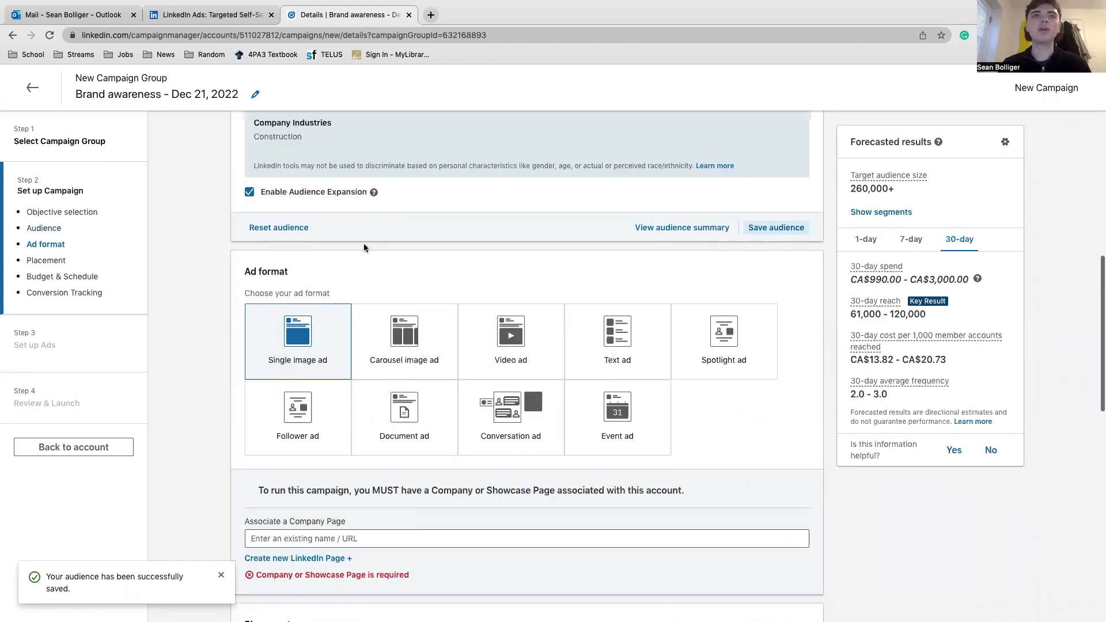
pyautogui.scroll(-2, 362, 242)
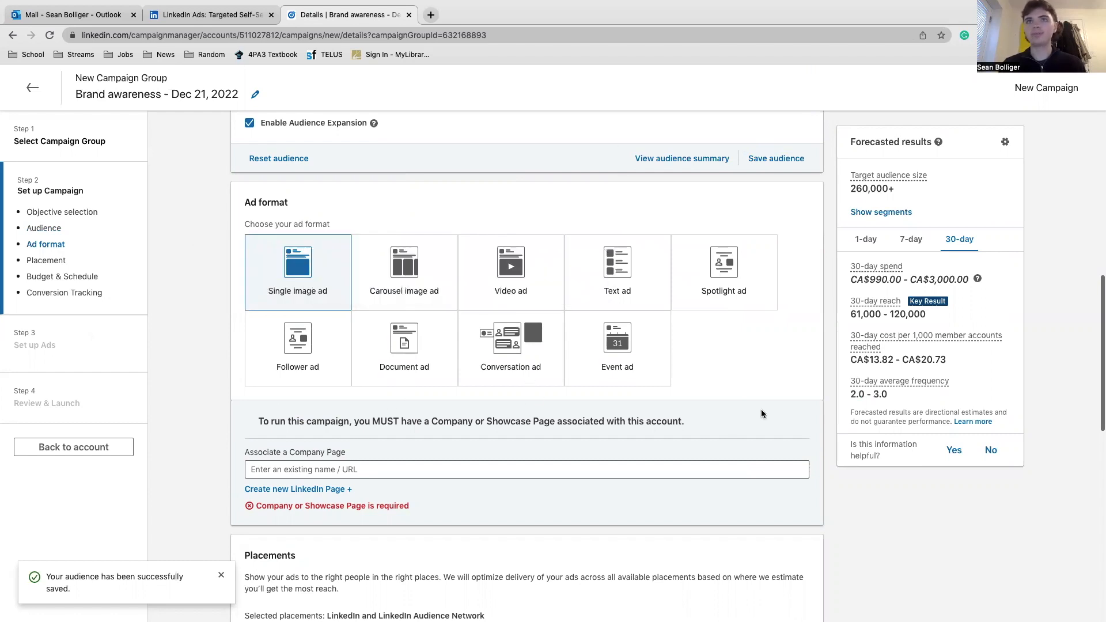
pyautogui.scroll(-1, 761, 414)
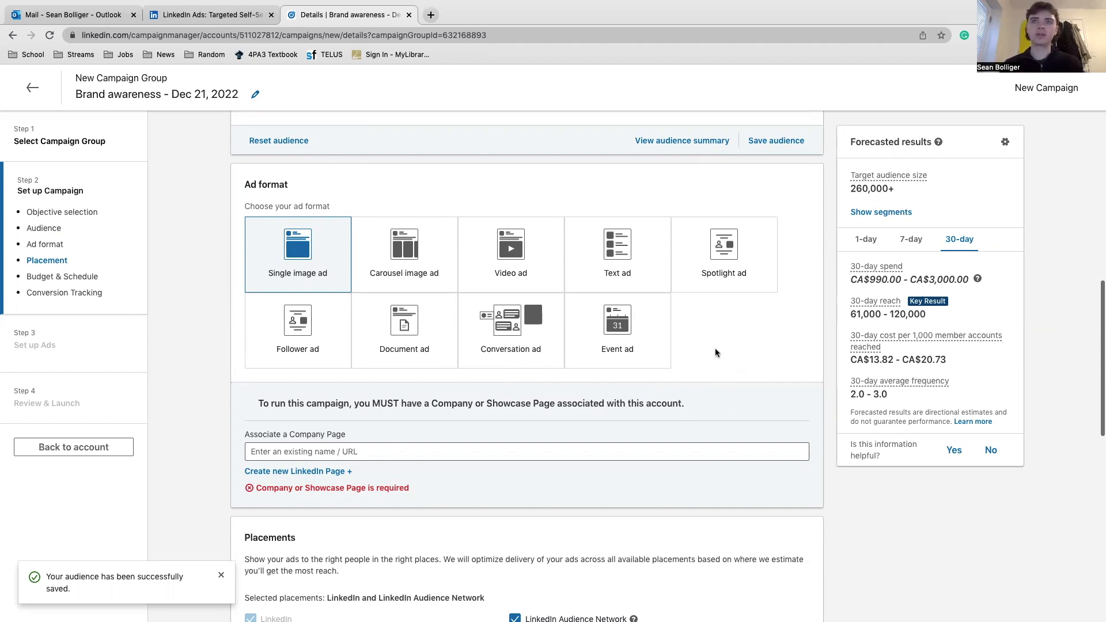
pyautogui.scroll(-1, 711, 352)
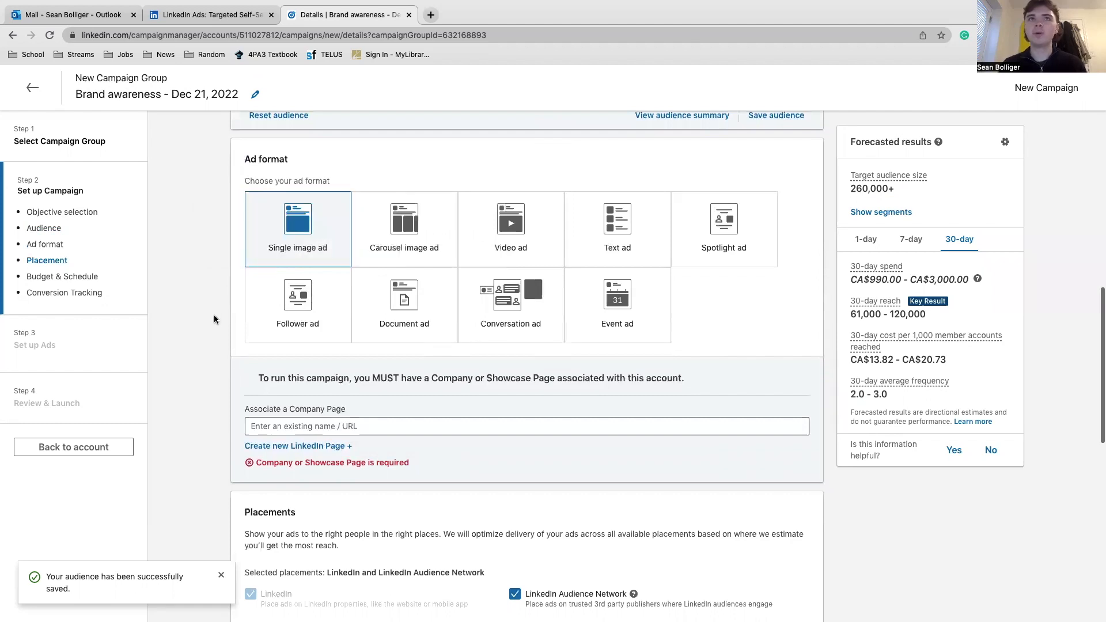
pyautogui.scroll(-1, 214, 319)
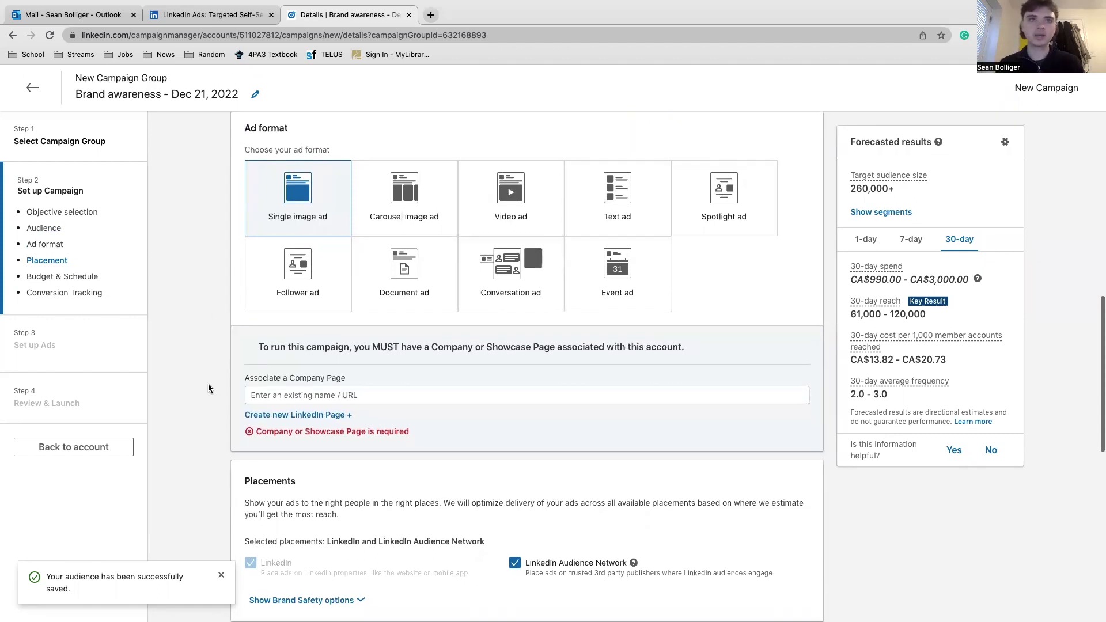
pyautogui.scroll(-2, 208, 388)
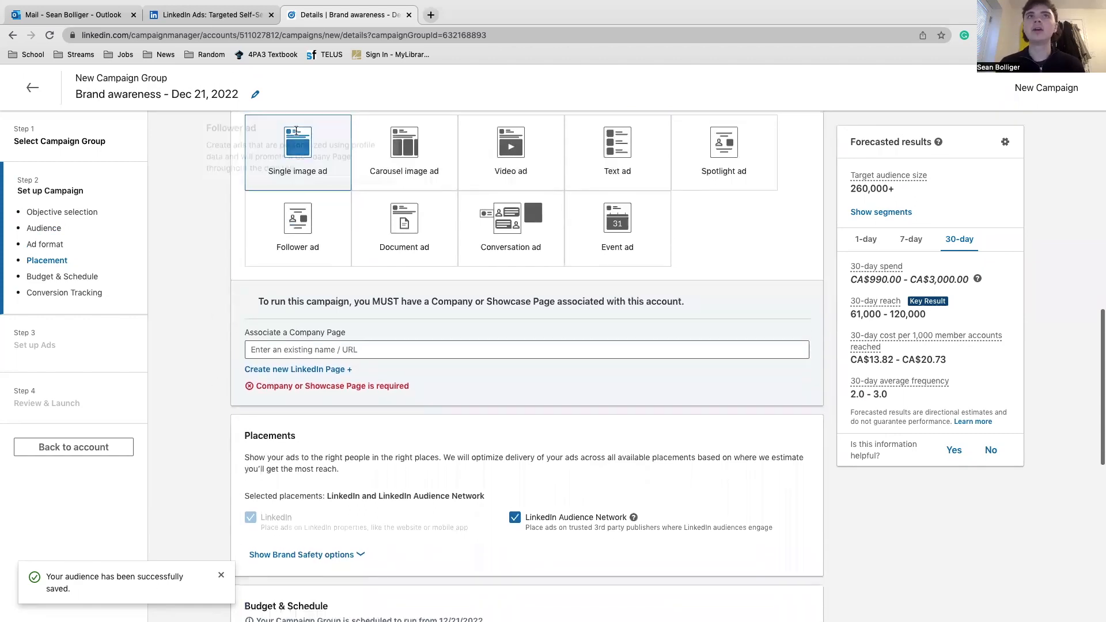
pyautogui.scroll(-1, 191, 359)
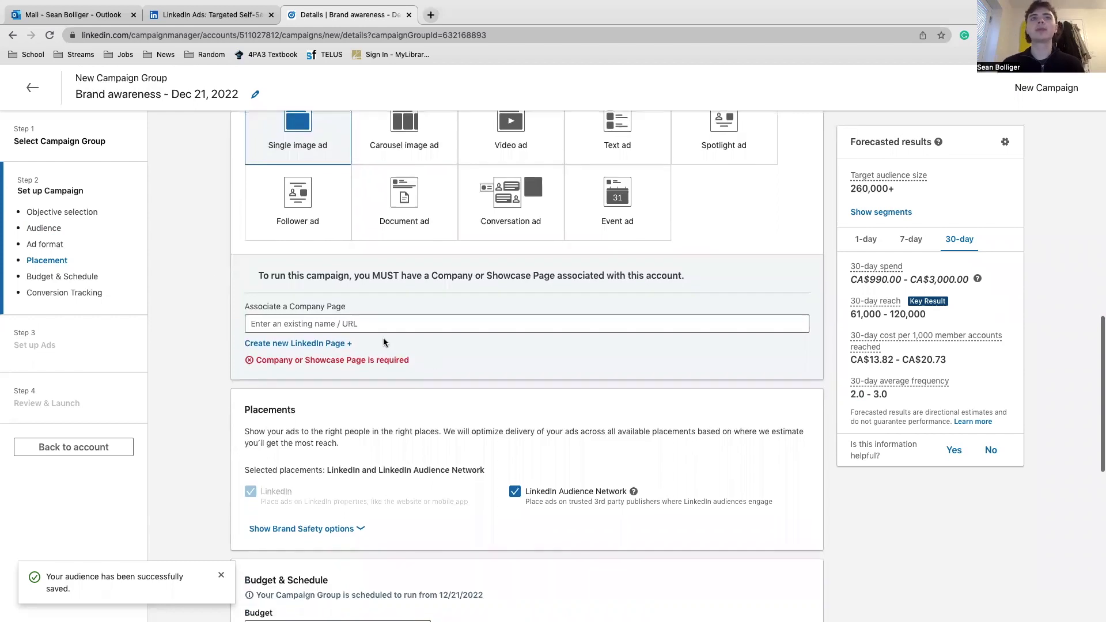
# - Associate the Company Page "The North Face, a VF Company" with the ad account and confirm the association
pyautogui.moveTo(258, 275); pyautogui.dragTo(592, 291)
pyautogui.click(591, 291)
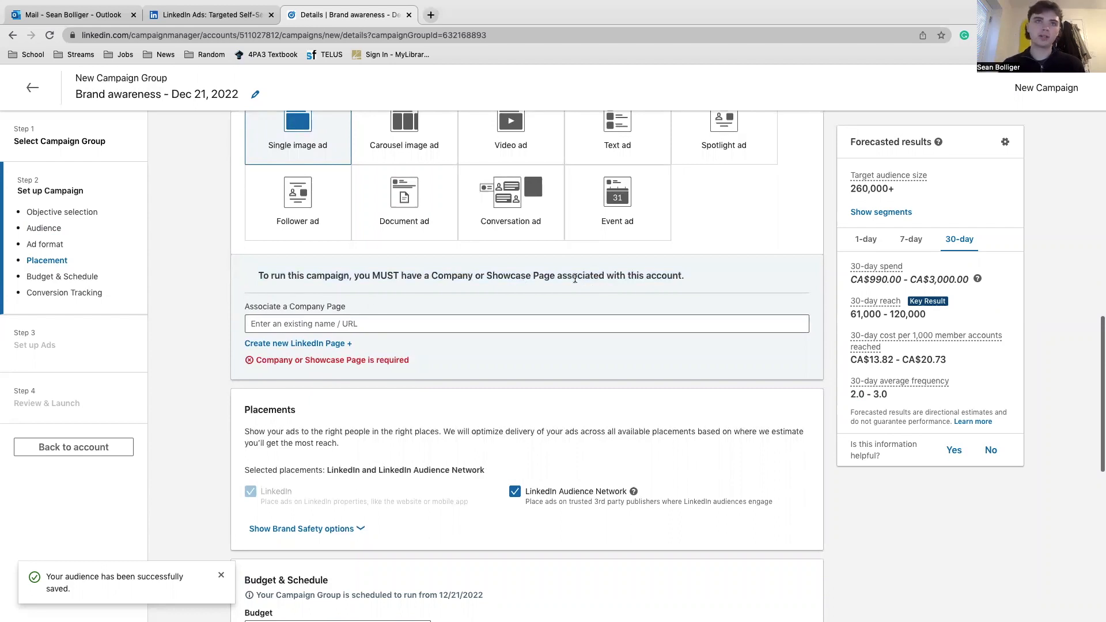
pyautogui.scroll(-2, 188, 422)
pyautogui.click(304, 272)
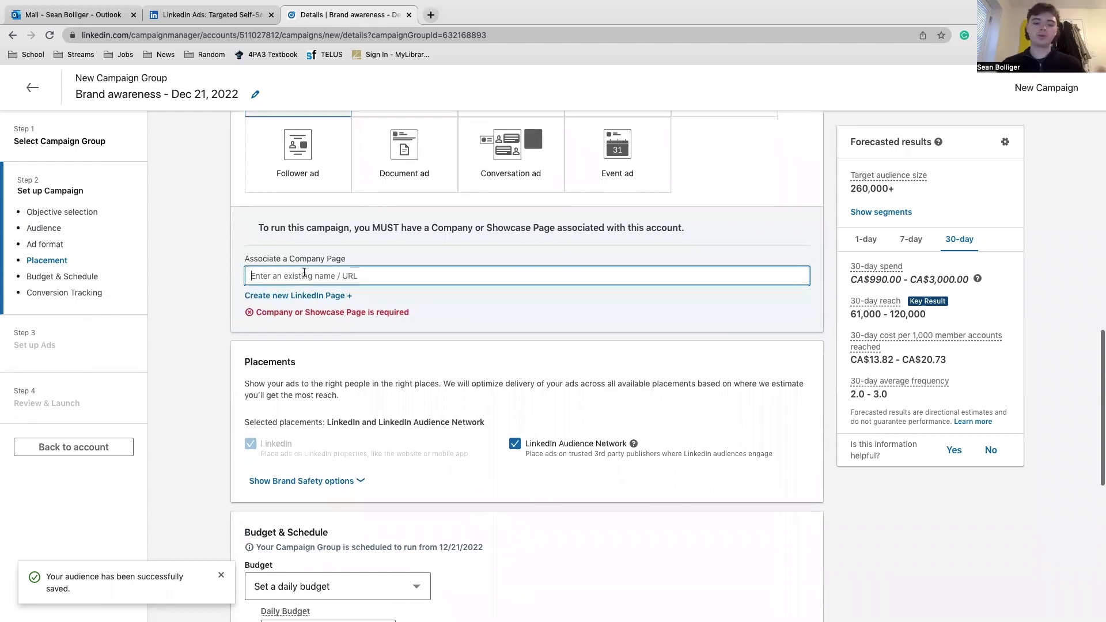
pyautogui.write('the no')
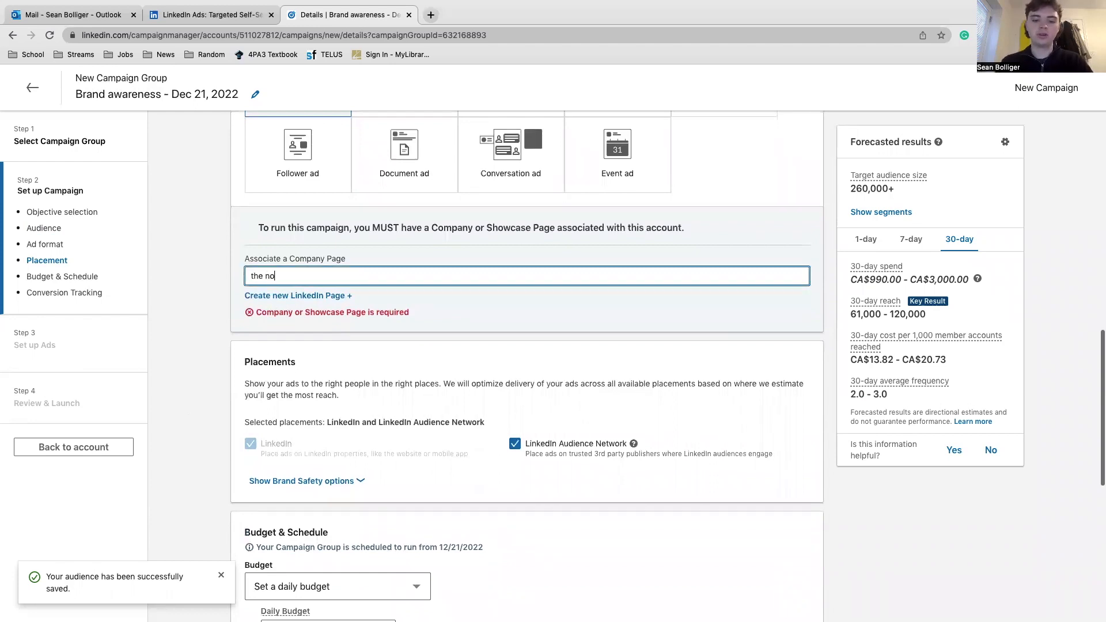
pyautogui.write('rth face')
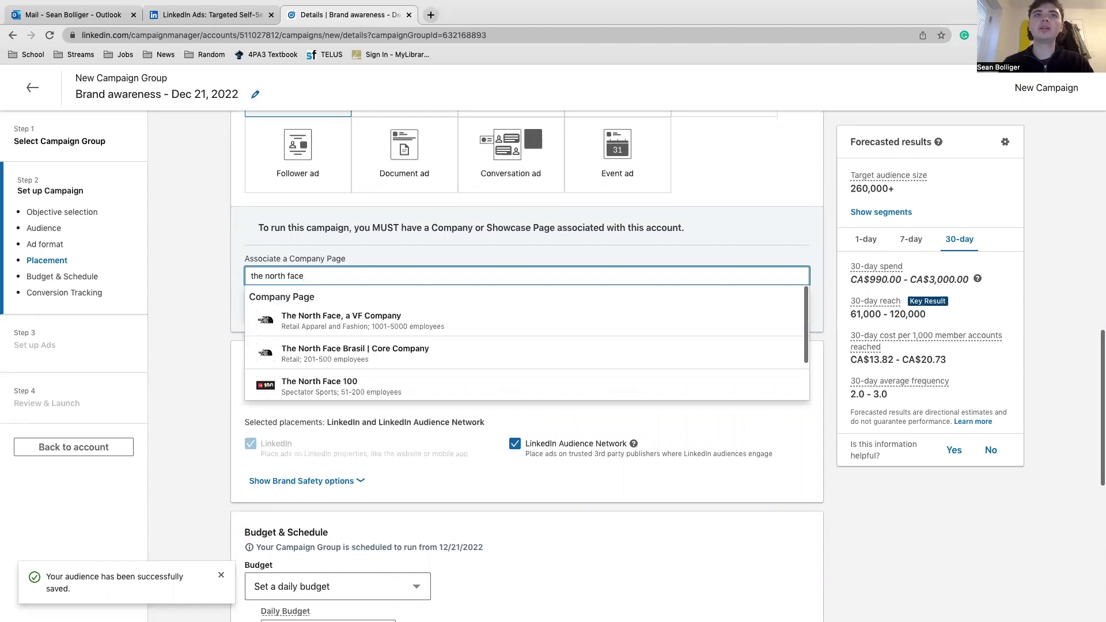
pyautogui.click(374, 317)
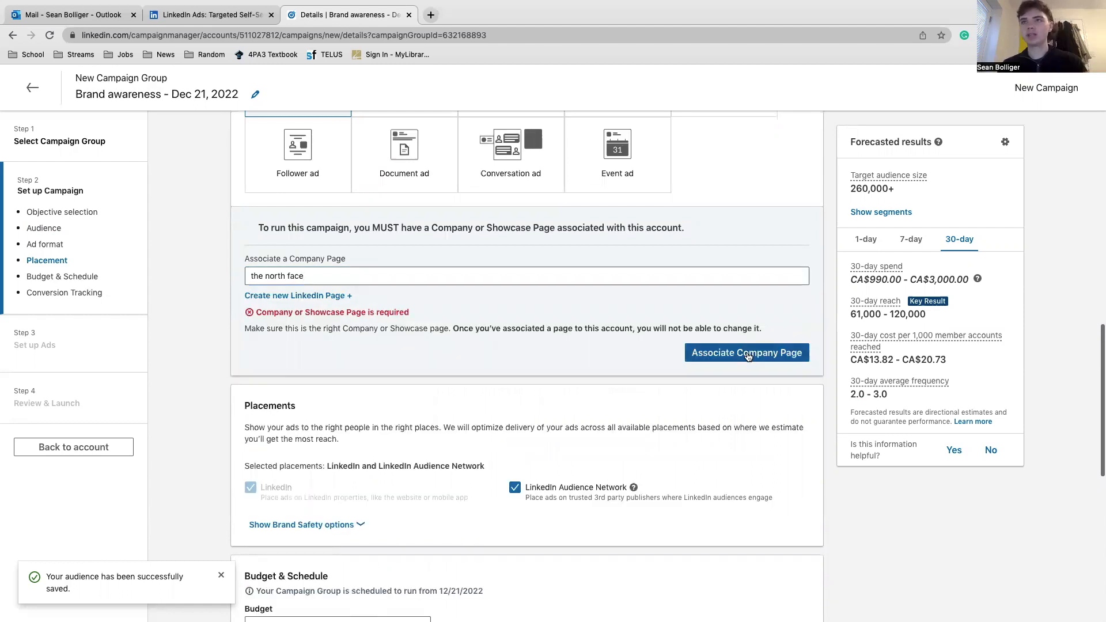
pyautogui.click(747, 356)
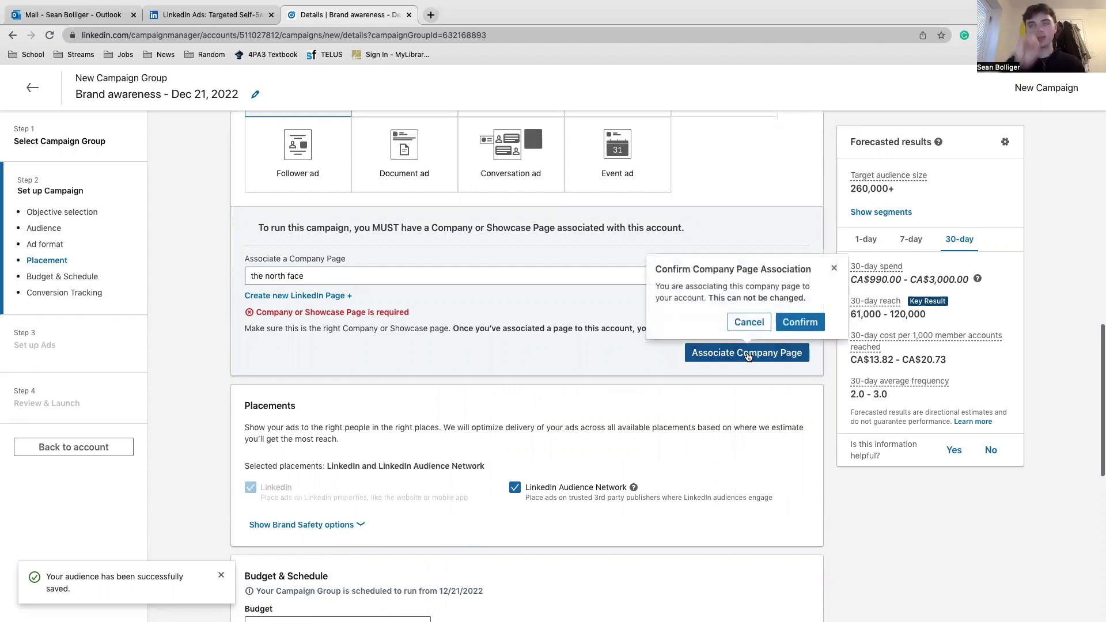
pyautogui.click(814, 322)
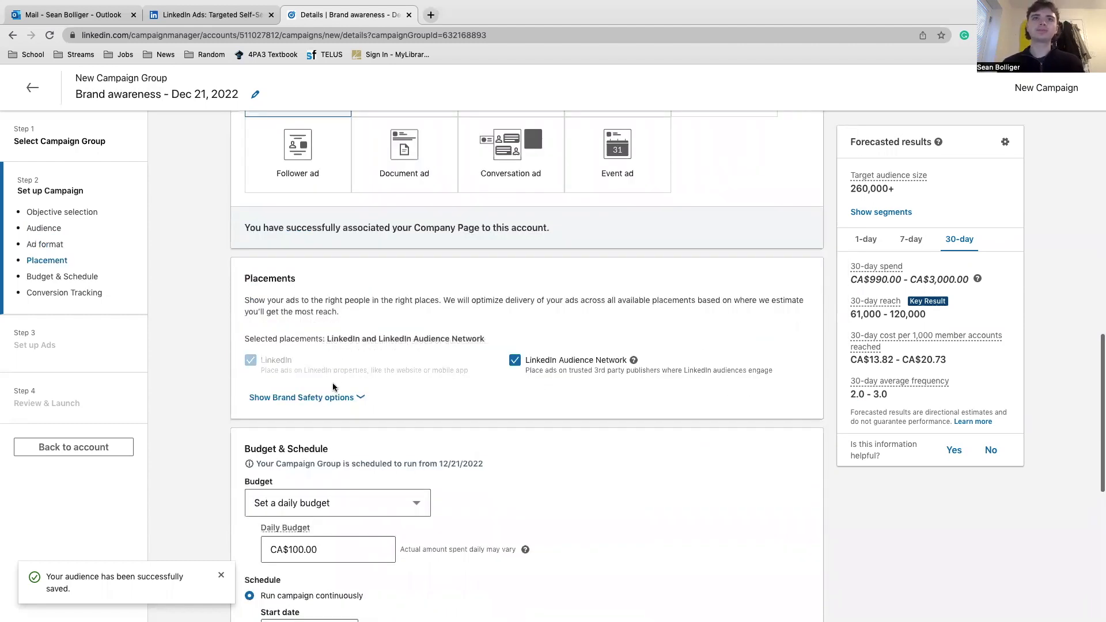
# - Review the ad format, placement, and budget and schedule settings together with the forecasted 30-day spend
pyautogui.scroll(4, 332, 387)
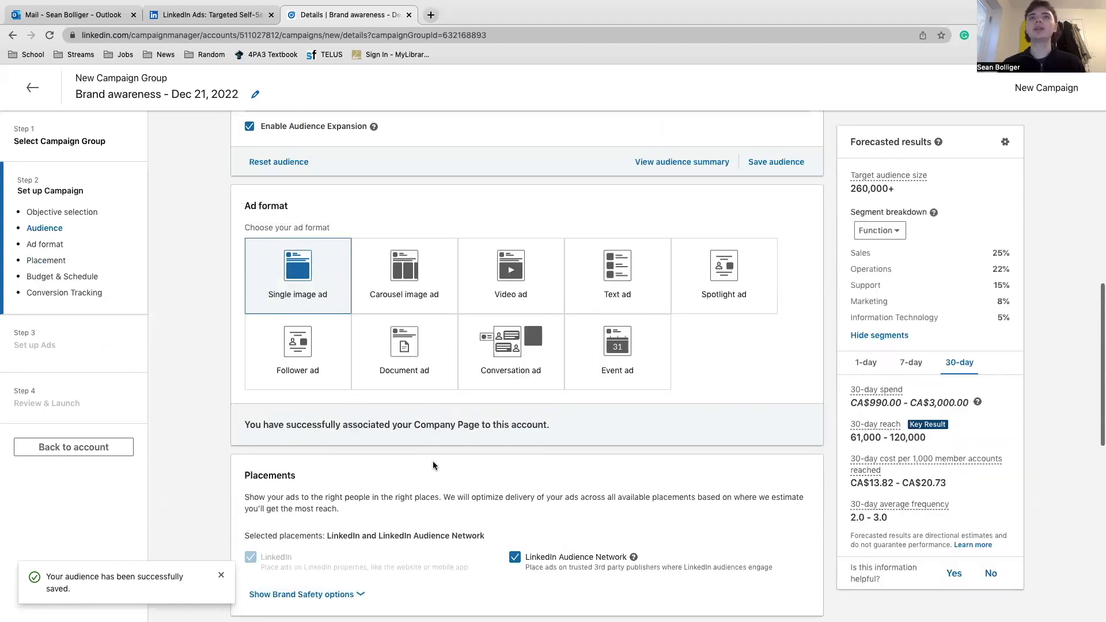
pyautogui.scroll(1, 431, 485)
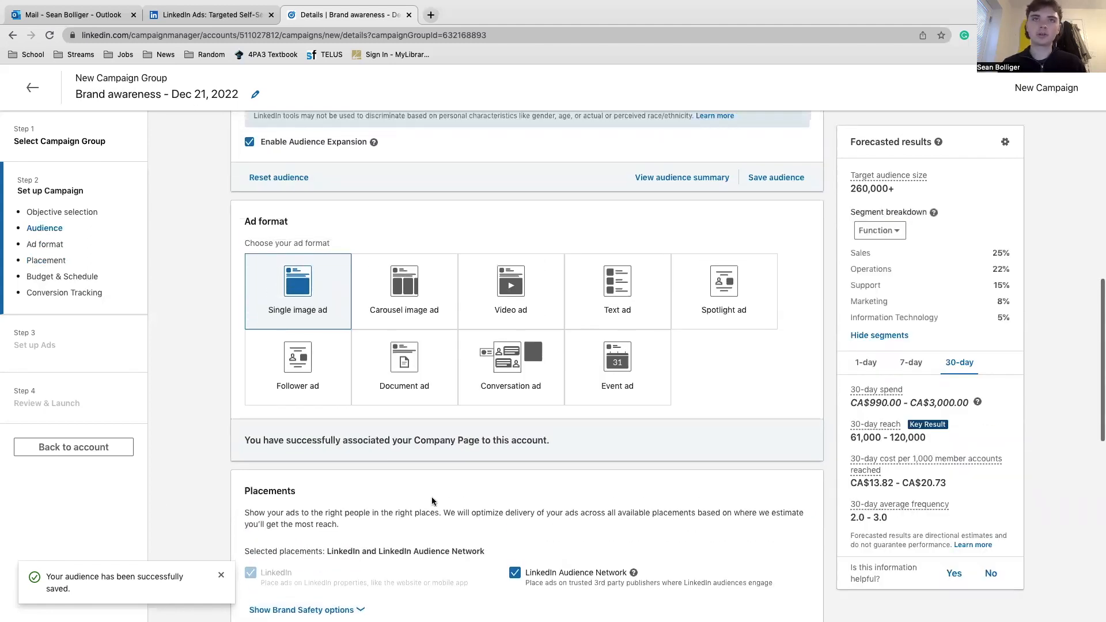
pyautogui.scroll(-3, 431, 493)
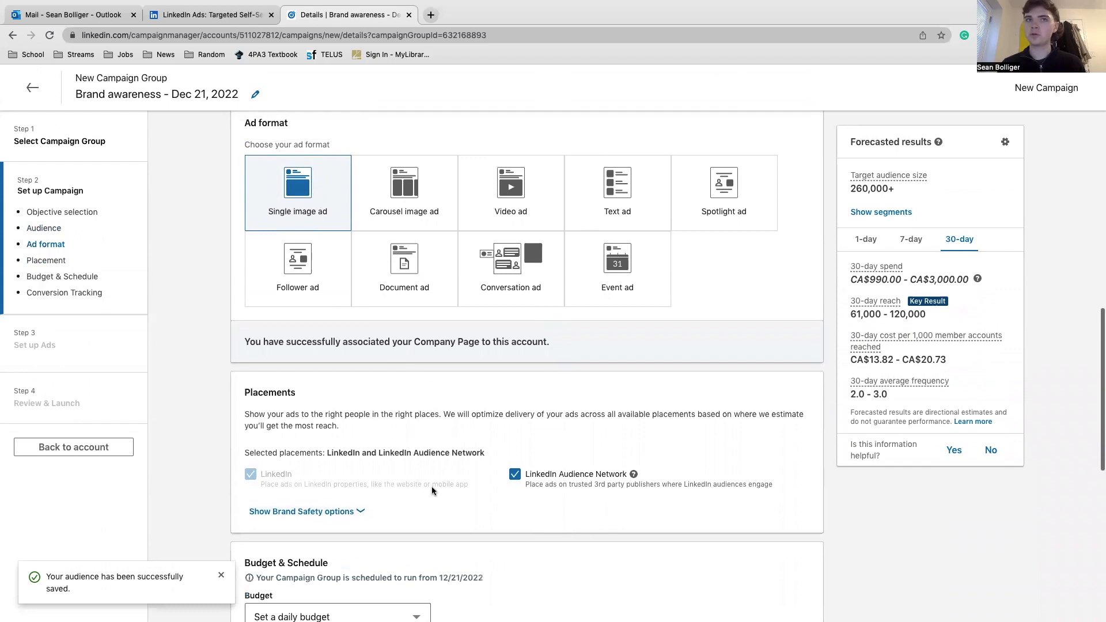
pyautogui.scroll(-6, 432, 478)
pyautogui.scroll(-4, 434, 454)
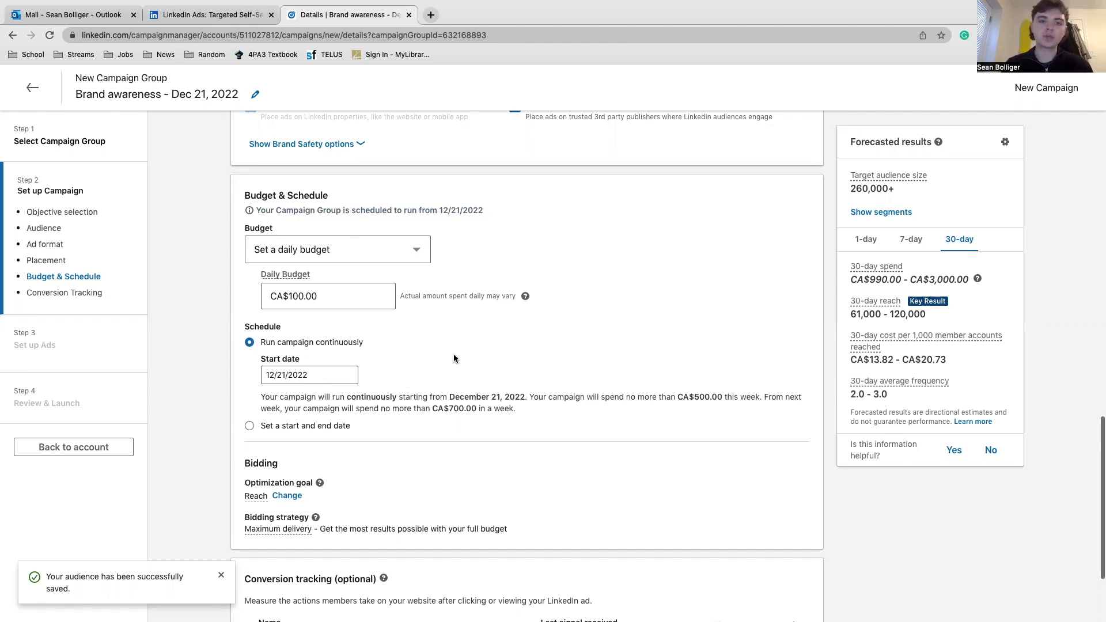
pyautogui.scroll(2, 721, 364)
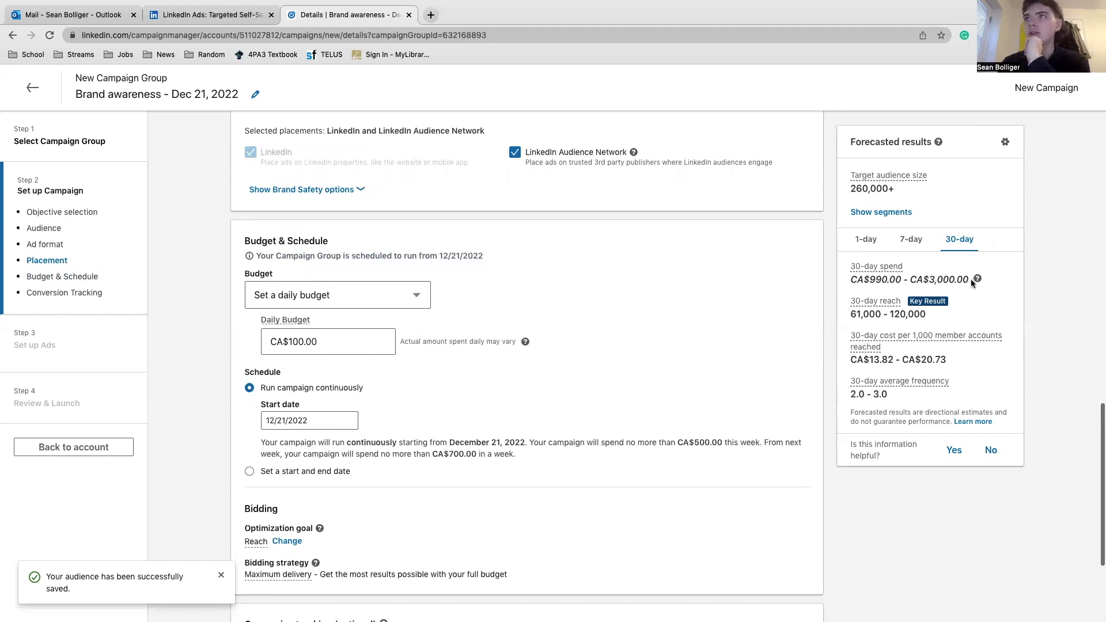
pyautogui.moveTo(851, 279); pyautogui.dragTo(983, 276)
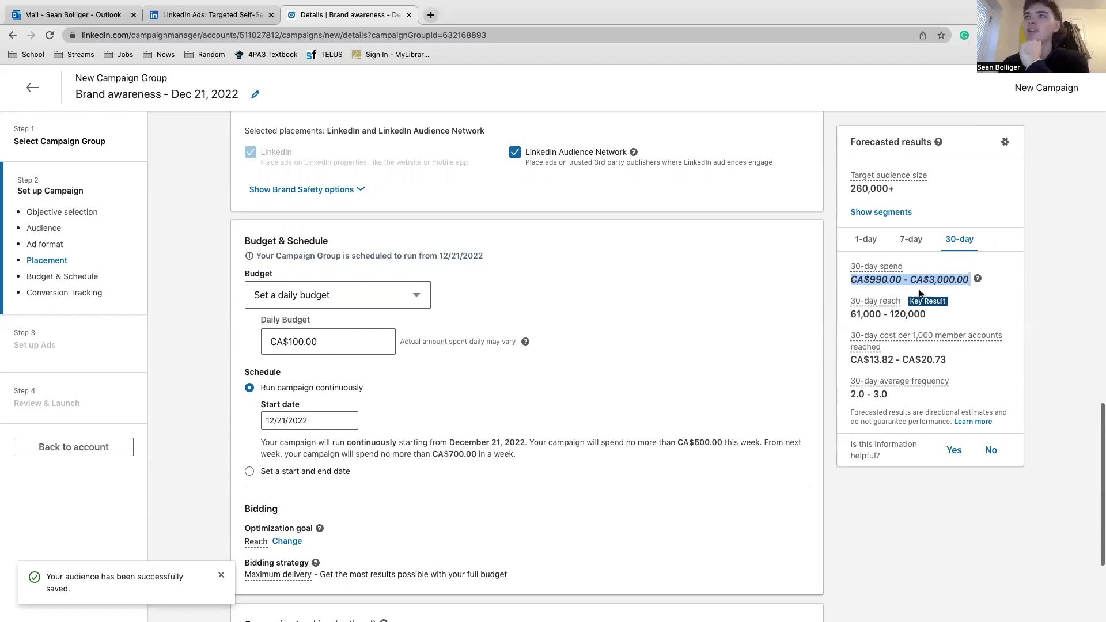
pyautogui.click(704, 313)
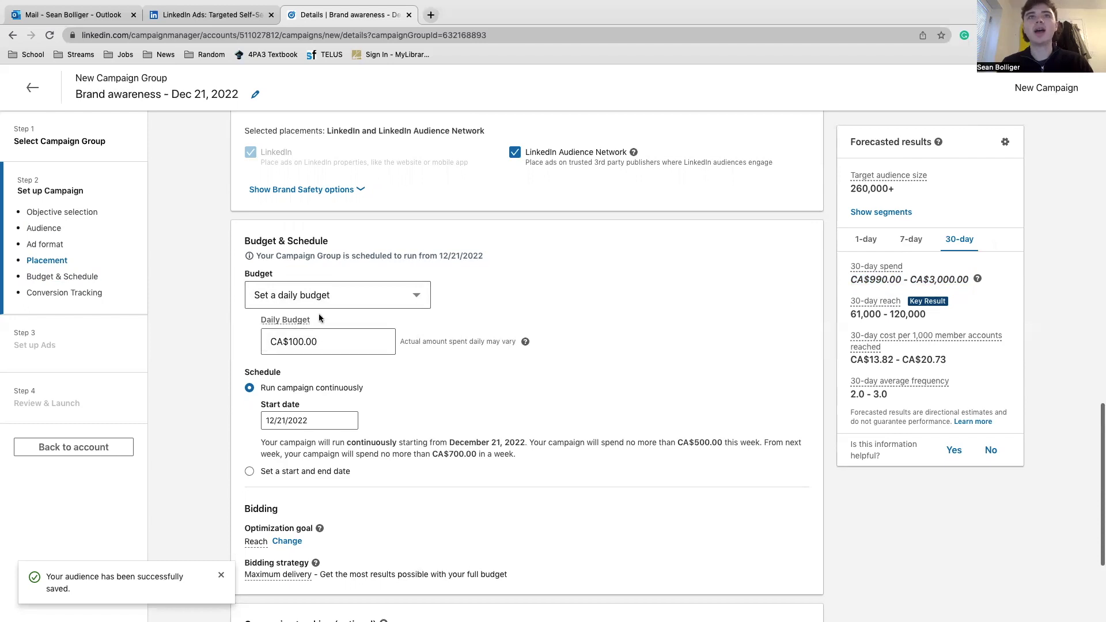
pyautogui.click(381, 306)
pyautogui.click(530, 295)
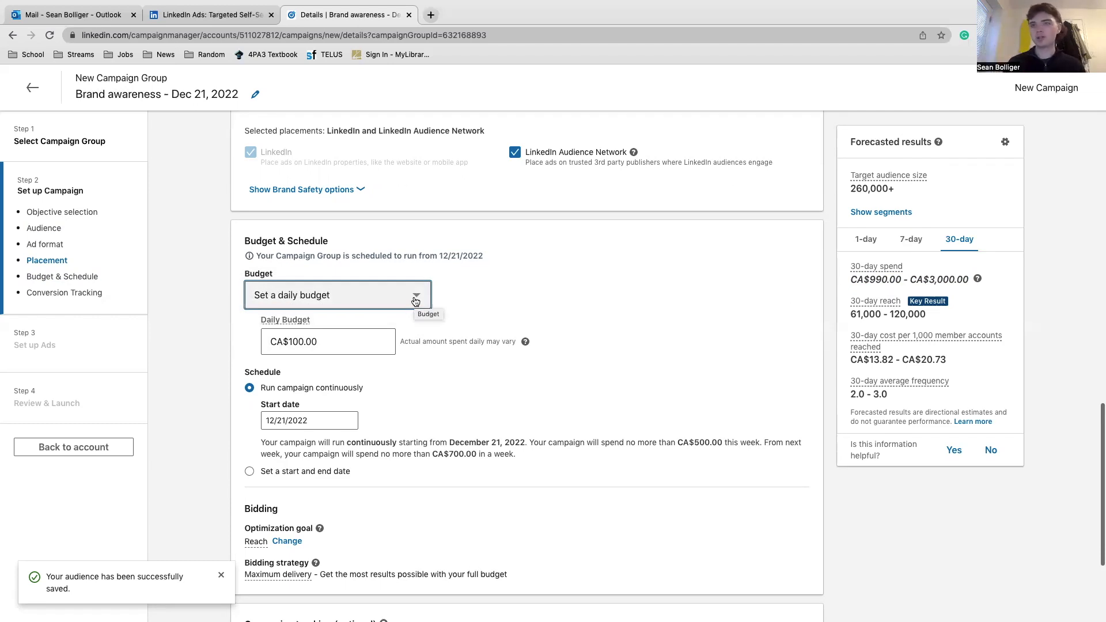
pyautogui.moveTo(994, 279); pyautogui.dragTo(848, 281)
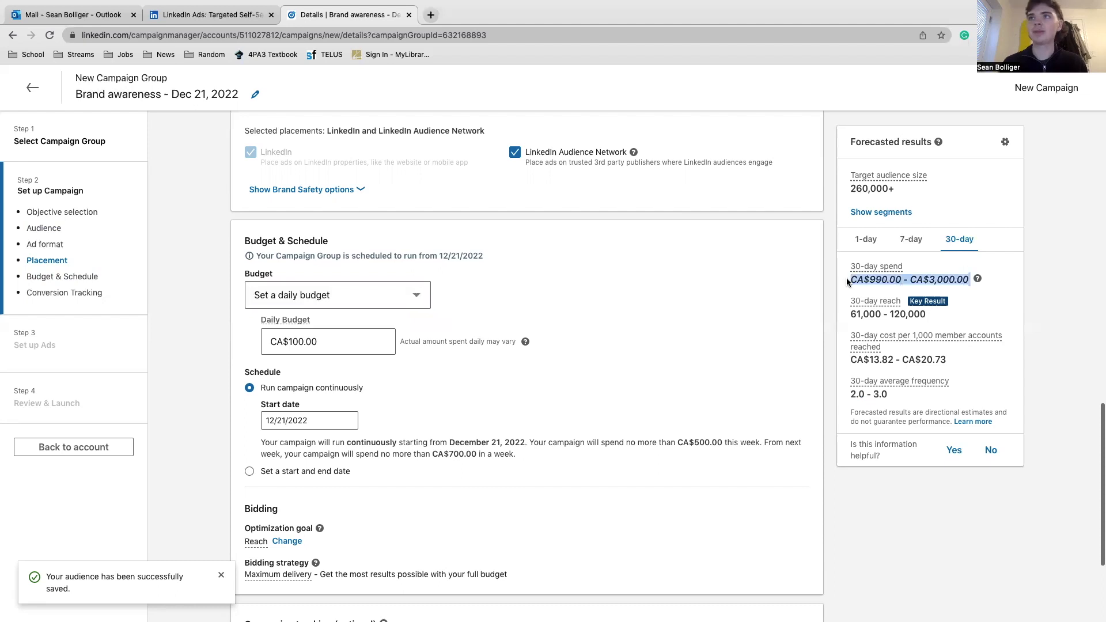
pyautogui.click(1026, 322)
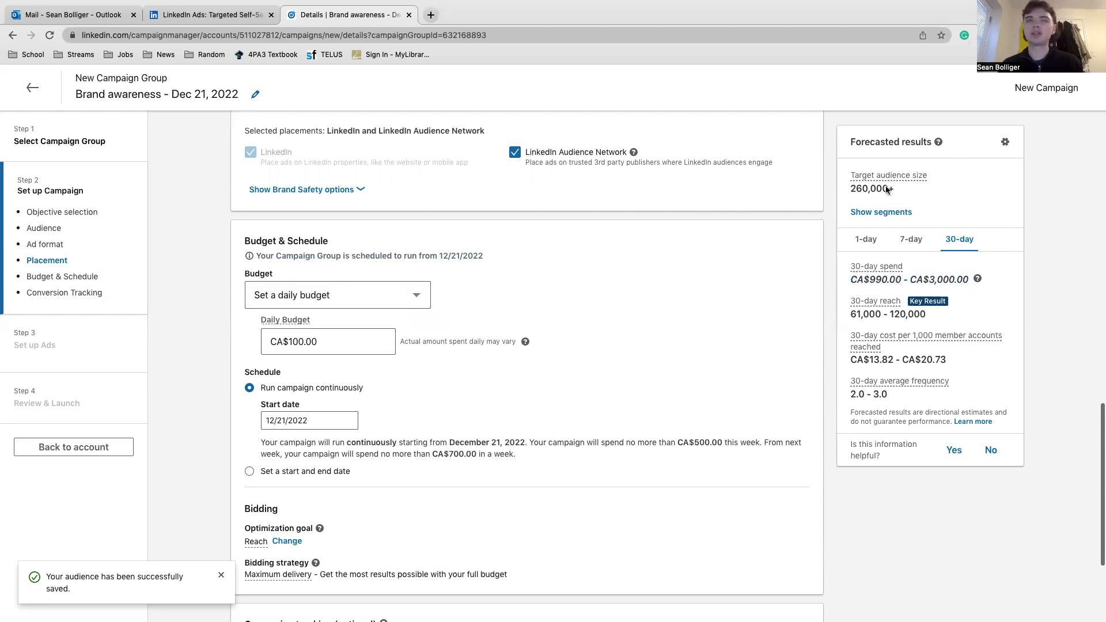
# - Switch the campaign to a lifetime budget and set it to CA$400.00
pyautogui.click(382, 300)
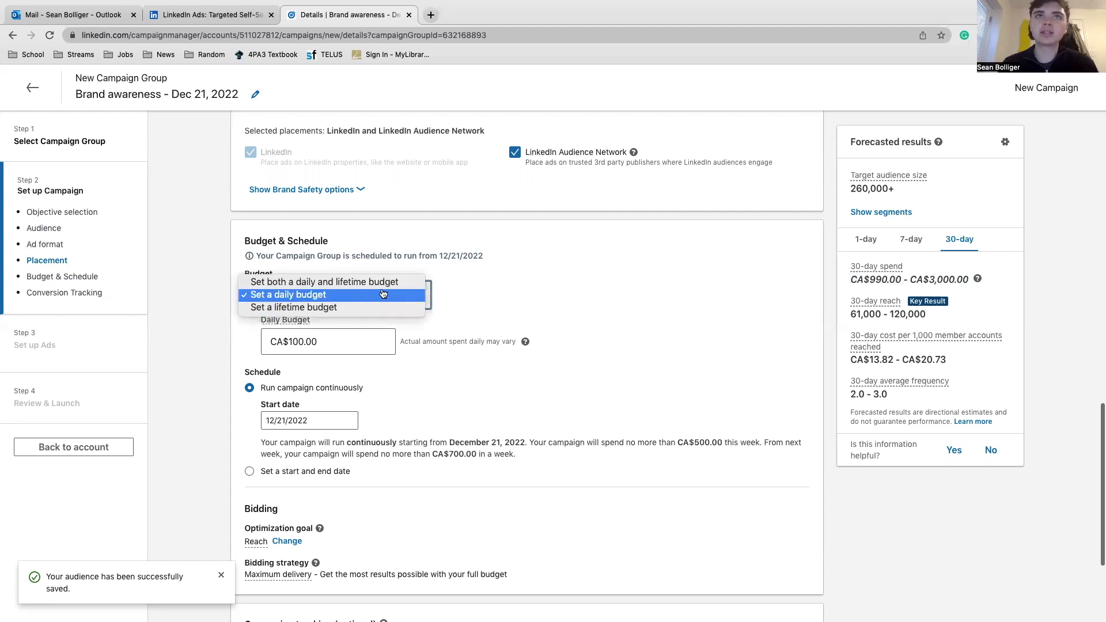
pyautogui.click(367, 309)
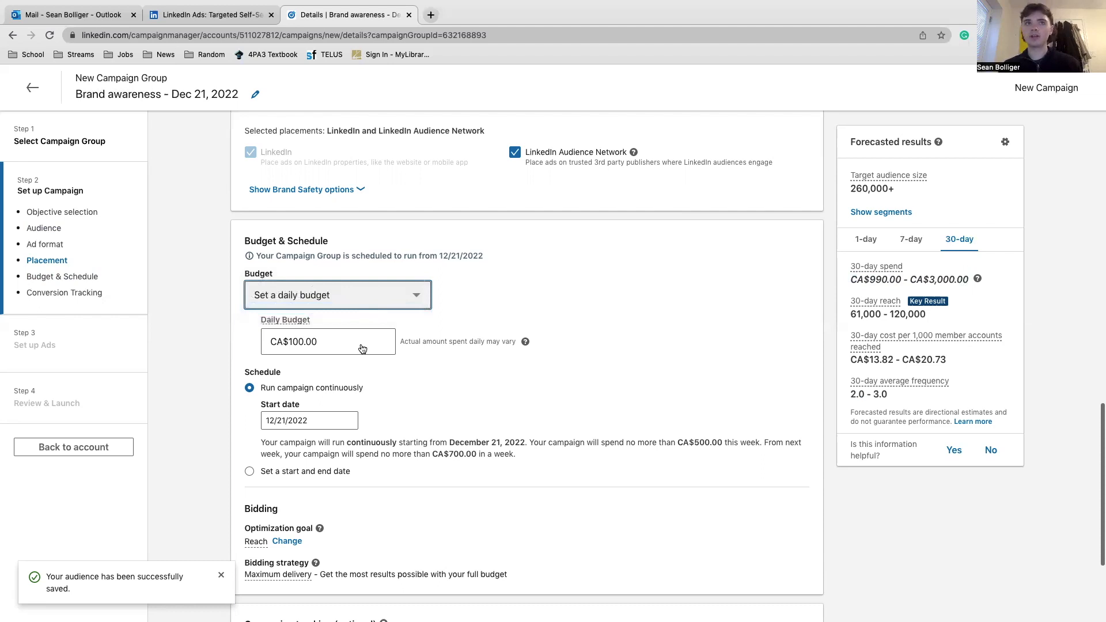
pyautogui.click(394, 349)
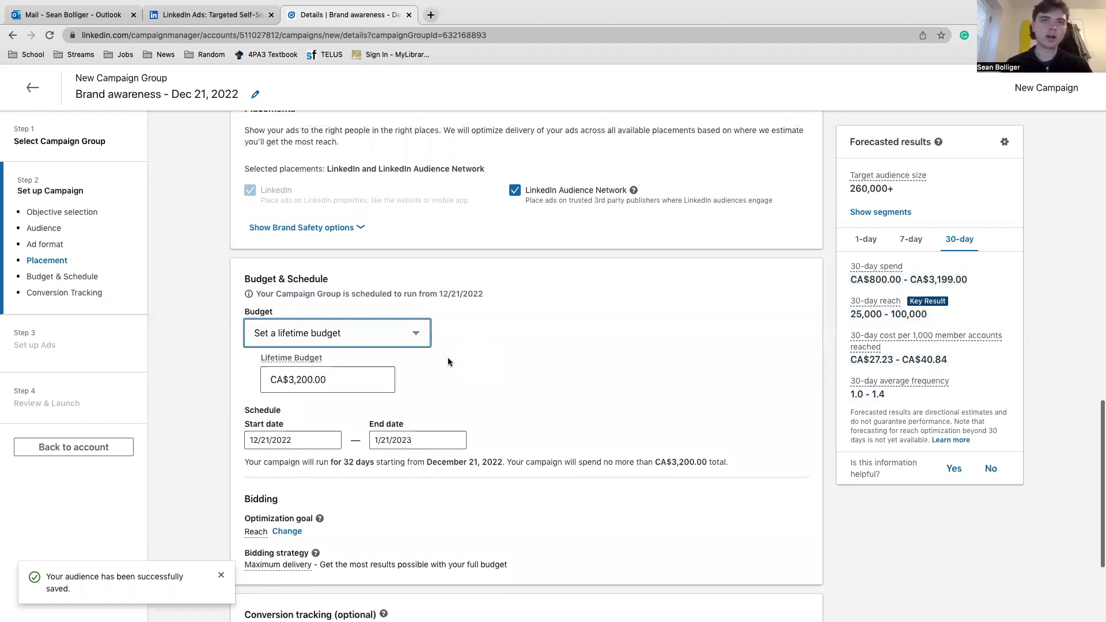
pyautogui.click(382, 379)
pyautogui.press('BackSpace')
pyautogui.write('400')
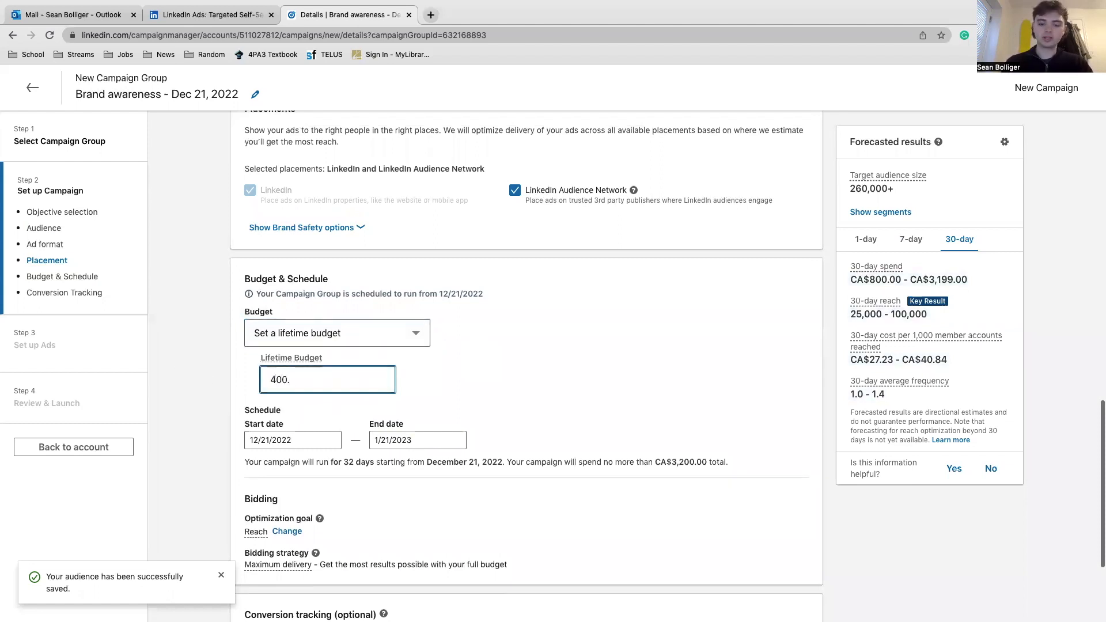
pyautogui.click(464, 370)
pyautogui.click(381, 336)
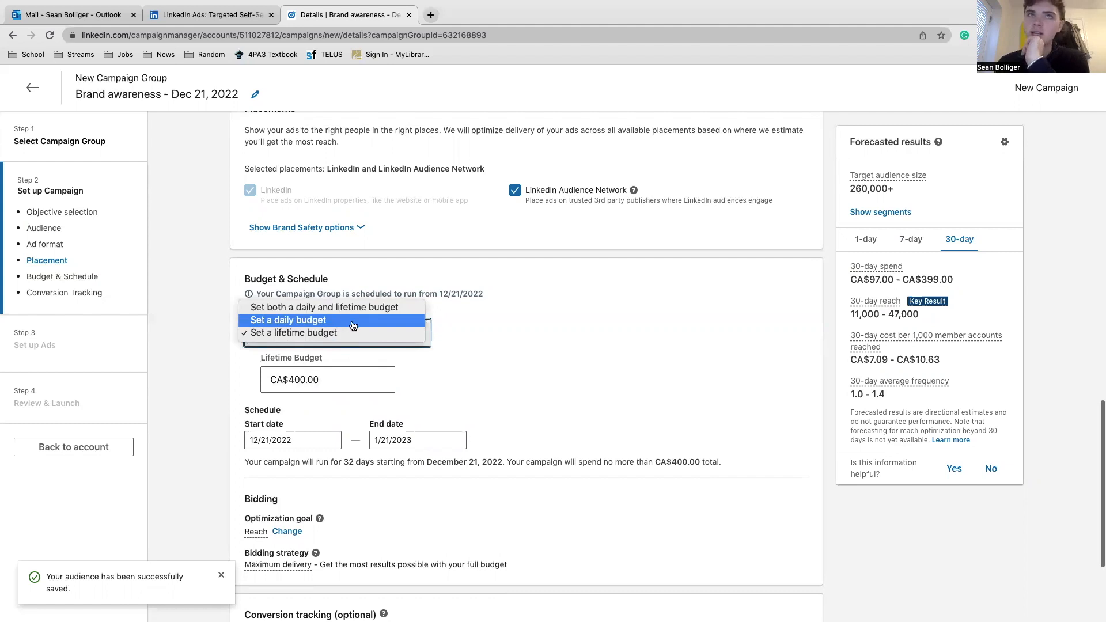
pyautogui.click(468, 344)
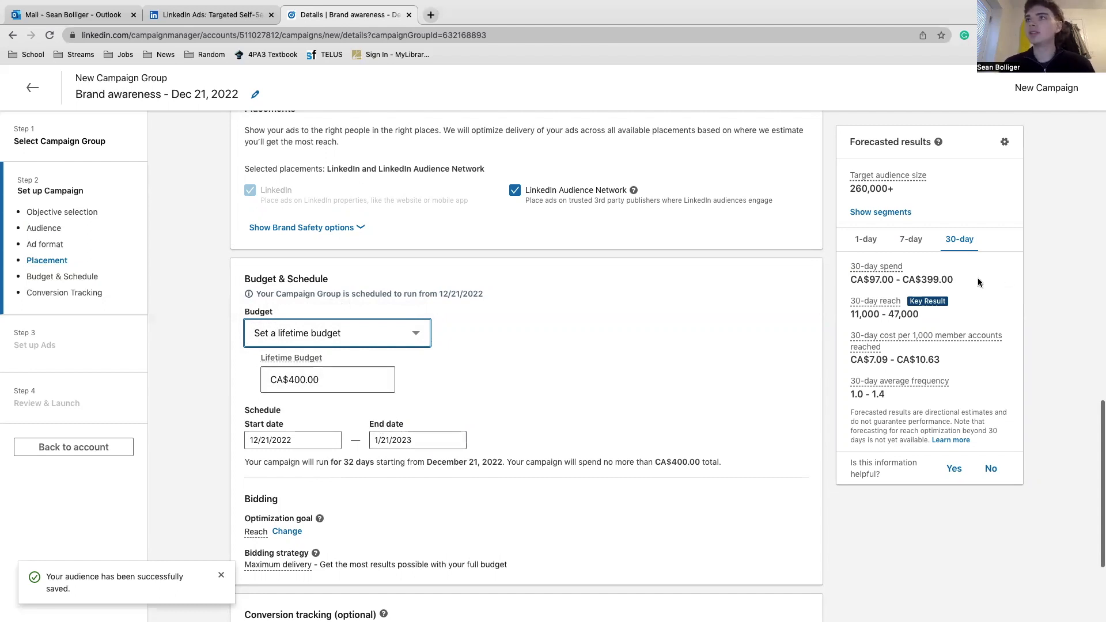
pyautogui.click(348, 380)
pyautogui.click(588, 347)
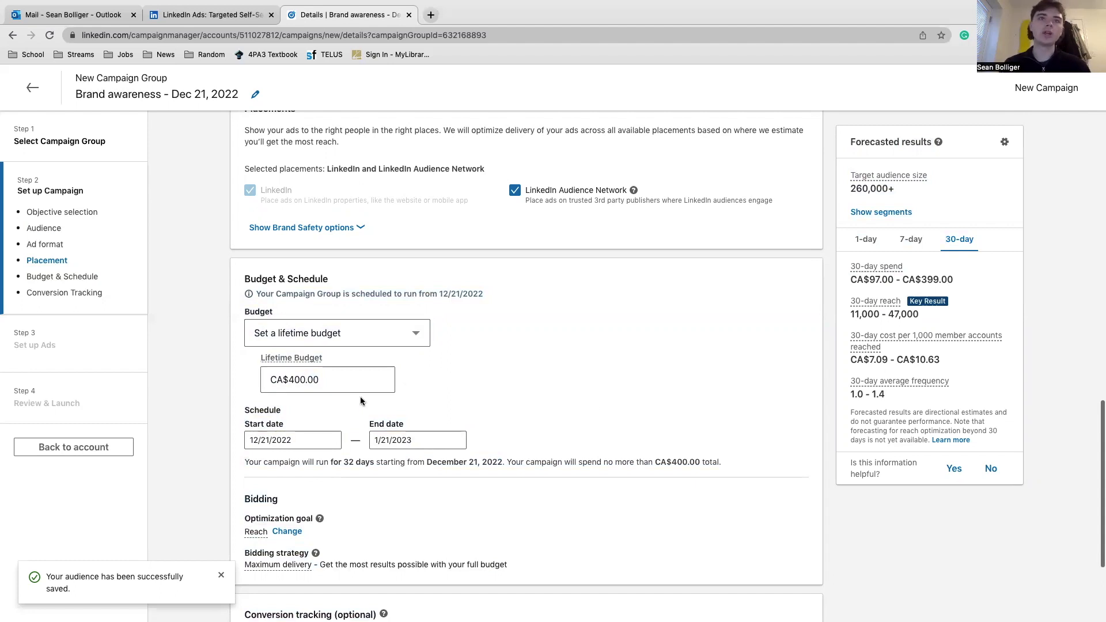
# - Keep the campaign's start date at 12/21/2022 and set its end date to 1/4/2023
pyautogui.click(308, 440)
pyautogui.scroll(-3, 330, 537)
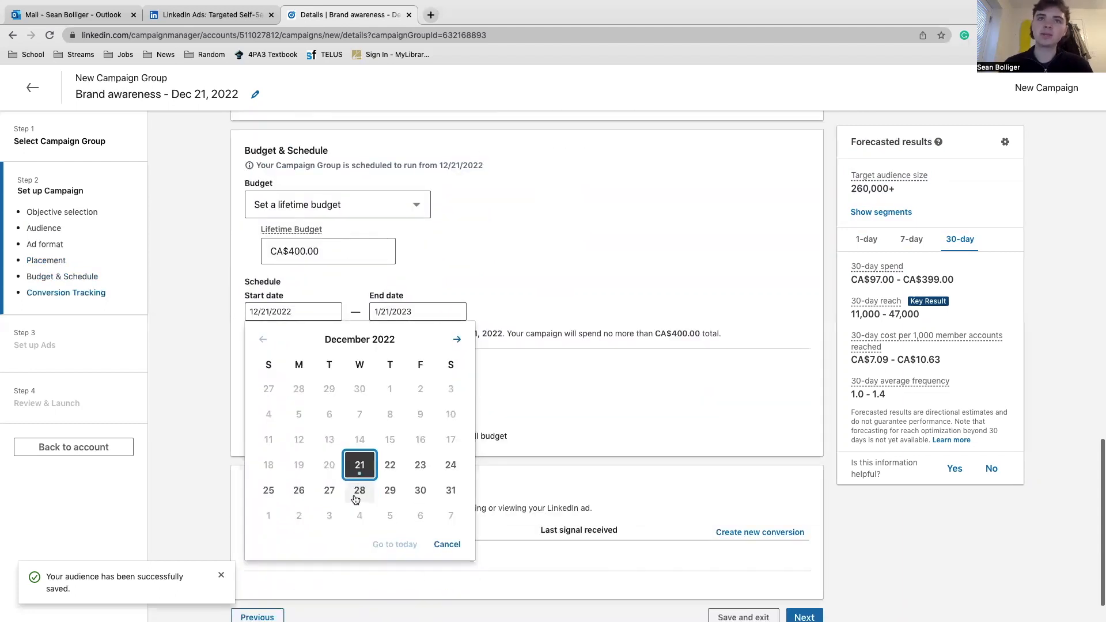
pyautogui.click(420, 313)
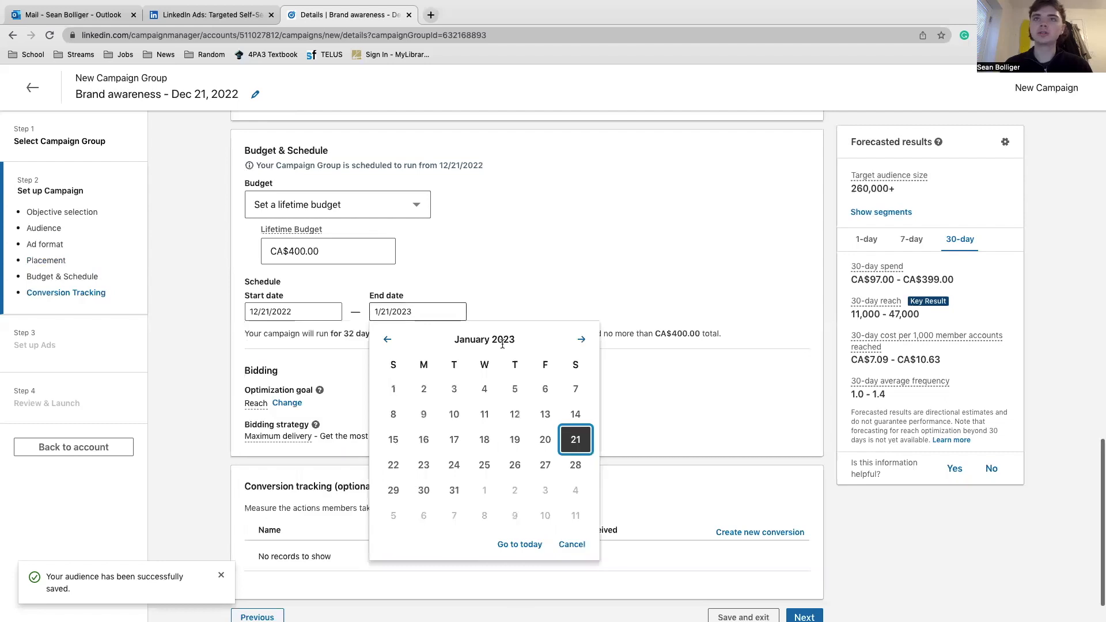
pyautogui.click(315, 317)
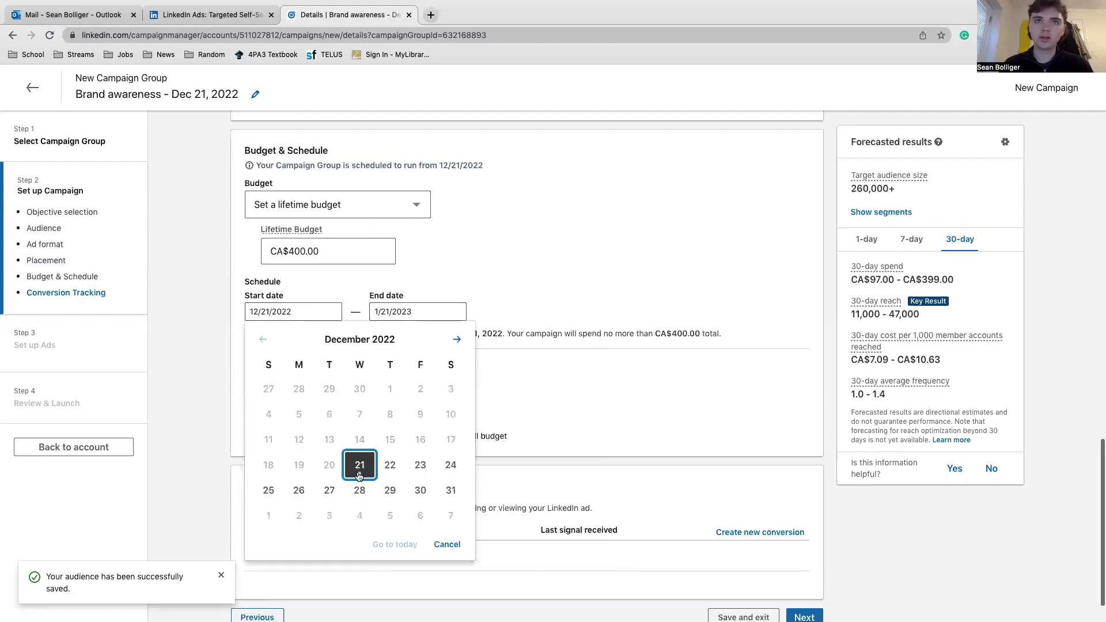
pyautogui.click(405, 321)
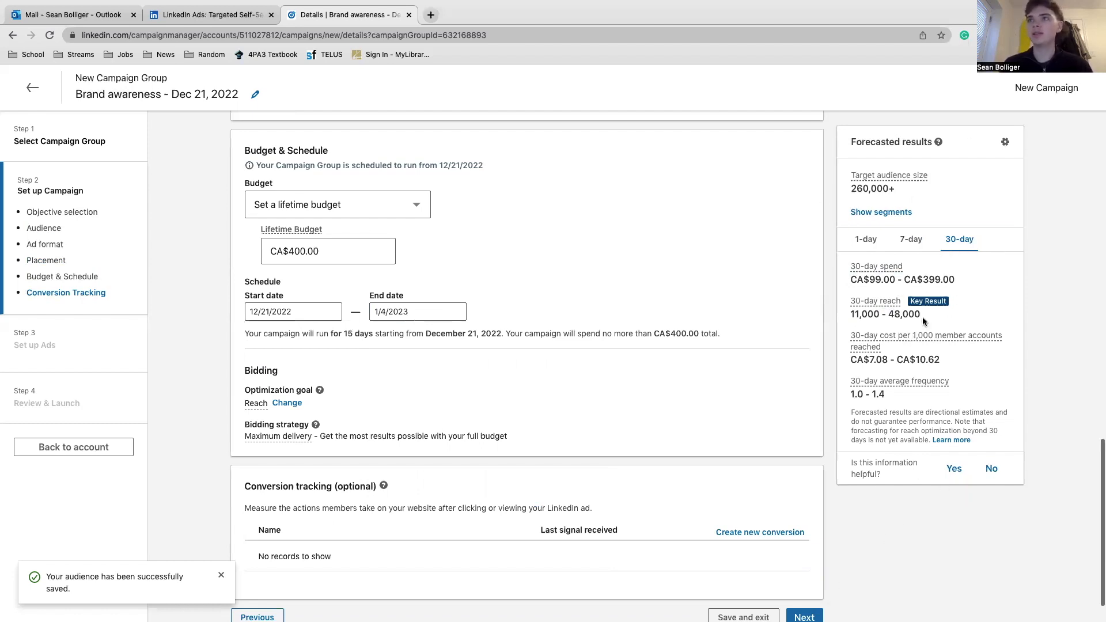
# - Examine the forecasted 30-day reach, cost per 1,000 member accounts reached, and audience segment breakdown by function
pyautogui.moveTo(922, 316); pyautogui.dragTo(872, 316)
pyautogui.moveTo(941, 360); pyautogui.dragTo(880, 360)
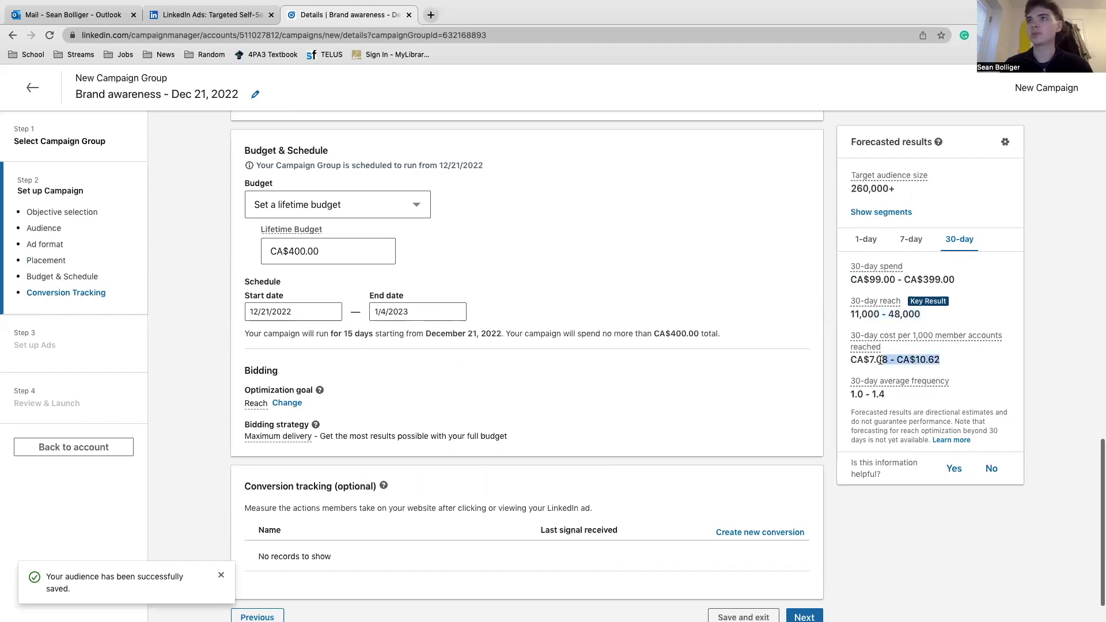
pyautogui.click(1031, 382)
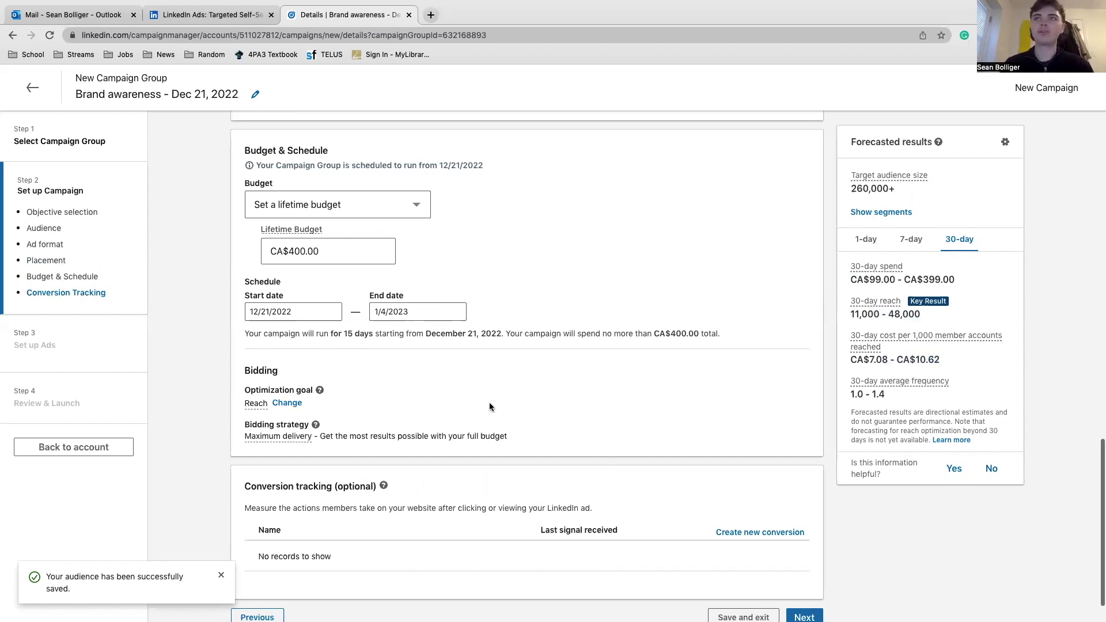
pyautogui.scroll(1, 651, 375)
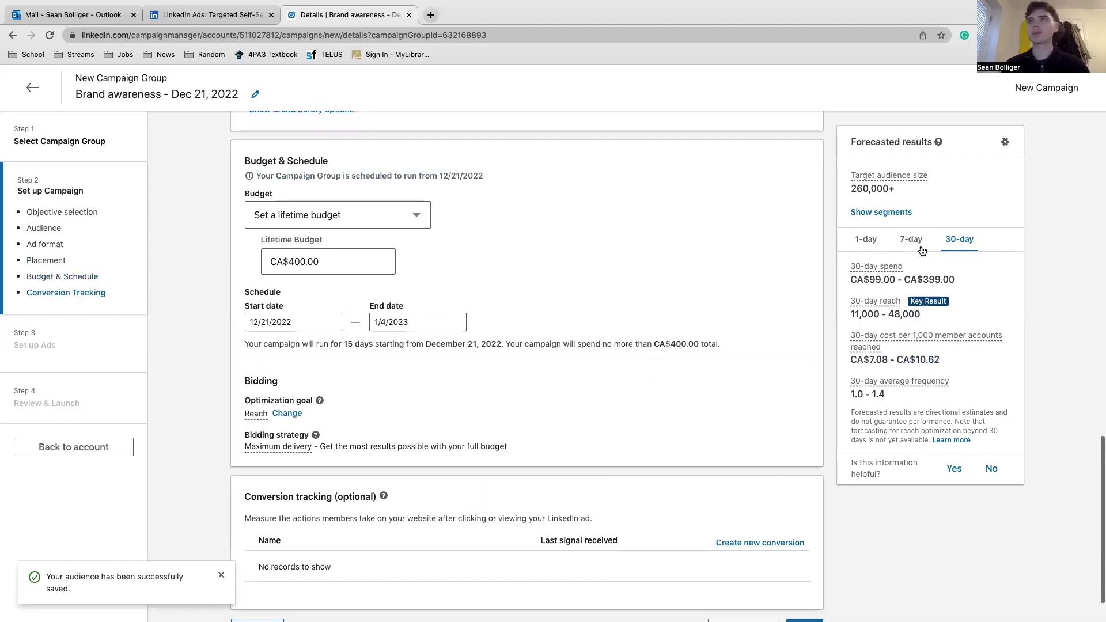
pyautogui.click(887, 214)
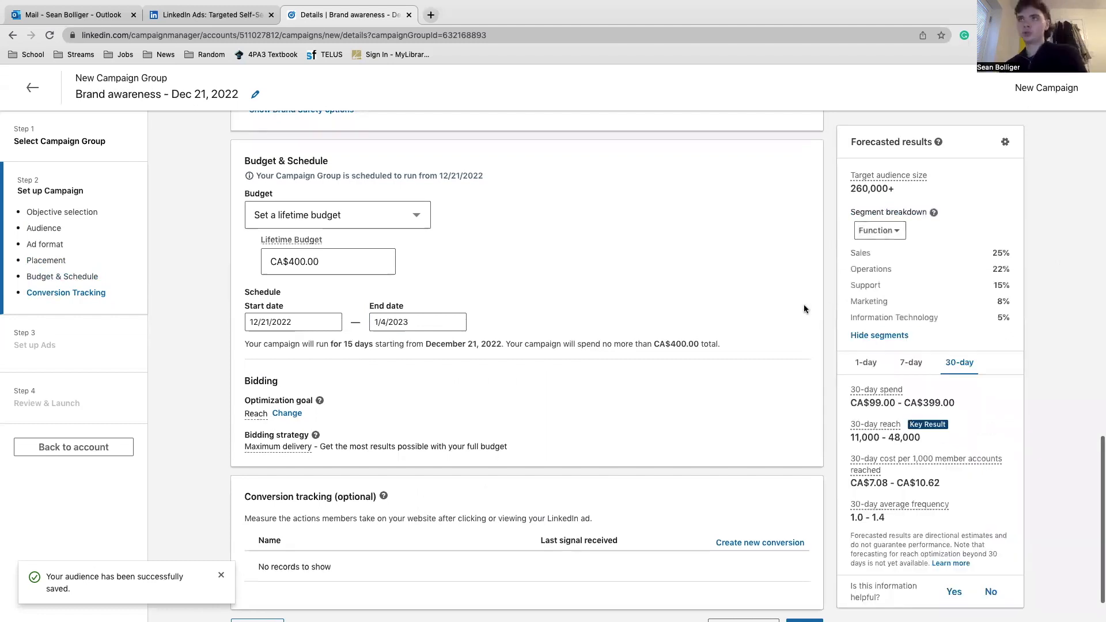
pyautogui.click(892, 339)
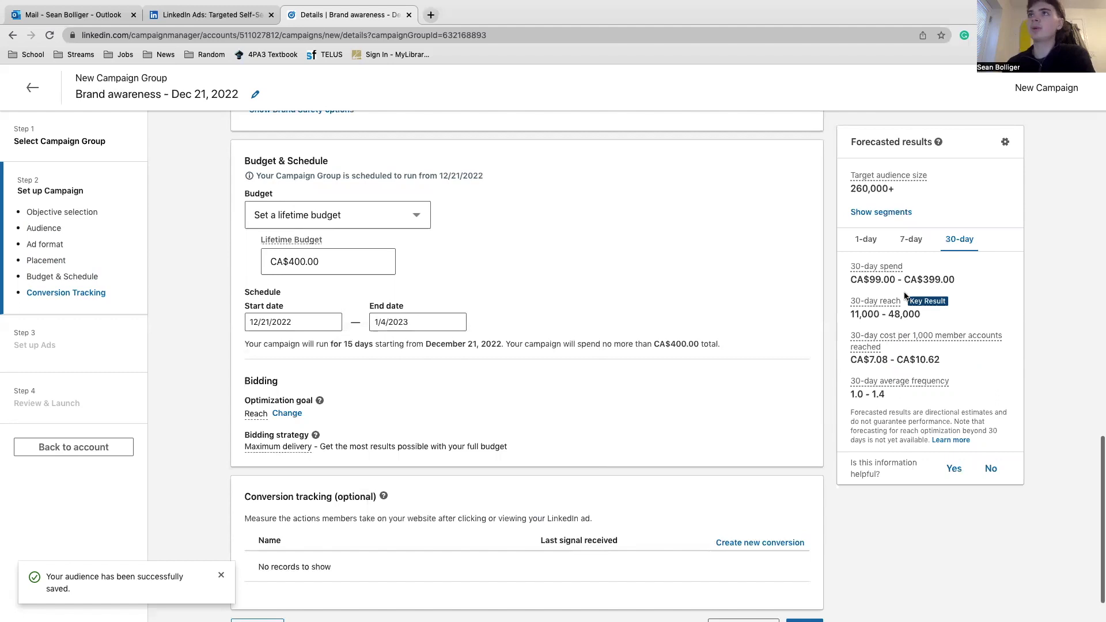
pyautogui.click(888, 214)
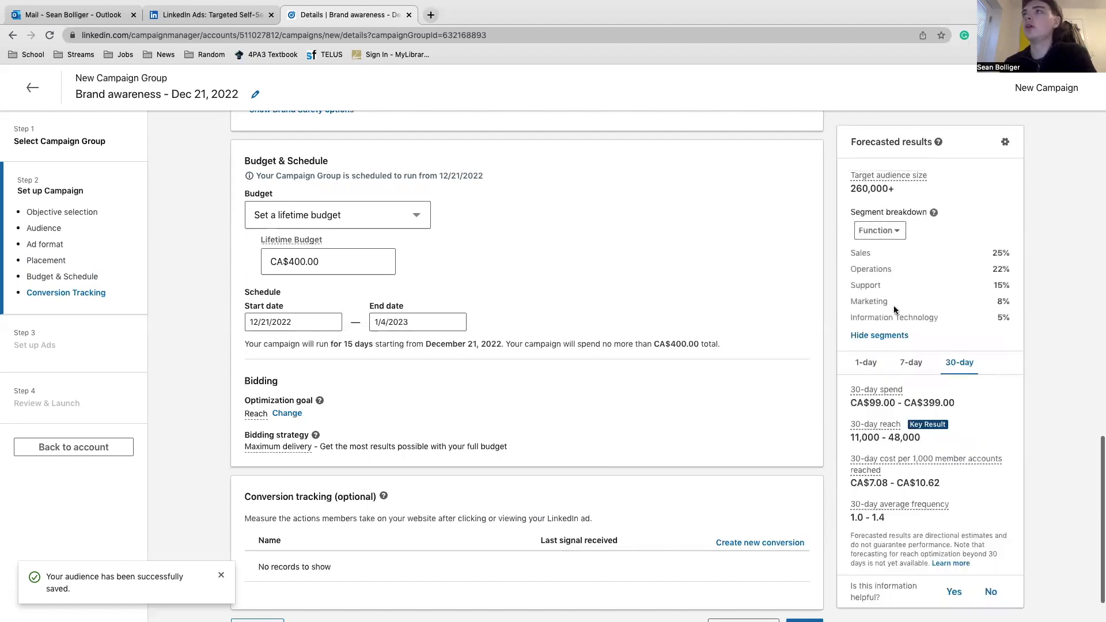
pyautogui.scroll(4, 697, 320)
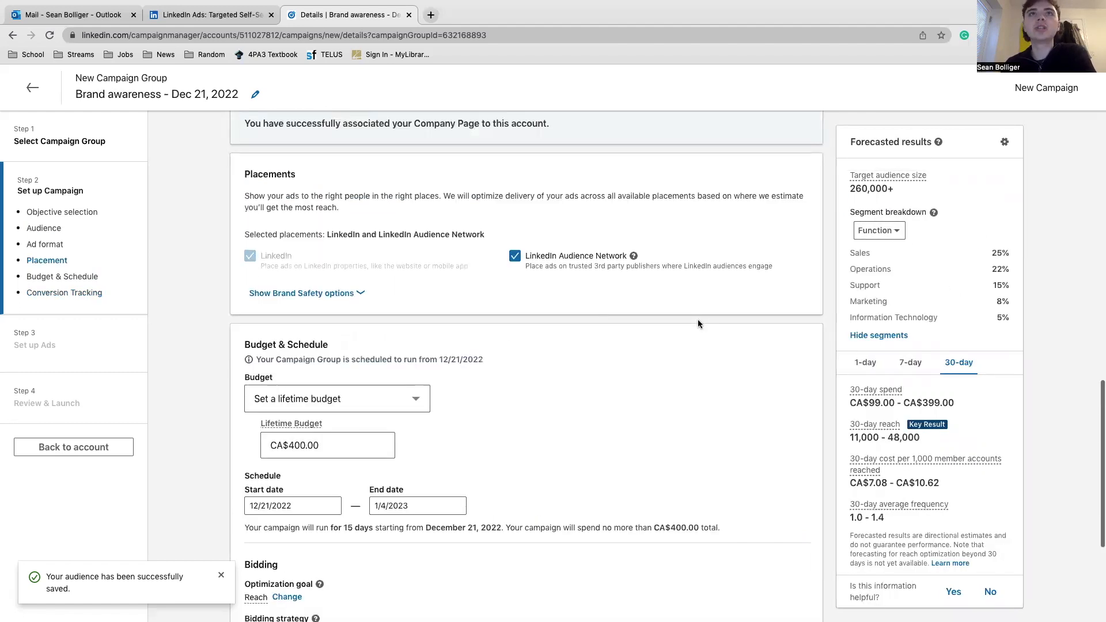
# - Switch the forecasted audience segment breakdown to Industries and examine how the target audience splits across industries
pyautogui.scroll(-4, 697, 319)
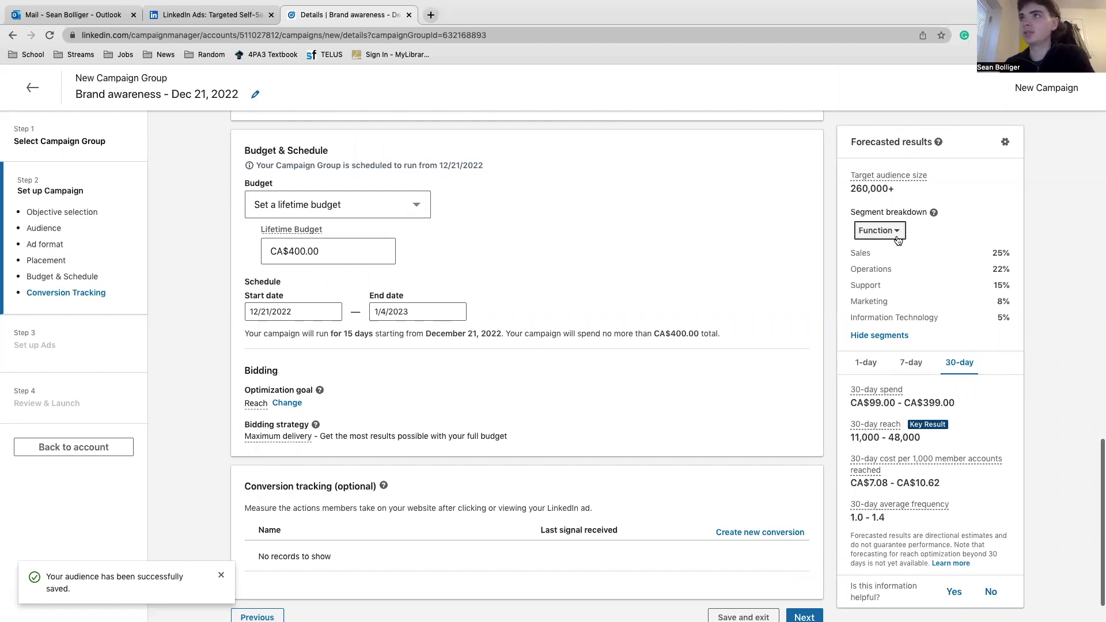
pyautogui.click(880, 231)
pyautogui.click(849, 250)
pyautogui.moveTo(849, 251); pyautogui.dragTo(905, 278)
pyautogui.click(904, 274)
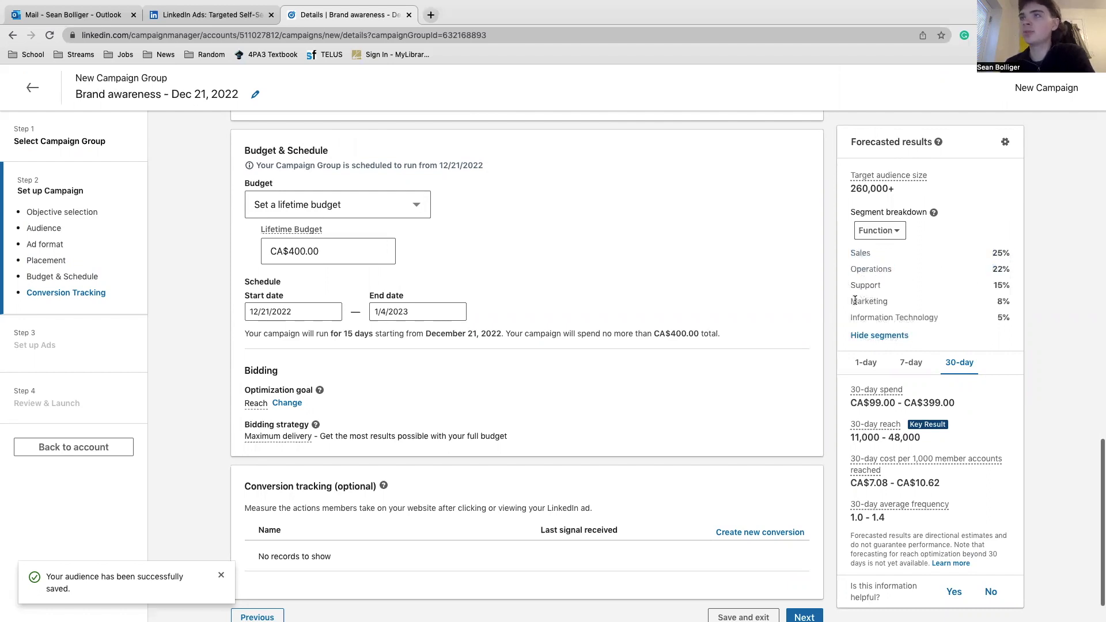
pyautogui.click(892, 234)
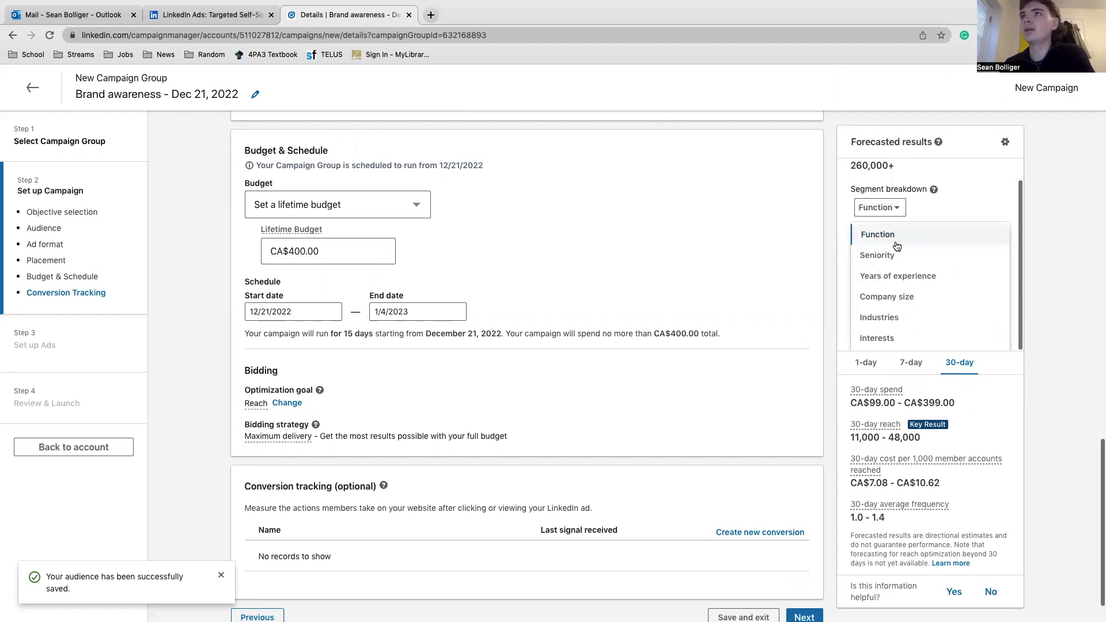
pyautogui.scroll(-1, 895, 337)
pyautogui.click(897, 321)
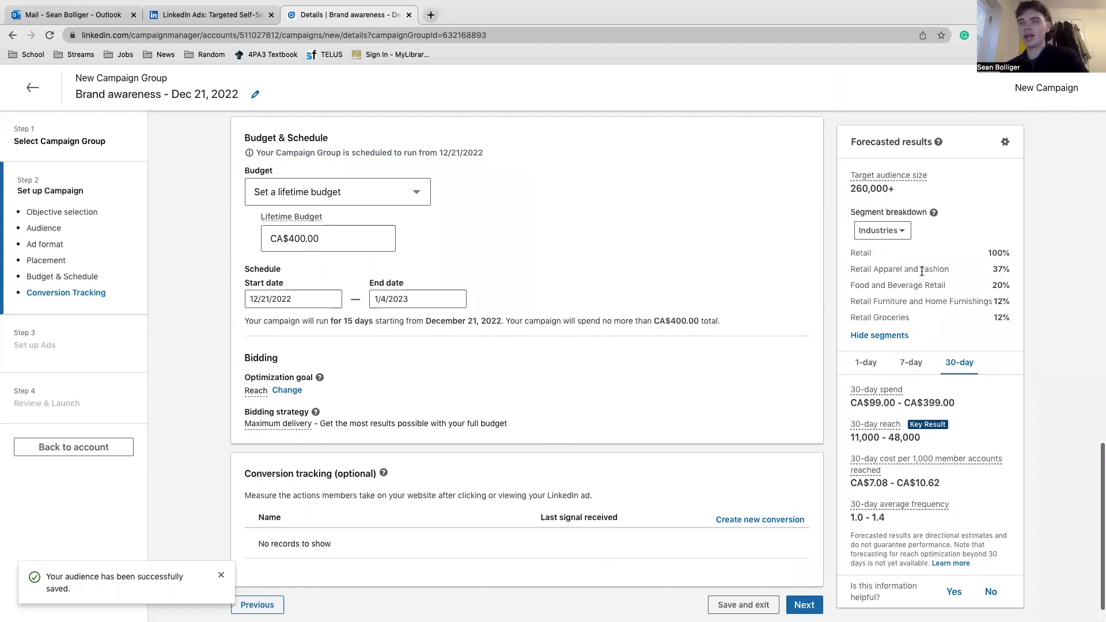
pyautogui.moveTo(852, 255); pyautogui.dragTo(1011, 275)
pyautogui.click(999, 292)
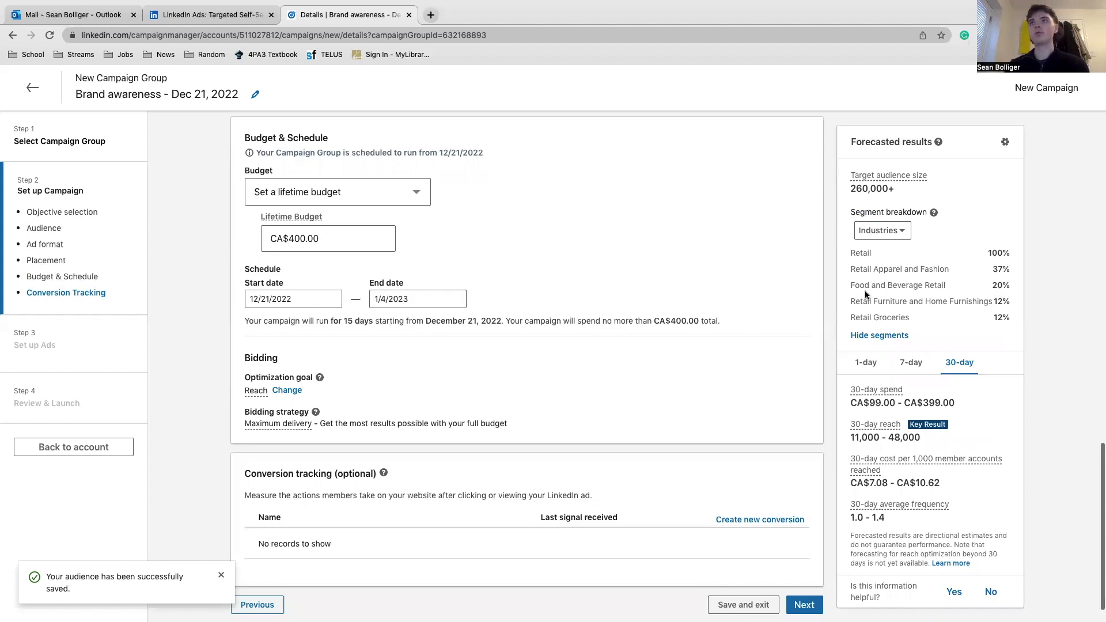
# - Switch the forecasted audience segment breakdown to Company size and examine the distribution by number of employees
pyautogui.click(896, 236)
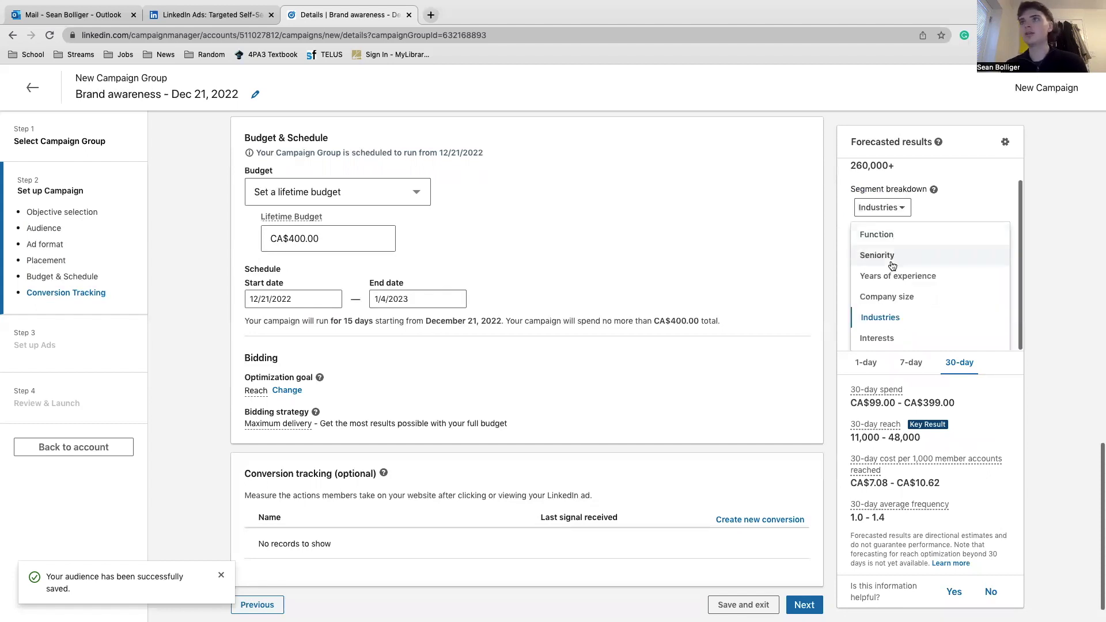
pyautogui.click(893, 297)
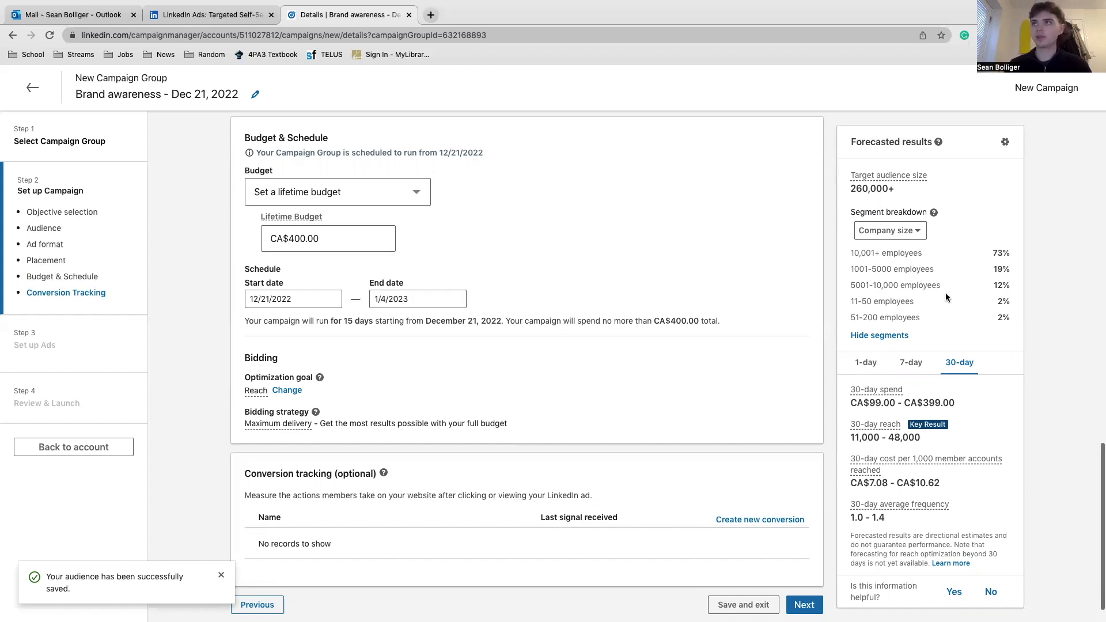
pyautogui.scroll(-1, 950, 345)
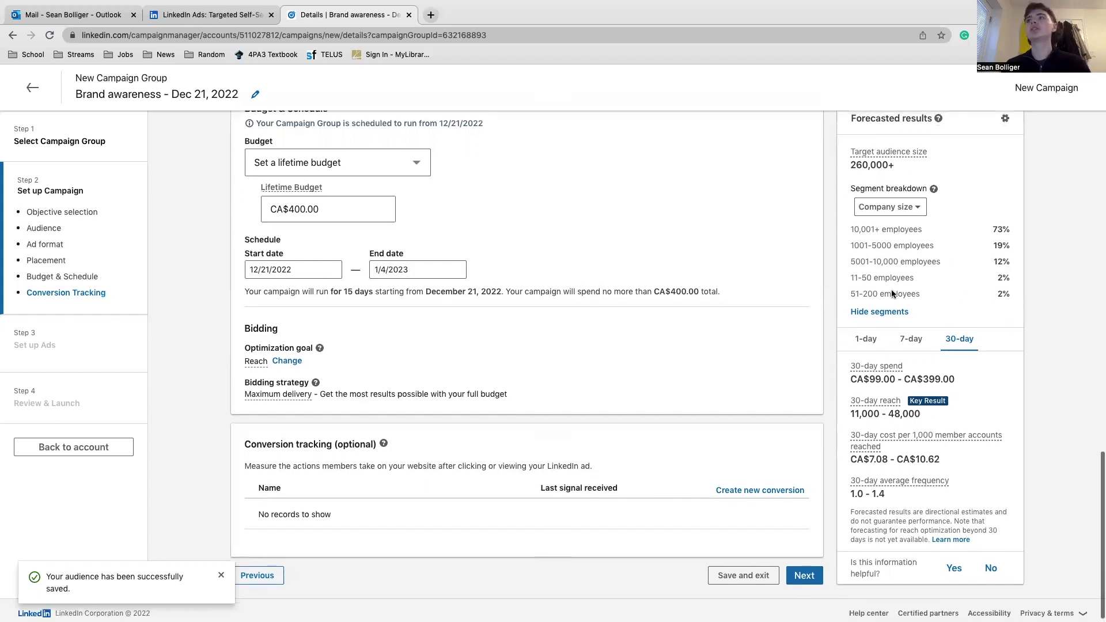
pyautogui.scroll(-1, 503, 347)
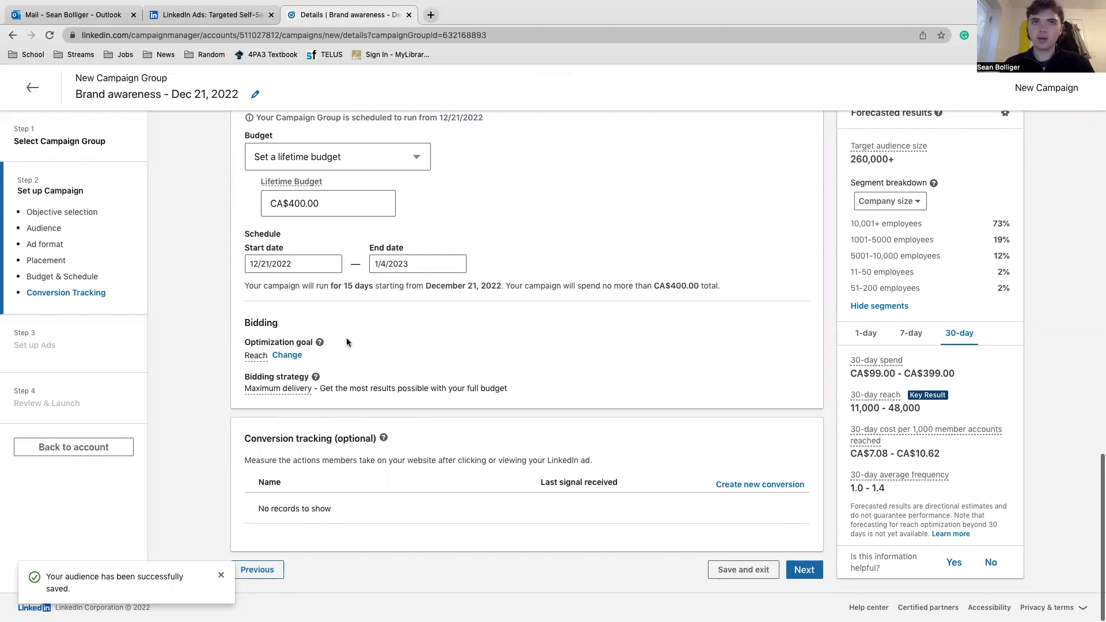
# - Change the bidding optimization goal to Impressions and reveal the additional bidding strategy options
pyautogui.scroll(2, 270, 364)
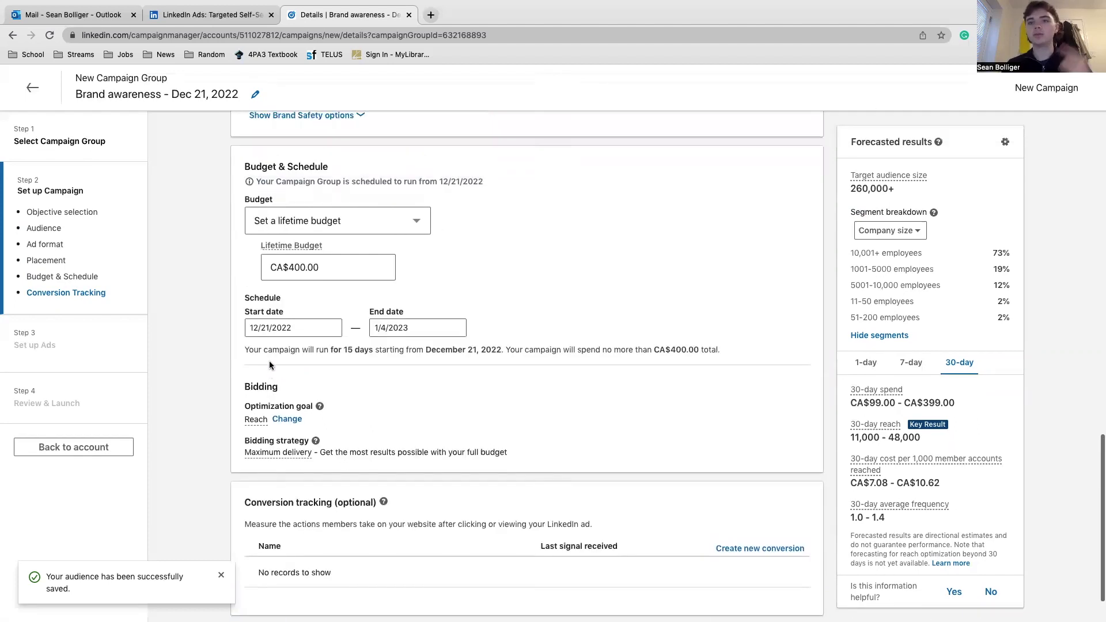
pyautogui.click(281, 421)
pyautogui.click(290, 426)
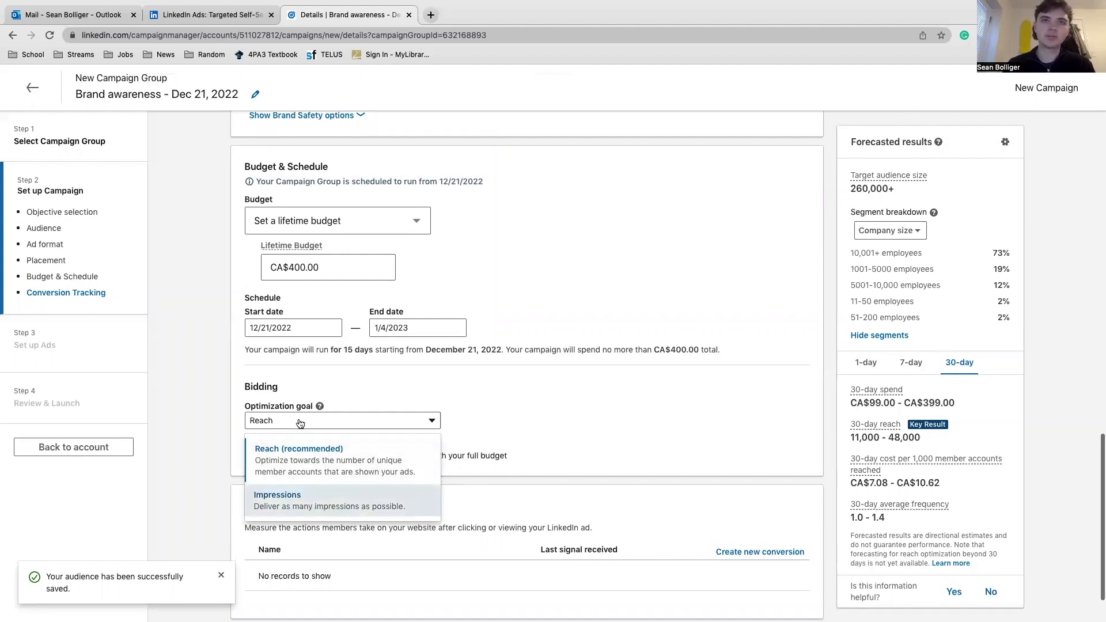
pyautogui.click(300, 498)
pyautogui.click(301, 424)
pyautogui.click(434, 450)
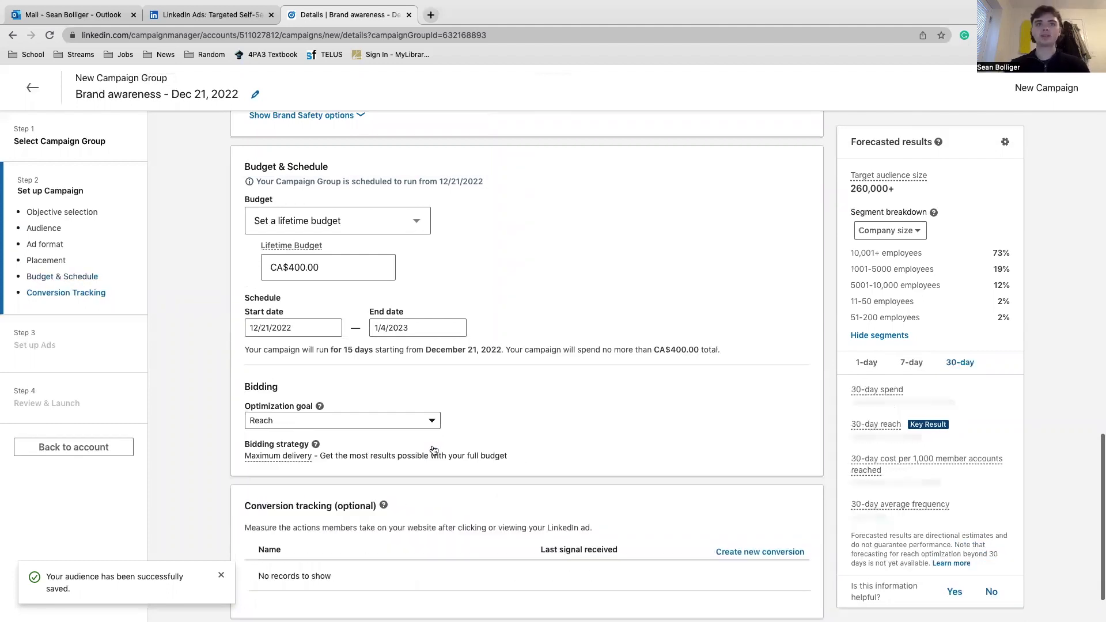
pyautogui.moveTo(265, 458)
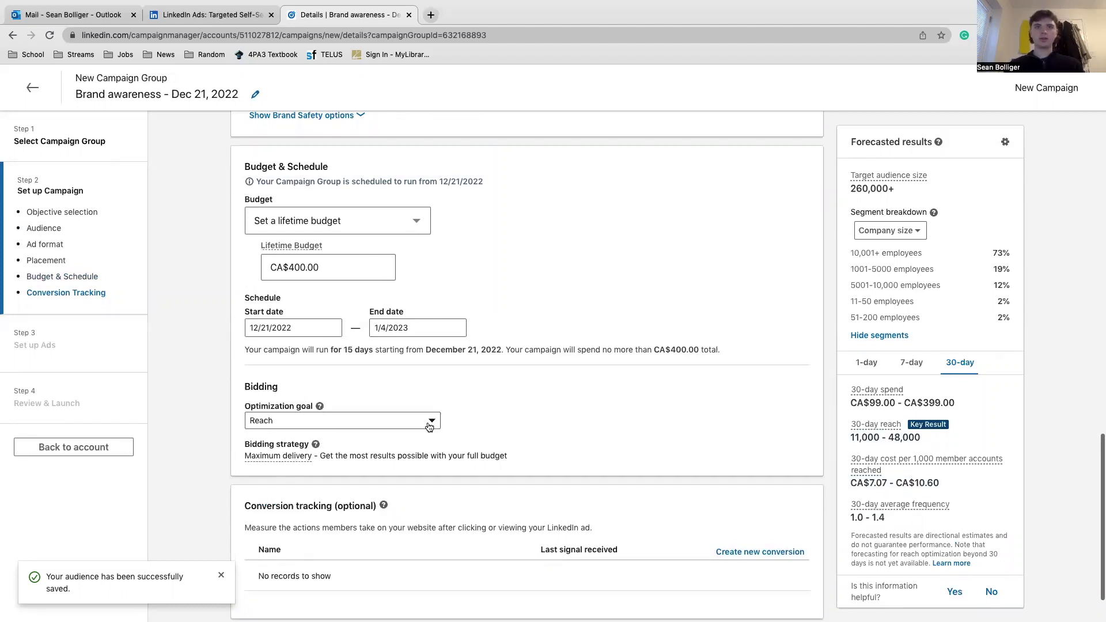
pyautogui.click(332, 420)
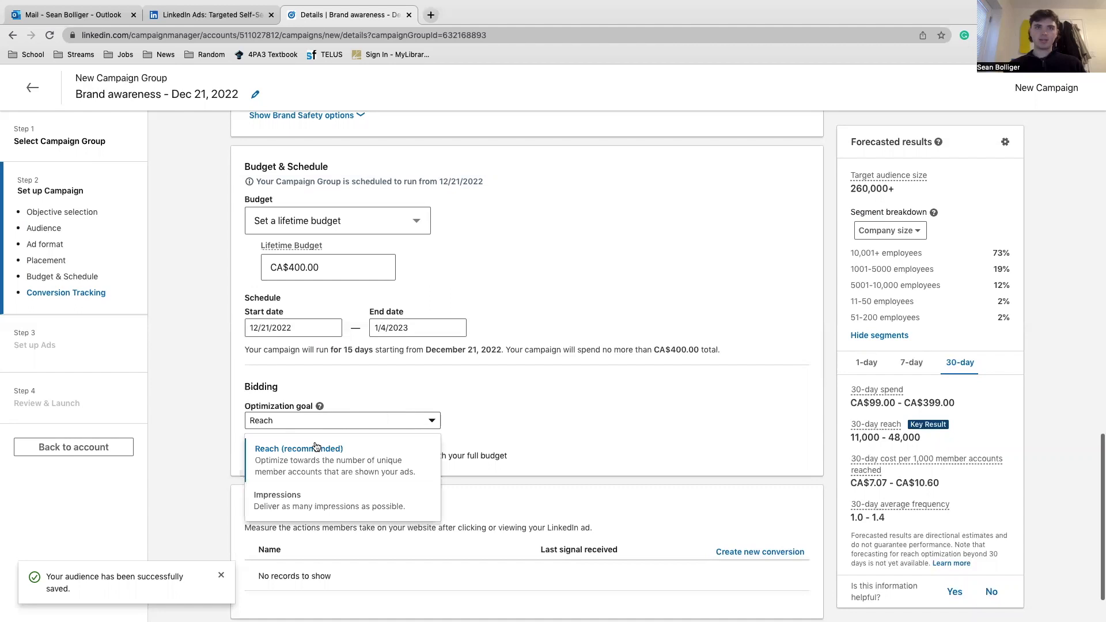
pyautogui.click(288, 490)
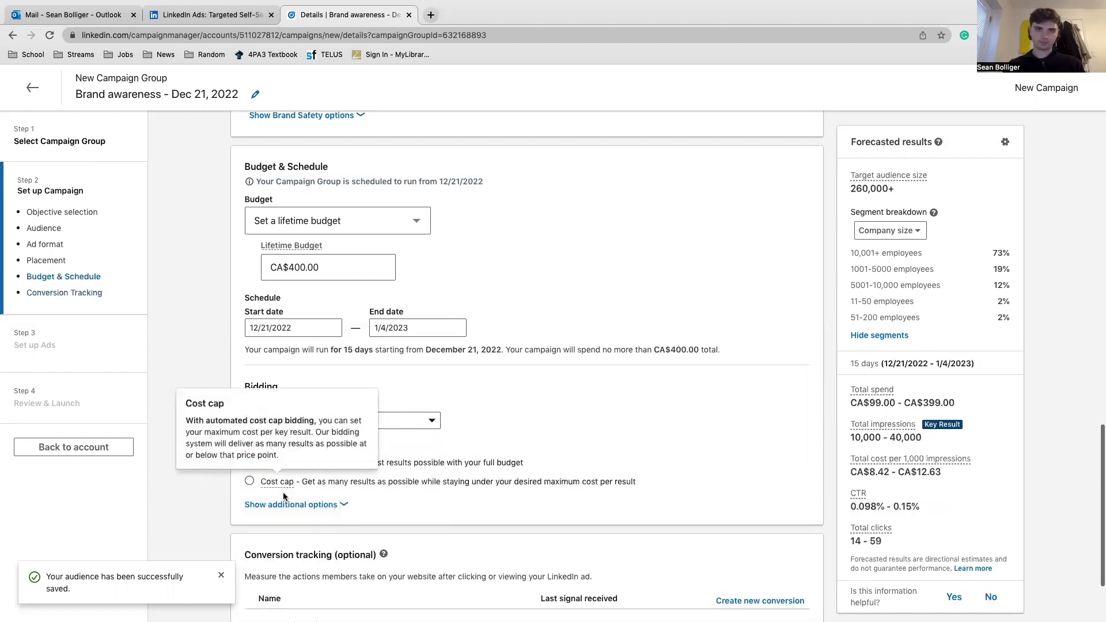
pyautogui.click(282, 506)
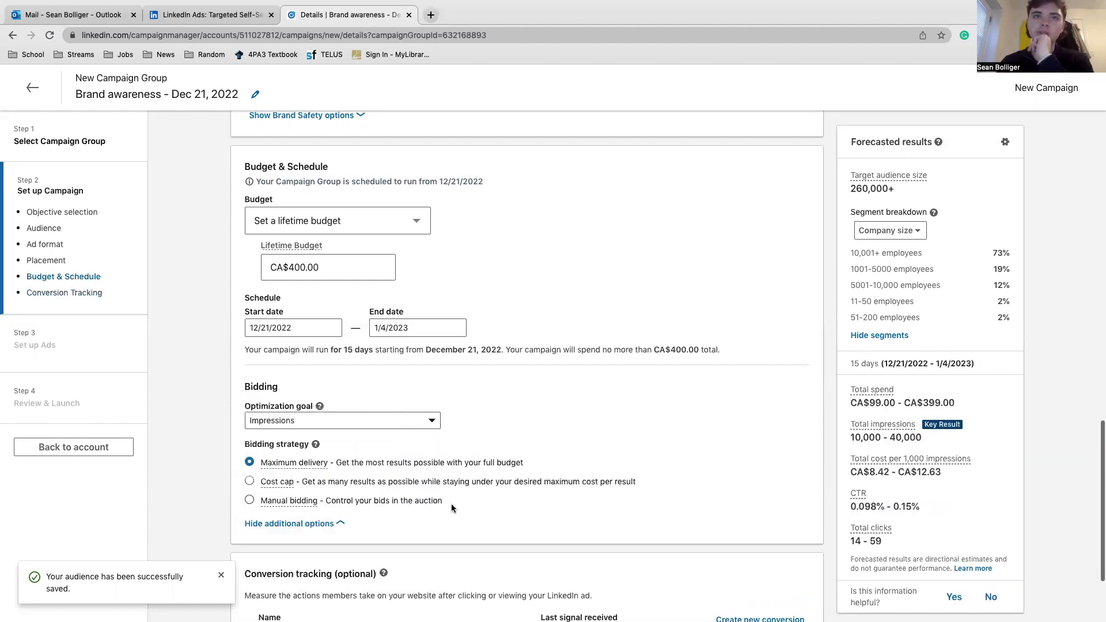
pyautogui.moveTo(398, 476)
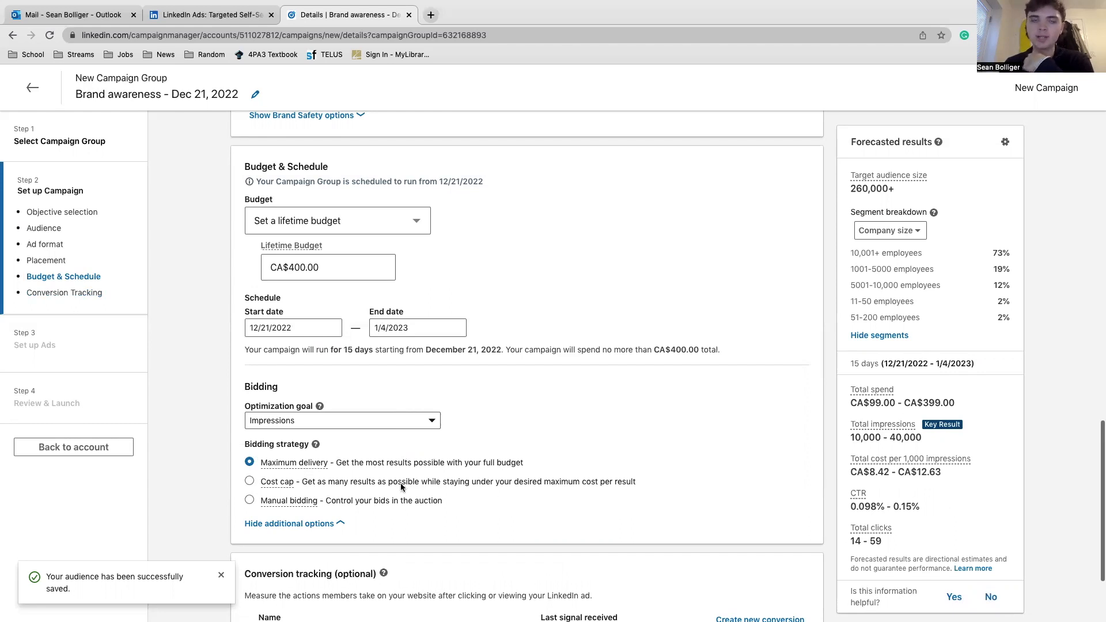
pyautogui.scroll(-2, 399, 482)
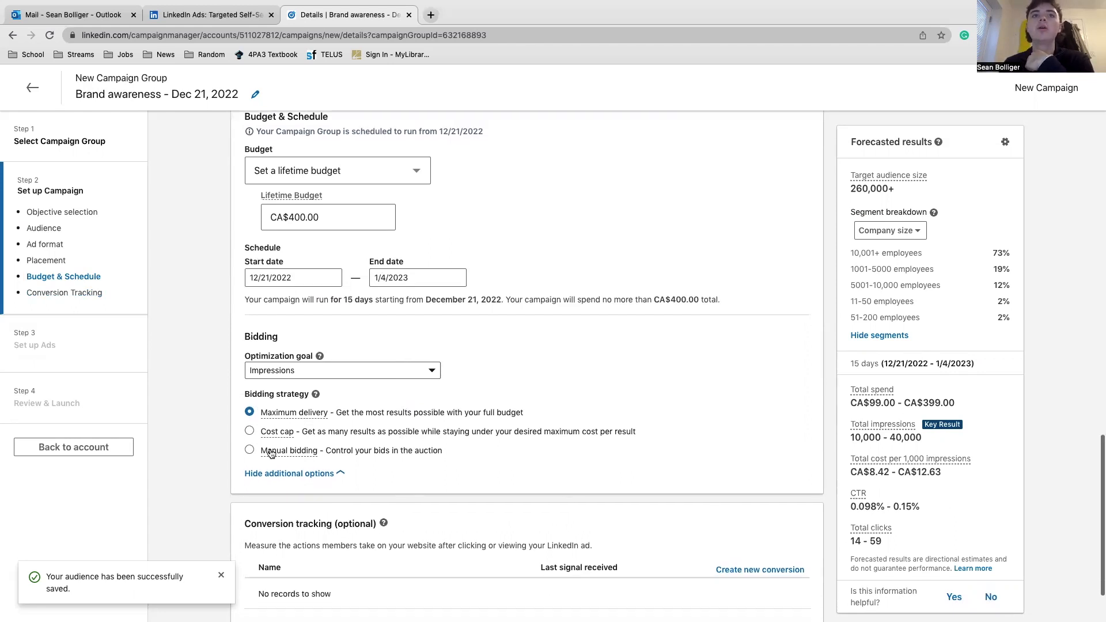
# - Try the Cost cap bidding strategy with a cap of CA$50.00 per 1,000 impressions and check the recommended cap
pyautogui.click(249, 431)
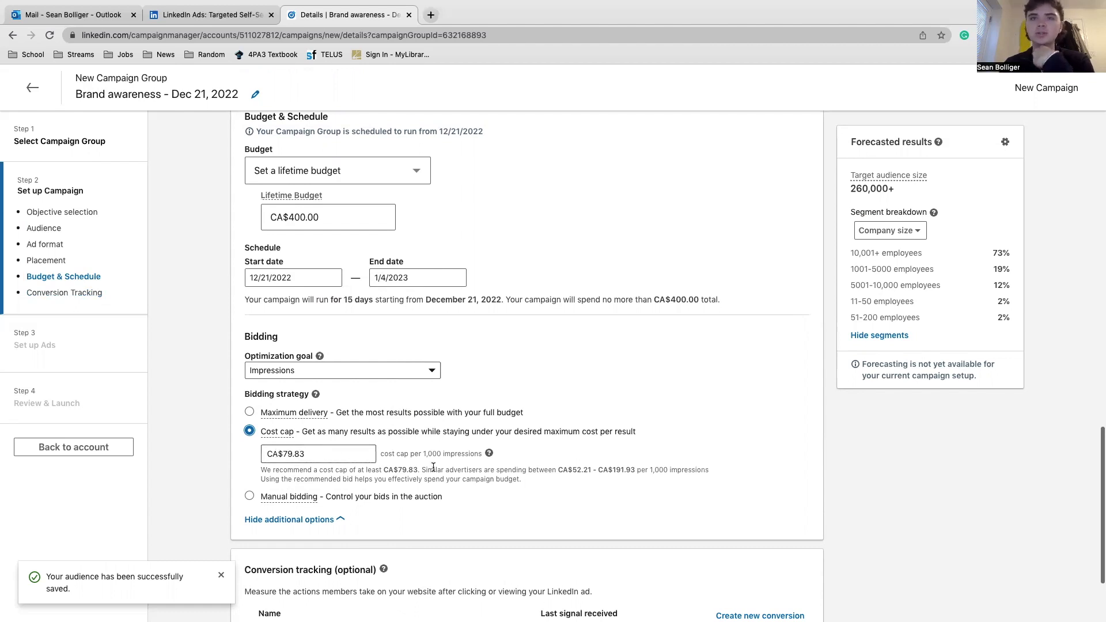
pyautogui.click(332, 454)
pyautogui.write('50')
pyautogui.click(235, 483)
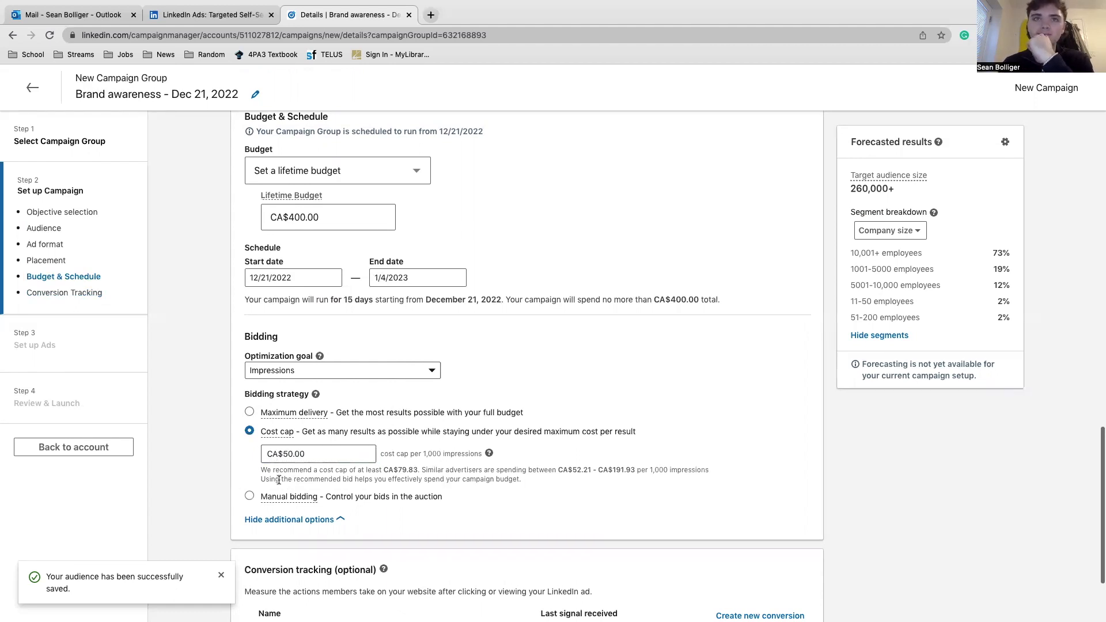
pyautogui.moveTo(385, 470); pyautogui.dragTo(422, 472)
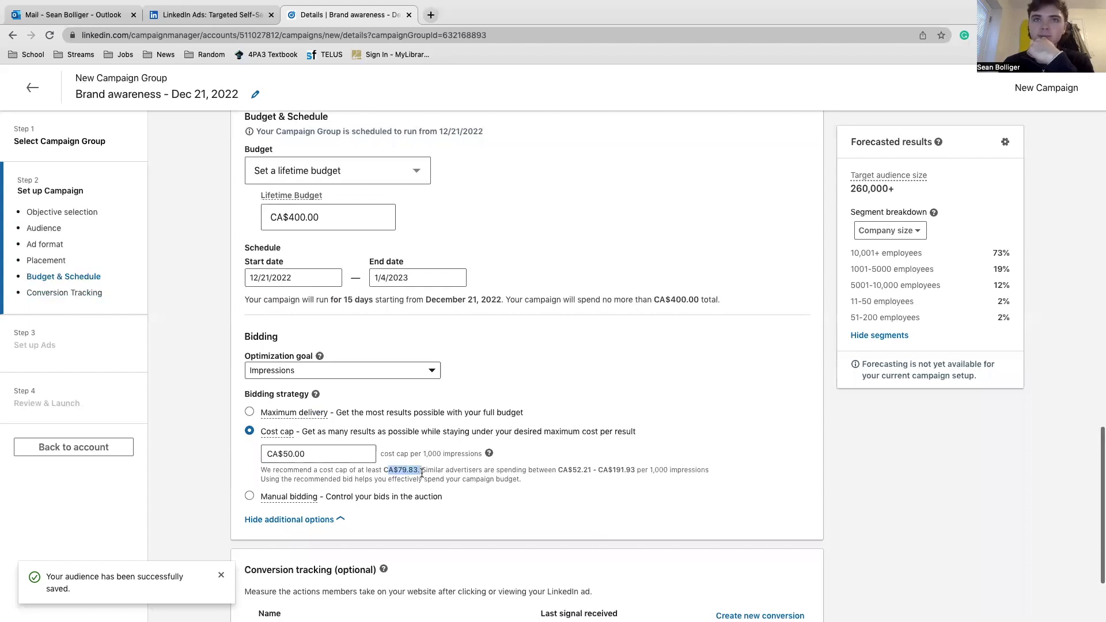
pyautogui.click(435, 473)
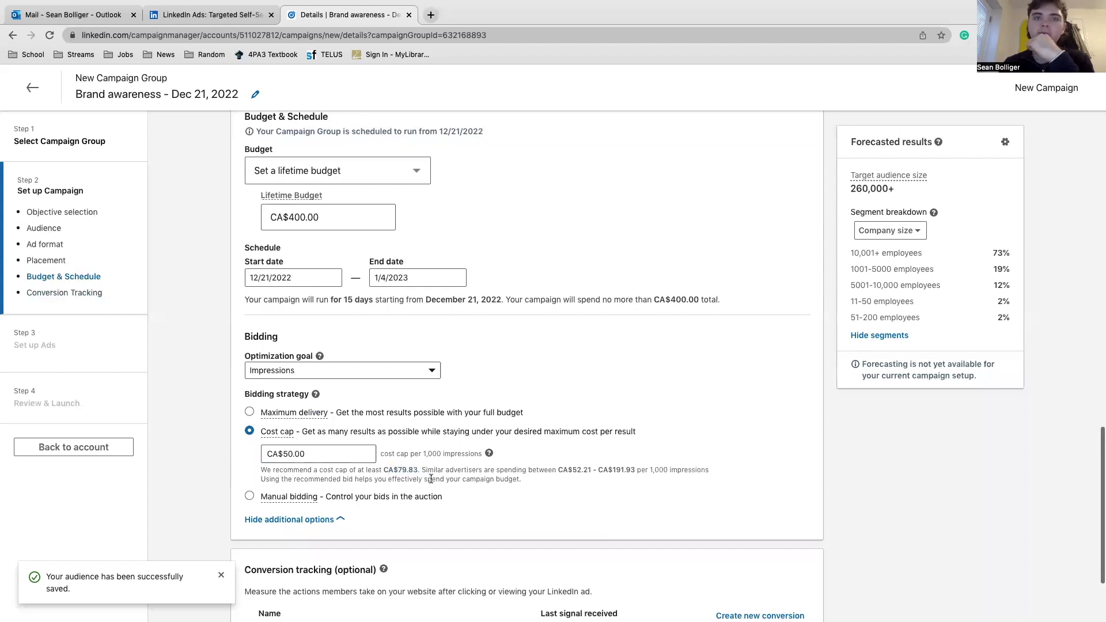
# - Try the Manual bidding strategy and examine the recommended bid and similar advertisers' bid range per 1,000 impressions
pyautogui.click(248, 495)
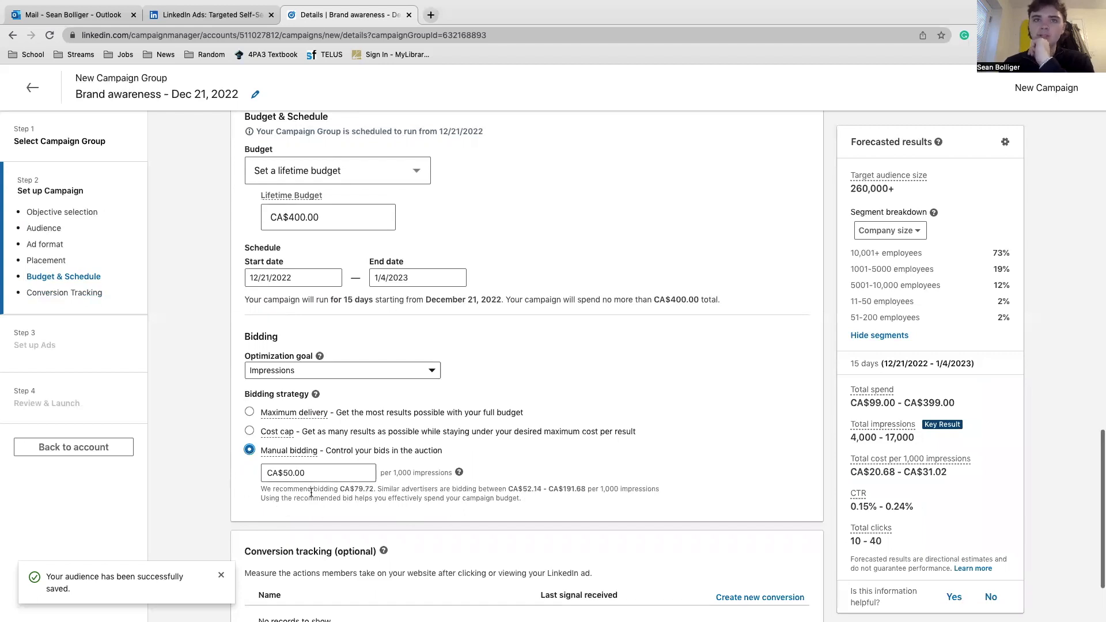
pyautogui.moveTo(299, 489); pyautogui.dragTo(390, 490)
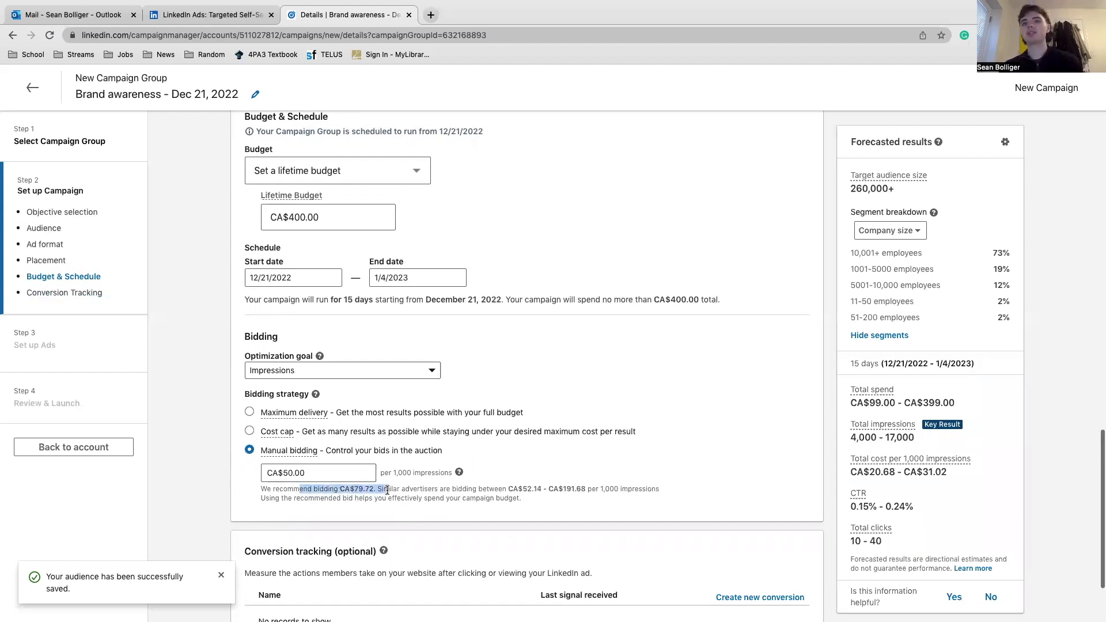
pyautogui.click(435, 494)
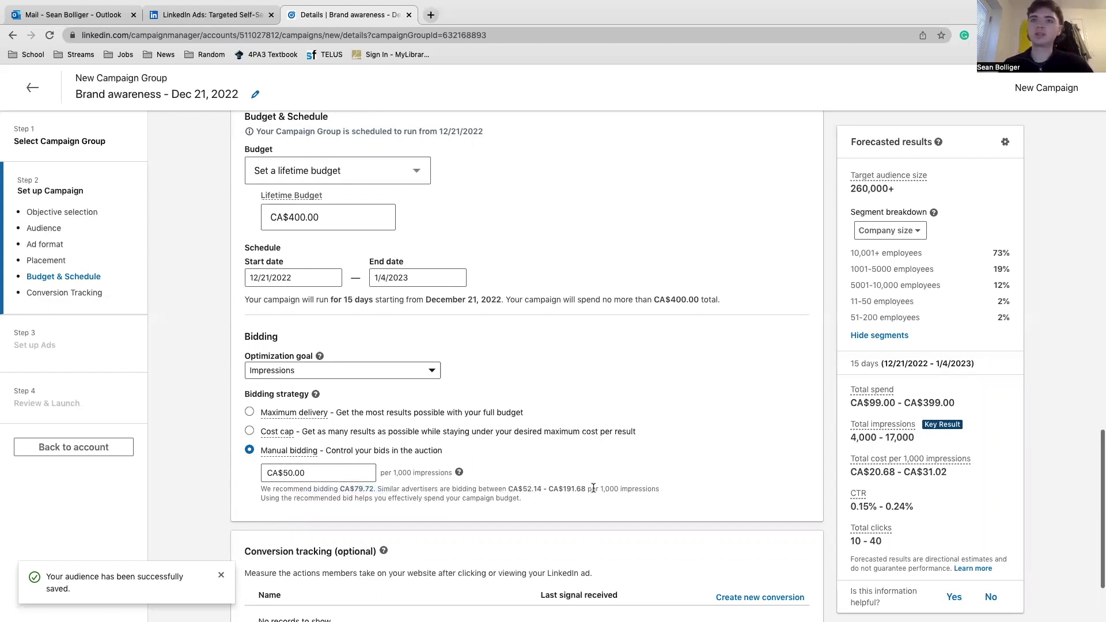
pyautogui.moveTo(600, 489); pyautogui.dragTo(633, 489)
pyautogui.click(657, 491)
pyautogui.click(328, 475)
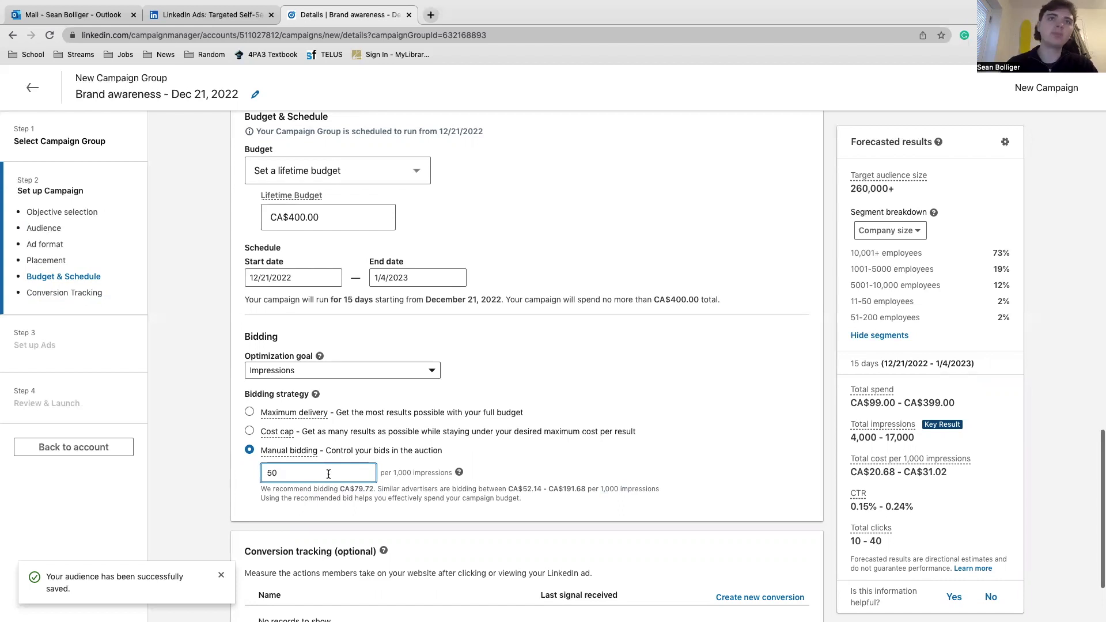
pyautogui.click(247, 473)
# - Set the bidding strategy to Maximum delivery and collapse the additional bidding options
pyautogui.click(250, 410)
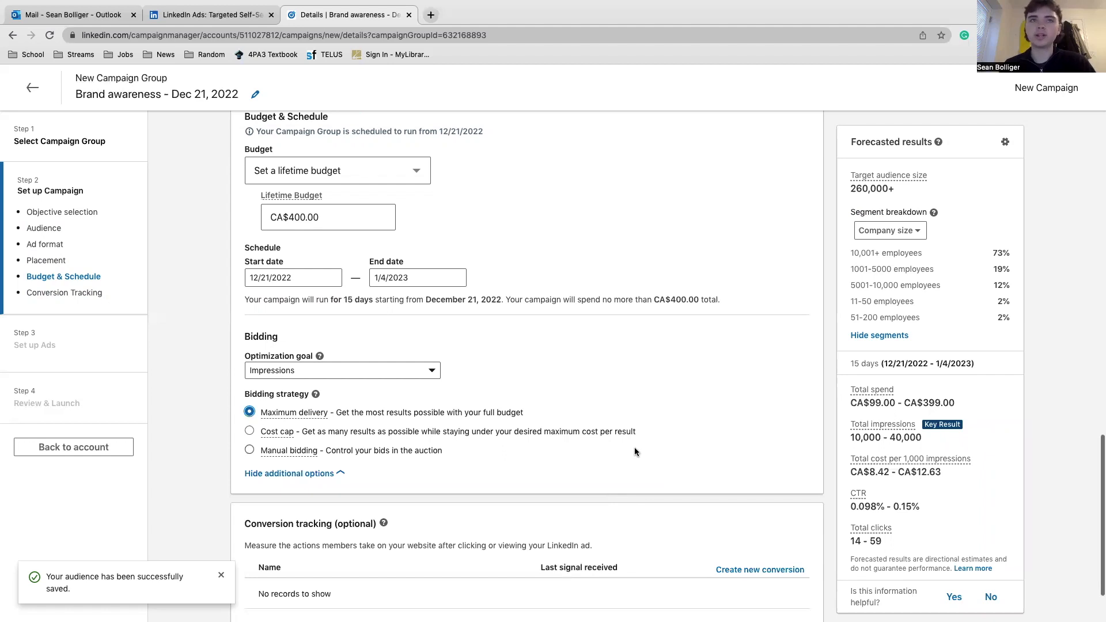
pyautogui.scroll(-1, 458, 410)
pyautogui.click(331, 429)
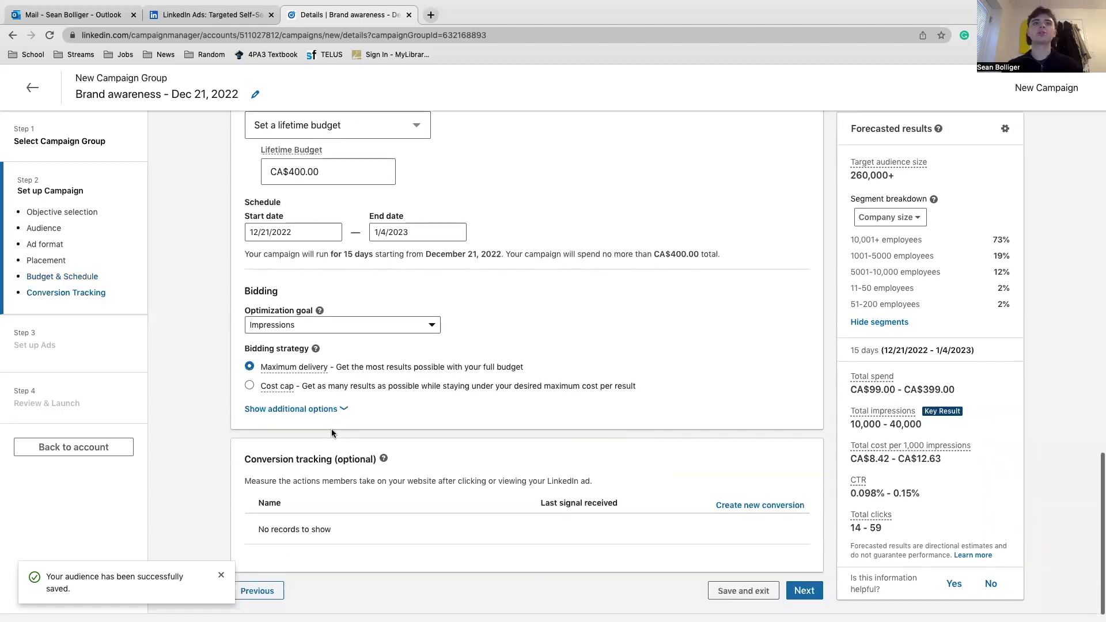
# - Start a new conversion for the campaign, name it Ad Click, and set its tracked behavior to Outbound Click
pyautogui.scroll(-1, 399, 391)
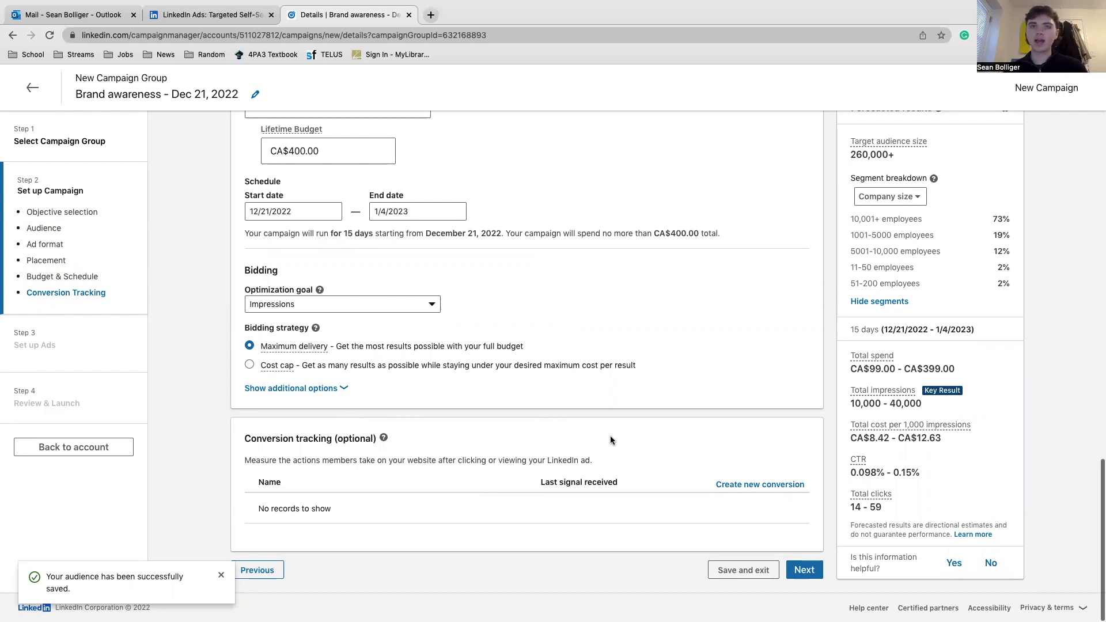
pyautogui.click(732, 487)
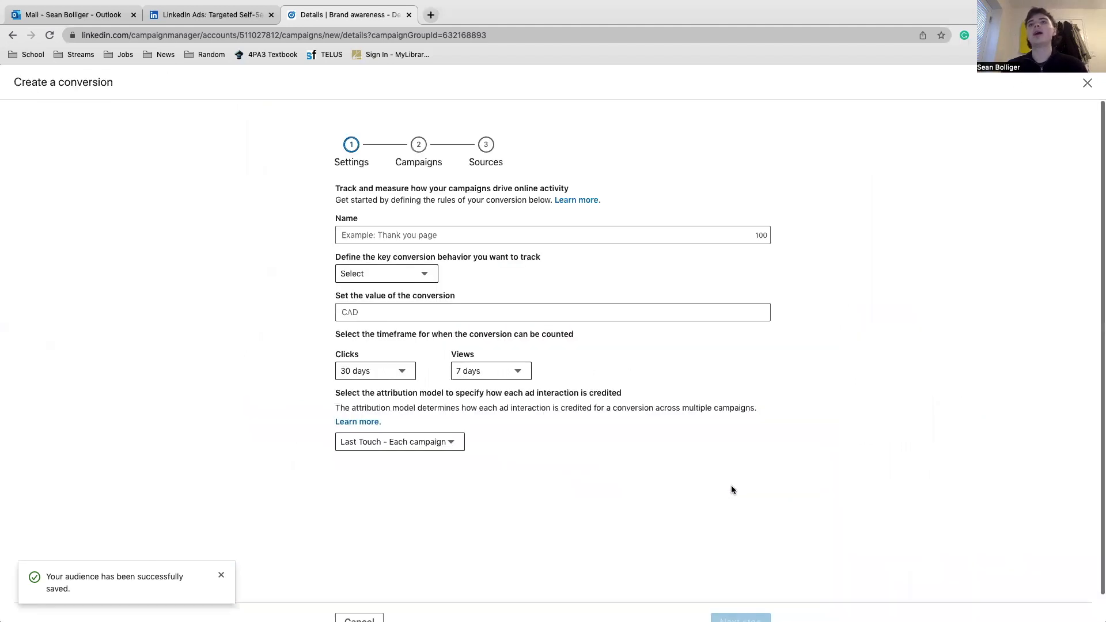
pyautogui.click(411, 230)
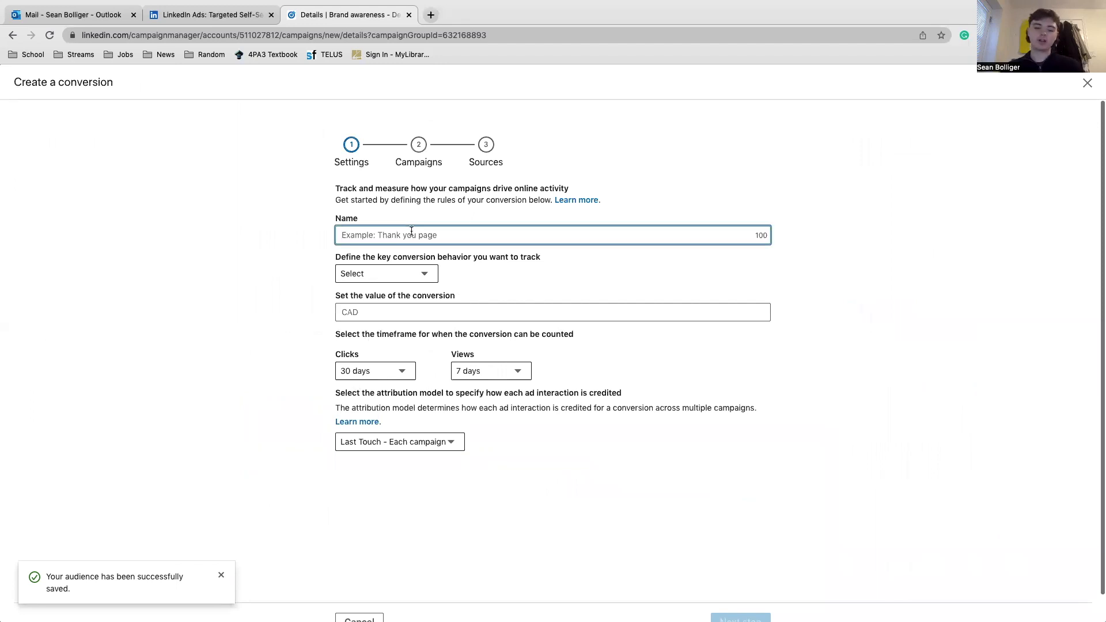
pyautogui.write('Ad Click')
pyautogui.click(418, 275)
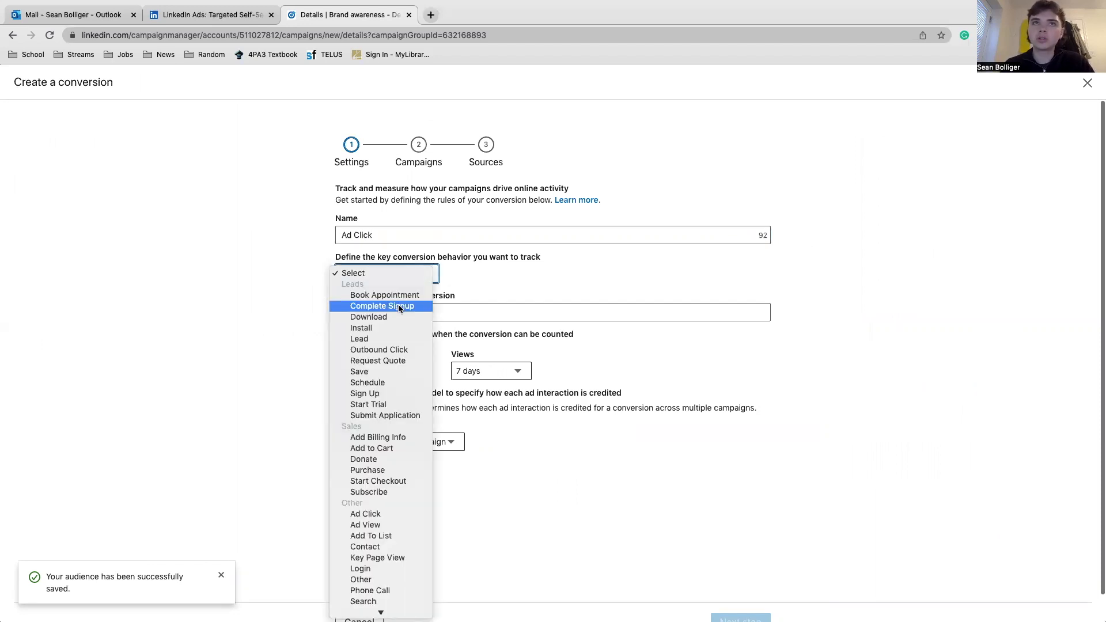
pyautogui.click(388, 350)
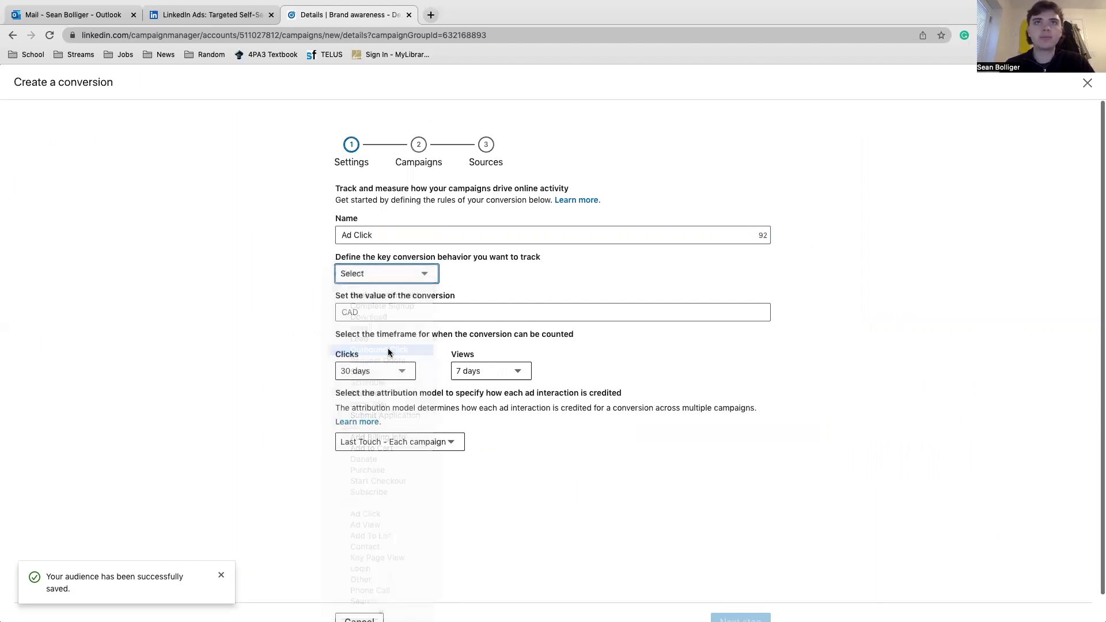
pyautogui.click(384, 316)
pyautogui.click(268, 353)
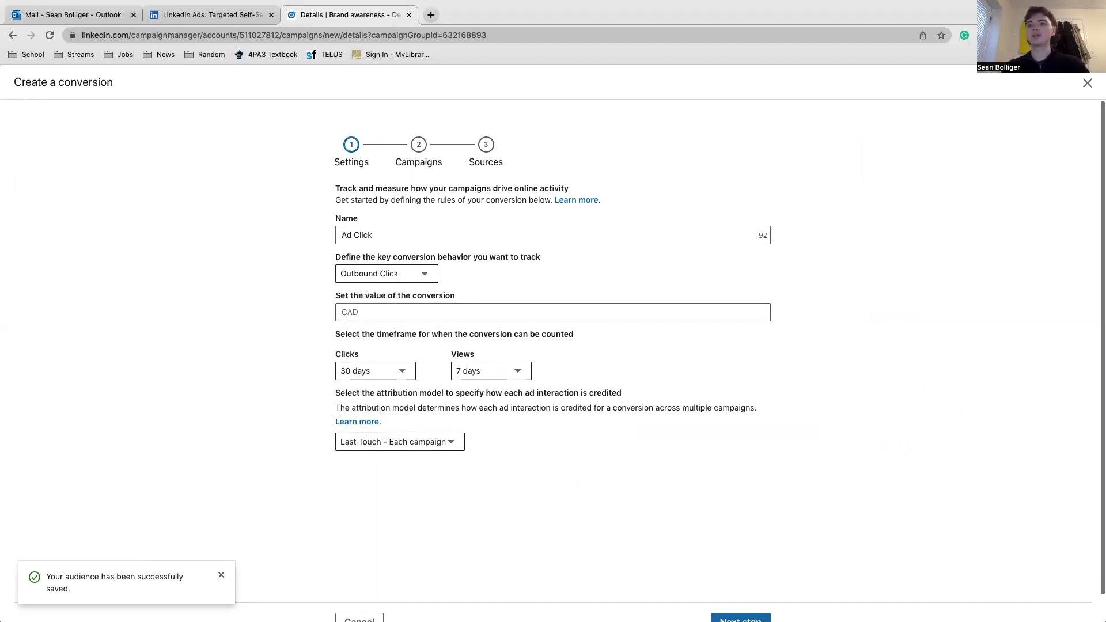
pyautogui.scroll(-1, 641, 454)
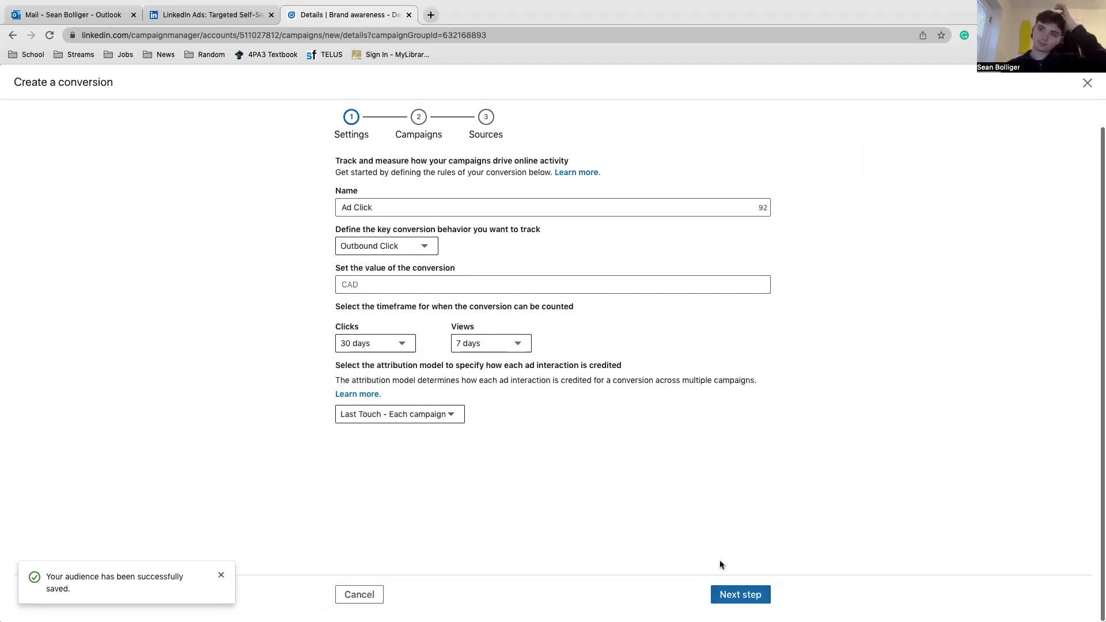
# - Advance the new conversion to its sources and examine the Insight Tag and page load or event-specific tracking methods
pyautogui.click(740, 594)
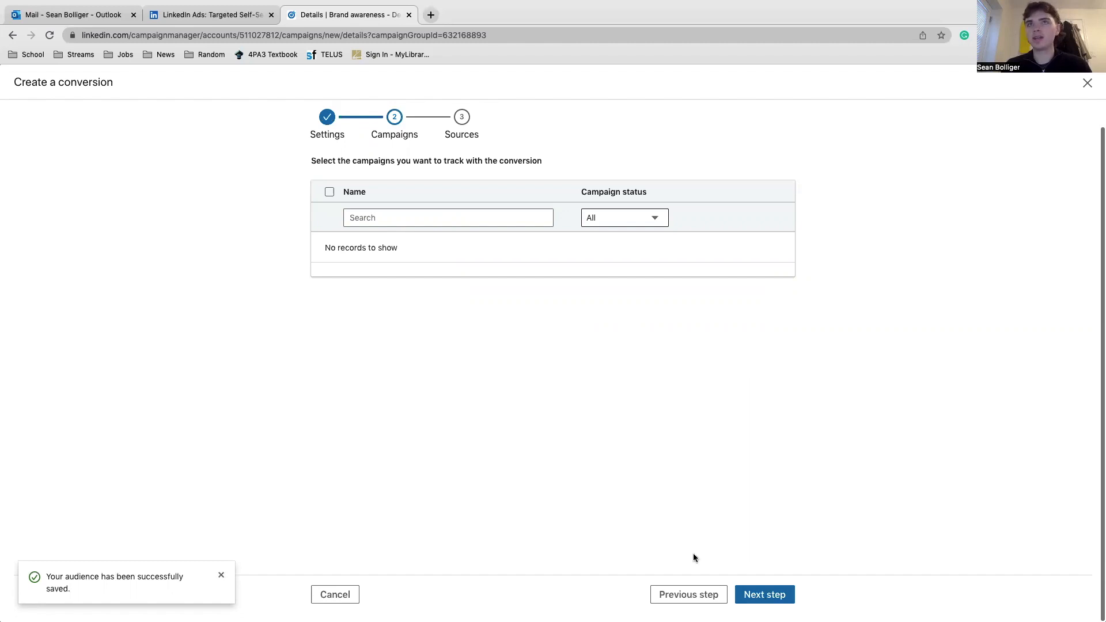
pyautogui.click(755, 595)
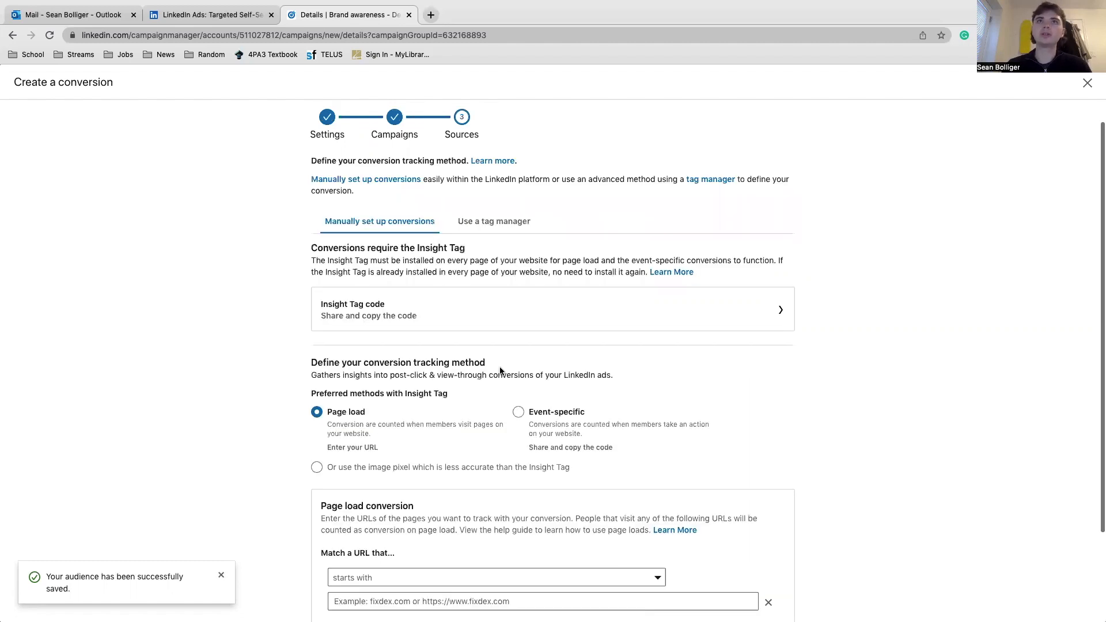
pyautogui.scroll(-4, 483, 381)
pyautogui.scroll(4, 482, 381)
pyautogui.scroll(-1, 482, 381)
pyautogui.scroll(-1, 483, 382)
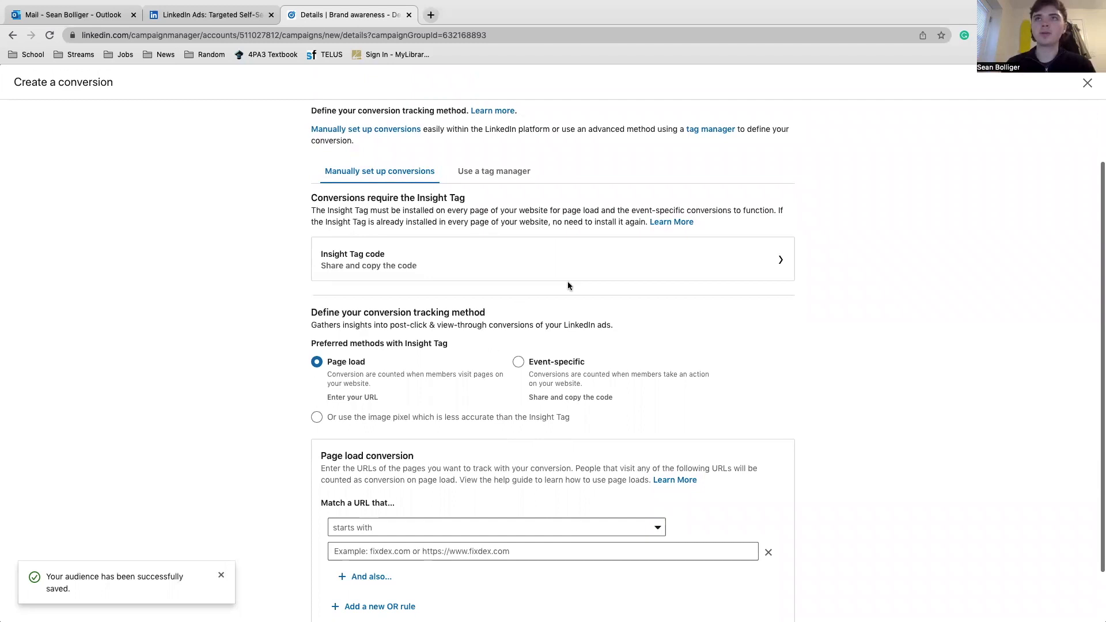
pyautogui.scroll(2, 378, 321)
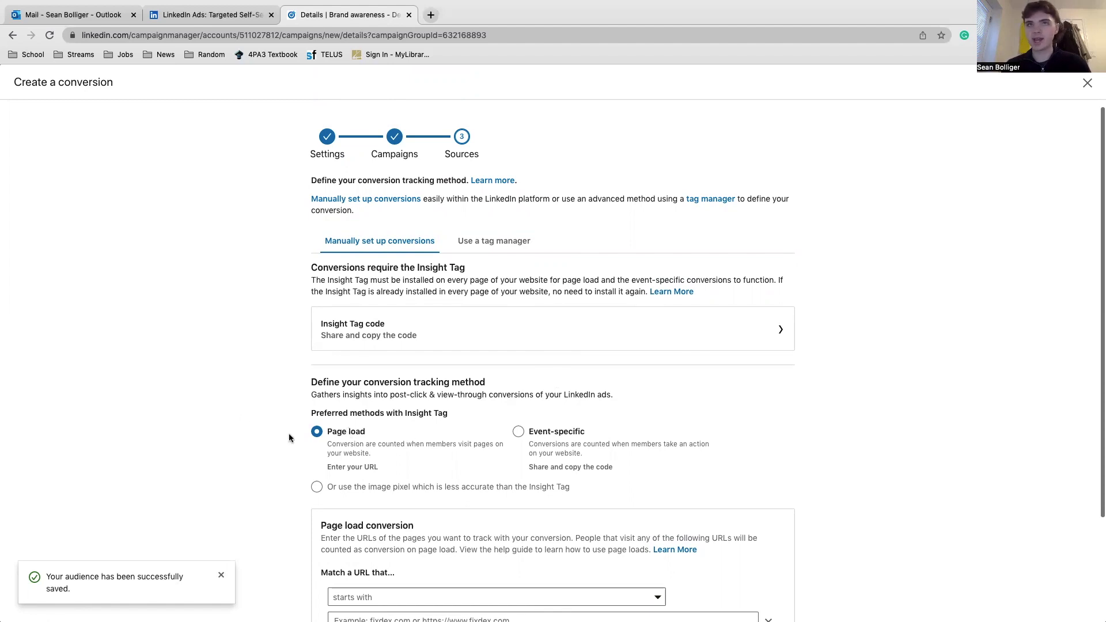
pyautogui.scroll(-3, 261, 404)
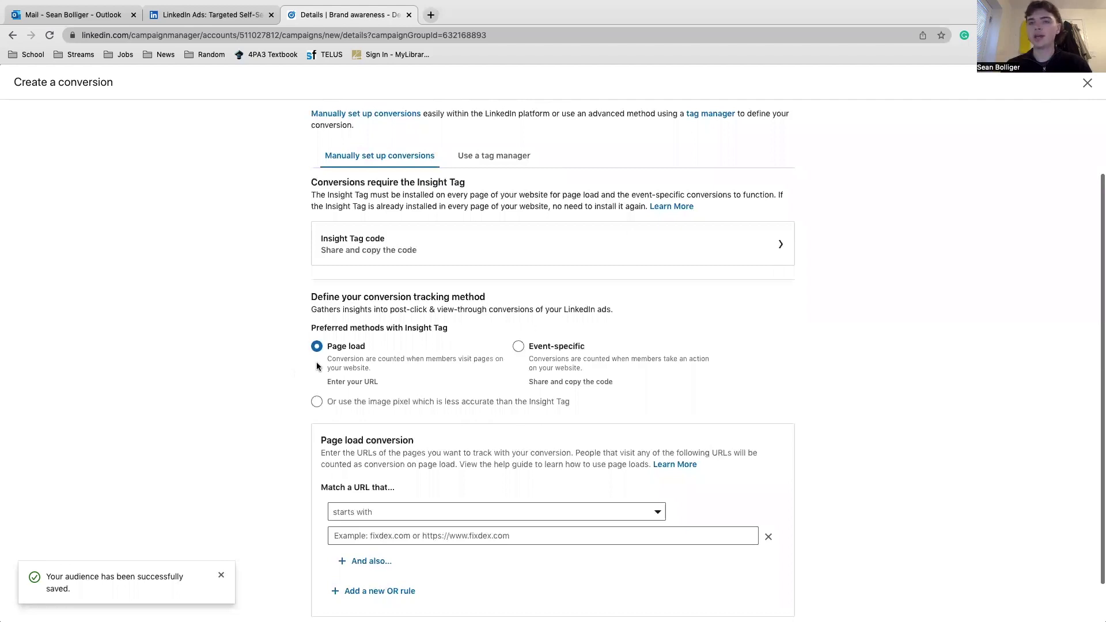
pyautogui.scroll(-1, 191, 357)
pyautogui.scroll(-2, 190, 357)
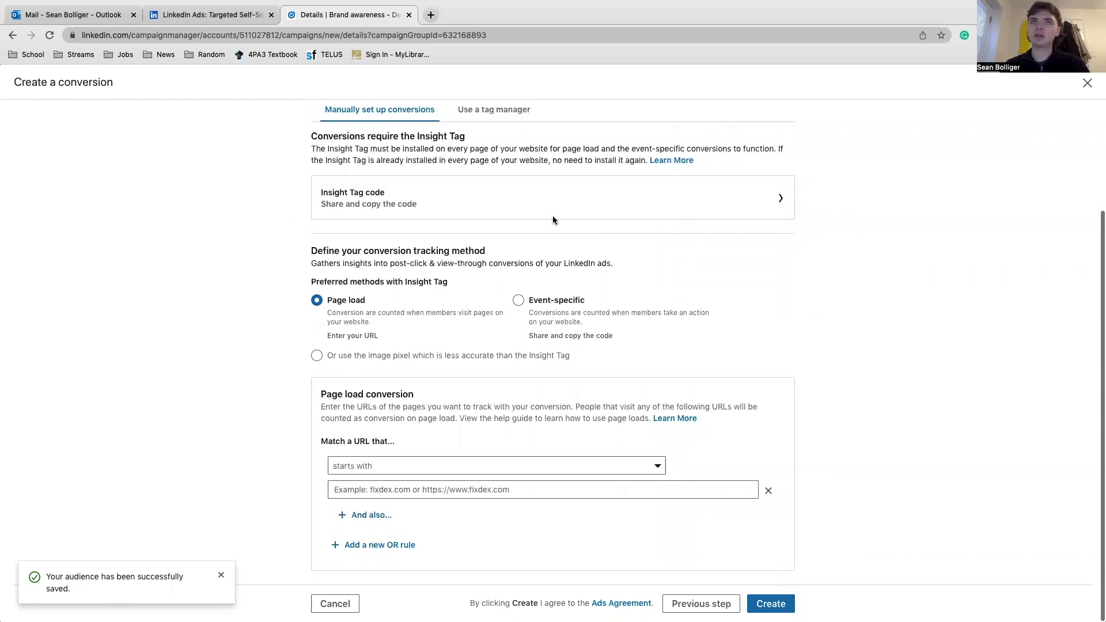
# - Try to create the page load conversion with an empty URL rule and abandon the conversion setup
pyautogui.click(365, 465)
pyautogui.click(272, 499)
pyautogui.click(363, 488)
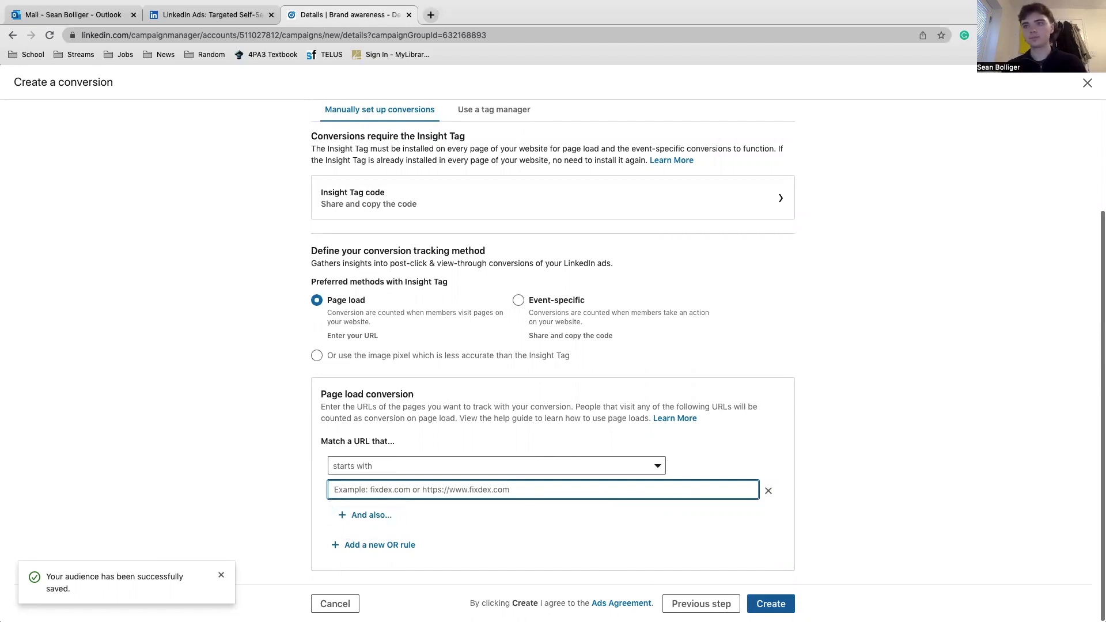
pyautogui.click(770, 606)
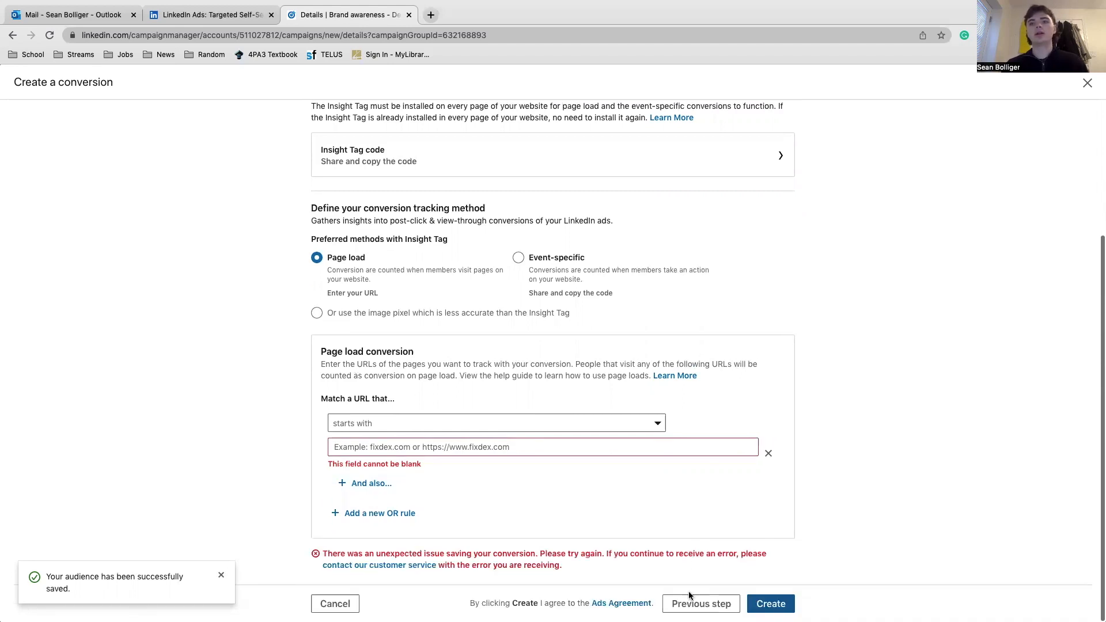
pyautogui.click(335, 604)
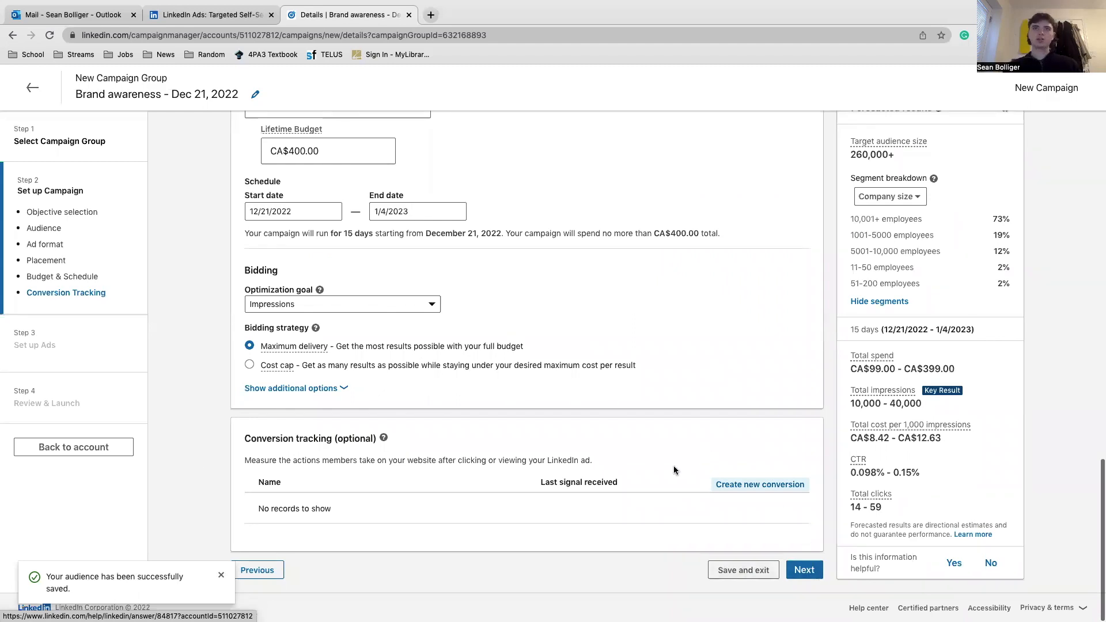
# - Review the budget, schedule and bidding settings, save the campaign and continue to setting up ads
pyautogui.scroll(9, 673, 470)
pyautogui.scroll(-5, 673, 470)
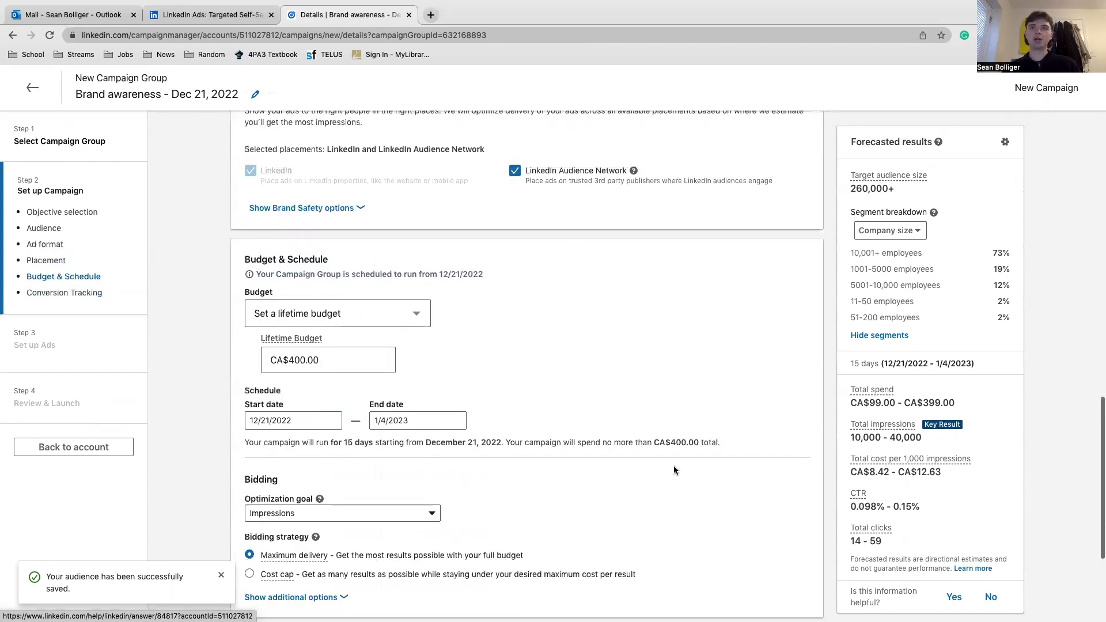
pyautogui.scroll(-4, 674, 470)
pyautogui.click(804, 570)
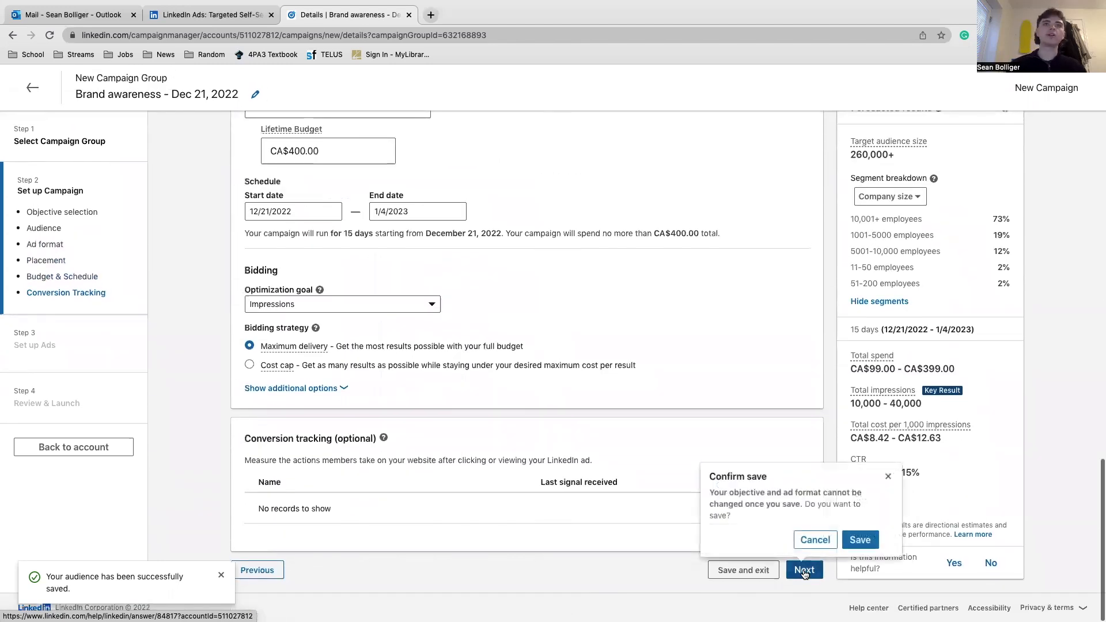
pyautogui.click(860, 539)
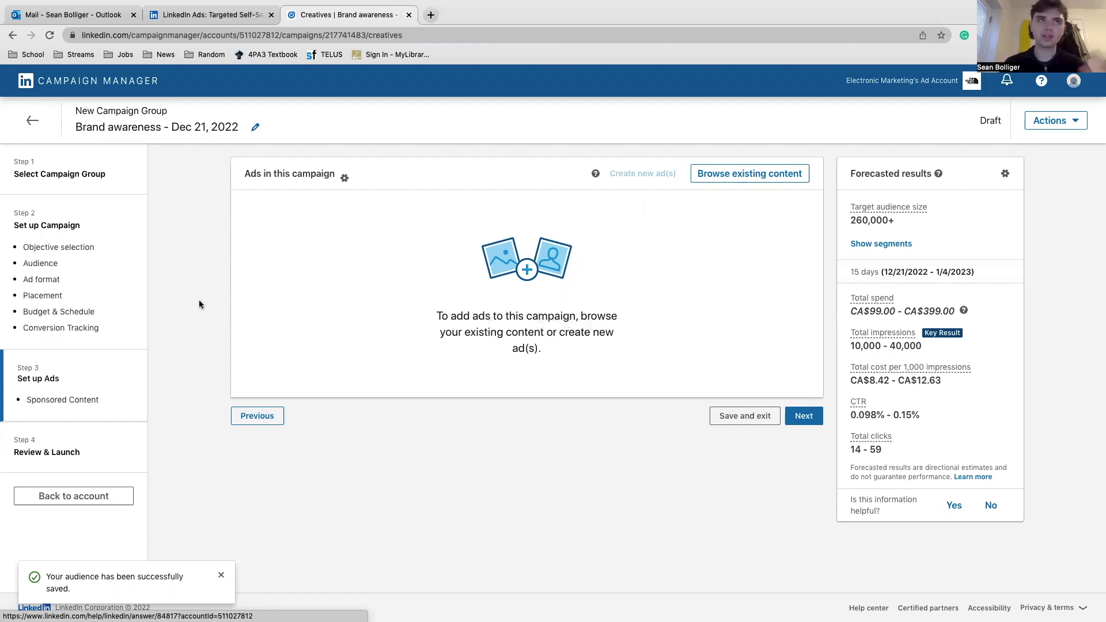
# - Read the explanation of why creating new ads is unavailable for this campaign
pyautogui.click(596, 173)
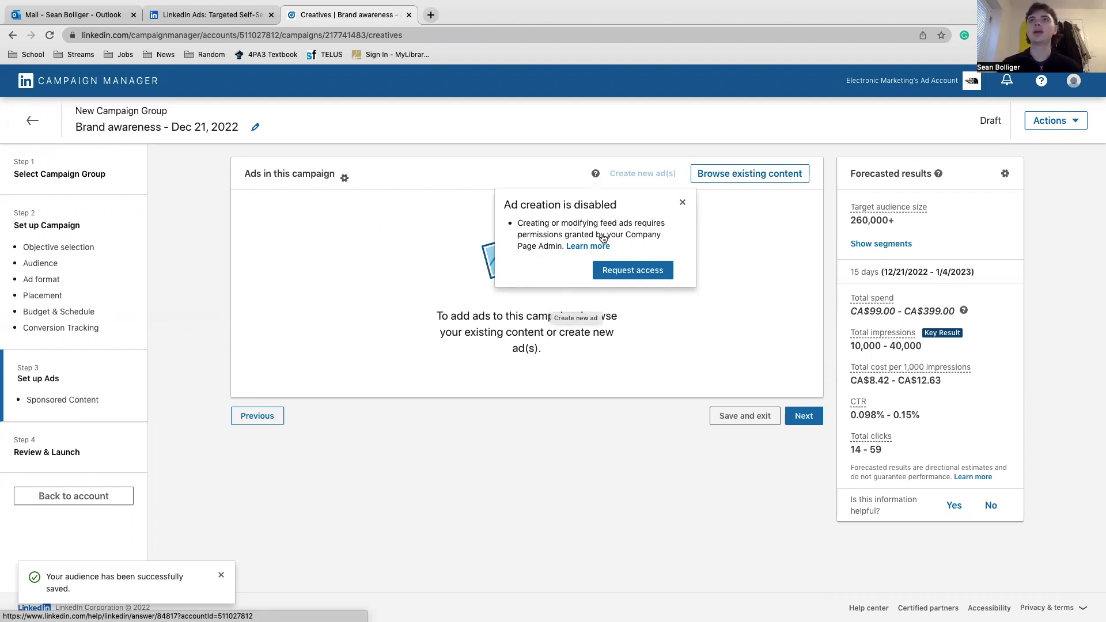
pyautogui.click(682, 202)
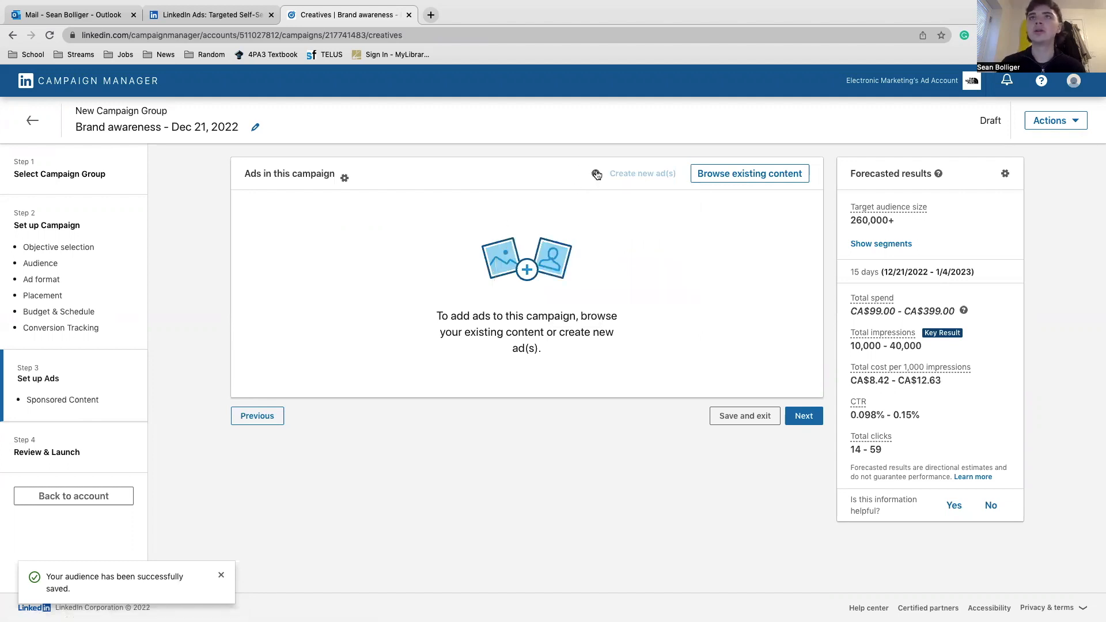
pyautogui.click(595, 175)
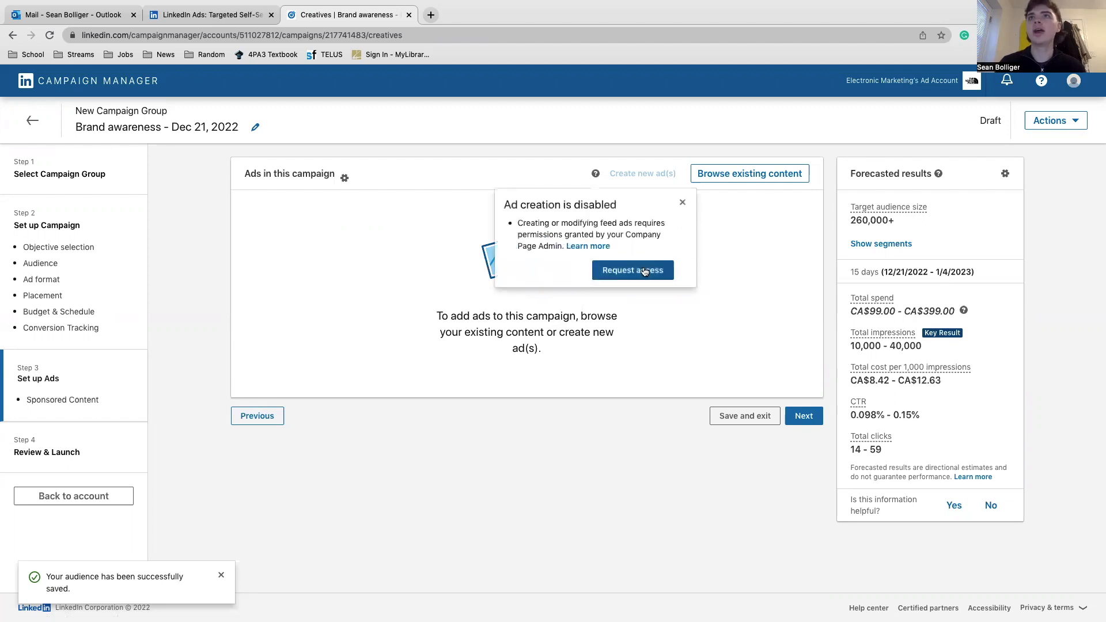
pyautogui.click(682, 203)
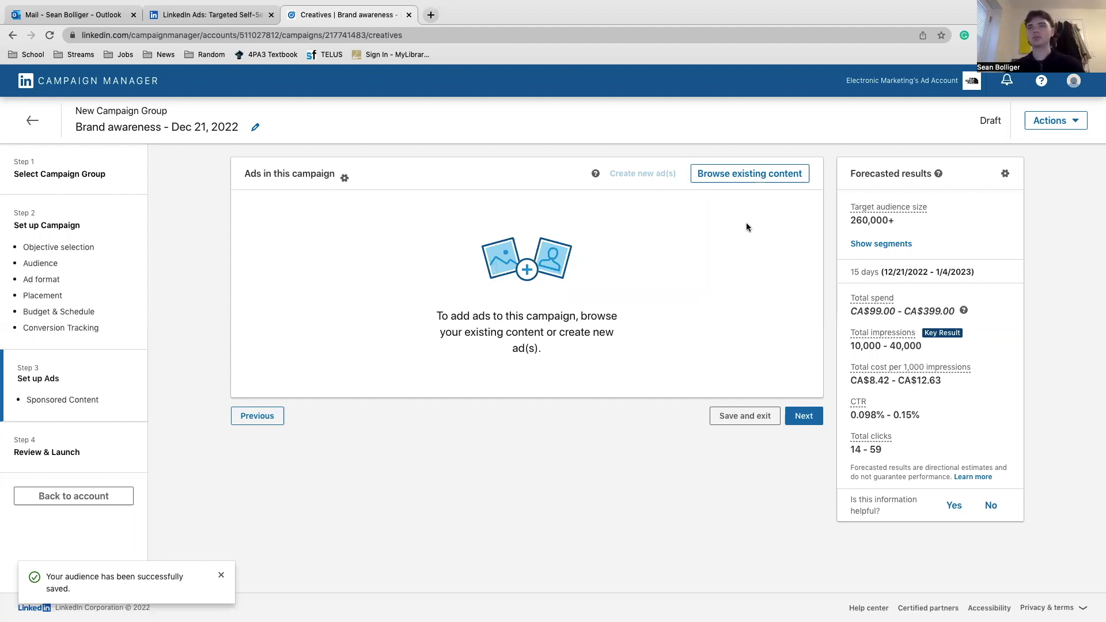
# - Select the existing post "How Jimmy Chin is helping the North Face scale new heights" from the Content Library and read its full text
pyautogui.click(746, 173)
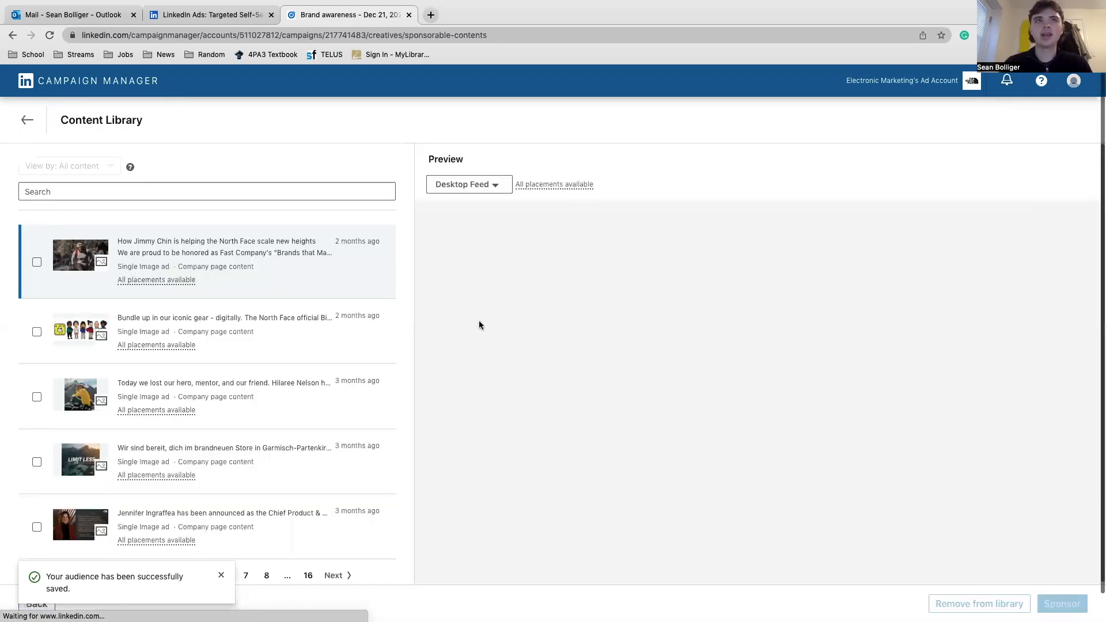
pyautogui.click(37, 263)
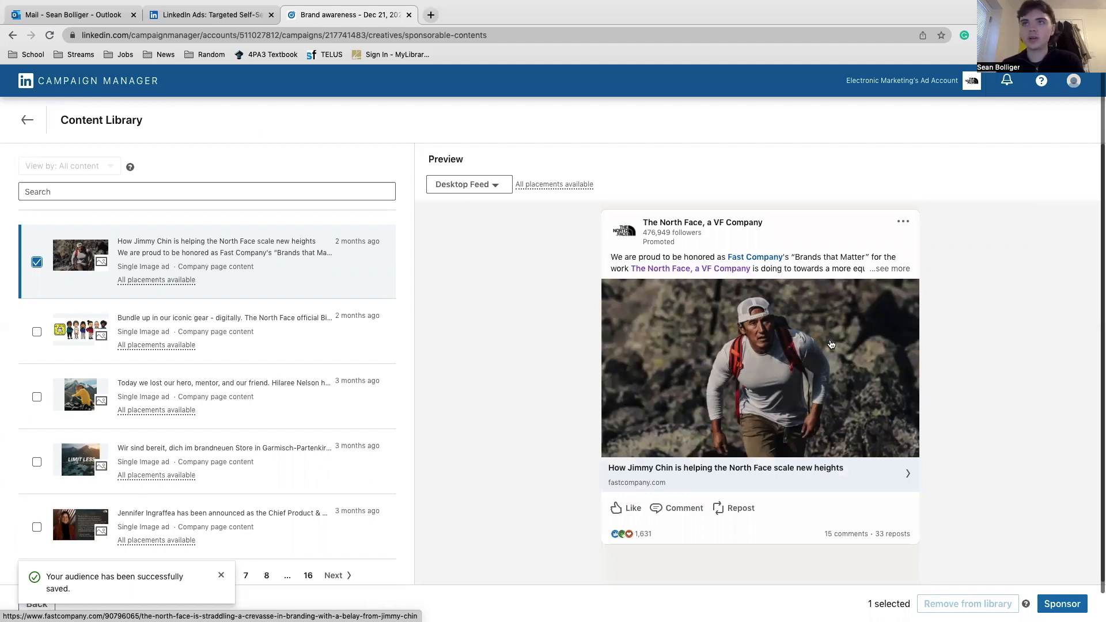
pyautogui.click(891, 268)
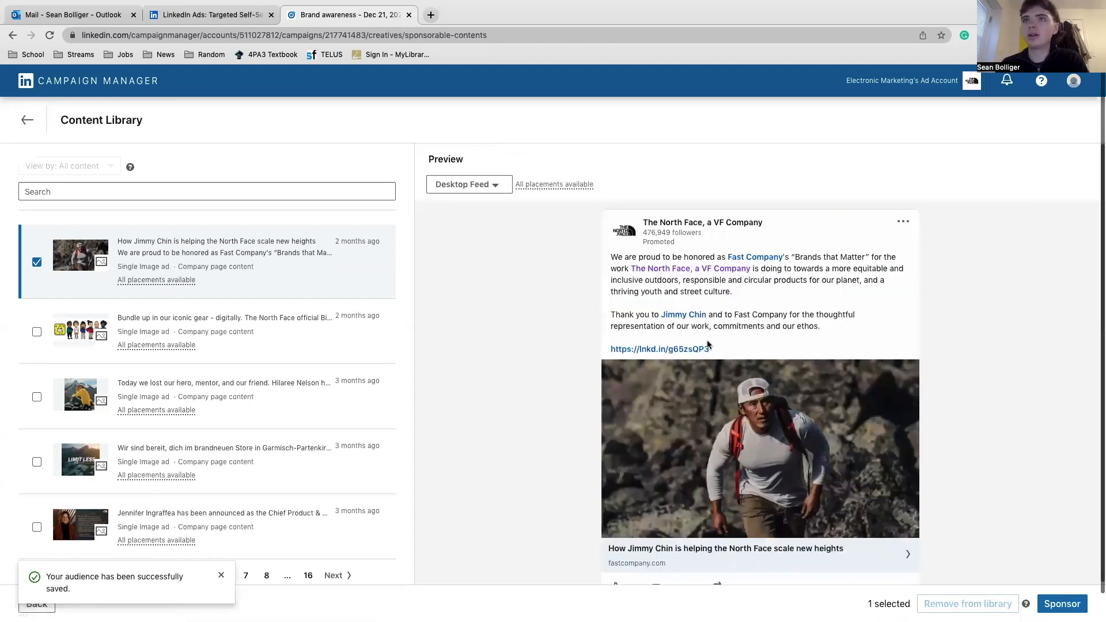
pyautogui.scroll(-2, 707, 345)
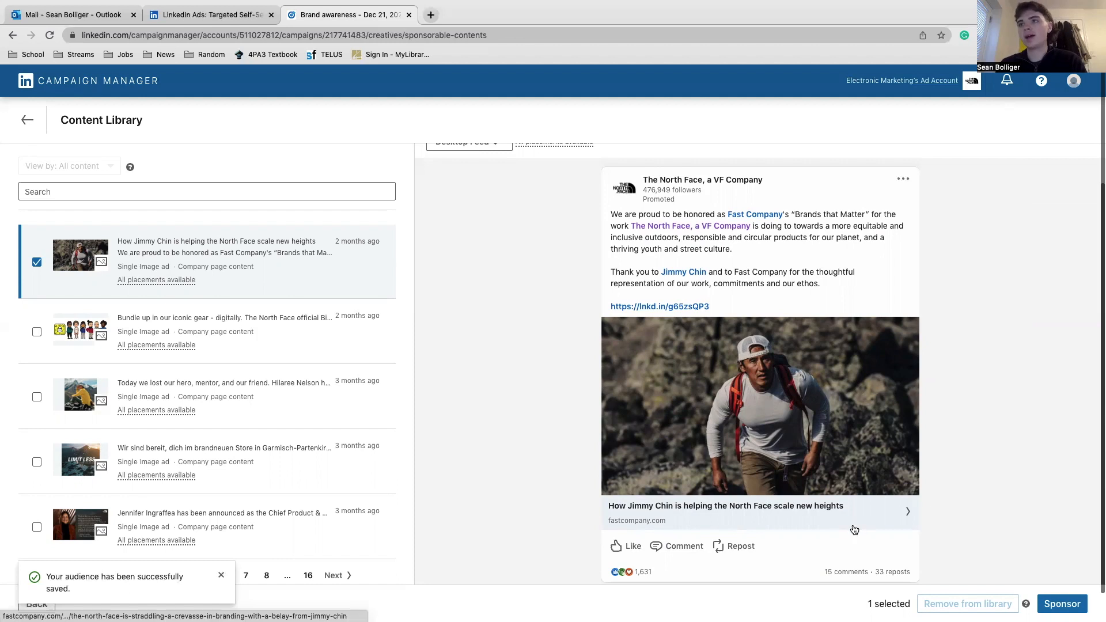
pyautogui.scroll(-1, 772, 537)
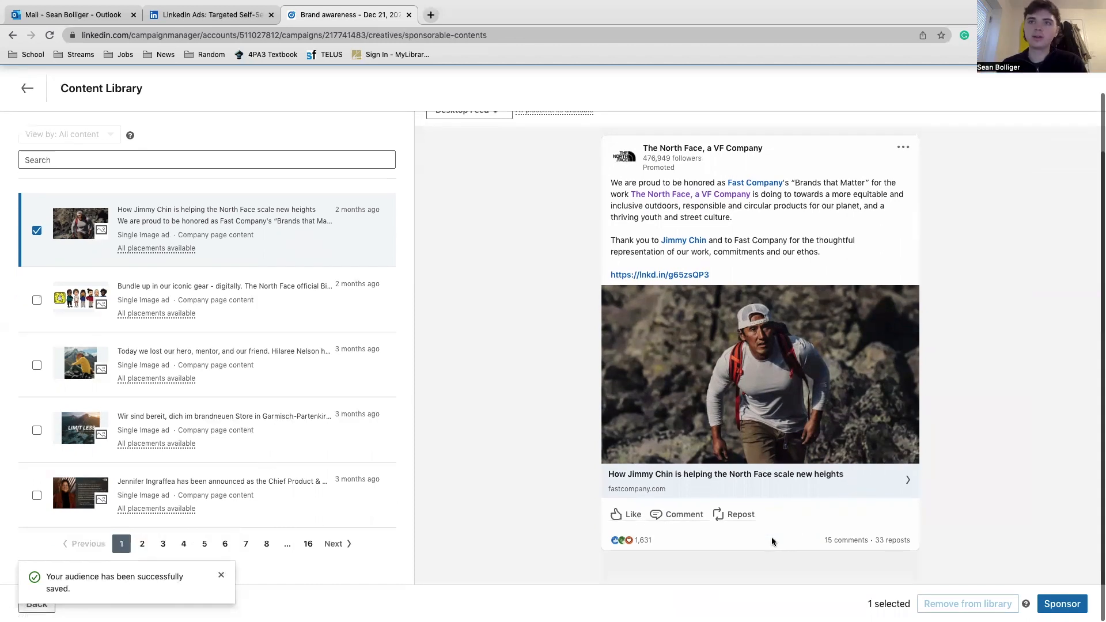
pyautogui.scroll(1, 772, 542)
# - Preview the selected post in Mobile Feed and Desktop Feed and sponsor it in the campaign
pyautogui.click(495, 157)
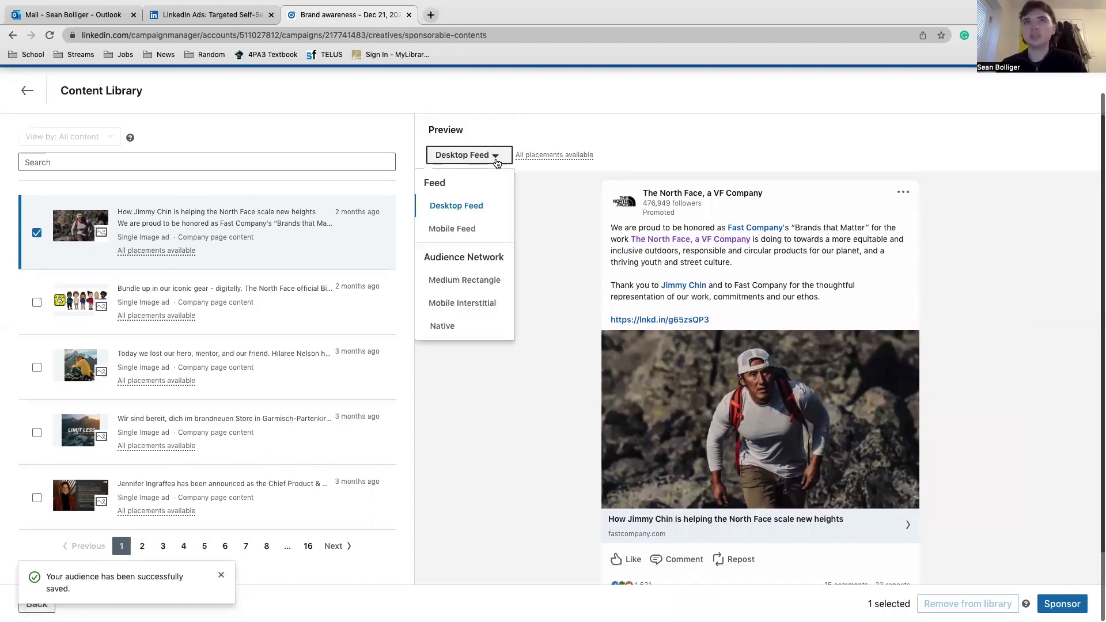
pyautogui.click(455, 228)
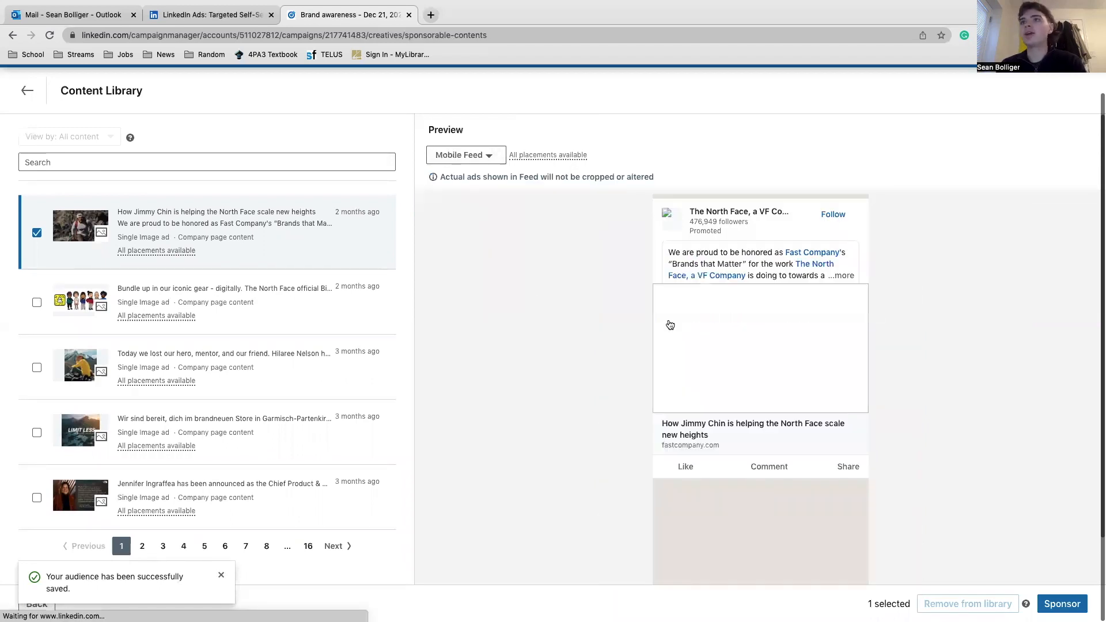
pyautogui.scroll(1, 671, 325)
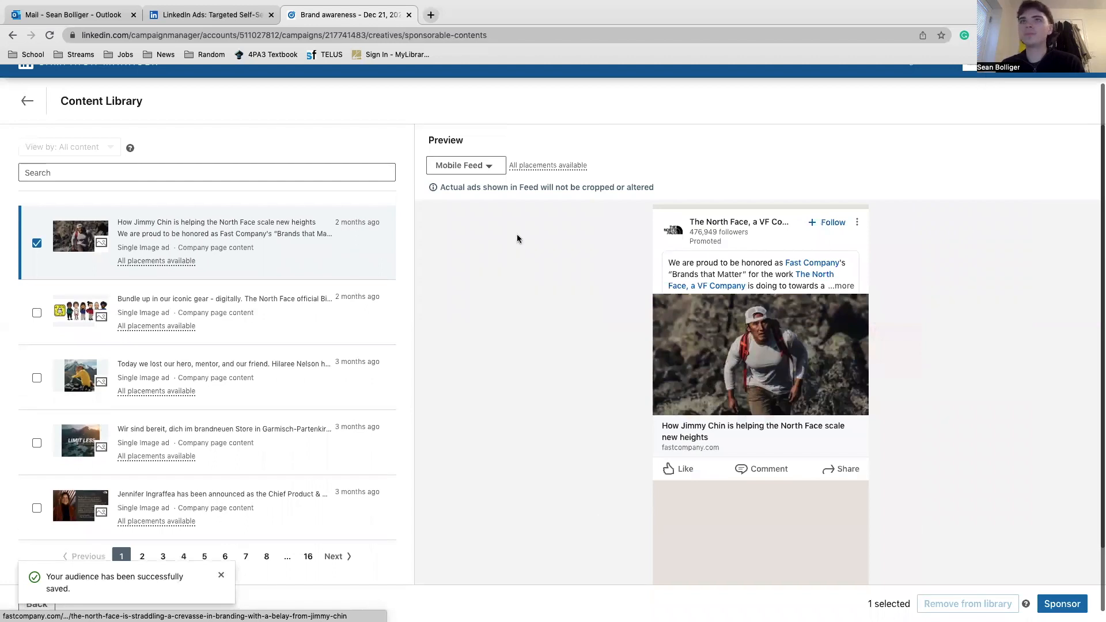
pyautogui.click(478, 169)
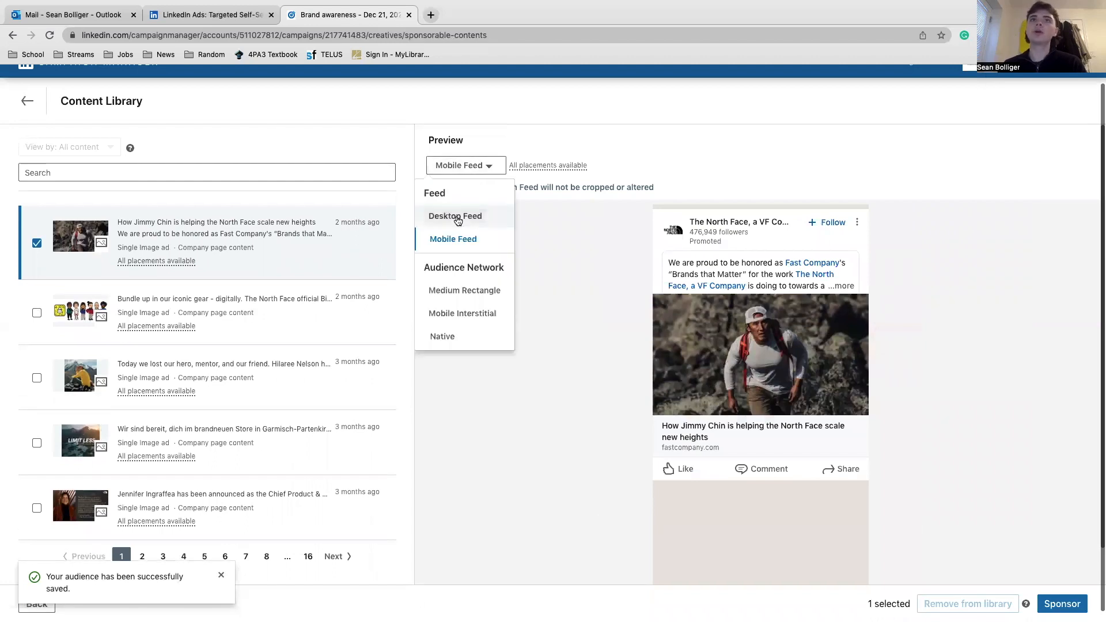
pyautogui.click(457, 220)
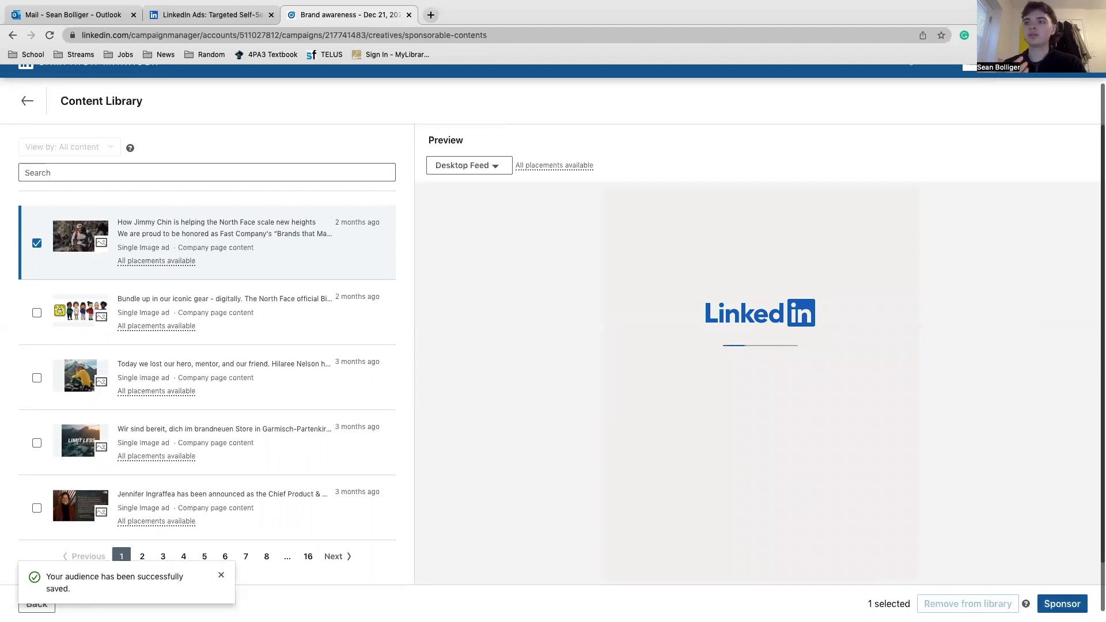
pyautogui.click(1062, 604)
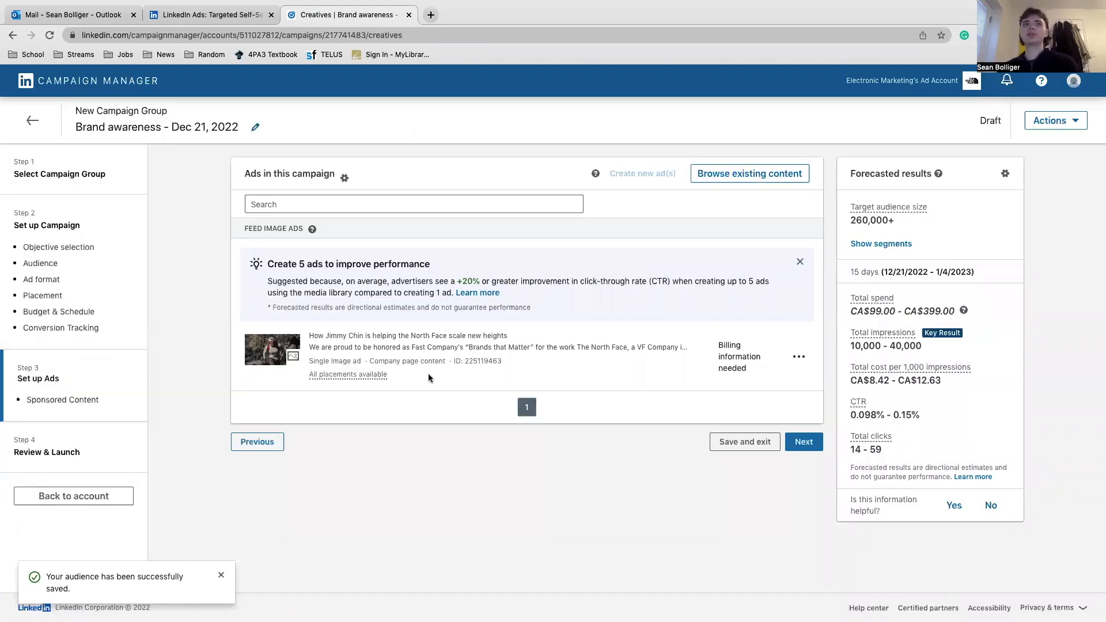
# - Check the management options available for the sponsored ad and the explanation of its edit restriction
pyautogui.click(799, 357)
pyautogui.moveTo(743, 381)
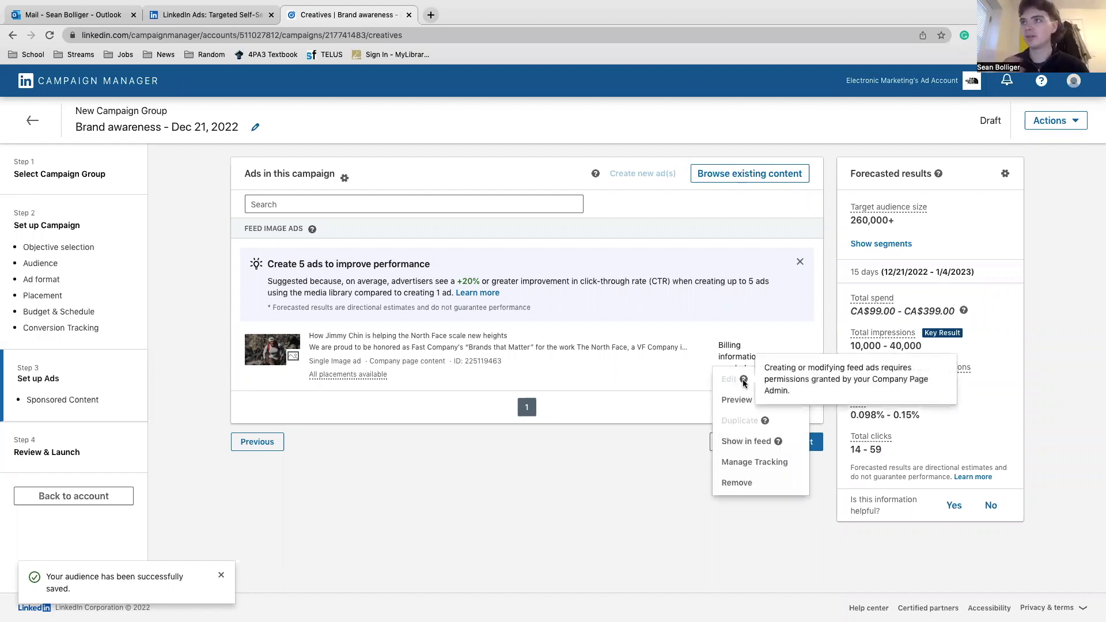
pyautogui.click(799, 358)
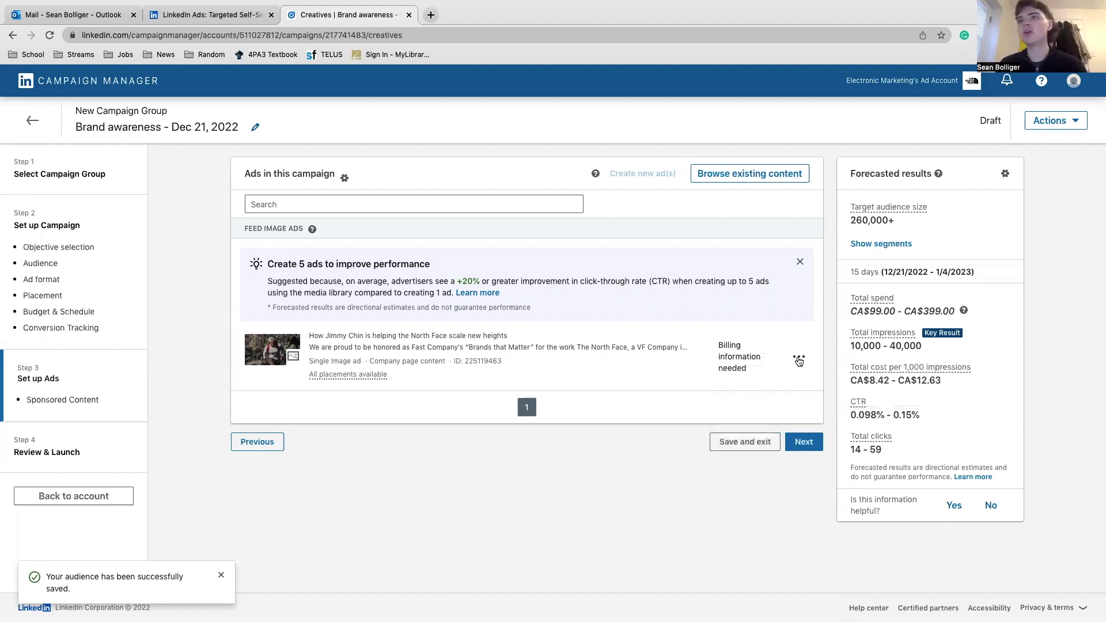
pyautogui.click(799, 360)
pyautogui.click(747, 369)
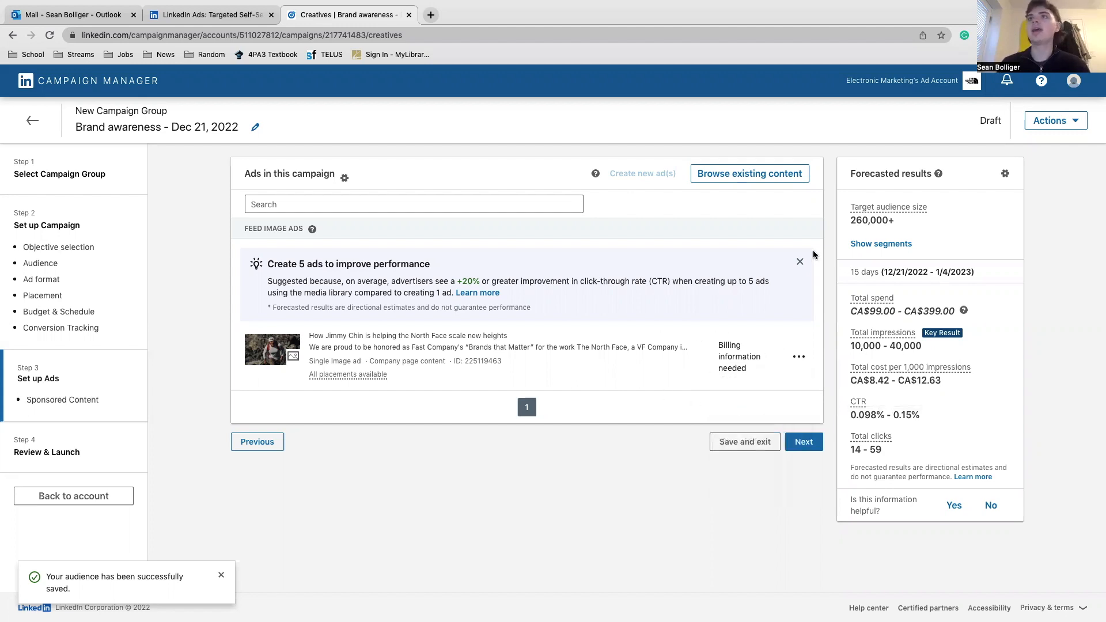
# - Dismiss the suggestion to create 5 ads and look over the sponsored ad's options again
pyautogui.click(800, 265)
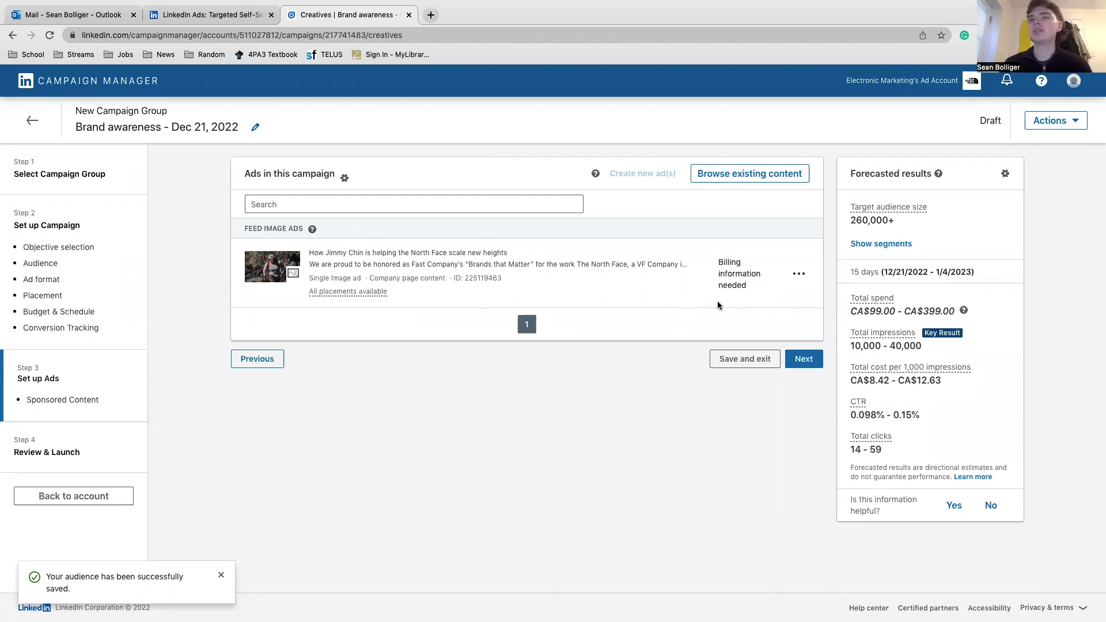
pyautogui.click(798, 275)
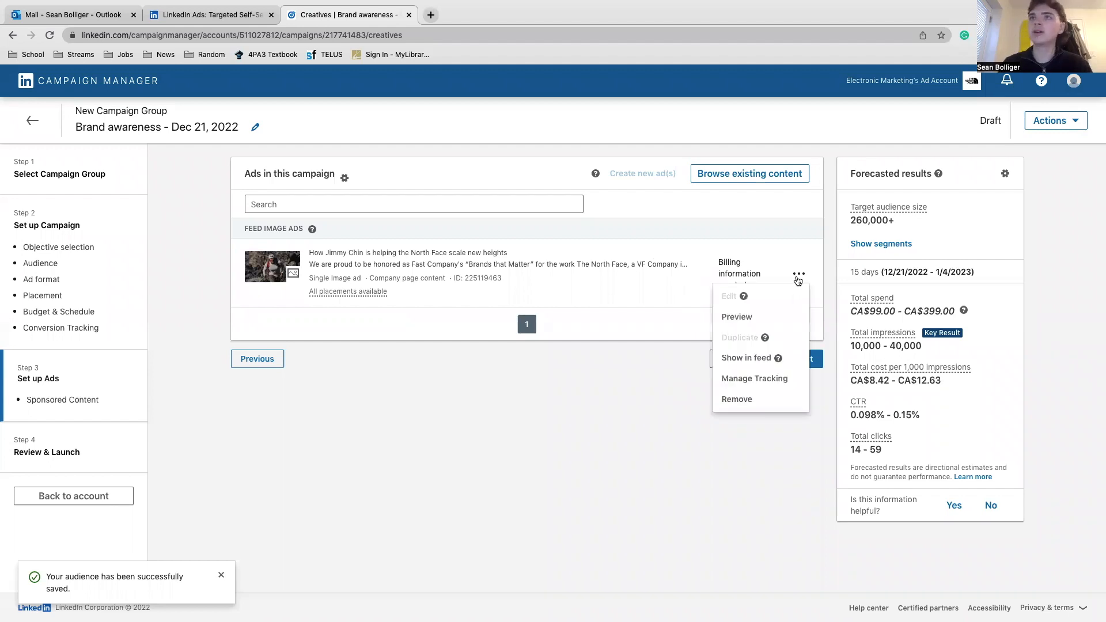
pyautogui.click(634, 326)
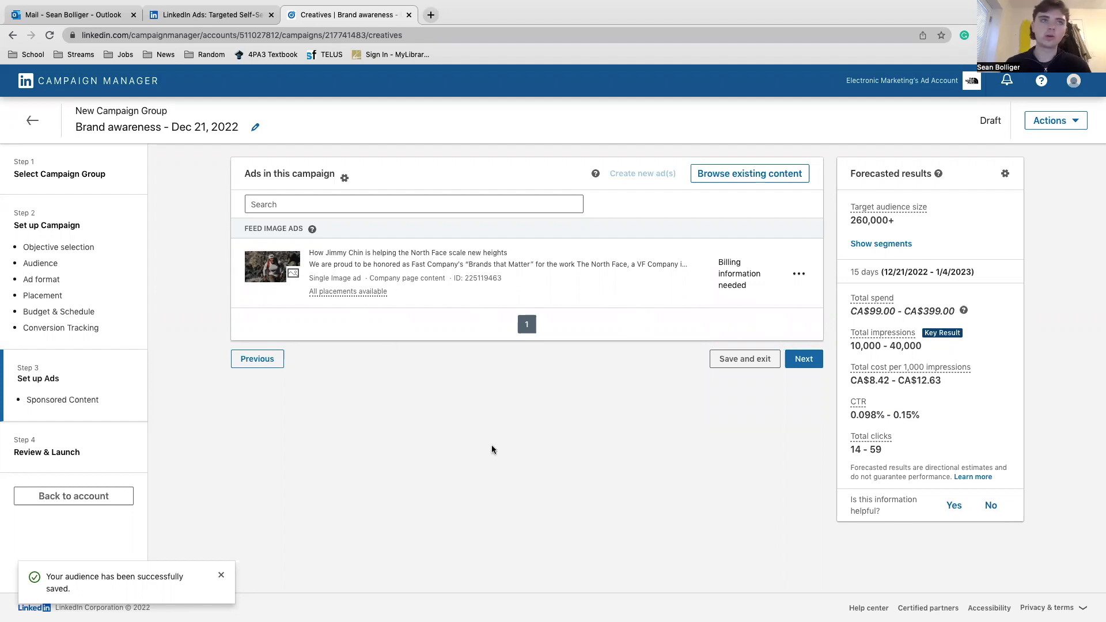
# - Proceed to the Review & Launch stage and check the campaign's objective, campaign group and included and excluded audience criteria
pyautogui.click(813, 366)
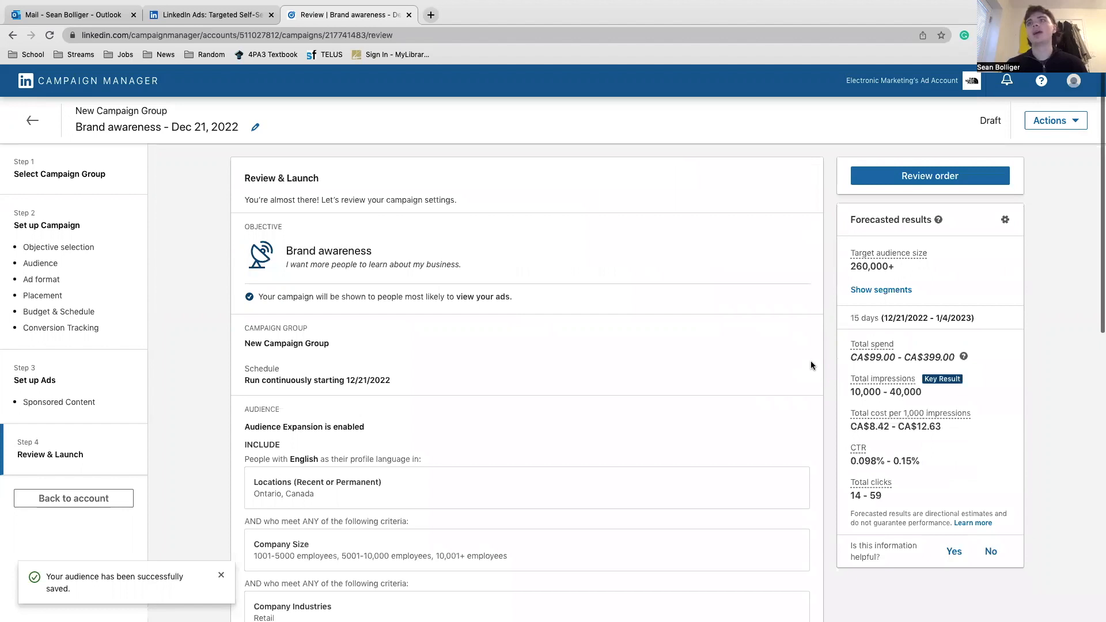
pyautogui.scroll(-7, 630, 337)
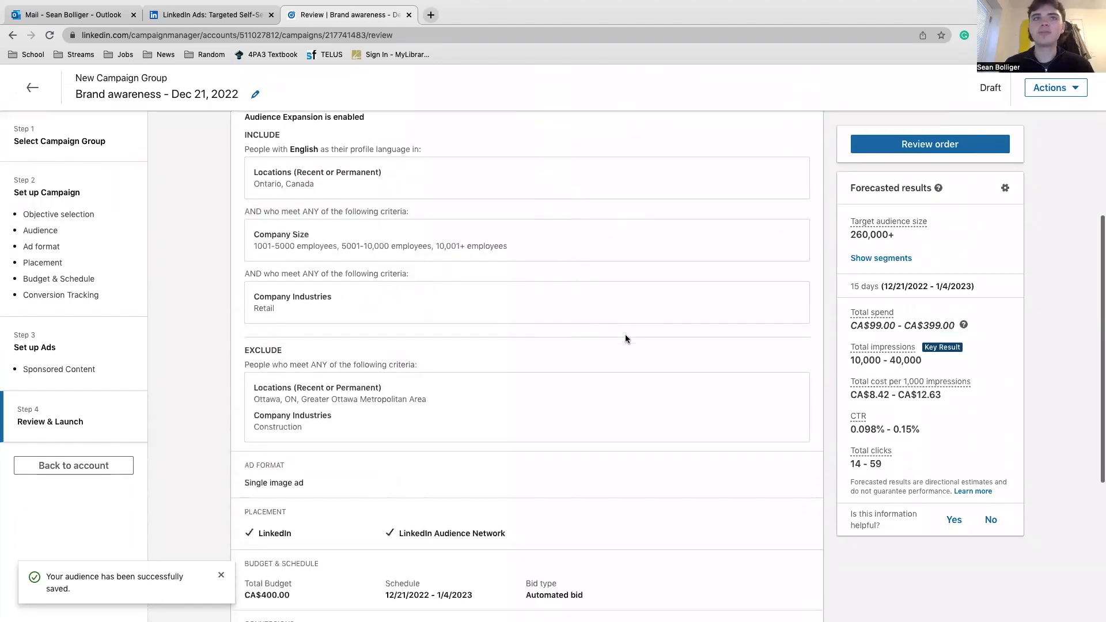
pyautogui.scroll(5, 626, 338)
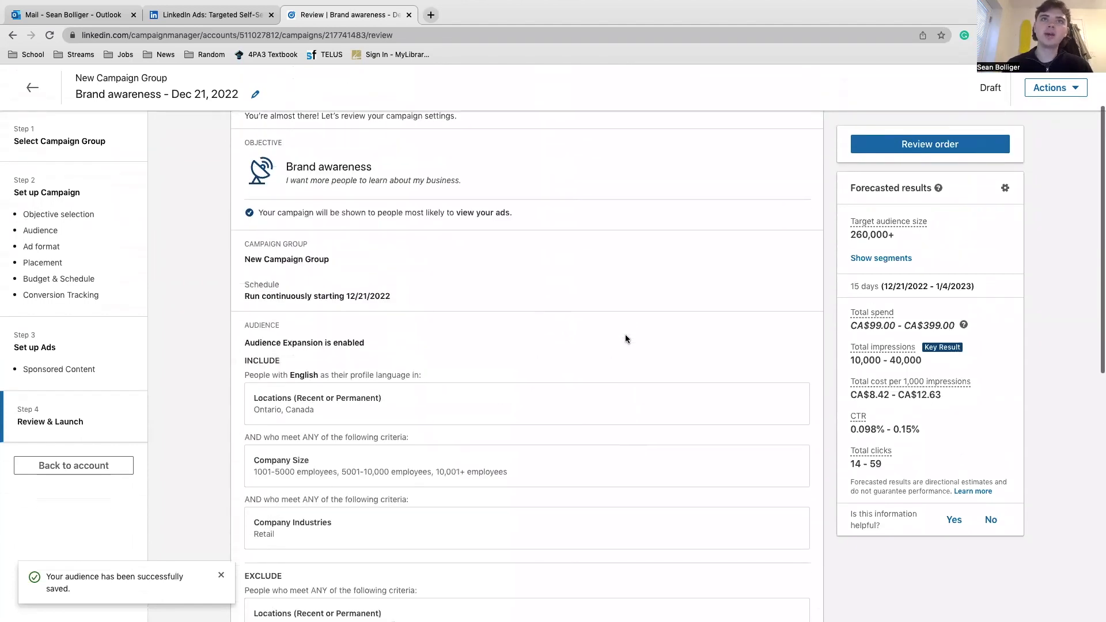
pyautogui.scroll(2, 626, 339)
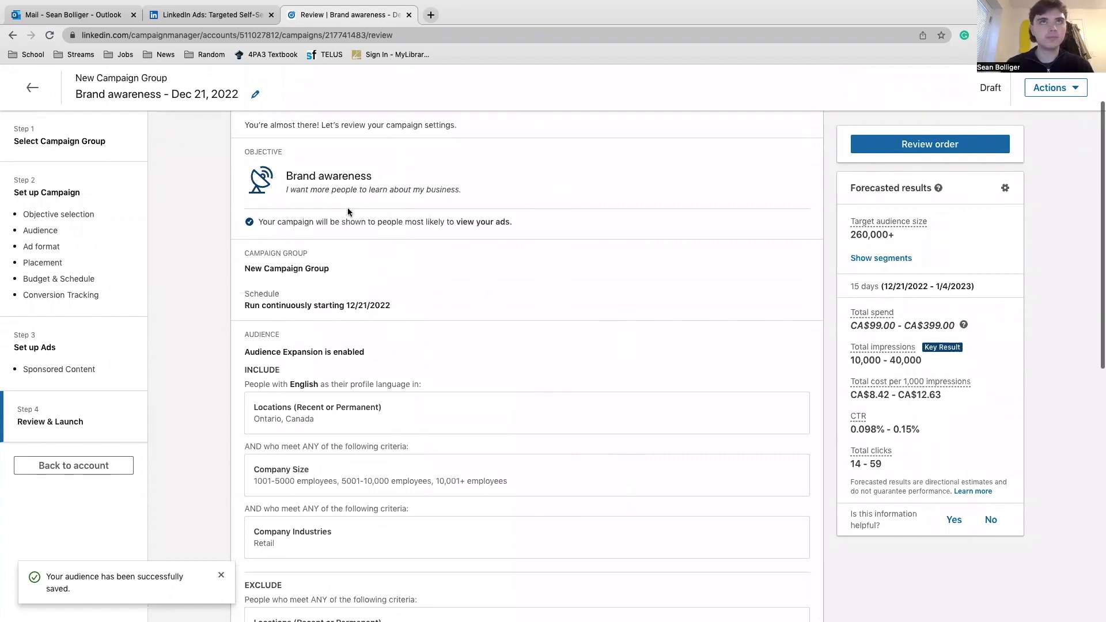
pyautogui.scroll(-3, 472, 372)
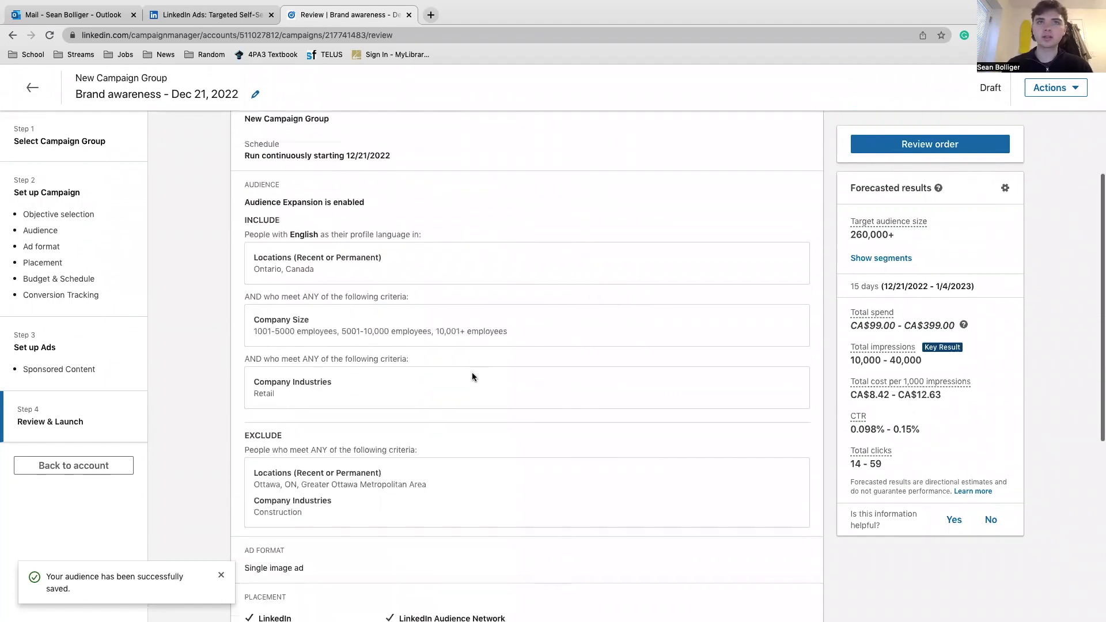
pyautogui.scroll(-1, 347, 391)
pyautogui.scroll(-1, 253, 297)
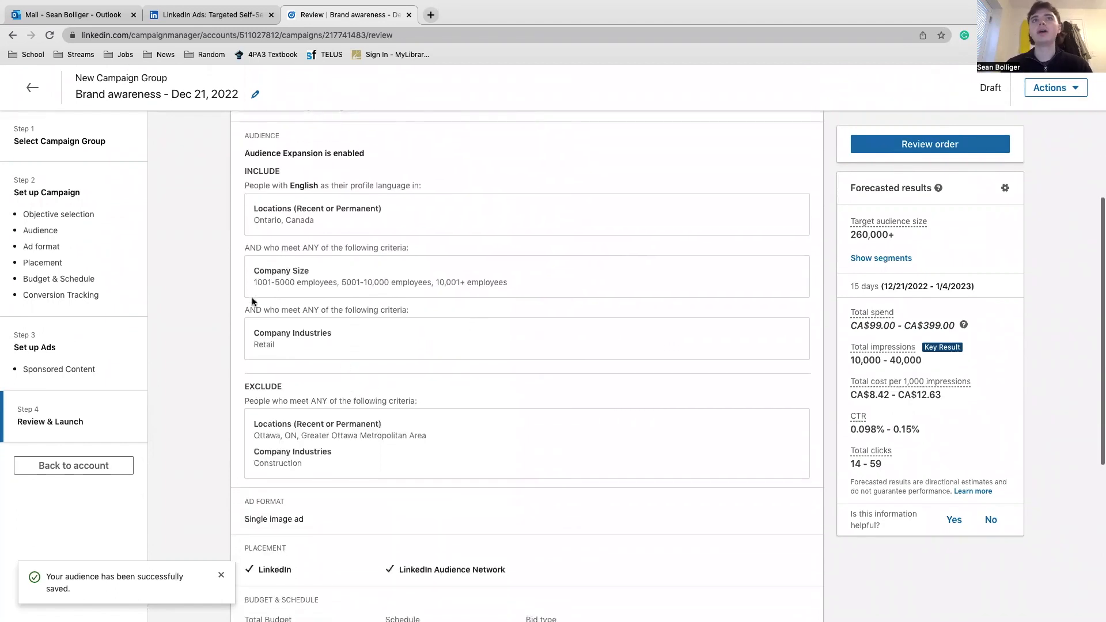
# - Check the ad format, placement, budget, schedule and sponsored ad in the campaign summary, and launch the campaign
pyautogui.scroll(-3, 306, 432)
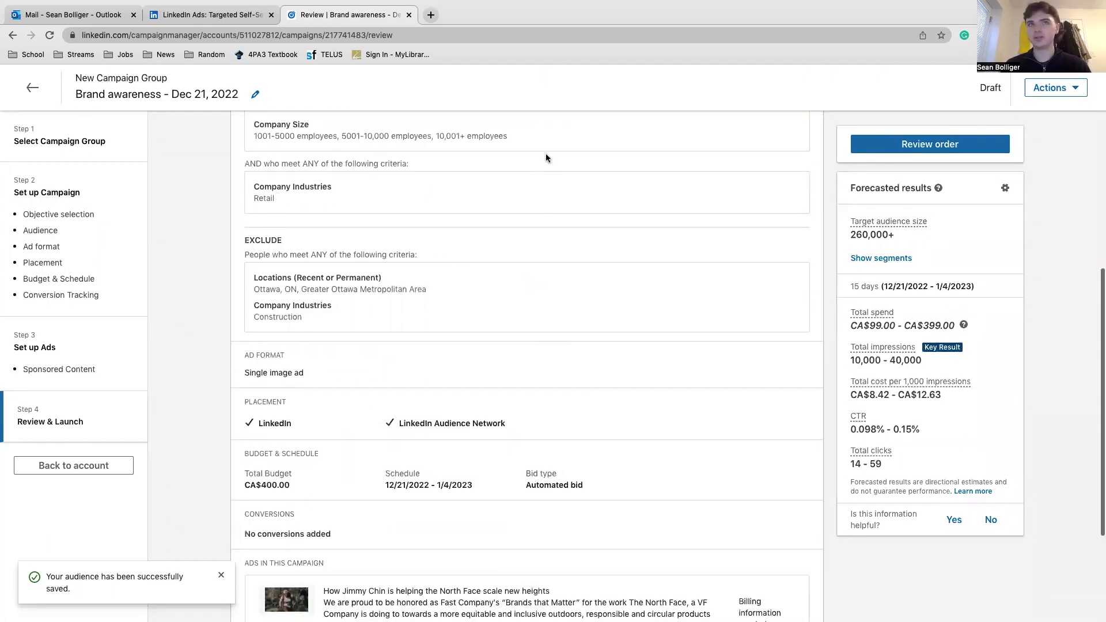
pyautogui.scroll(-3, 544, 154)
pyautogui.scroll(-1, 505, 170)
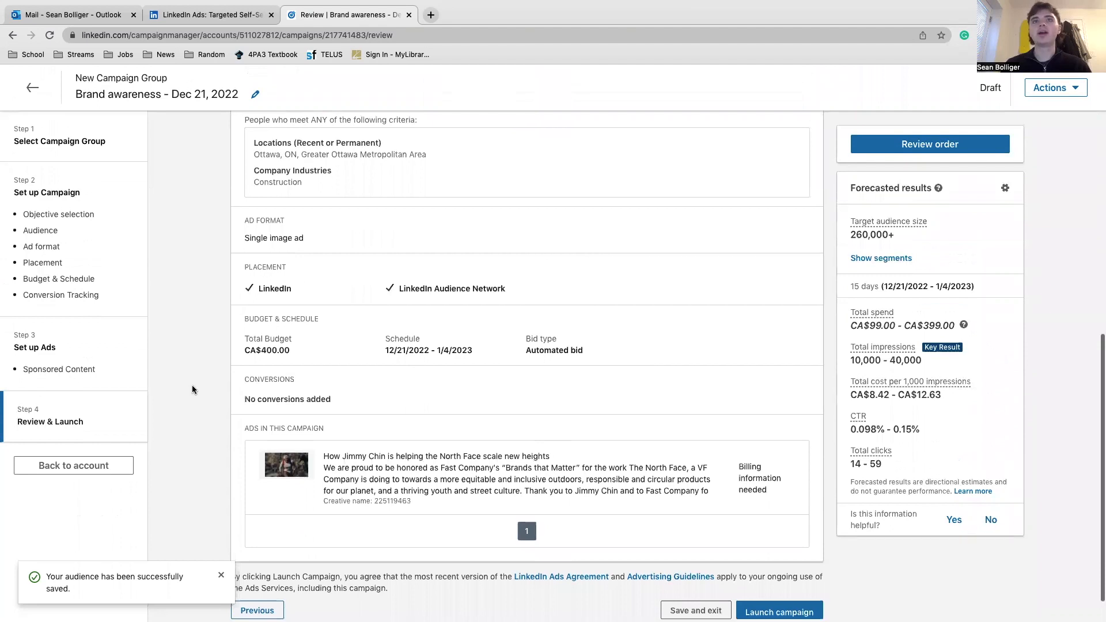
pyautogui.moveTo(407, 310); pyautogui.dragTo(541, 309)
pyautogui.click(570, 309)
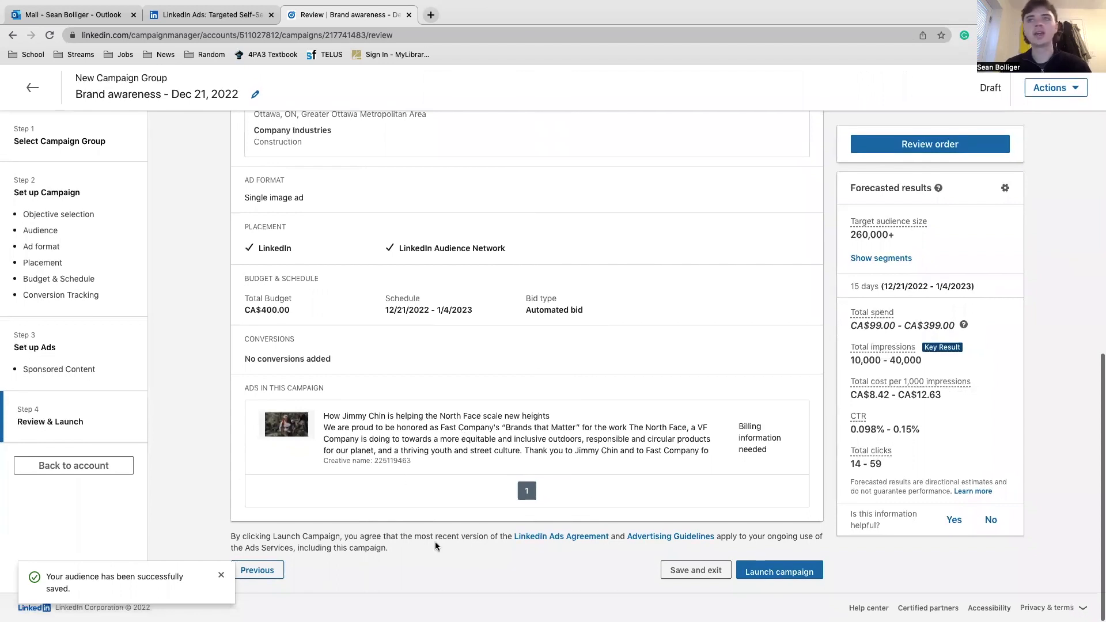
pyautogui.scroll(1, 534, 431)
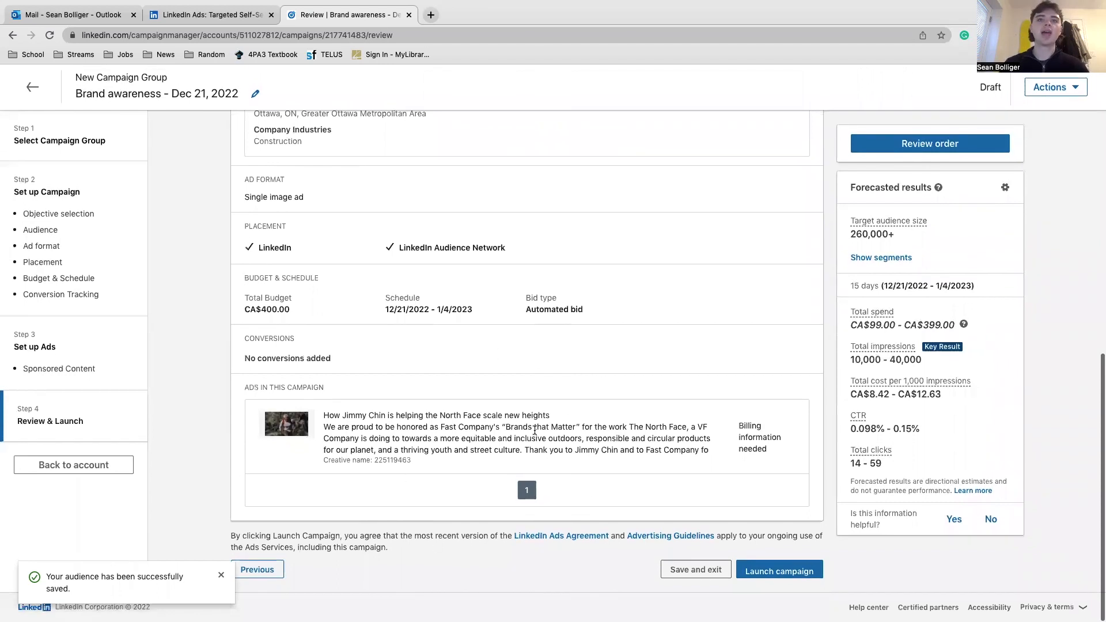
pyautogui.scroll(-1, 662, 426)
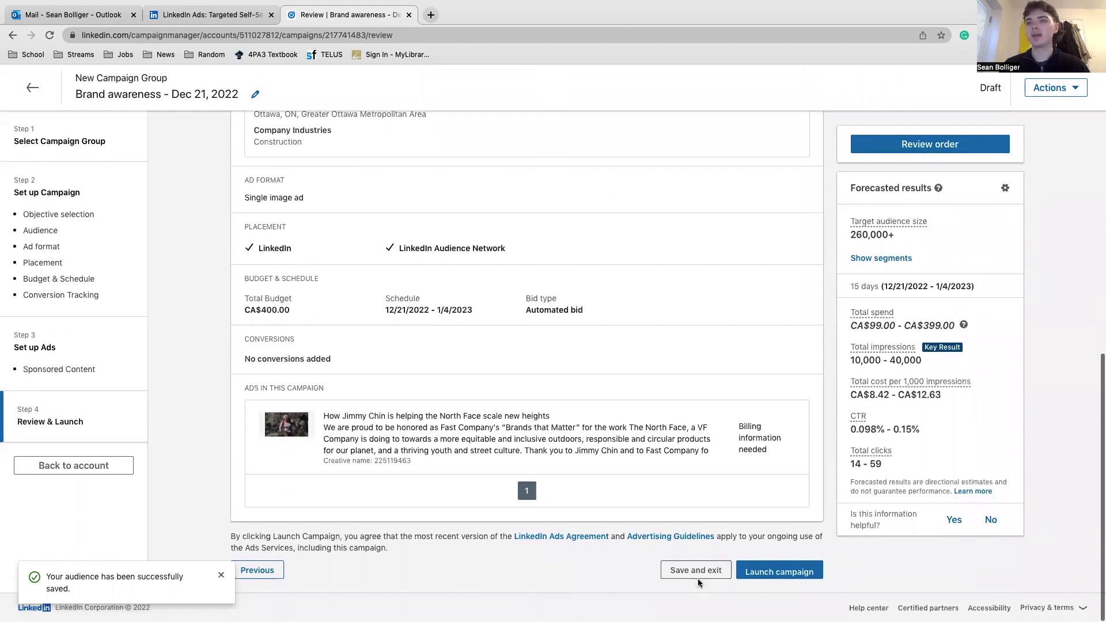
pyautogui.click(776, 573)
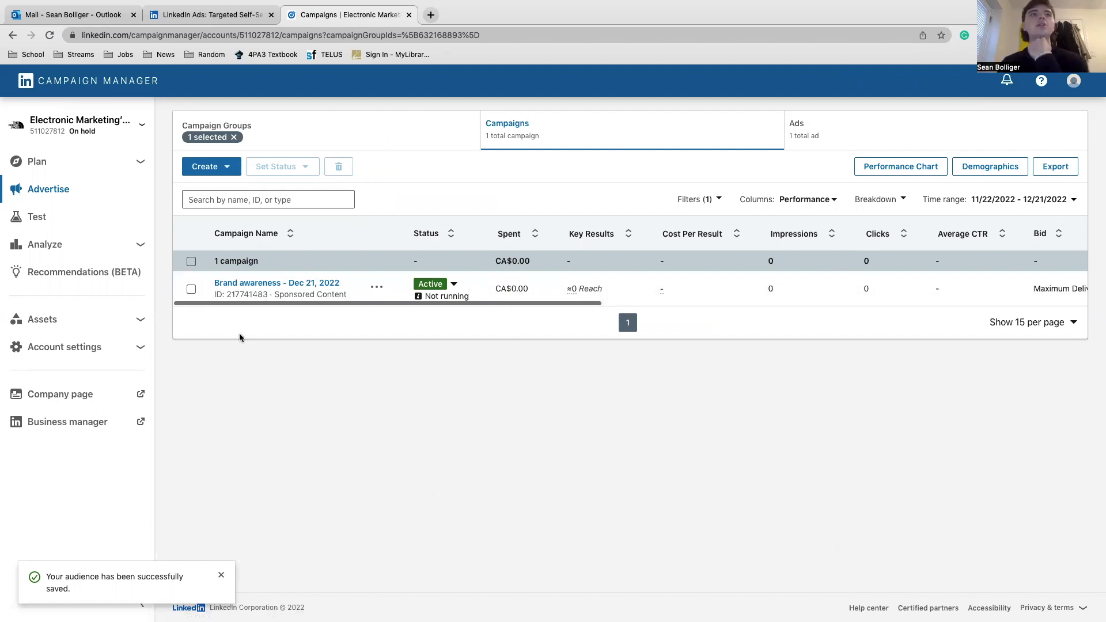
# - Rename the campaign group "New Campaign Group" to "E-Marketing Test", save it and open the group's campaigns
pyautogui.click(370, 144)
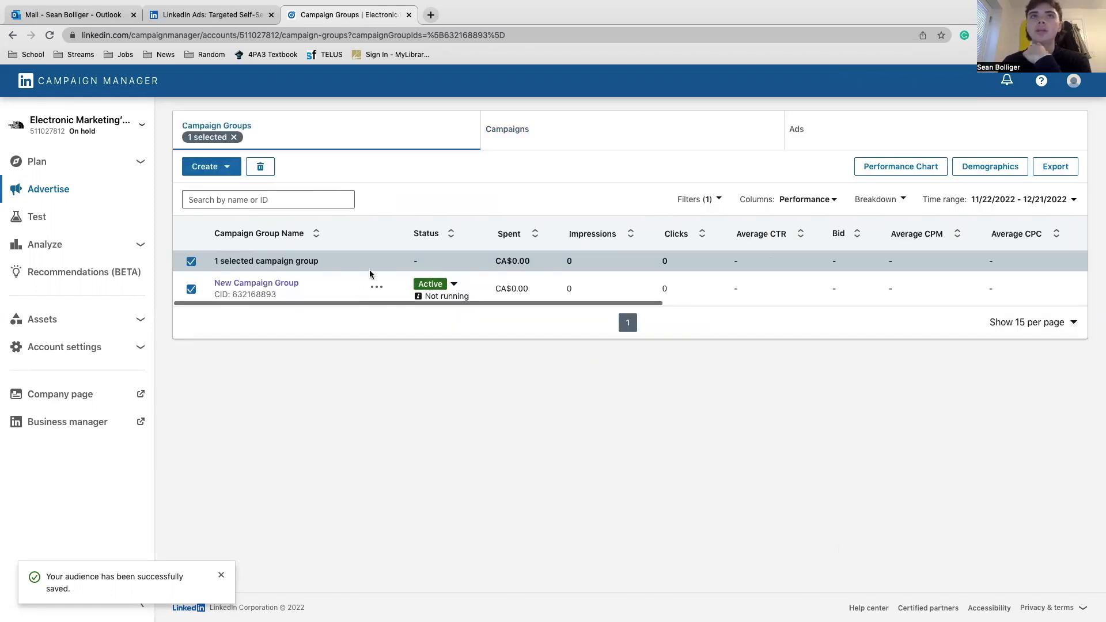
pyautogui.click(377, 287)
pyautogui.click(364, 316)
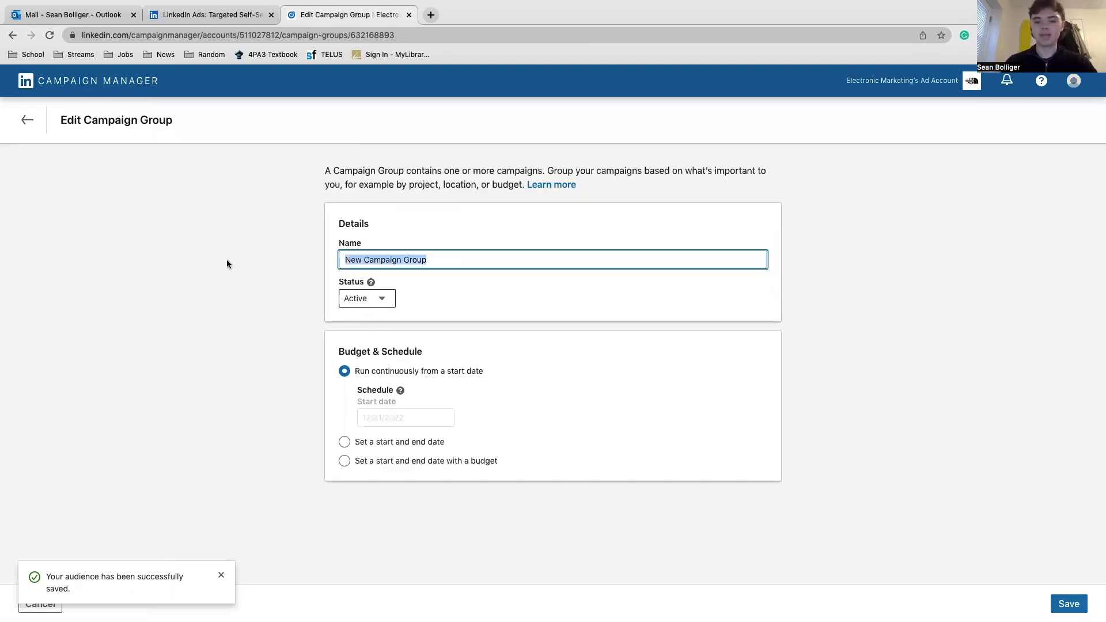
pyautogui.press('BackSpace')
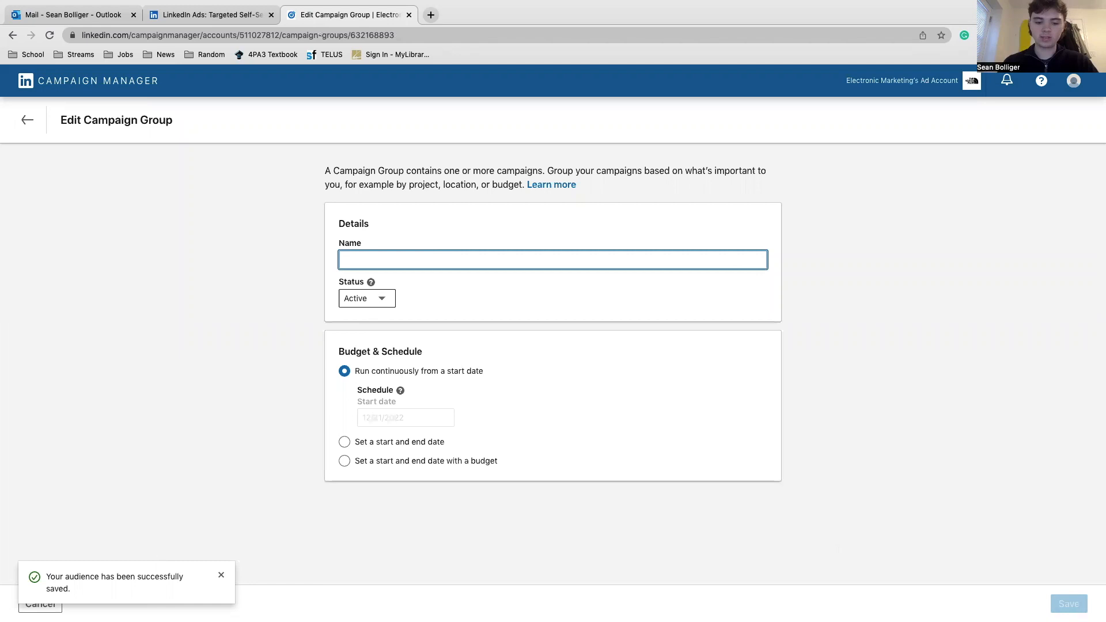
pyautogui.write('E-Mar')
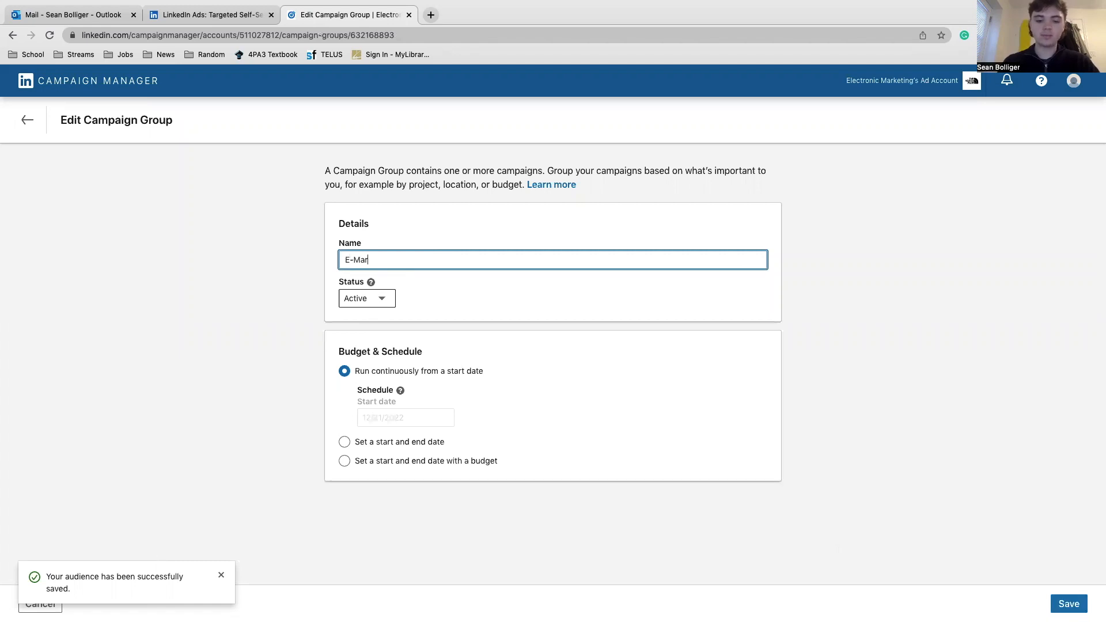
pyautogui.write('keting Test')
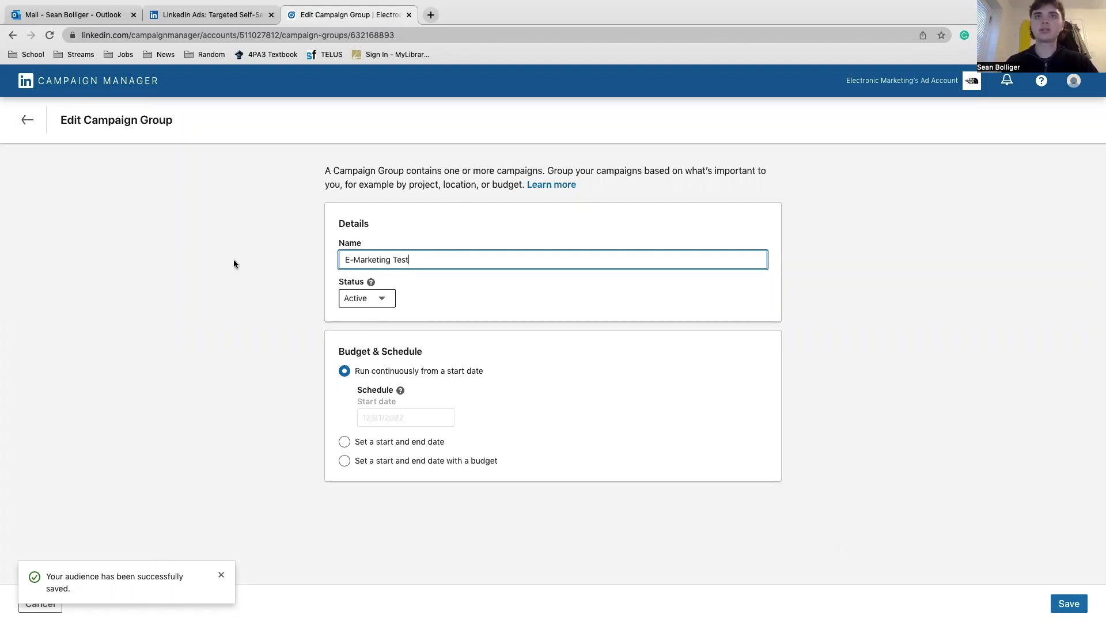
pyautogui.click(1068, 603)
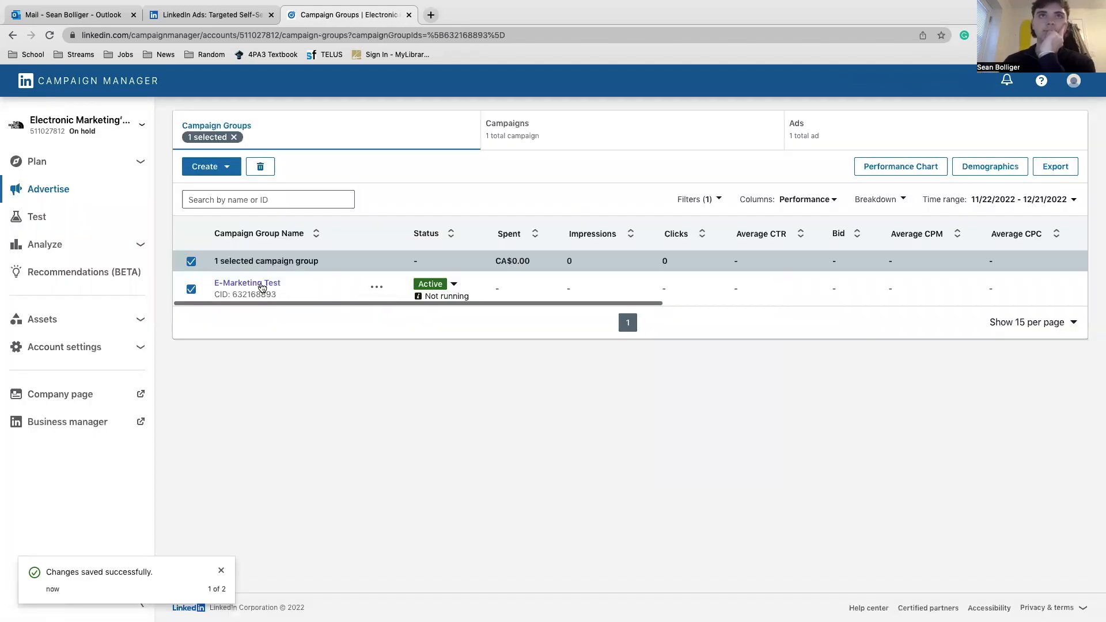
pyautogui.click(260, 284)
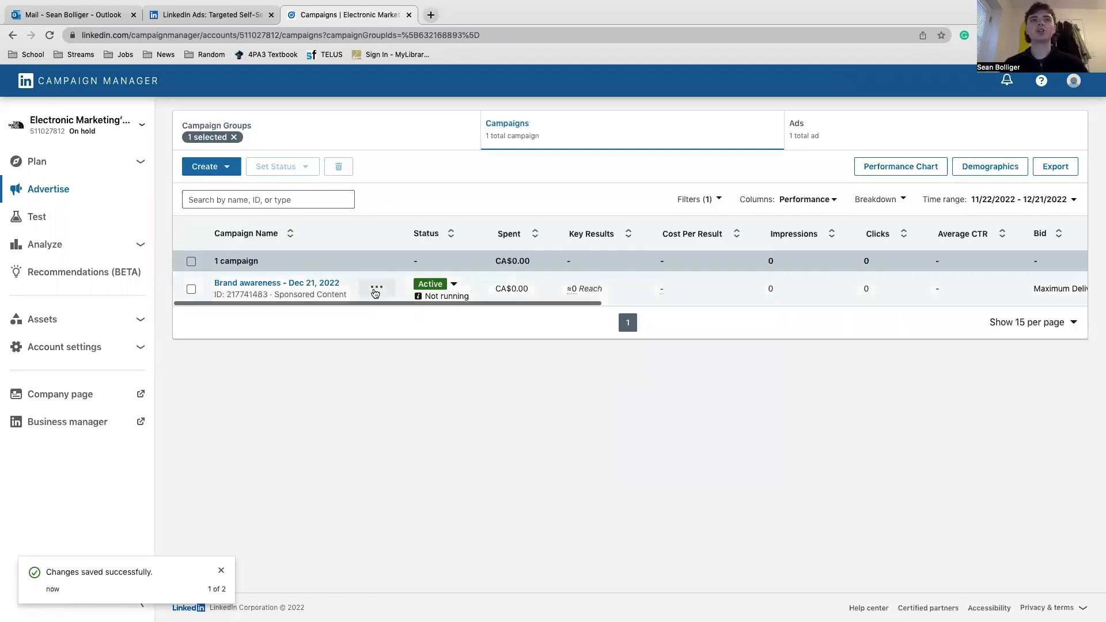
pyautogui.click(375, 289)
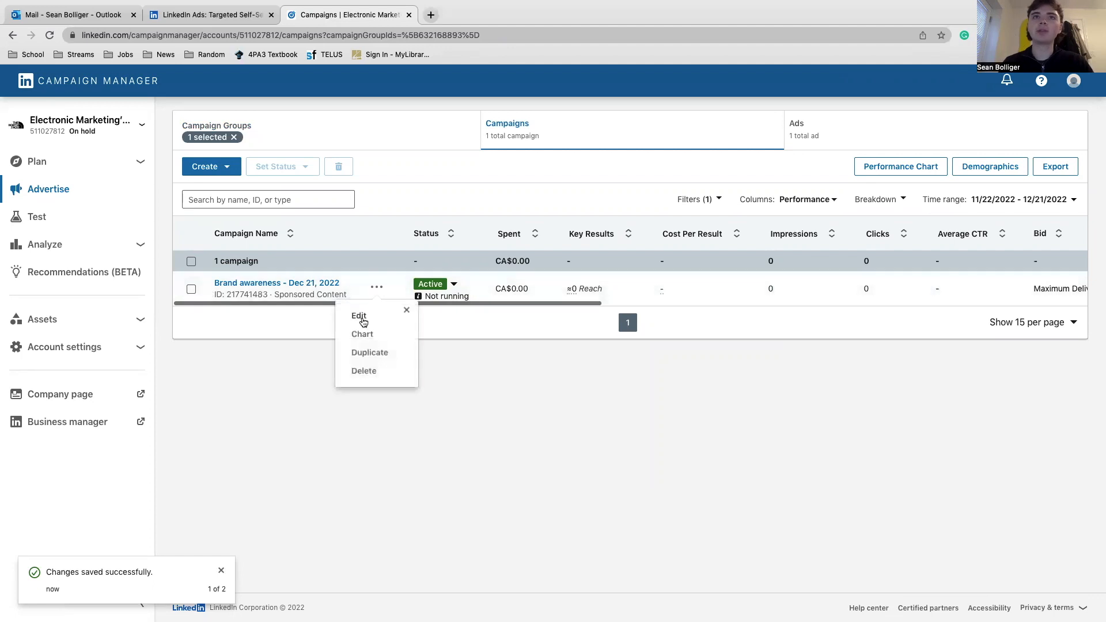
pyautogui.click(364, 316)
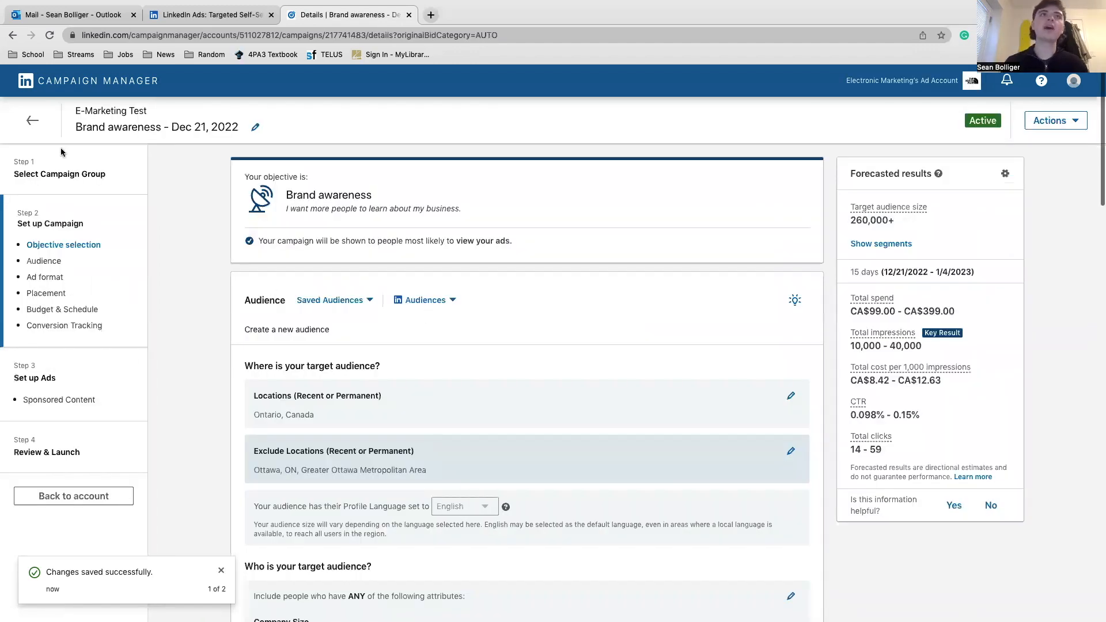
pyautogui.click(32, 121)
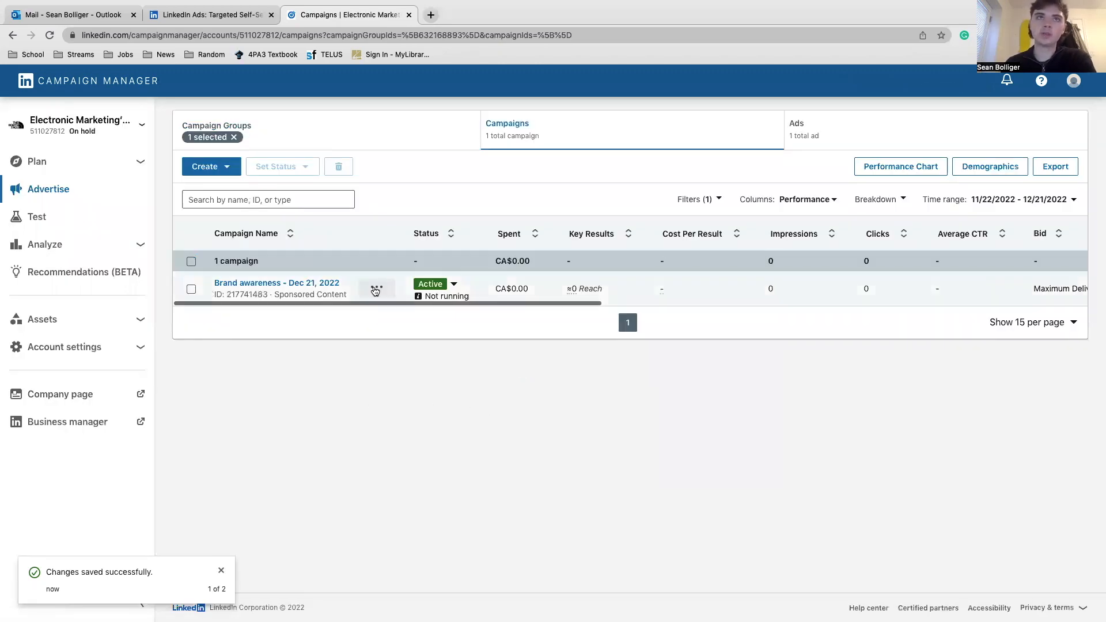
# - Rename the Brand awareness campaign in the E-Marketing Test group to "North Face Test Campaign" and save the campaign
pyautogui.click(376, 287)
pyautogui.click(363, 317)
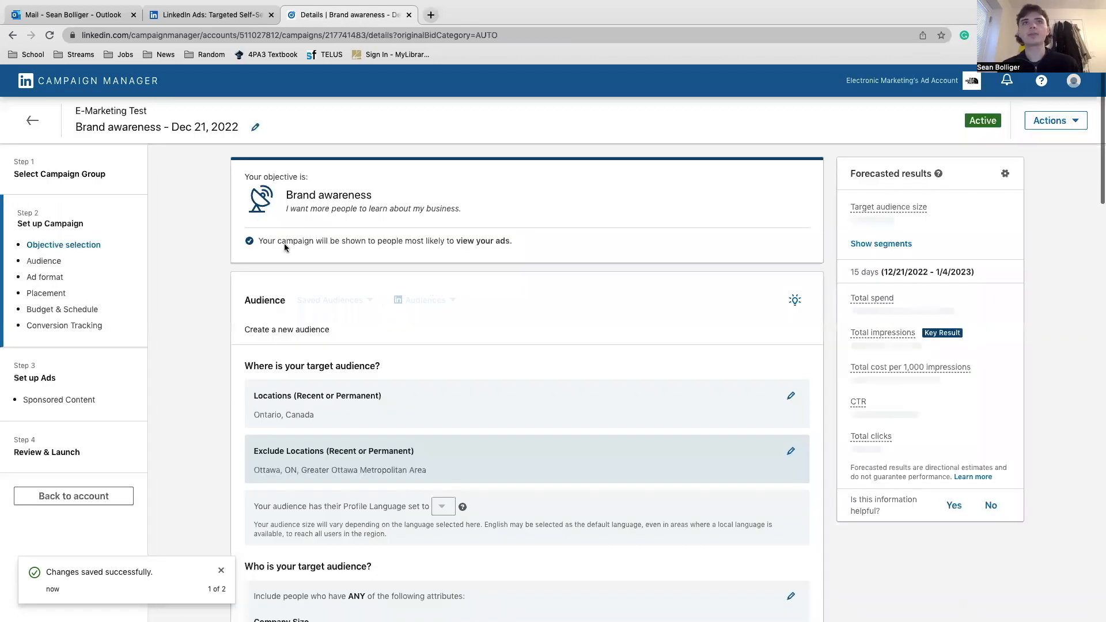
pyautogui.click(255, 128)
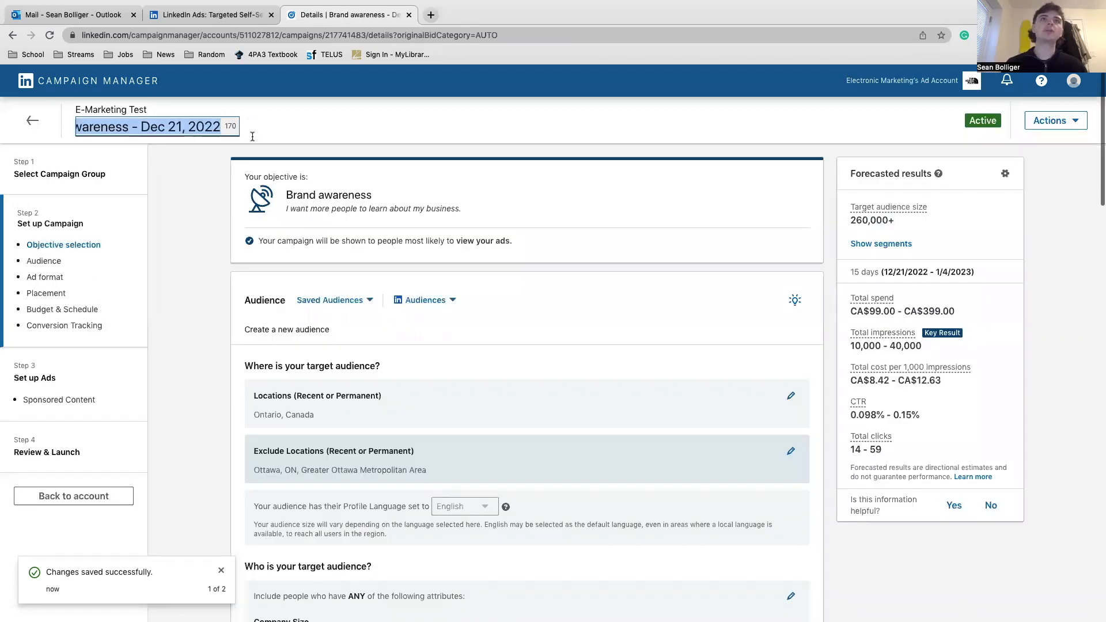
pyautogui.press('super+a')
pyautogui.press('BackSpace')
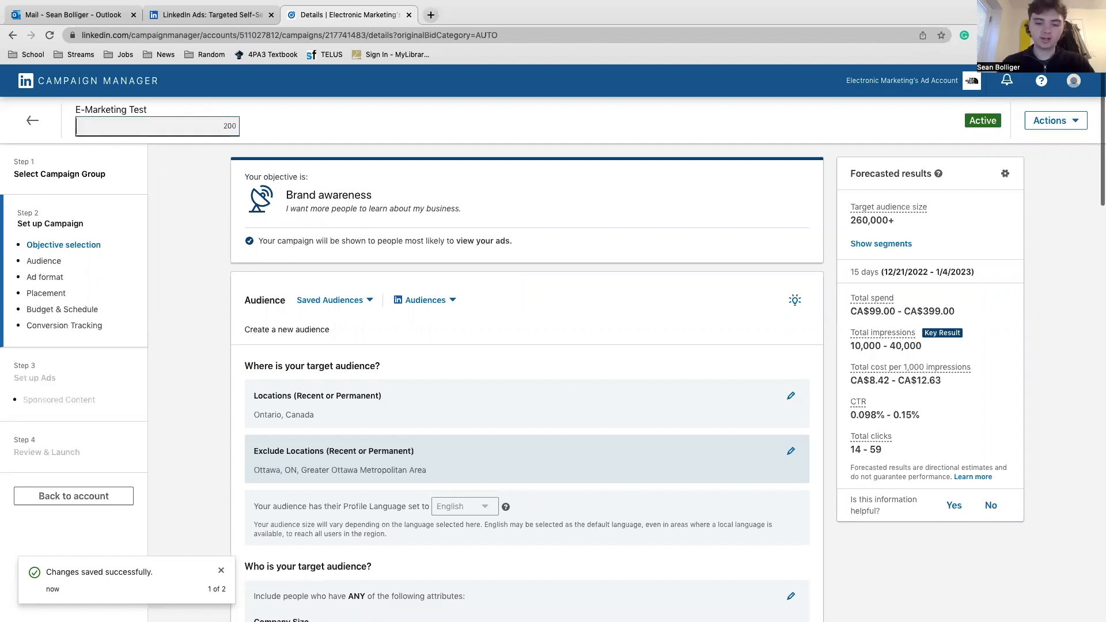
pyautogui.write('Nor')
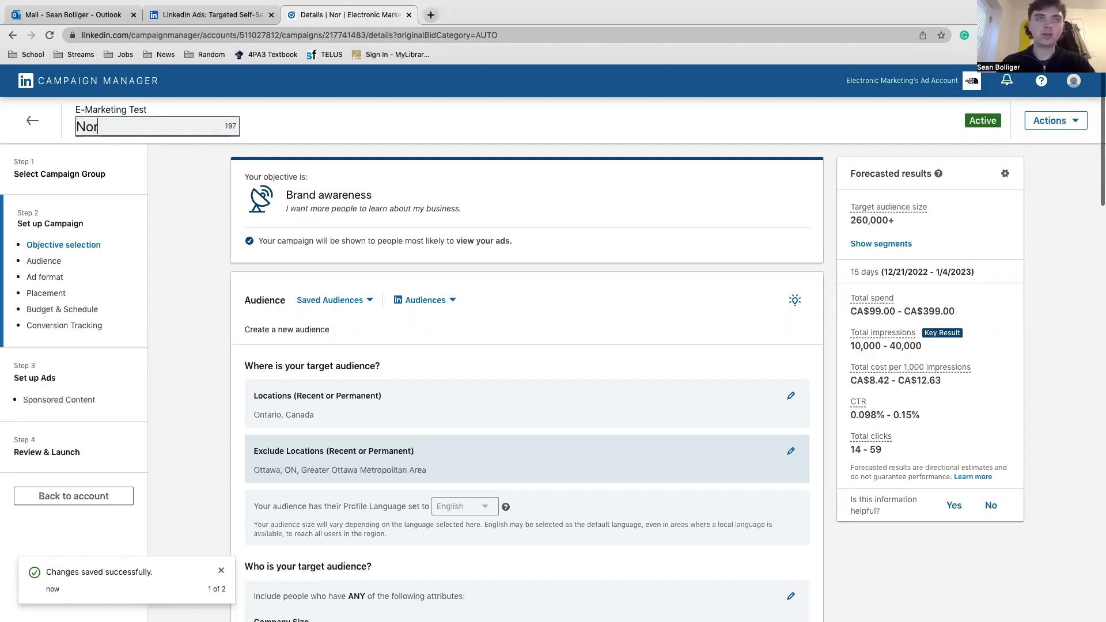
pyautogui.write('th Face ')
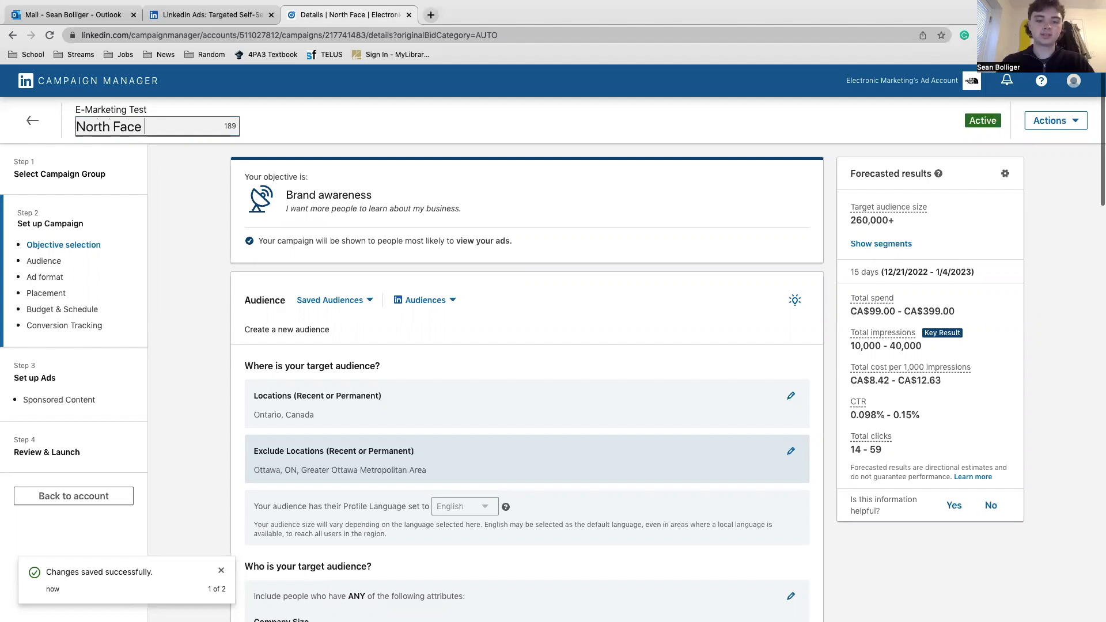
pyautogui.write('Test Campaing')
pyautogui.press('BackSpace')
pyautogui.press('BackSpace')
pyautogui.write('gn')
pyautogui.press('BackSpace')
pyautogui.press('BackSpace')
pyautogui.write('ign')
pyautogui.press('Return')
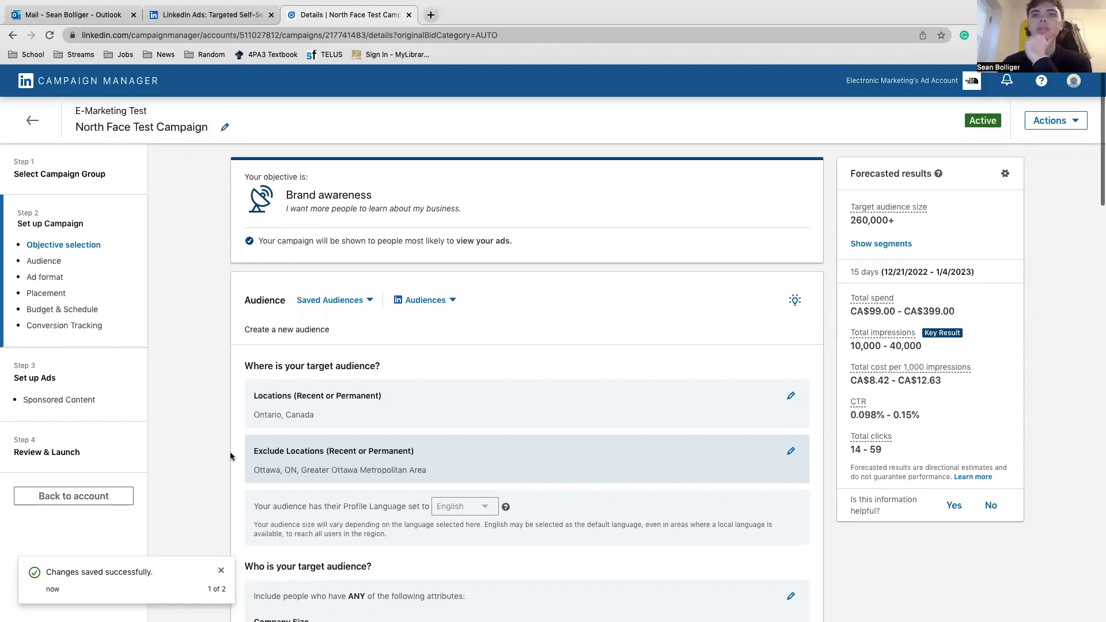
pyautogui.scroll(-20, 238, 460)
pyautogui.click(743, 561)
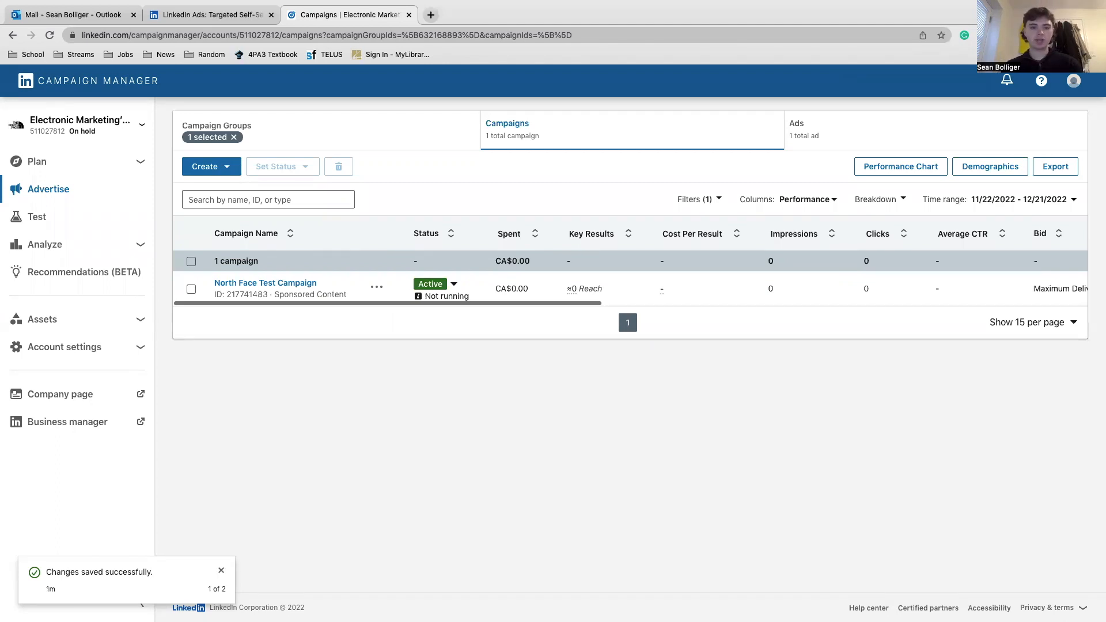
# - Open the saved audience "Retail Professionals" from the audience planning area and examine its summary of content interests and locations
pyautogui.click(140, 163)
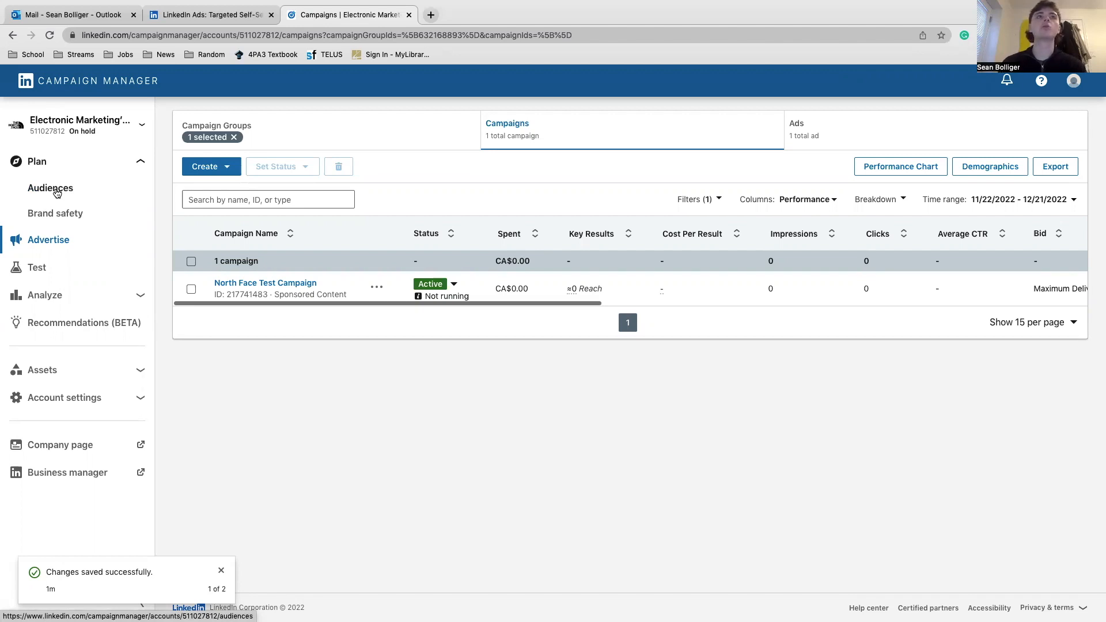
pyautogui.click(140, 164)
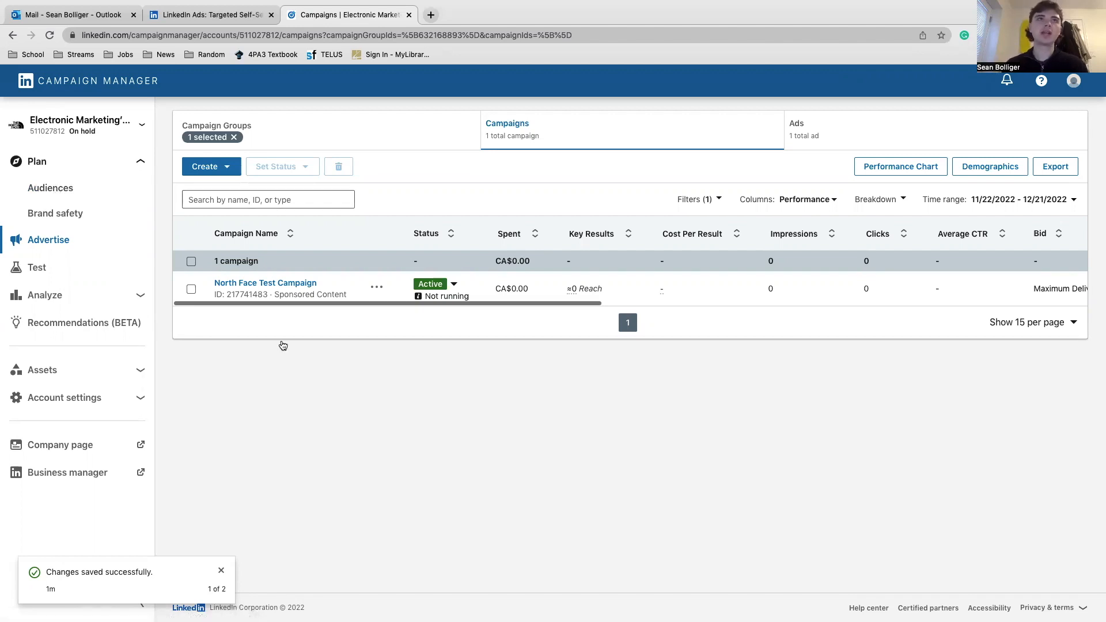
pyautogui.click(142, 164)
pyautogui.click(63, 189)
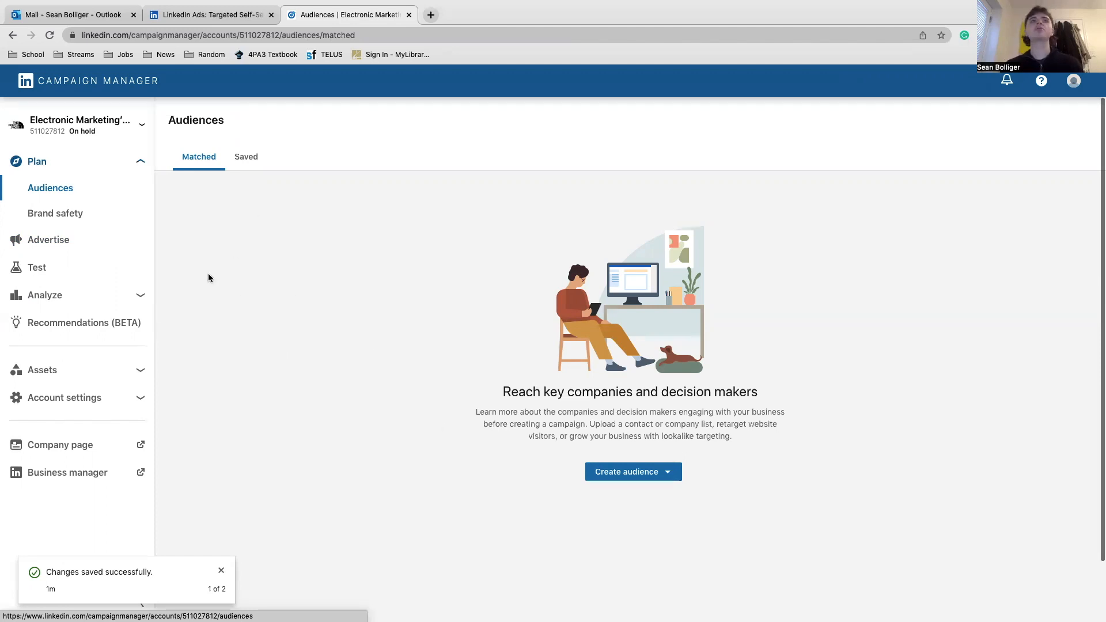
pyautogui.click(249, 167)
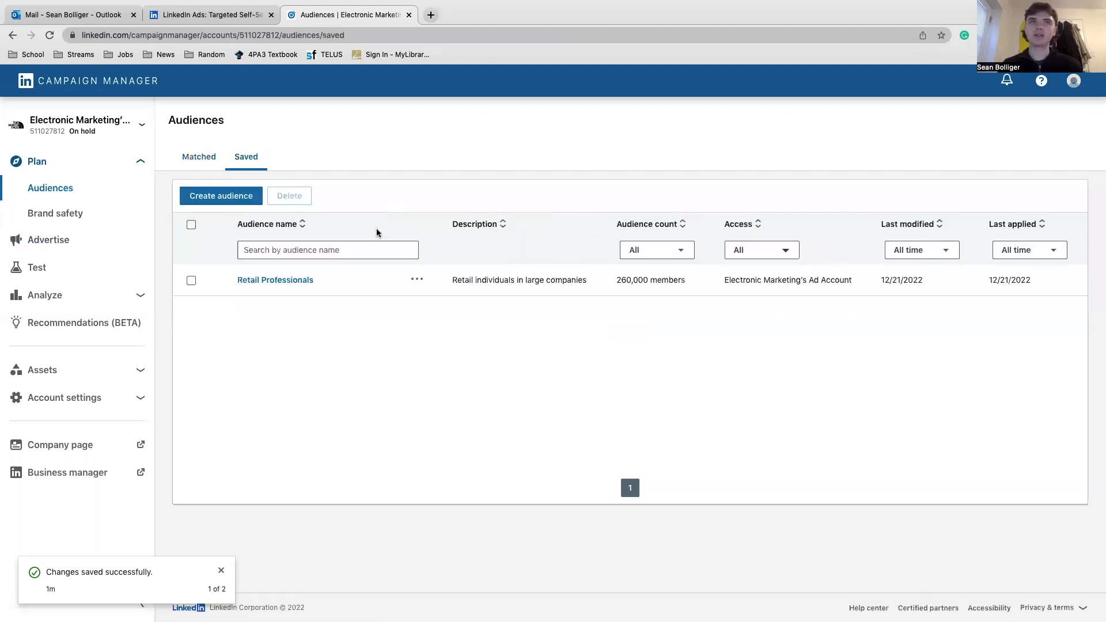
pyautogui.click(291, 281)
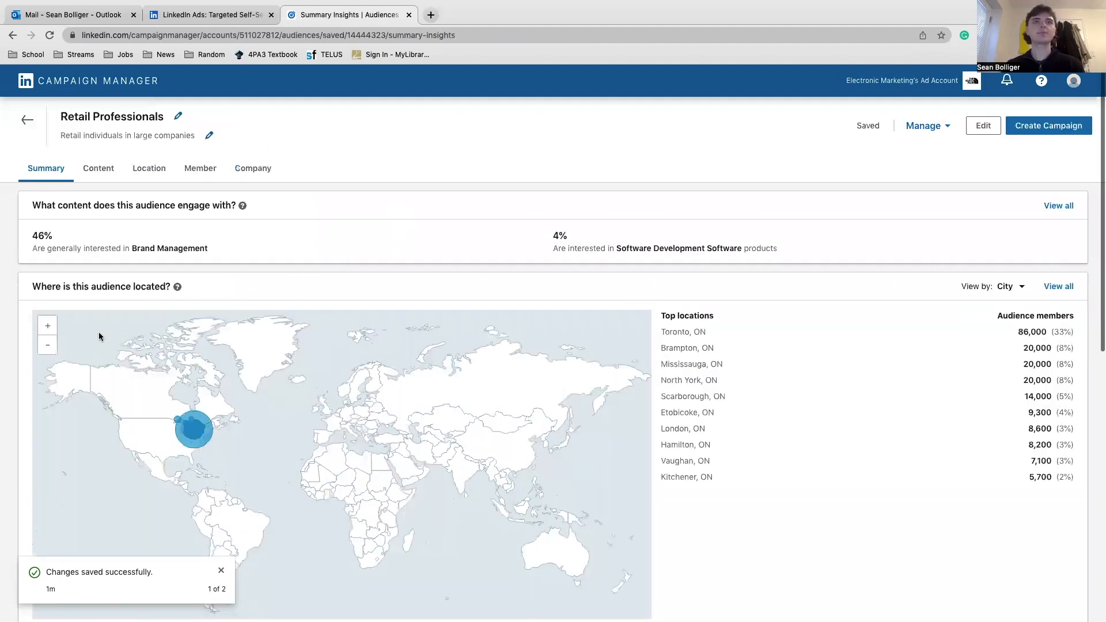
pyautogui.scroll(-3, 734, 371)
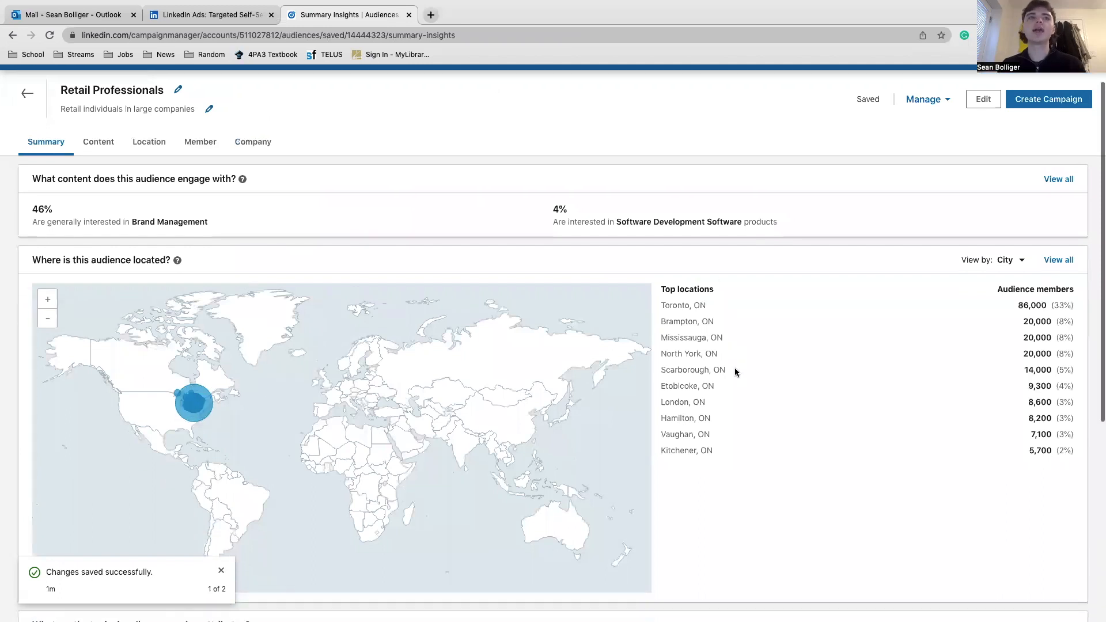
# - Examine the audience's typical member attributes, employing companies and top locations in the Retail Professionals summary
pyautogui.scroll(-5, 734, 369)
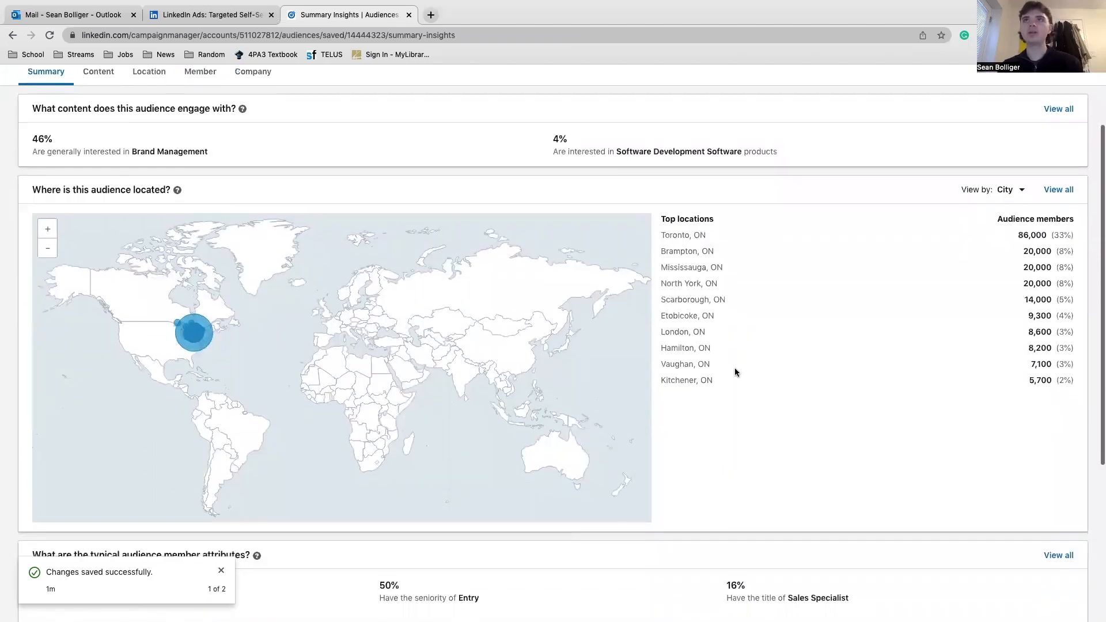
pyautogui.scroll(-2, 734, 371)
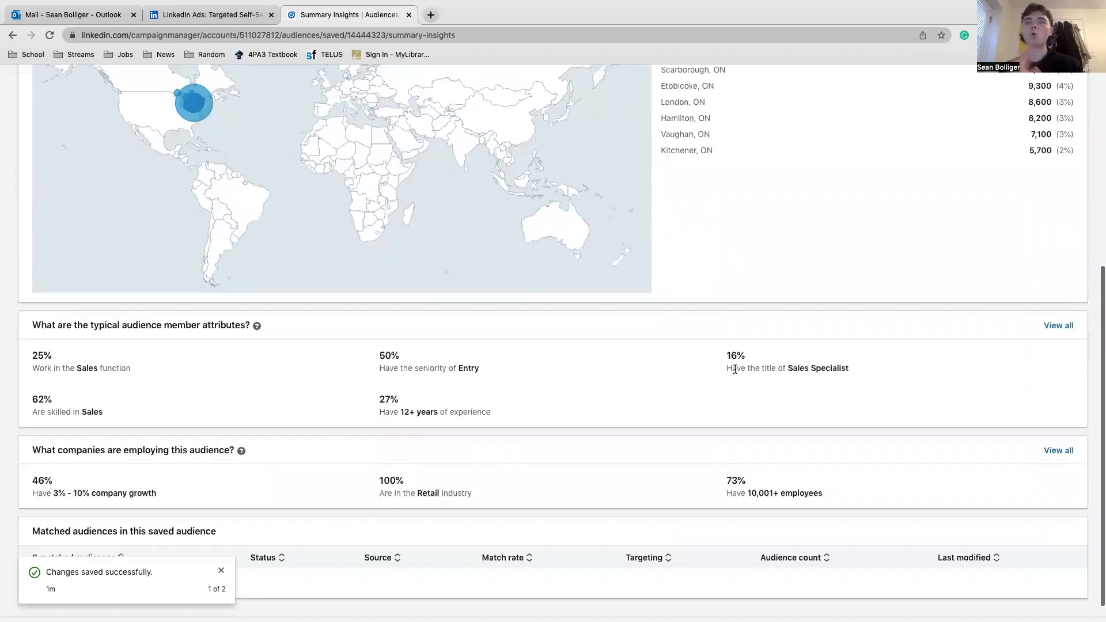
pyautogui.scroll(6, 734, 369)
pyautogui.moveTo(663, 211); pyautogui.dragTo(1080, 235)
pyautogui.click(679, 230)
pyautogui.click(918, 269)
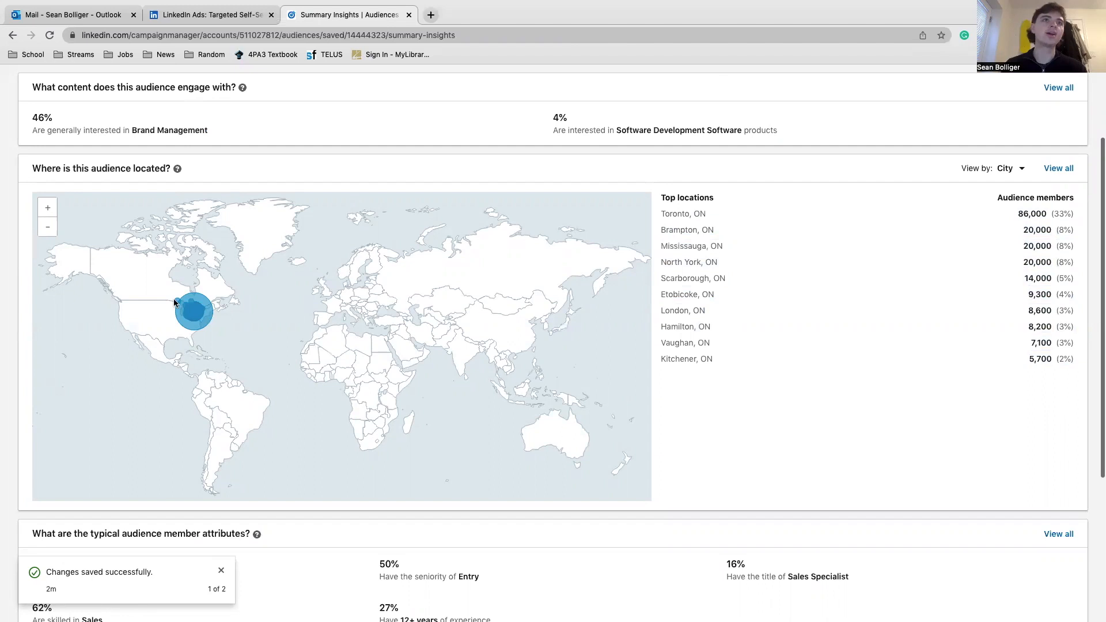
# - Enlarge the audience location map around Ontario and the Great Lakes to examine how members are spread across individual cities
pyautogui.scroll(5, 175, 303)
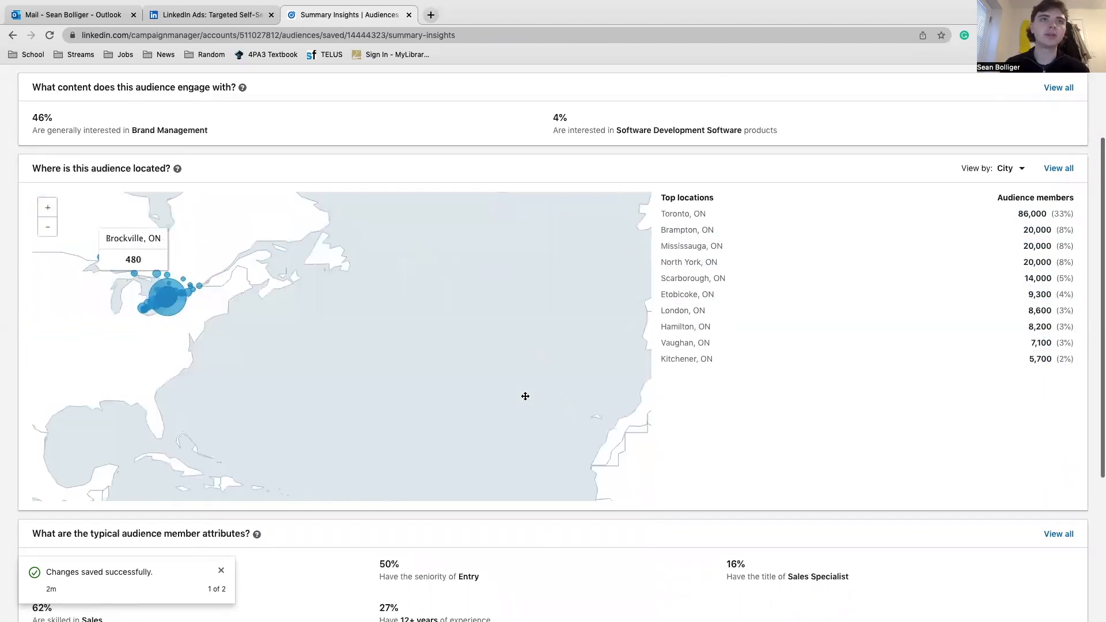
pyautogui.click(48, 209)
pyautogui.moveTo(183, 326); pyautogui.dragTo(470, 379)
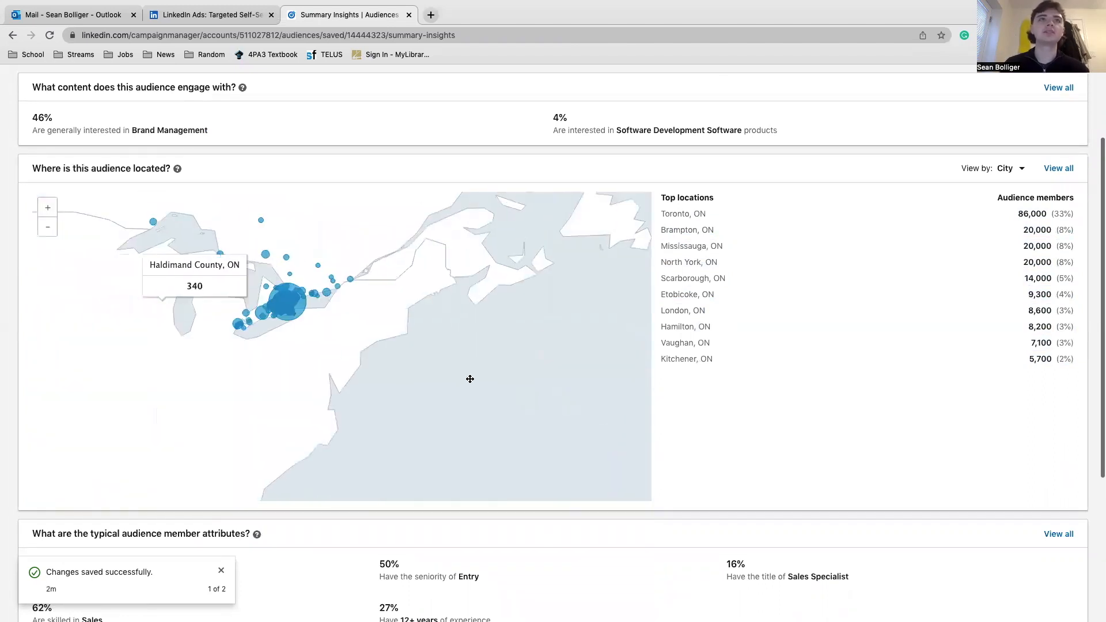
pyautogui.scroll(2, 268, 258)
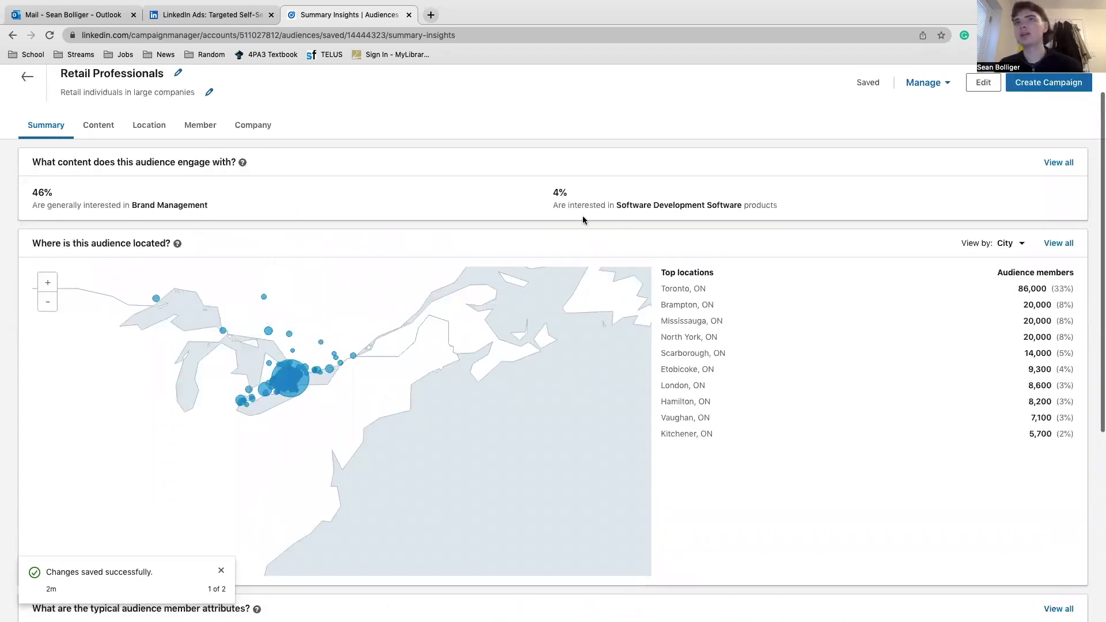
# - Dismiss the save notification, open the full member attribute insights and examine which job functions the audience works in
pyautogui.scroll(-5, 717, 213)
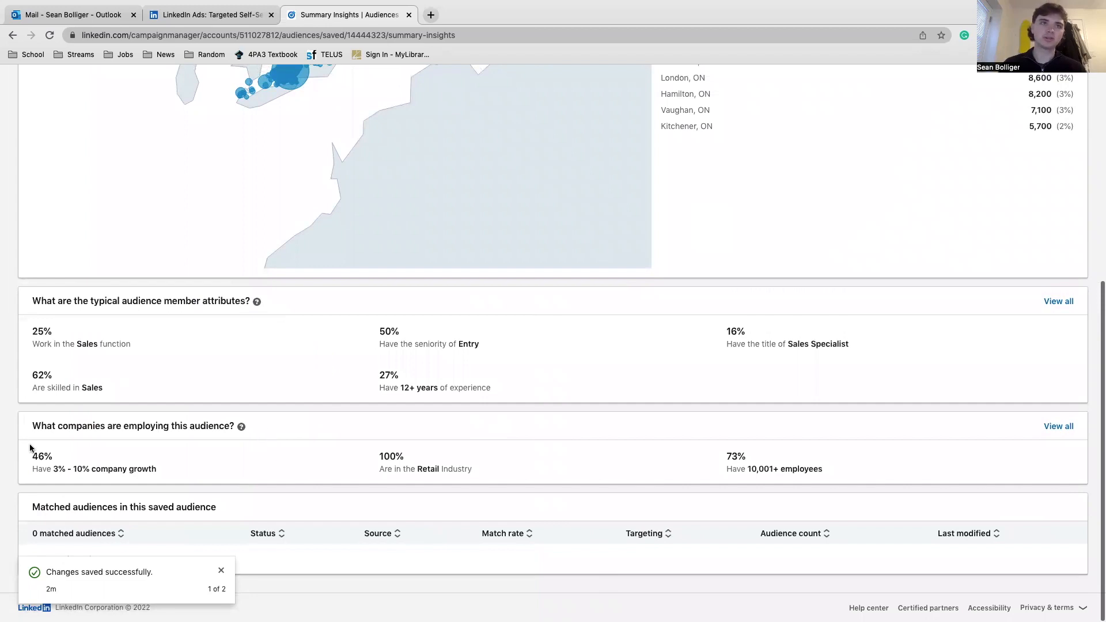
pyautogui.click(221, 571)
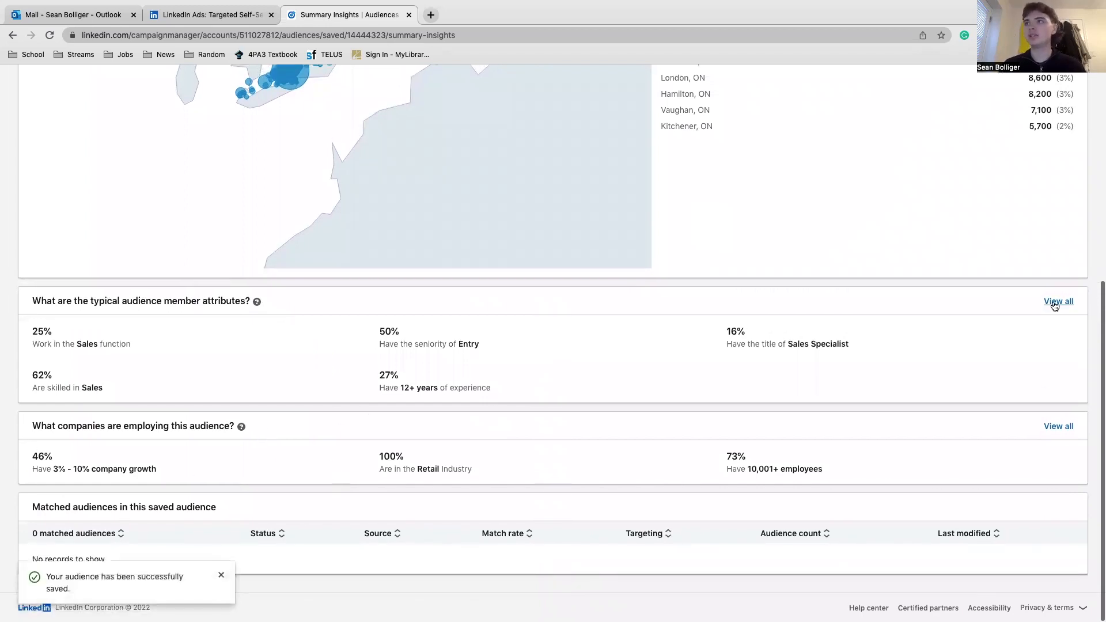
pyautogui.click(1057, 302)
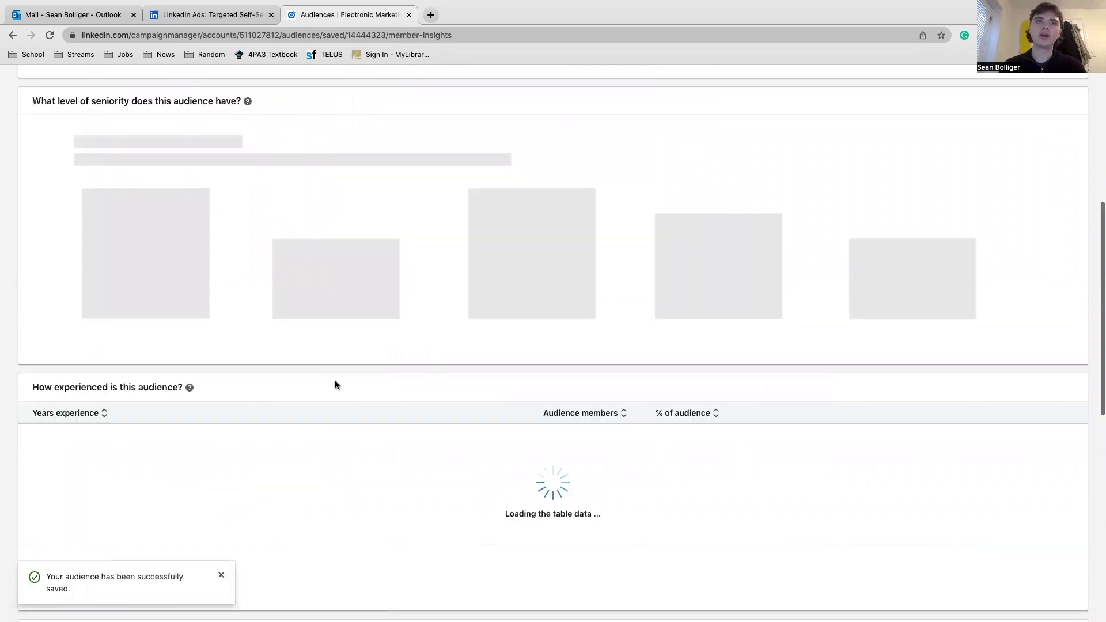
pyautogui.scroll(4, 244, 452)
pyautogui.scroll(2, 245, 451)
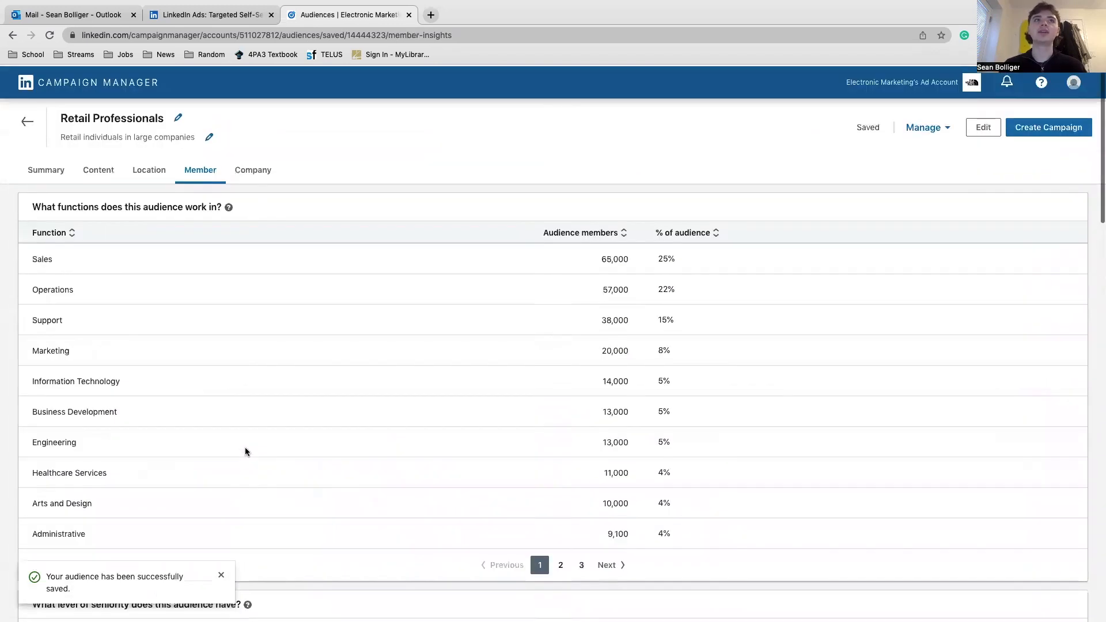
pyautogui.scroll(-1, 344, 423)
pyautogui.scroll(-1, 344, 423)
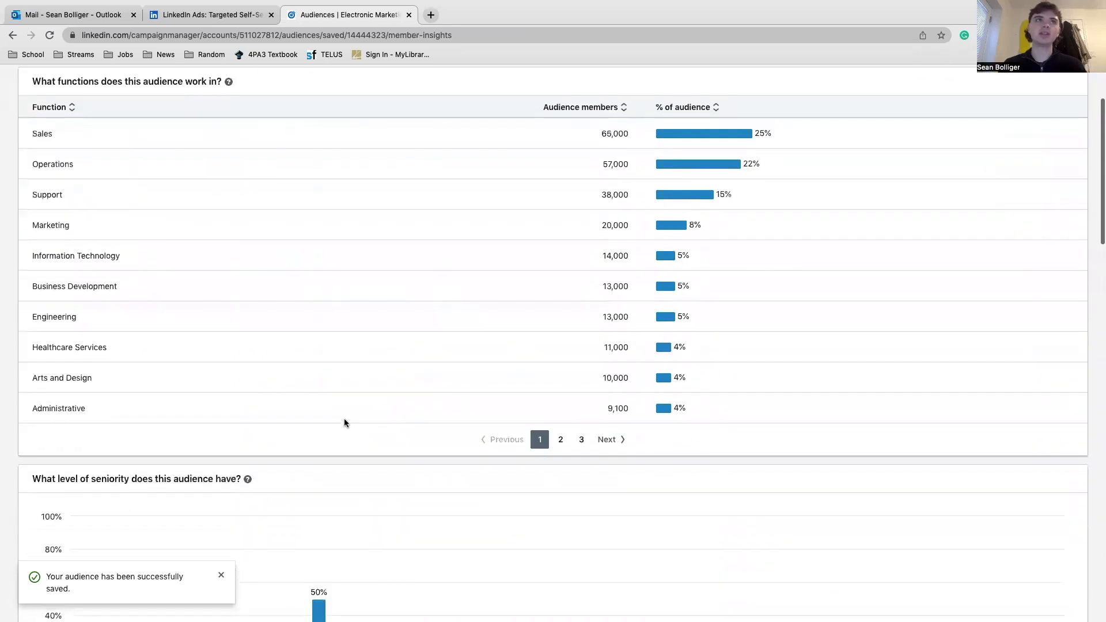
# - Examine the seniority chart for the Retail Professionals audience, and return to the list of saved audiences
pyautogui.scroll(1, 344, 423)
pyautogui.scroll(-3, 331, 388)
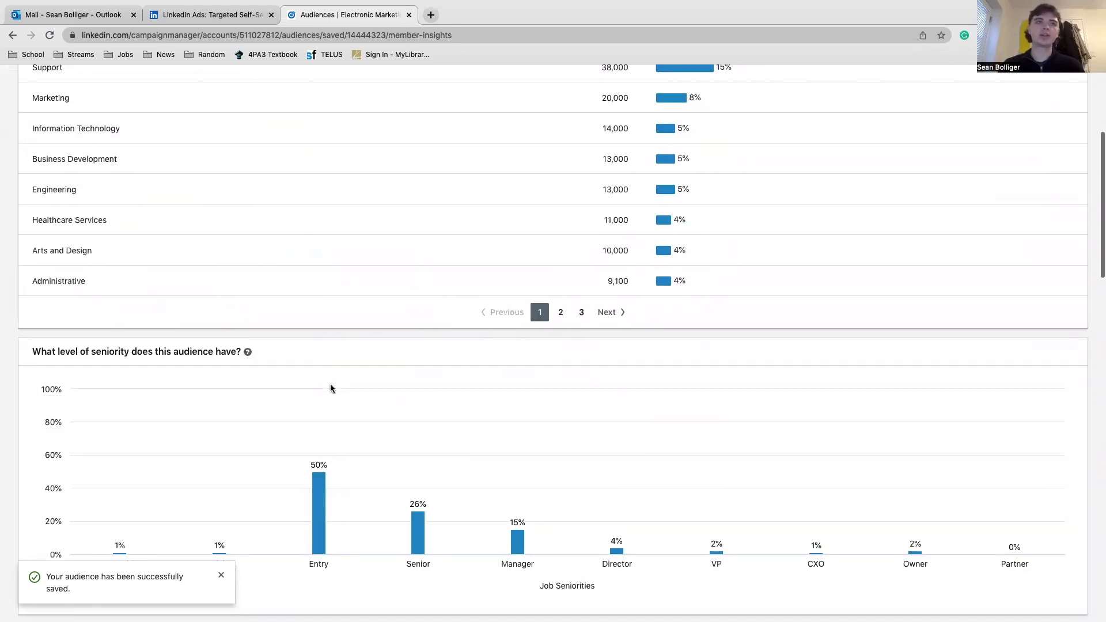
pyautogui.scroll(-1, 91, 379)
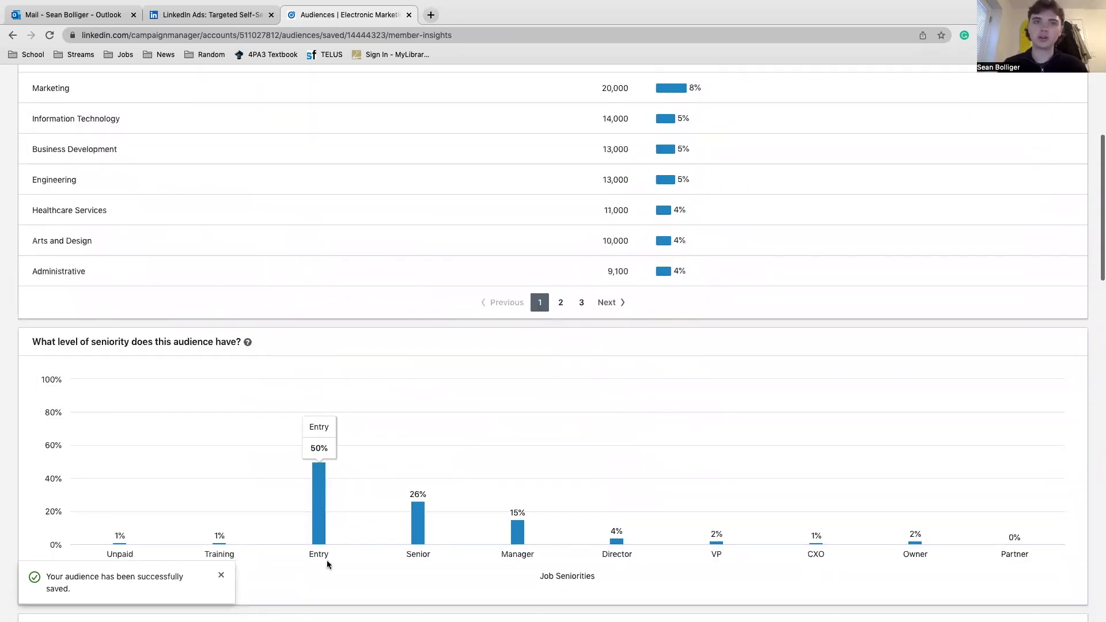
pyautogui.scroll(5, 433, 518)
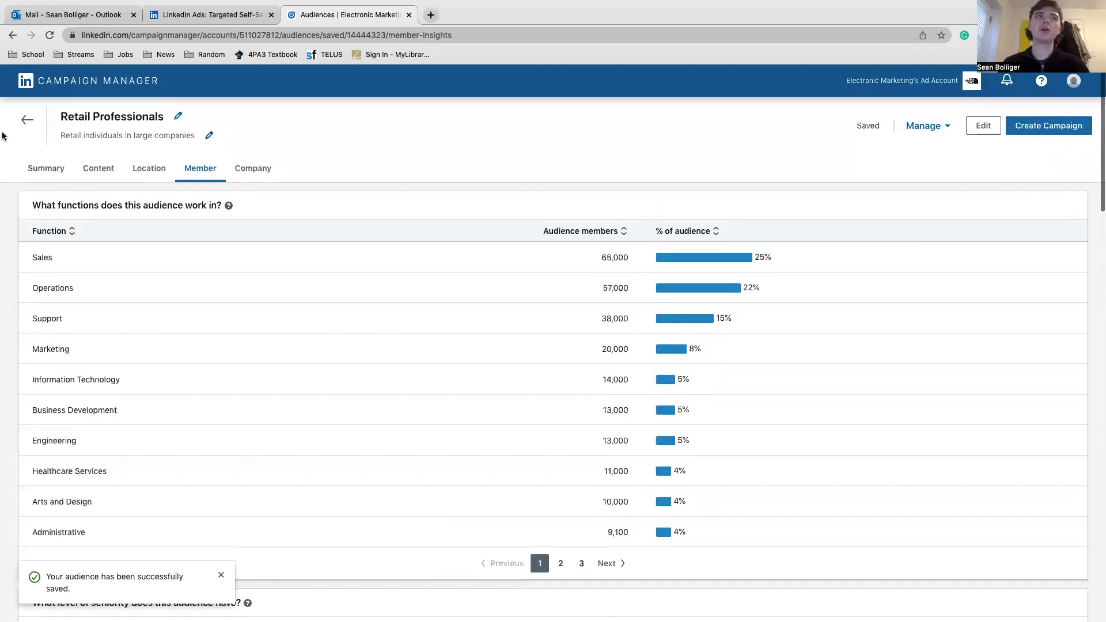
pyautogui.click(27, 121)
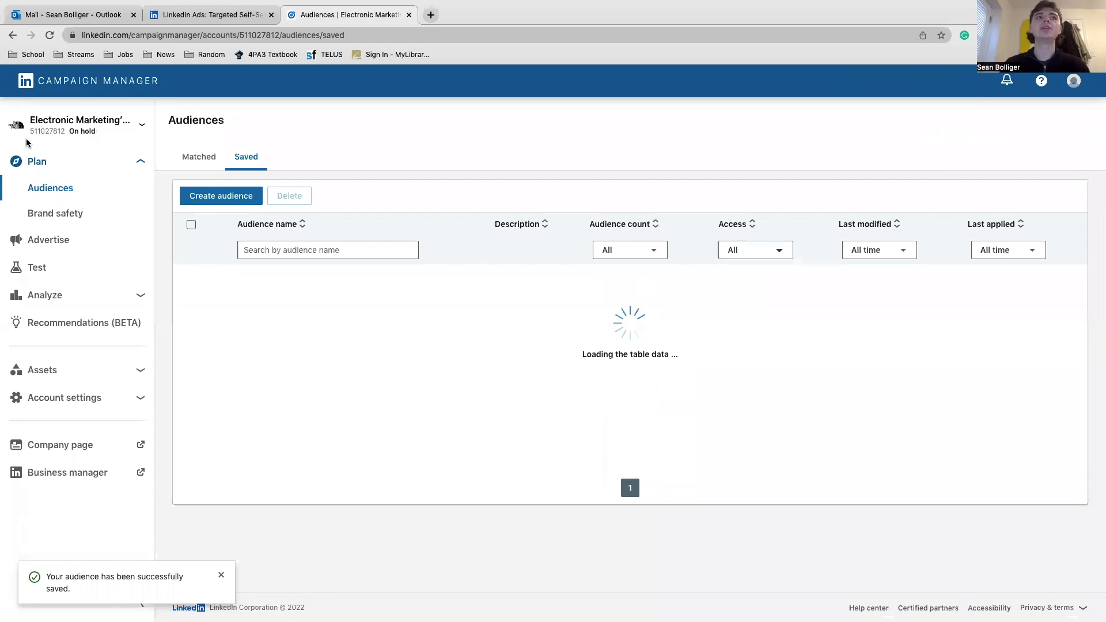